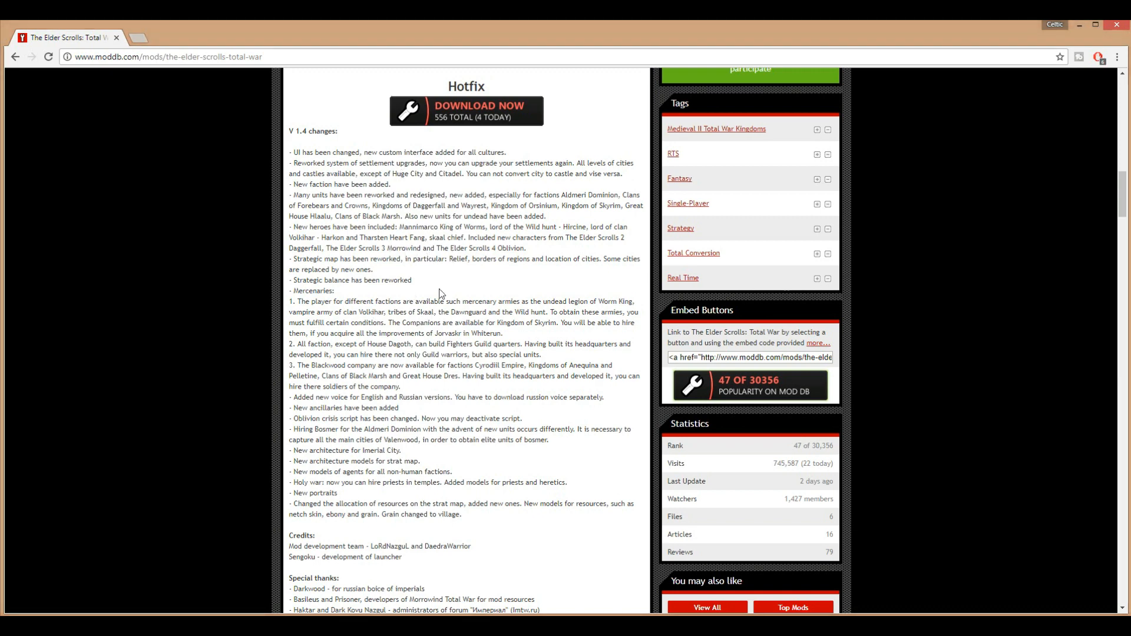
Read through the mod page's version 1.4 changes, credits, screenshots and news down to the Files section.
{"action": "scroll", "coordinate": [467, 353], "scroll_direction": "down", "scroll_amount": 4}
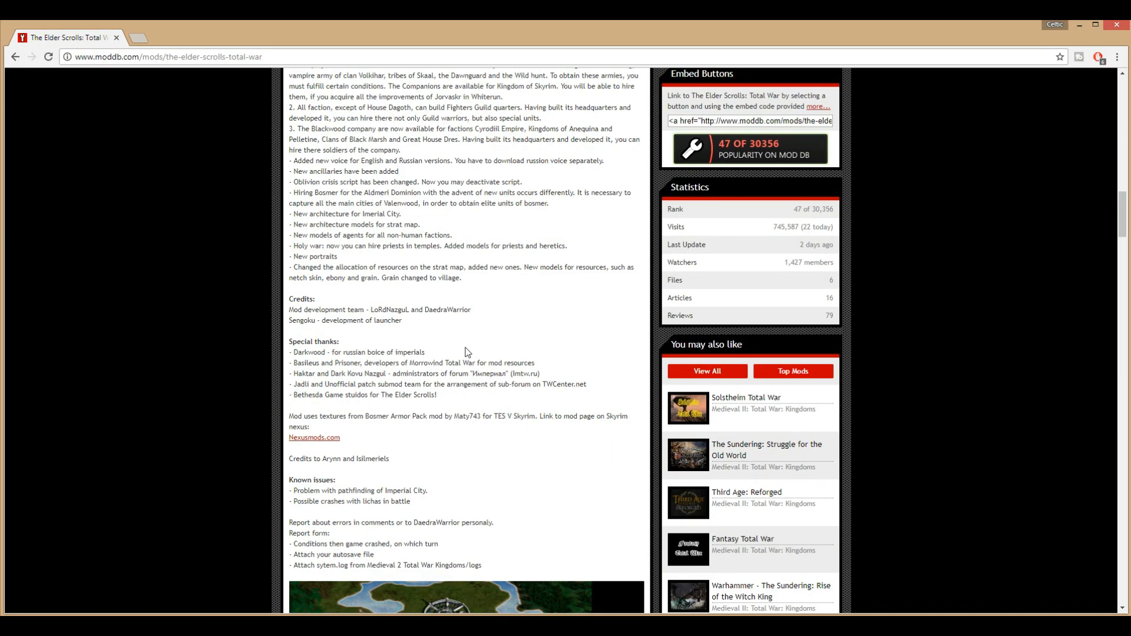
{"action": "scroll", "coordinate": [400, 289], "scroll_direction": "down", "scroll_amount": 1}
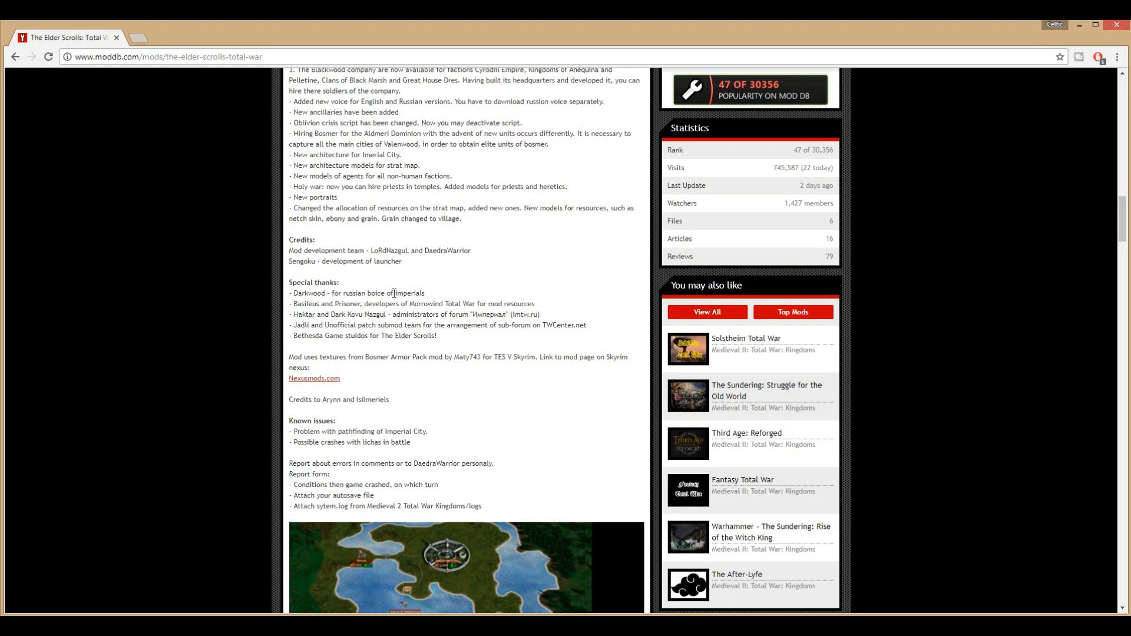
{"action": "scroll", "coordinate": [394, 293], "scroll_direction": "down", "scroll_amount": 10}
{"action": "scroll", "coordinate": [388, 316], "scroll_direction": "down", "scroll_amount": 4}
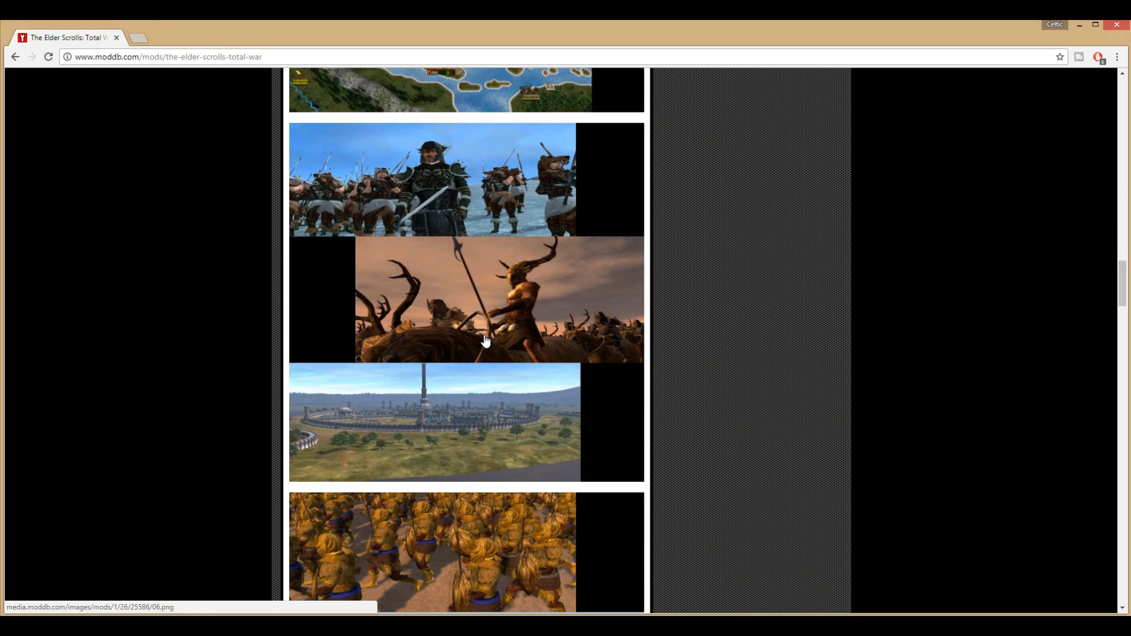
{"action": "scroll", "coordinate": [485, 341], "scroll_direction": "down", "scroll_amount": 6}
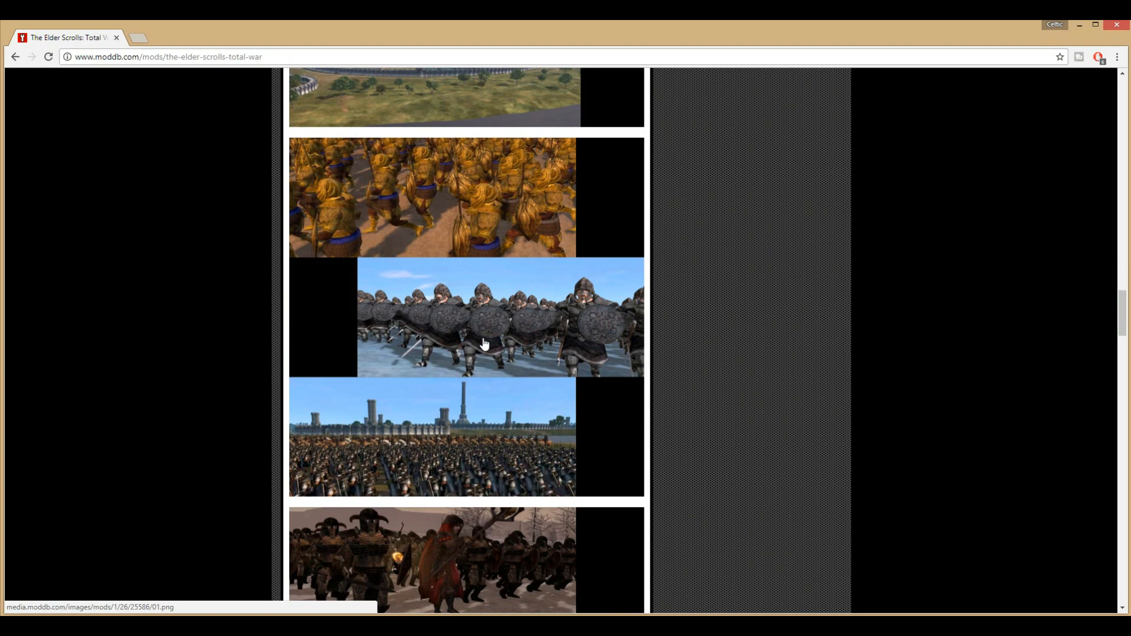
{"action": "scroll", "coordinate": [485, 341], "scroll_direction": "down", "scroll_amount": 10}
{"action": "scroll", "coordinate": [486, 356], "scroll_direction": "down", "scroll_amount": 14}
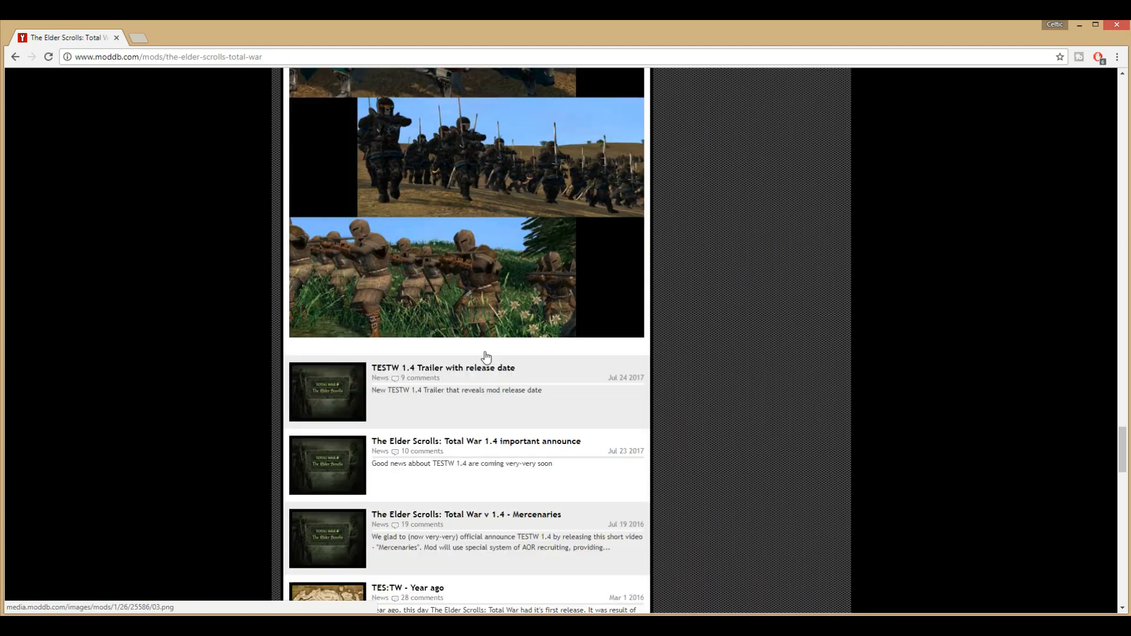
{"action": "scroll", "coordinate": [485, 356], "scroll_direction": "down", "scroll_amount": 2}
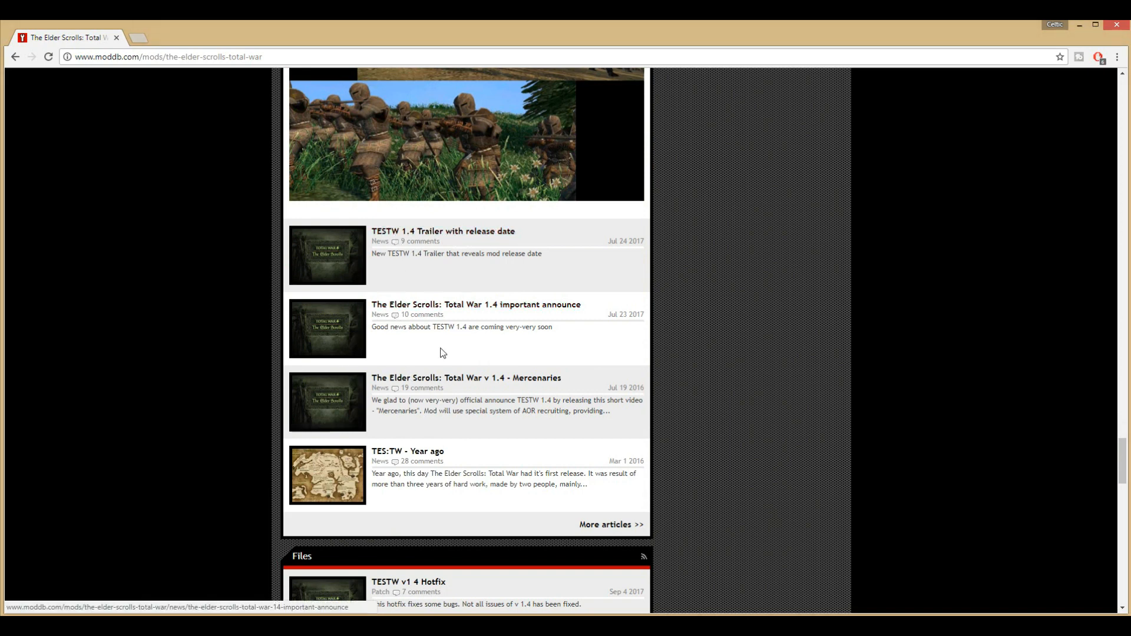
{"action": "scroll", "coordinate": [406, 375], "scroll_direction": "down", "scroll_amount": 5}
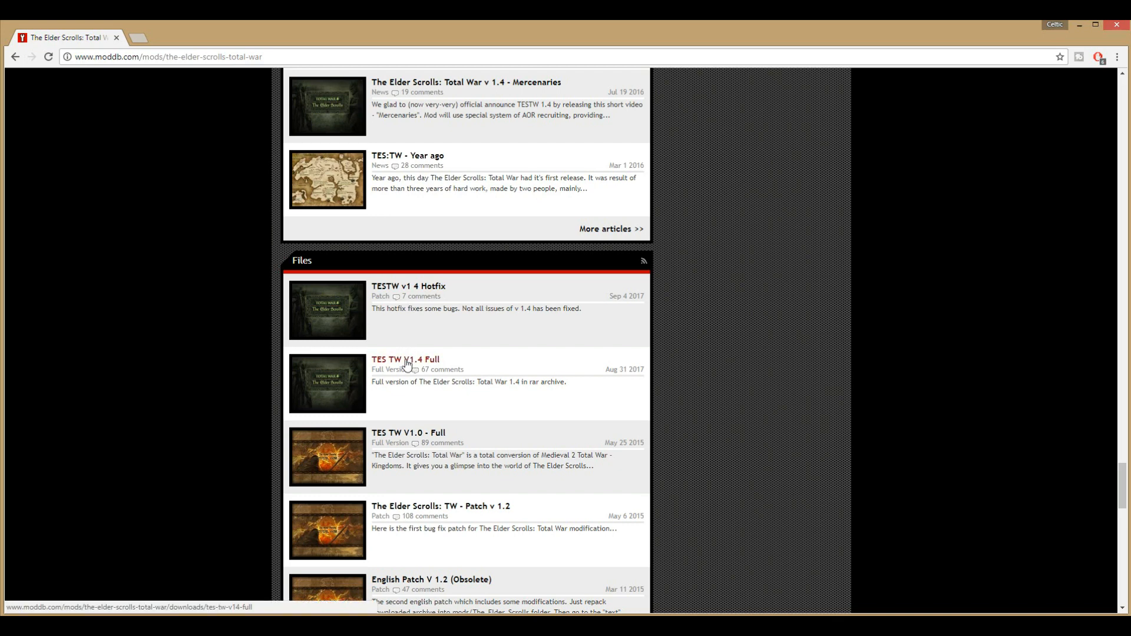
Switch to File Explorer and open C:\Program Files (x86)\Steam\steamapps\common\Medieval II Total War\mods.
{"action": "left_click", "coordinate": [65, 626]}
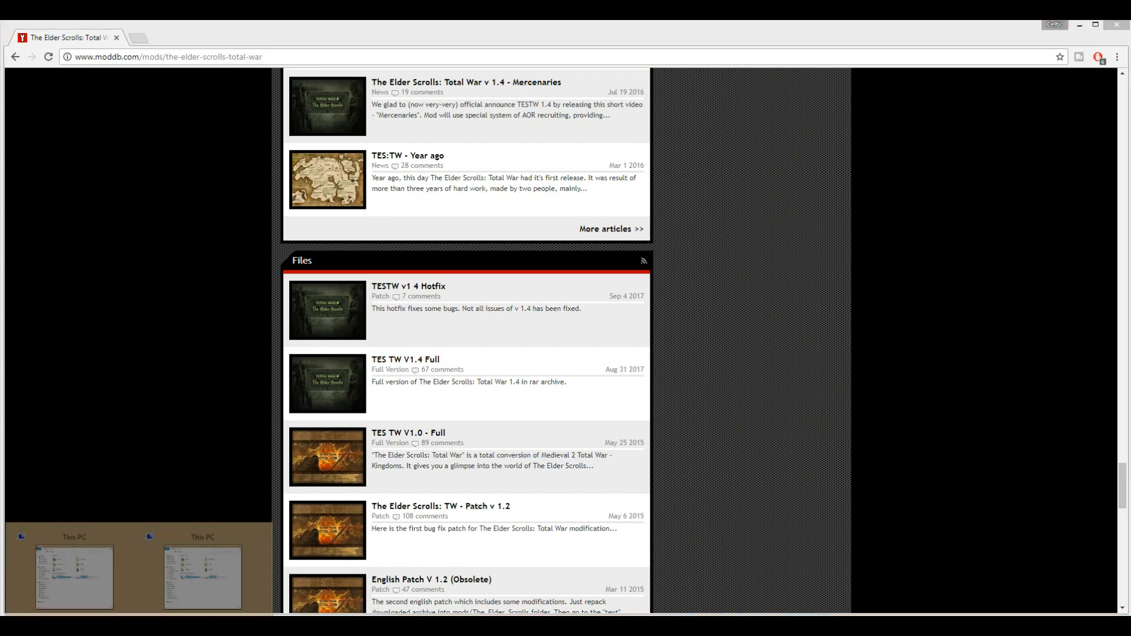
{"action": "left_click", "coordinate": [59, 587]}
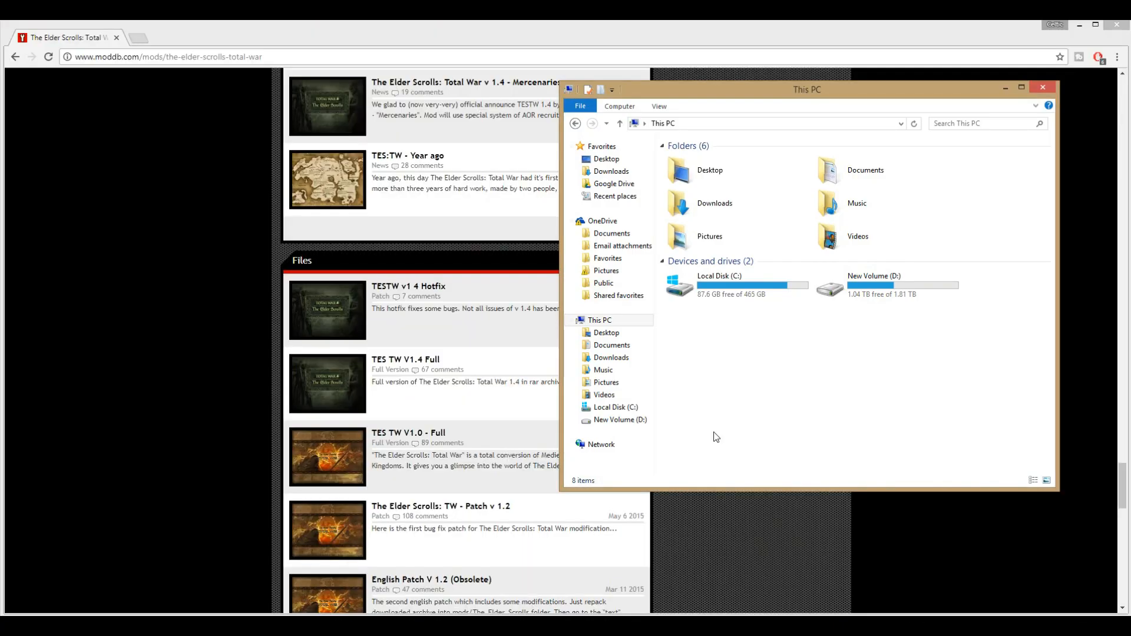
{"action": "double_click", "coordinate": [743, 285]}
{"action": "double_click", "coordinate": [701, 184]}
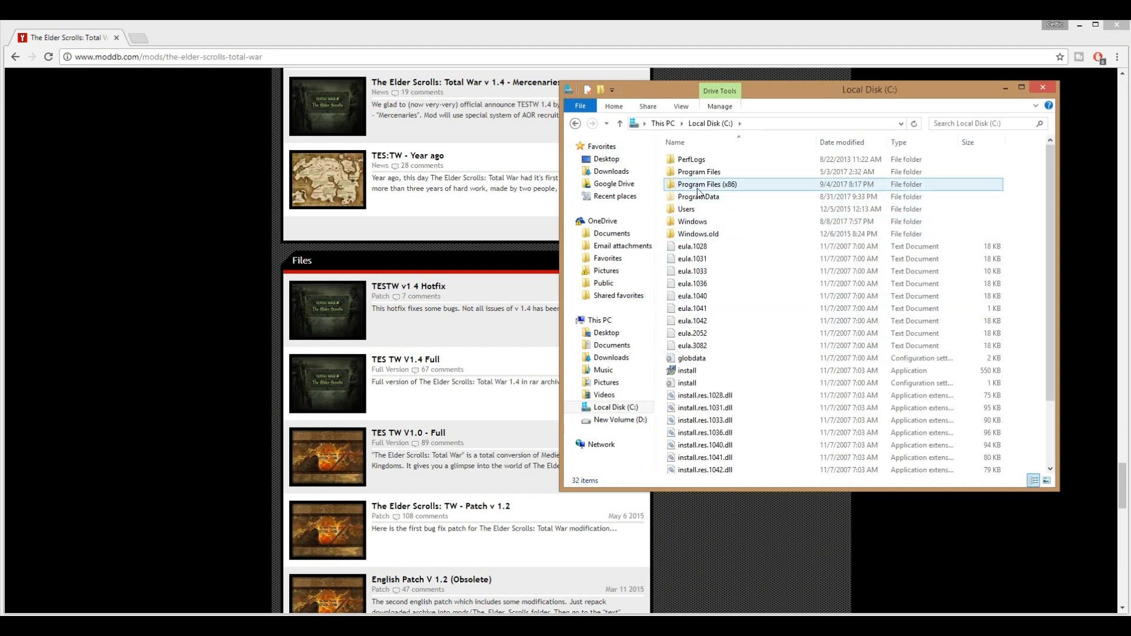
{"action": "double_click", "coordinate": [683, 395]}
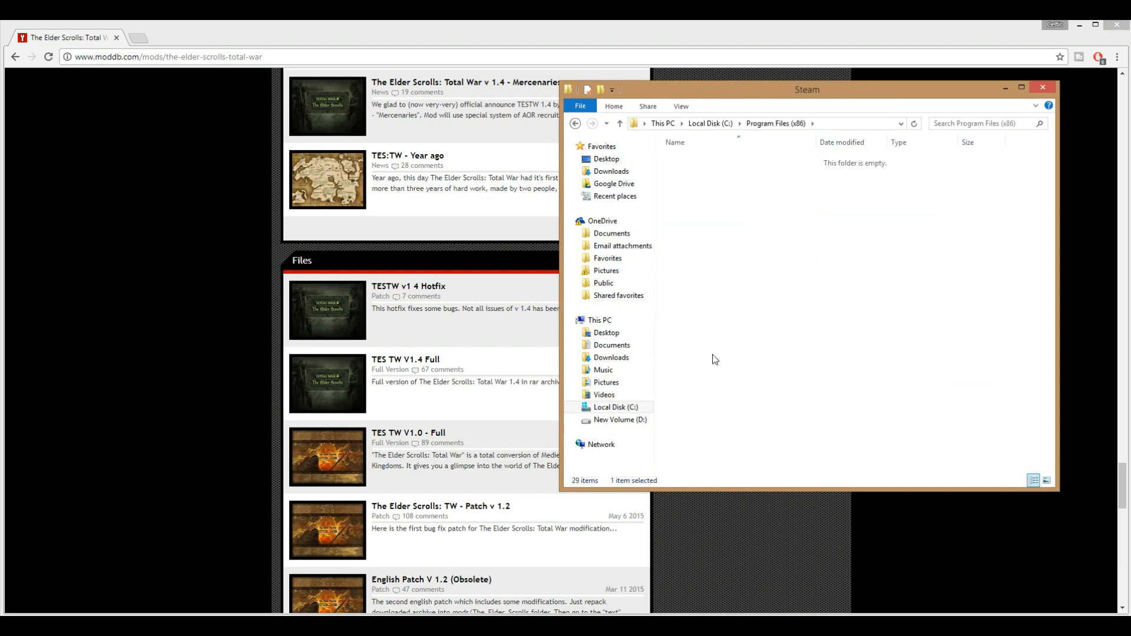
{"action": "double_click", "coordinate": [722, 395]}
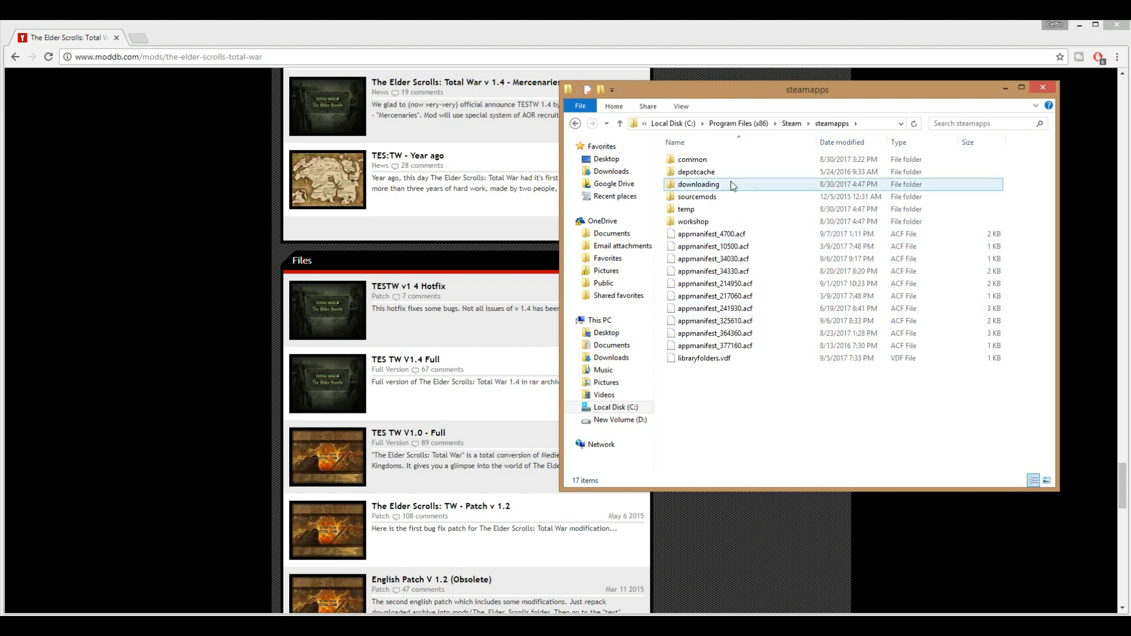
{"action": "double_click", "coordinate": [722, 160]}
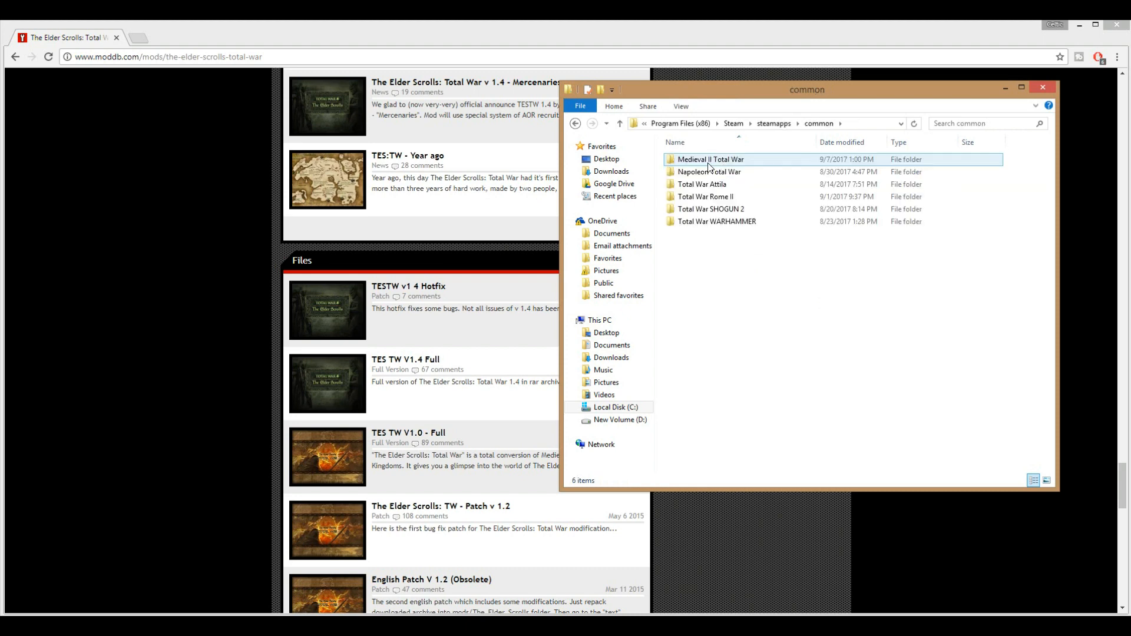
{"action": "double_click", "coordinate": [709, 164]}
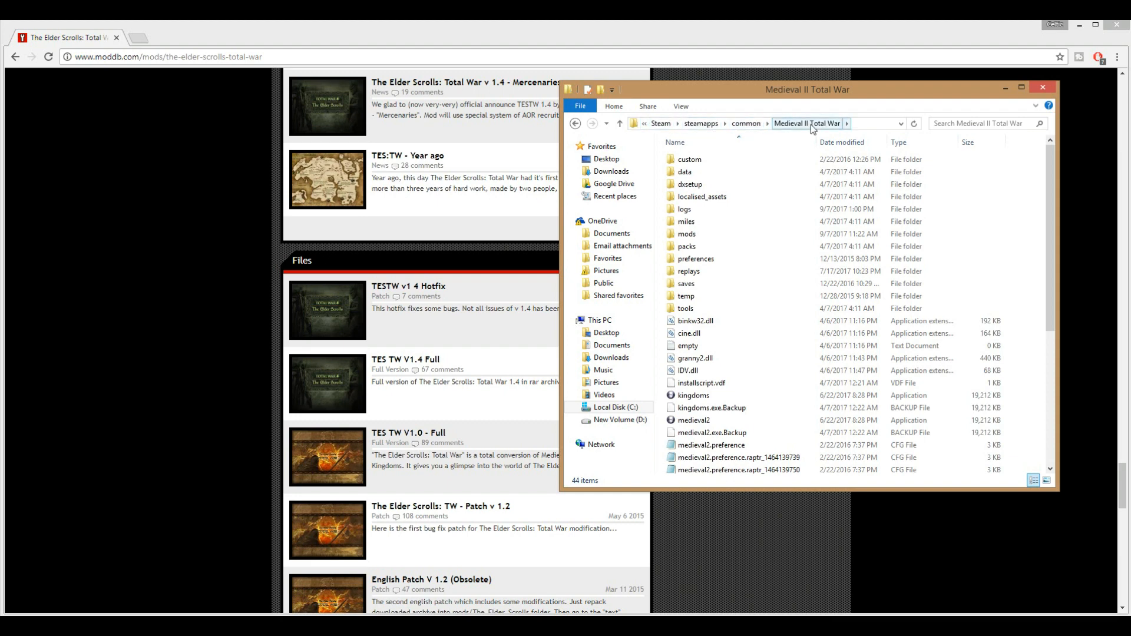
{"action": "double_click", "coordinate": [710, 234]}
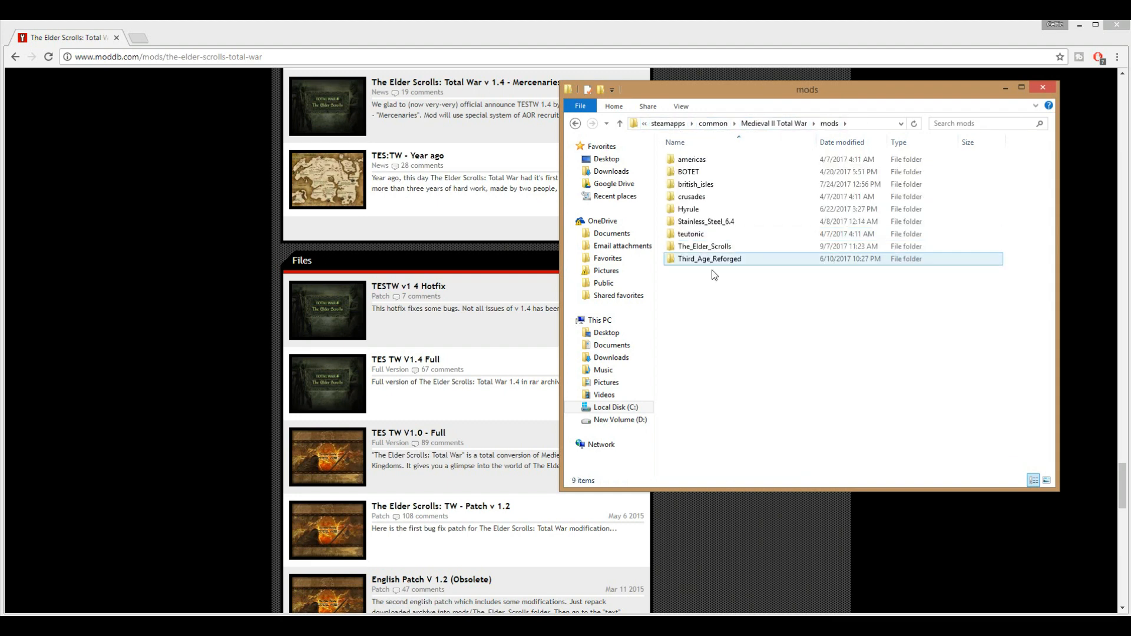
Select the The_Elder_Scrolls folder in the mods folder and return to the Mod DB page in the browser.
{"action": "left_click", "coordinate": [726, 250]}
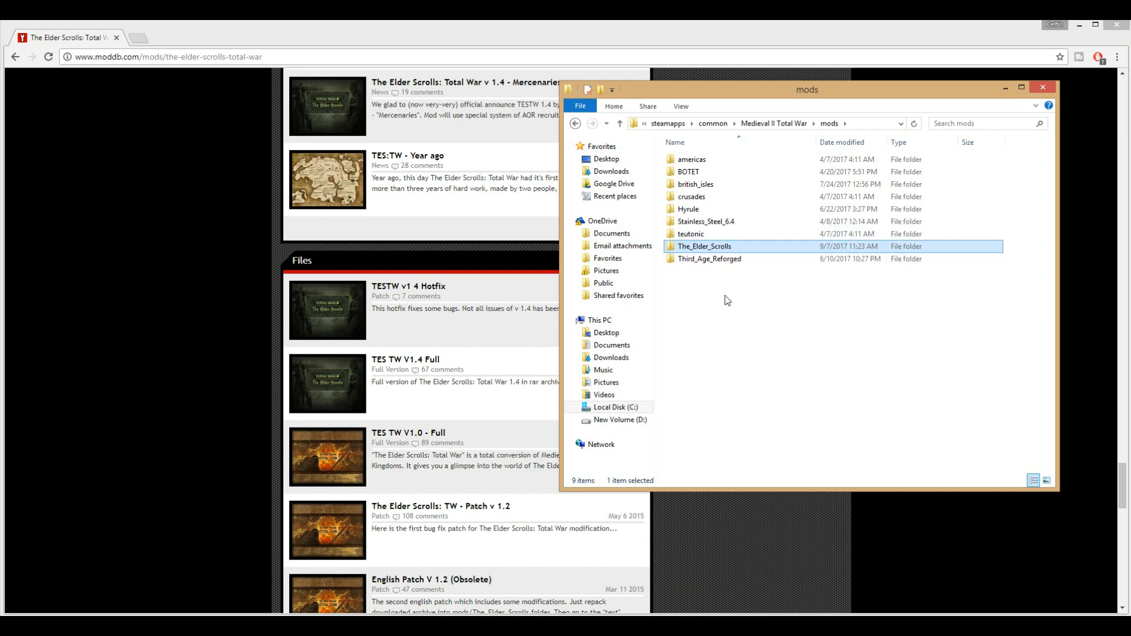
{"action": "left_click", "coordinate": [601, 322]}
{"action": "left_click", "coordinate": [239, 337]}
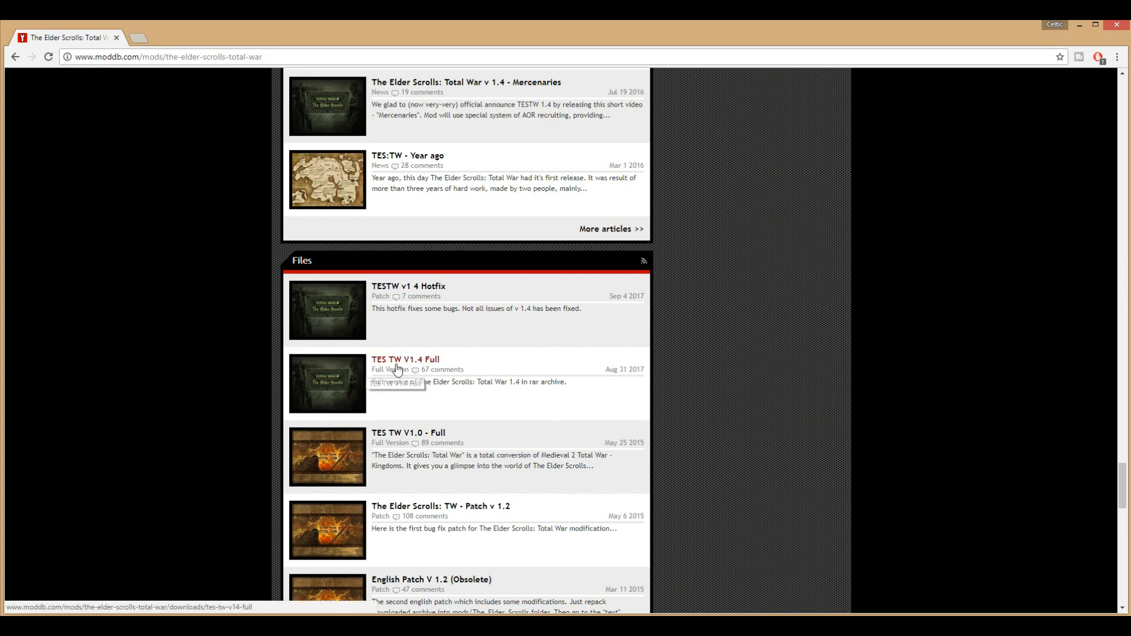
Open the TES TW V1.4 Full and TESTW v1 4 Hotfix file pages in new browser tabs.
{"action": "scroll", "coordinate": [448, 401], "scroll_direction": "down", "scroll_amount": 2}
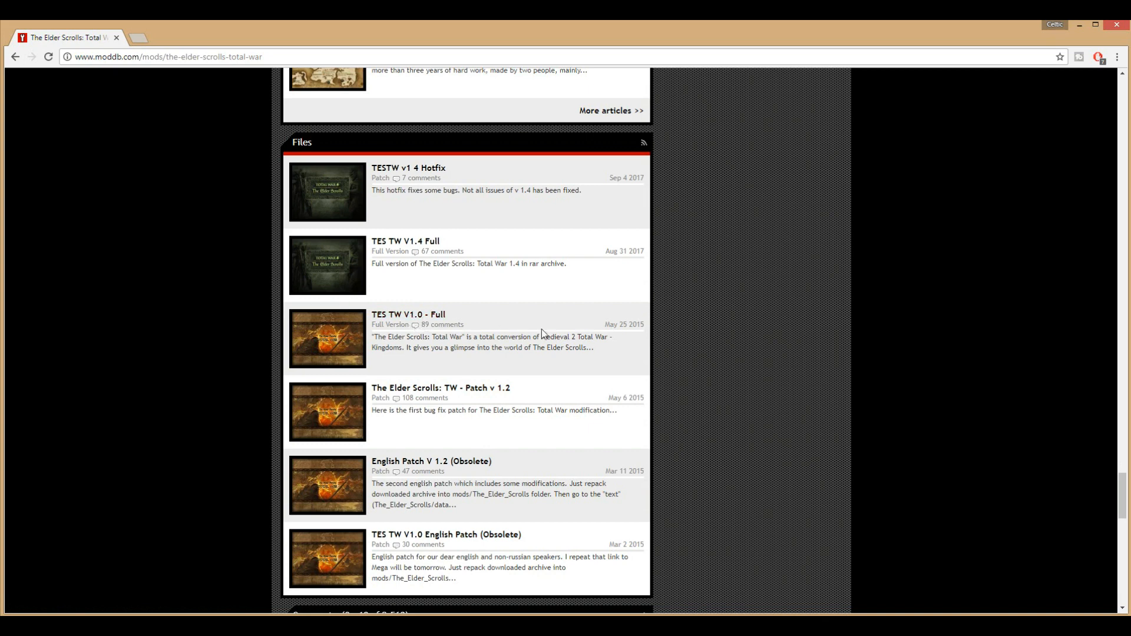
{"action": "mouse_move", "coordinate": [624, 325]}
{"action": "left_mouse_down"}
{"action": "mouse_move", "coordinate": [647, 329]}
{"action": "mouse_move", "coordinate": [606, 326]}
{"action": "mouse_move", "coordinate": [640, 321]}
{"action": "left_mouse_up"}
{"action": "left_click", "coordinate": [526, 281]}
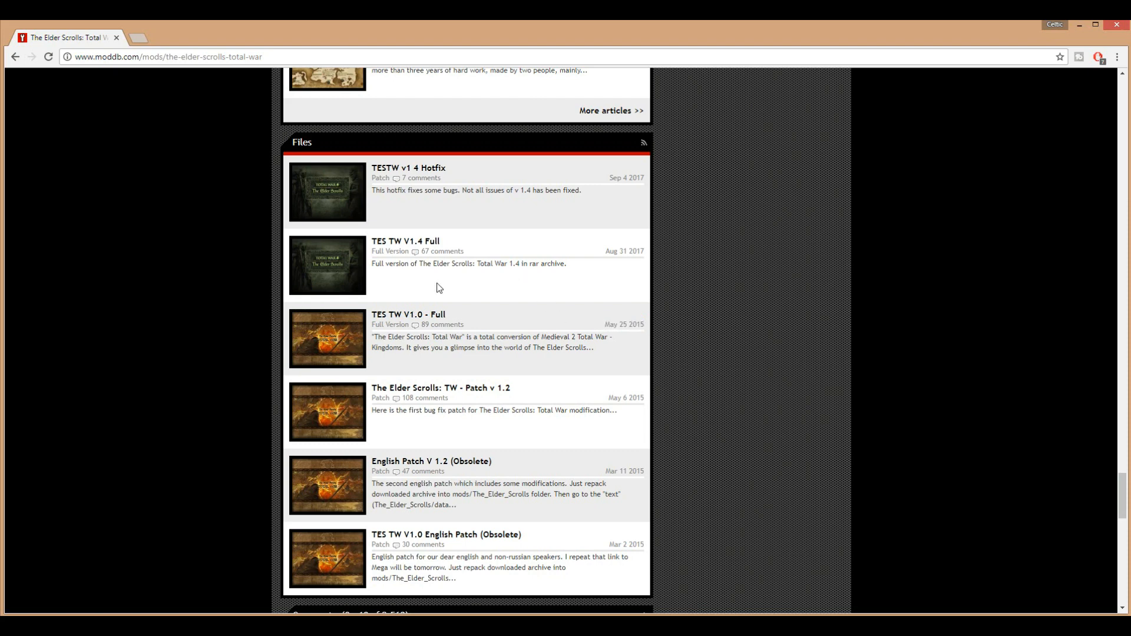
{"action": "right_click", "coordinate": [399, 243]}
{"action": "left_click", "coordinate": [424, 250]}
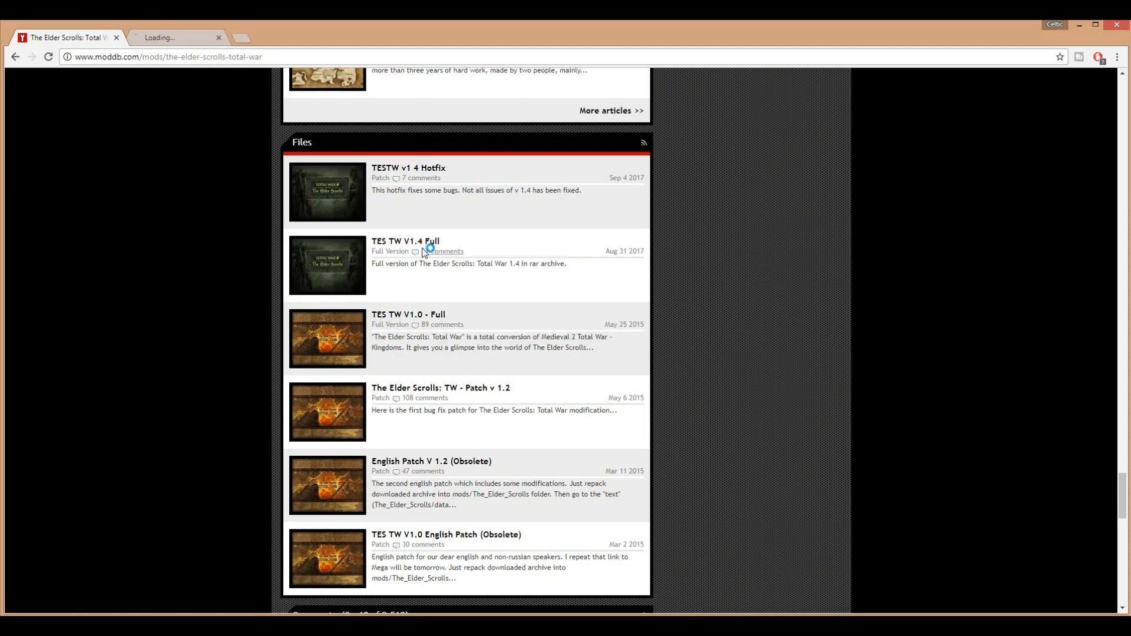
{"action": "right_click", "coordinate": [405, 171]}
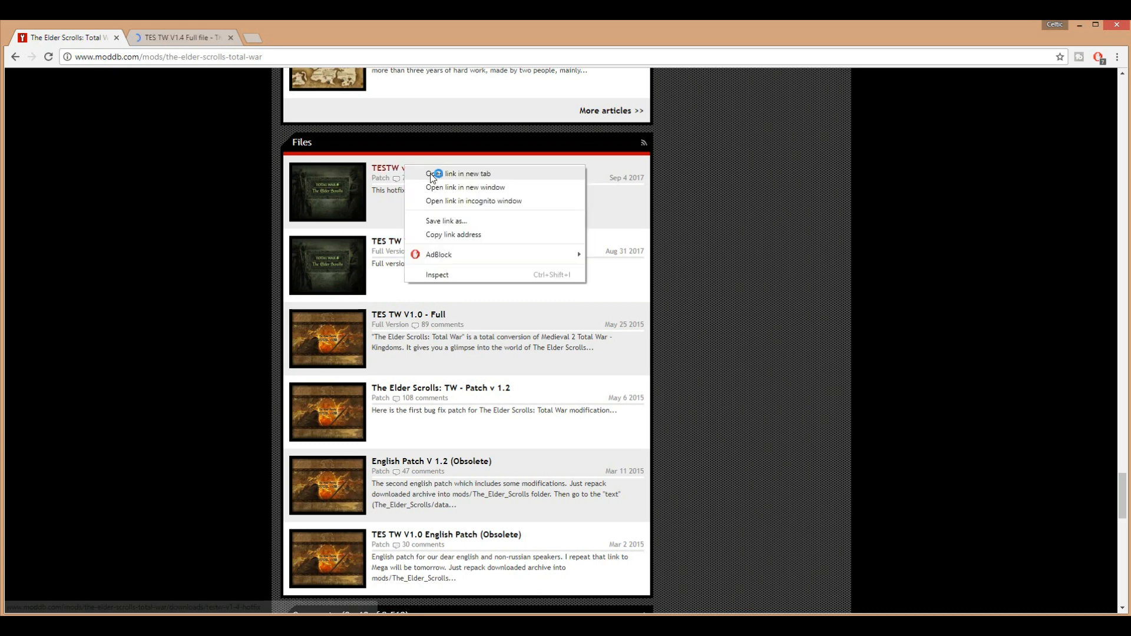
{"action": "left_click", "coordinate": [433, 176]}
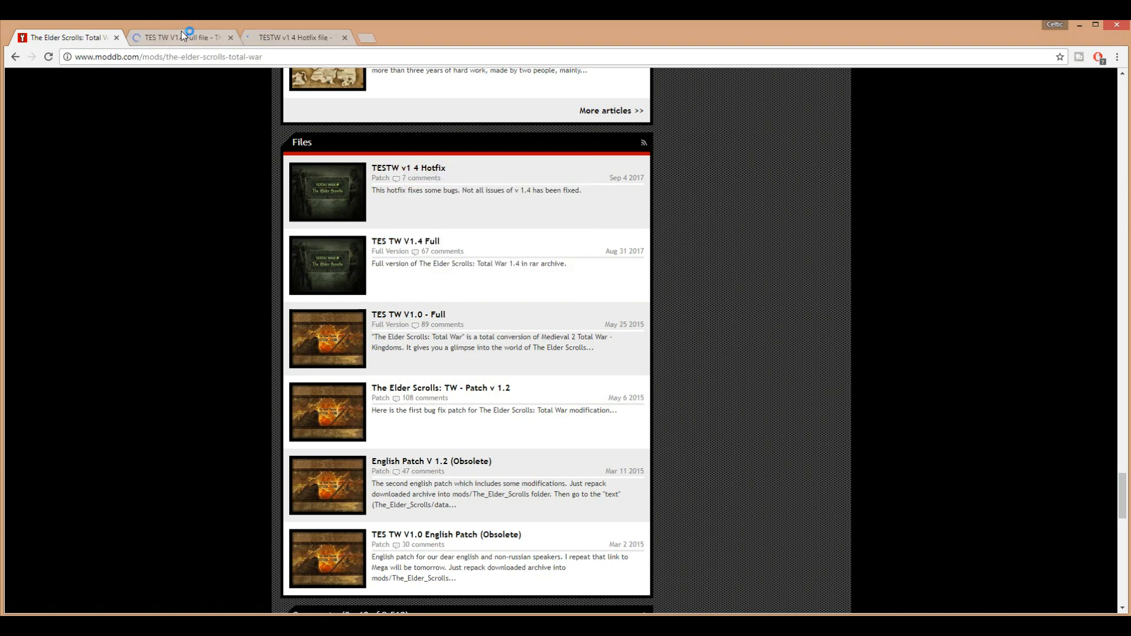
Start downloading TESTW-1.4.rar from the TES TW V1.4 Full page, and dismiss the download pop-up and downloads bar.
{"action": "key", "text": "ctrl+Tab"}
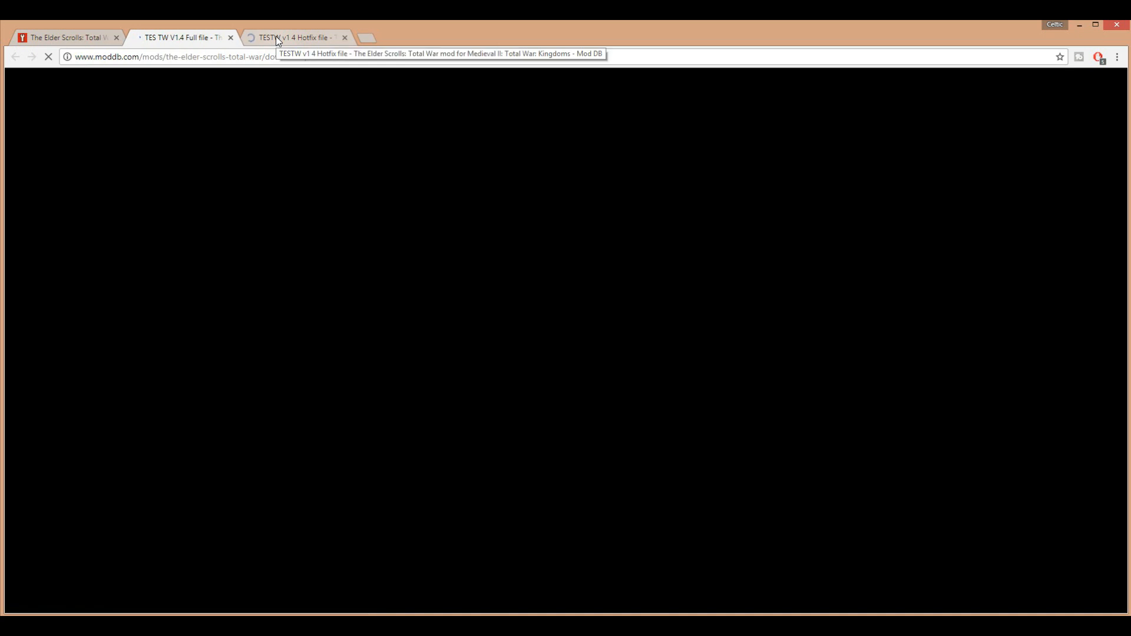
{"action": "scroll", "coordinate": [248, 302], "scroll_direction": "down", "scroll_amount": 3}
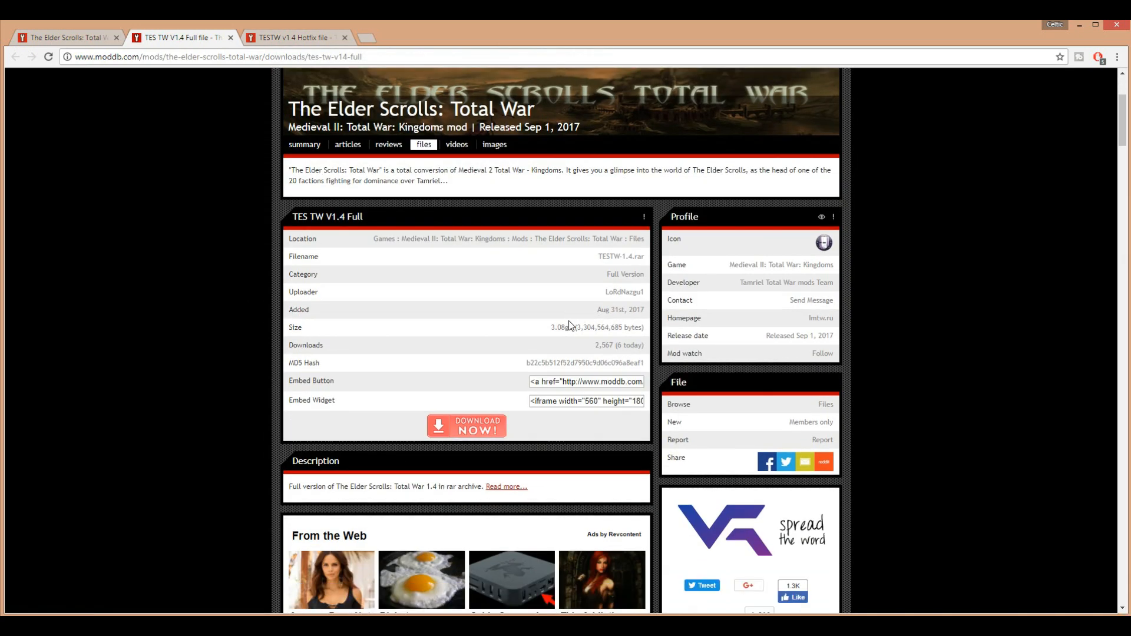
{"action": "left_click_drag", "start_coordinate": [552, 327], "coordinate": [579, 331]}
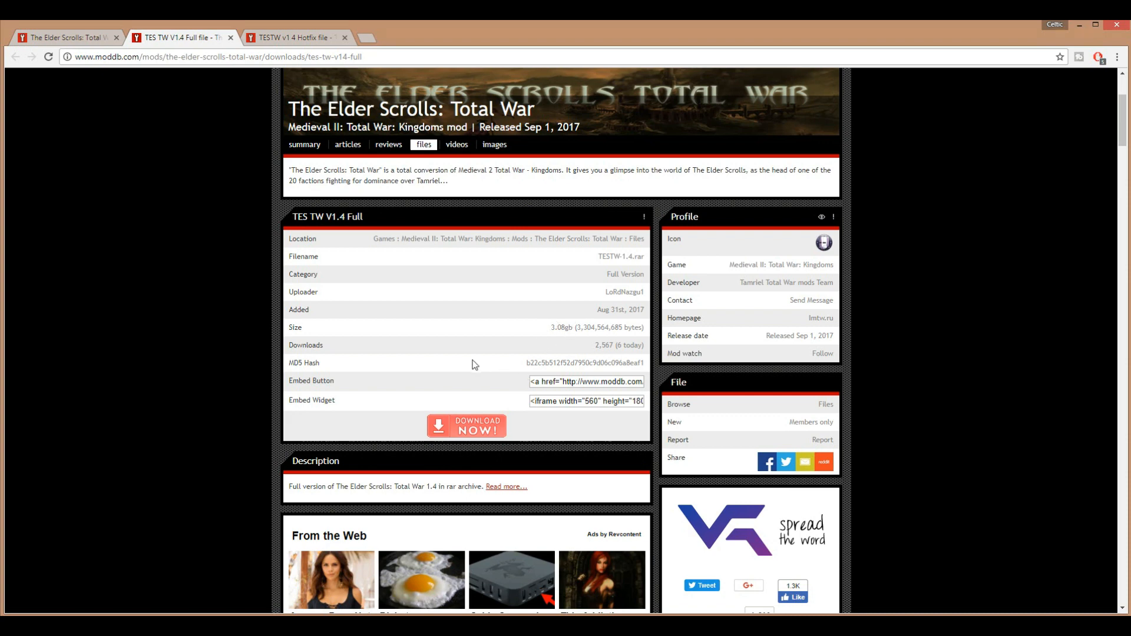
{"action": "left_click", "coordinate": [457, 426]}
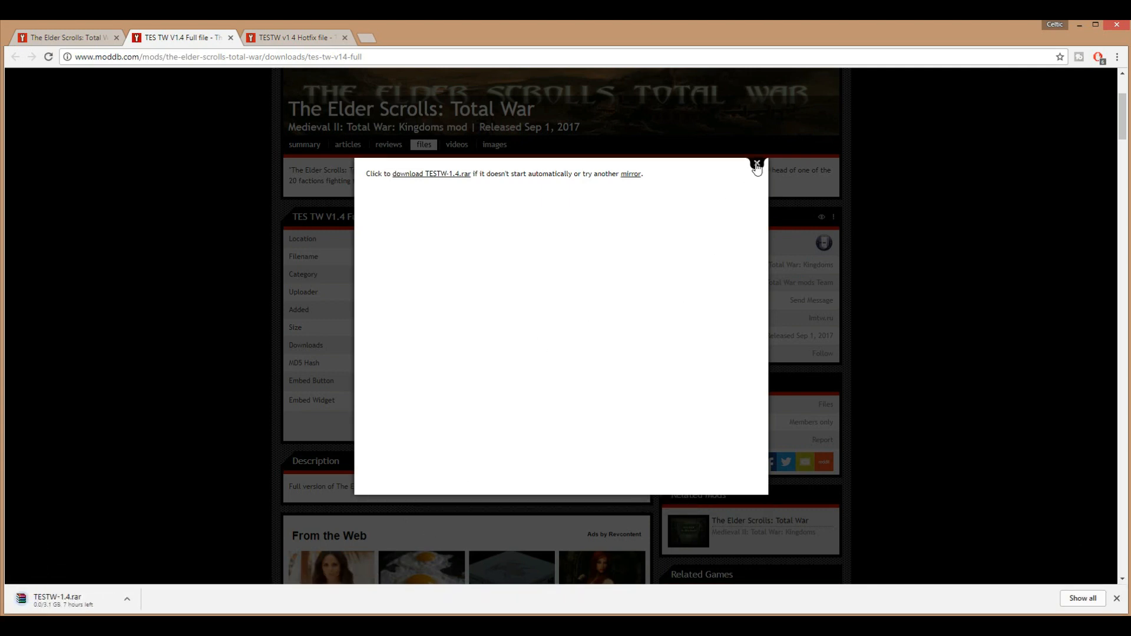
{"action": "left_click", "coordinate": [756, 163]}
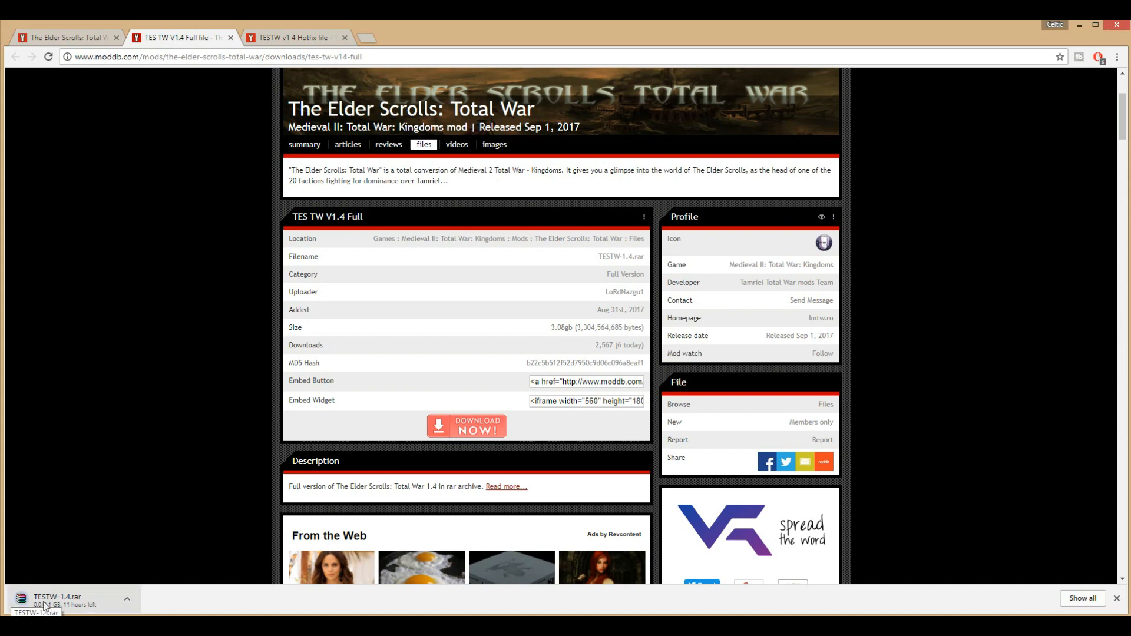
{"action": "mouse_move", "coordinate": [106, 626]}
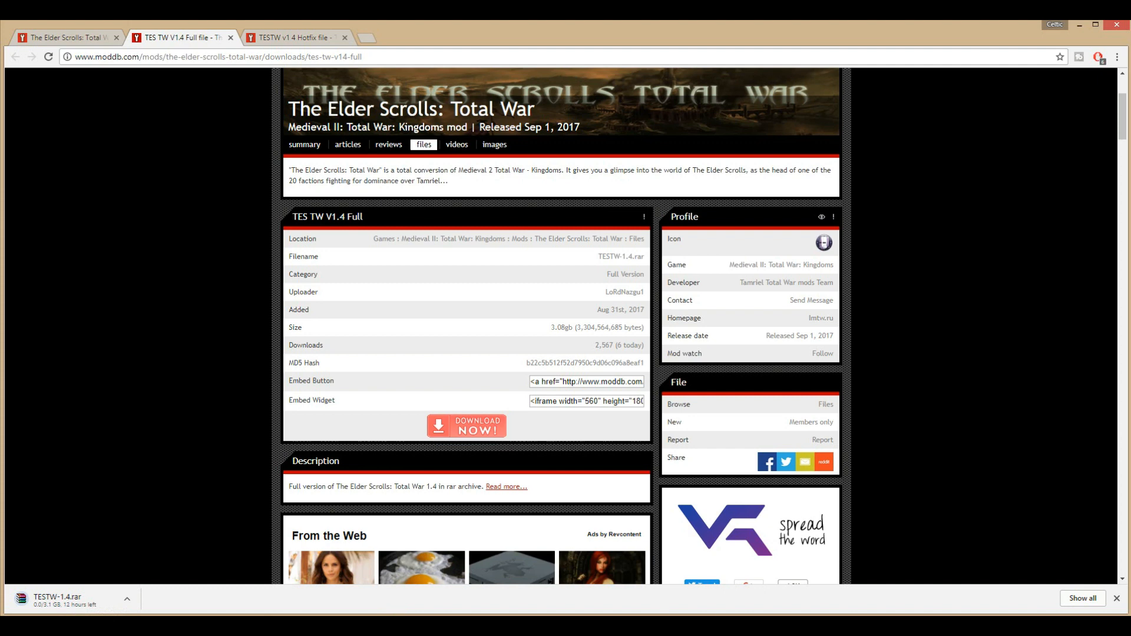
{"action": "left_click", "coordinate": [1116, 599]}
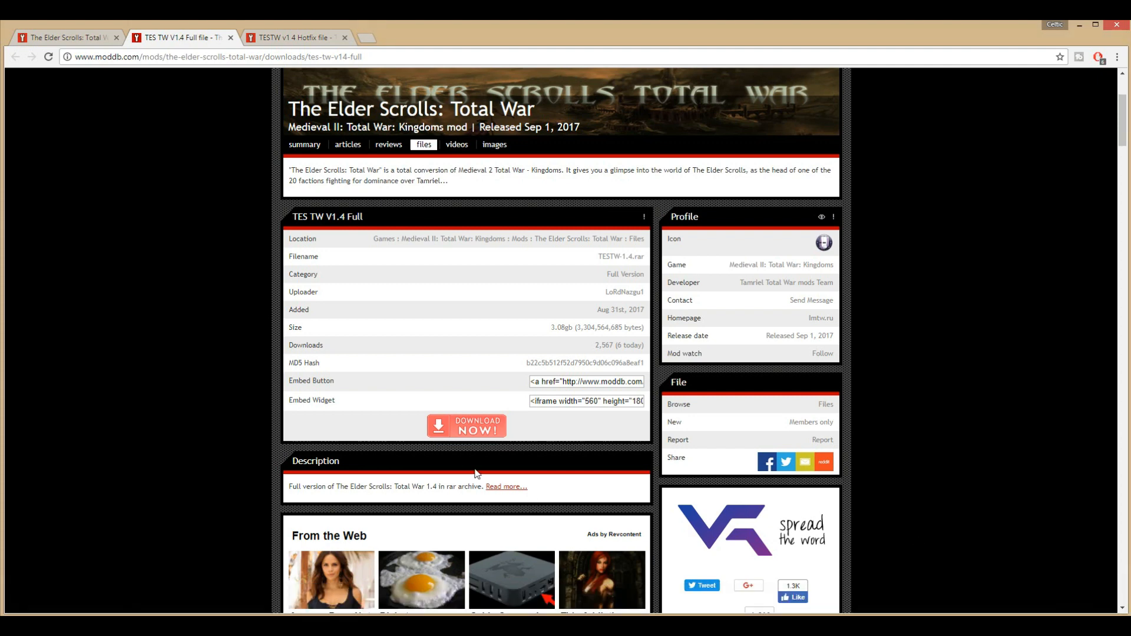
Start downloading TESTW_v1.4_Hotfix.1.rar from the TESTW v1 4 Hotfix page and close the download pop-up.
{"action": "left_click", "coordinate": [296, 44]}
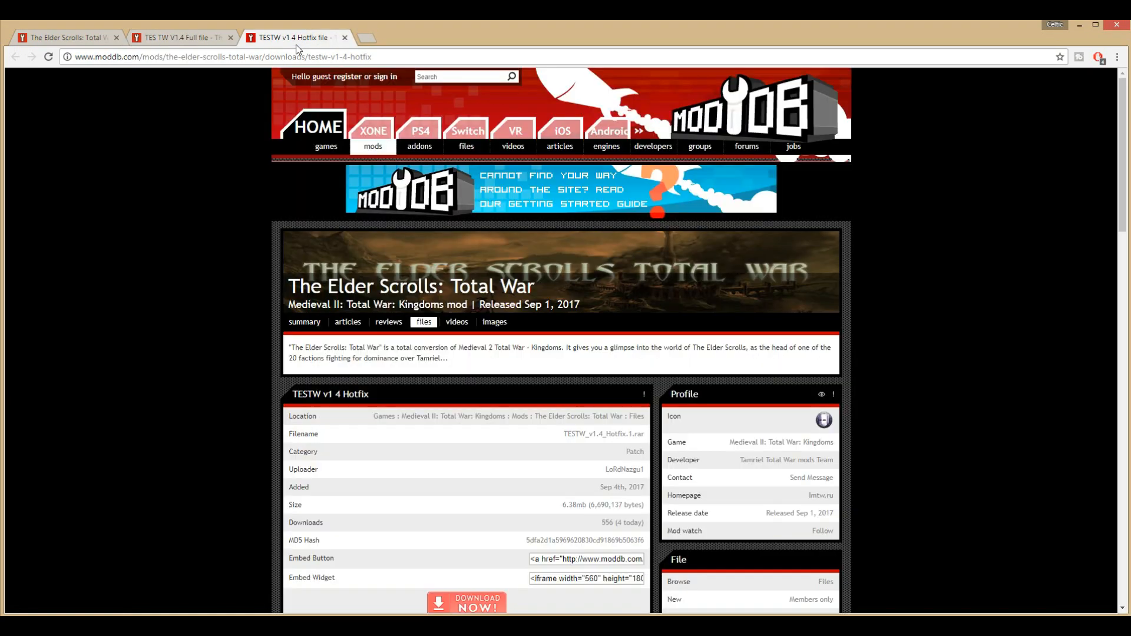
{"action": "scroll", "coordinate": [247, 320], "scroll_direction": "down", "scroll_amount": 2}
{"action": "left_click_drag", "start_coordinate": [562, 386], "coordinate": [582, 386]}
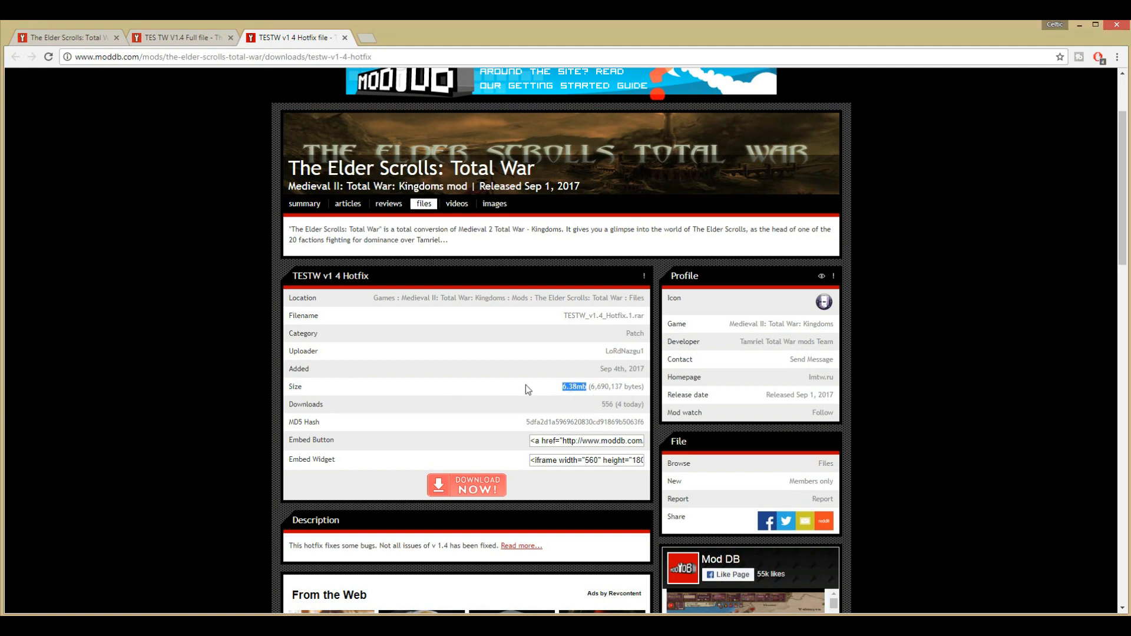
{"action": "left_click", "coordinate": [465, 494]}
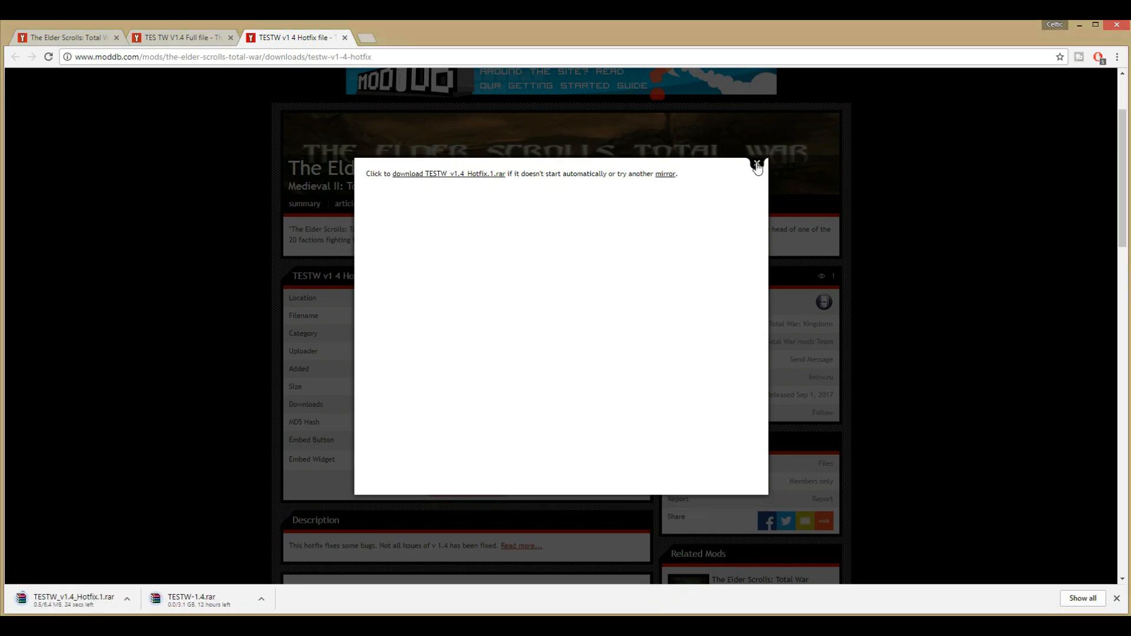
{"action": "left_click", "coordinate": [757, 164]}
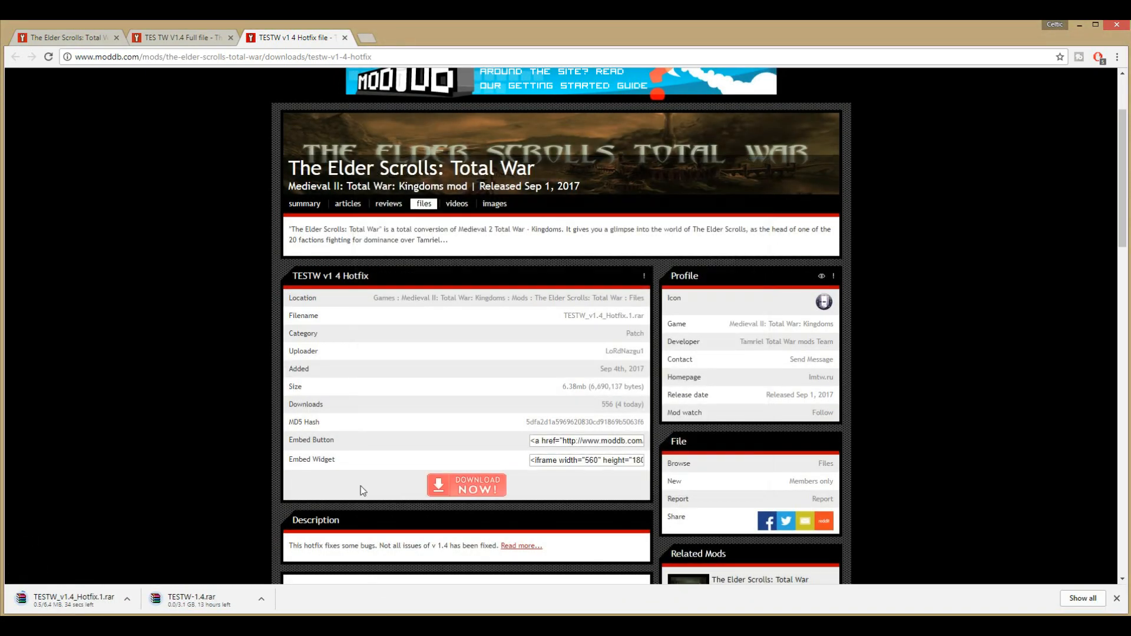
Cancel the TESTW_v1.4_Hotfix.1.rar download.
{"action": "left_click", "coordinate": [125, 600]}
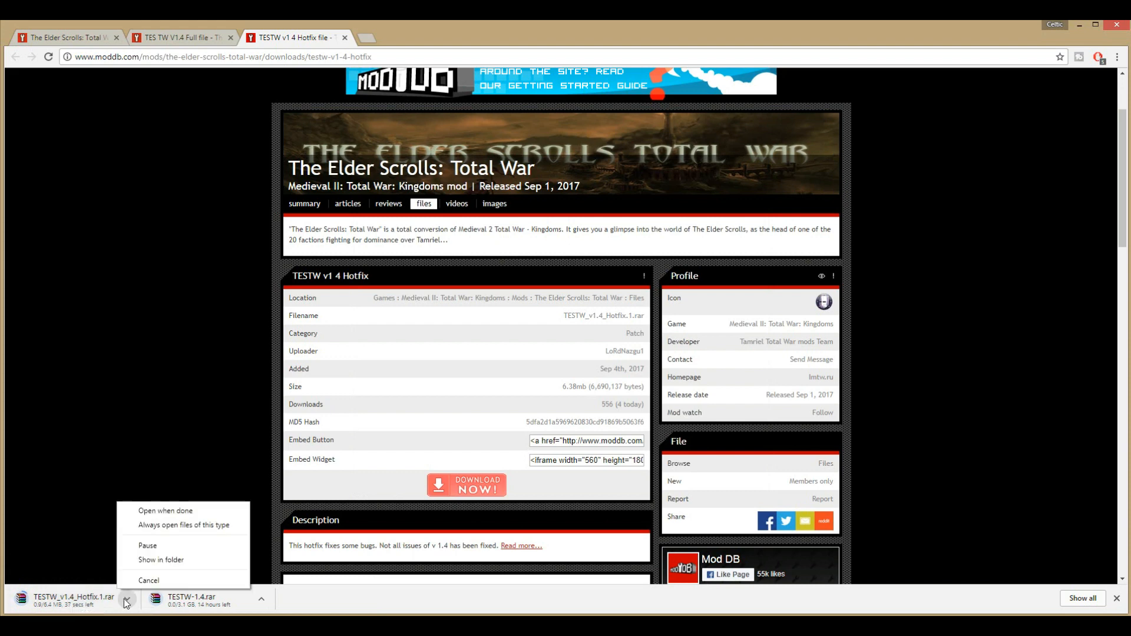
{"action": "left_click", "coordinate": [150, 581]}
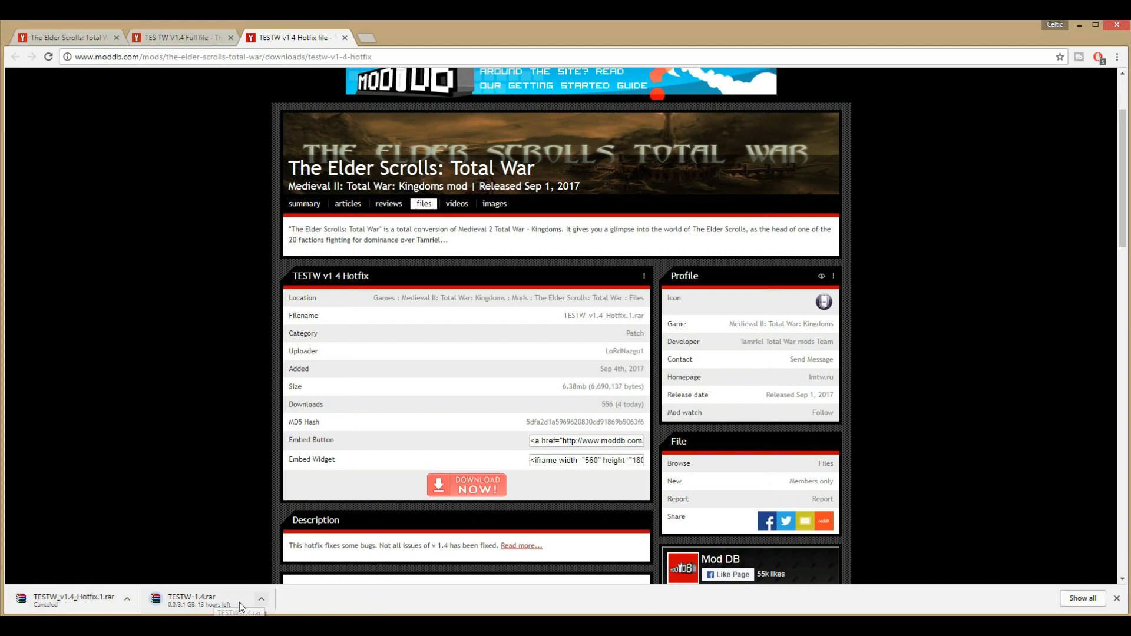
Cancel the TESTW-1.4.rar download and dismiss the downloads bar.
{"action": "left_click", "coordinate": [261, 599]}
{"action": "left_click", "coordinate": [271, 581]}
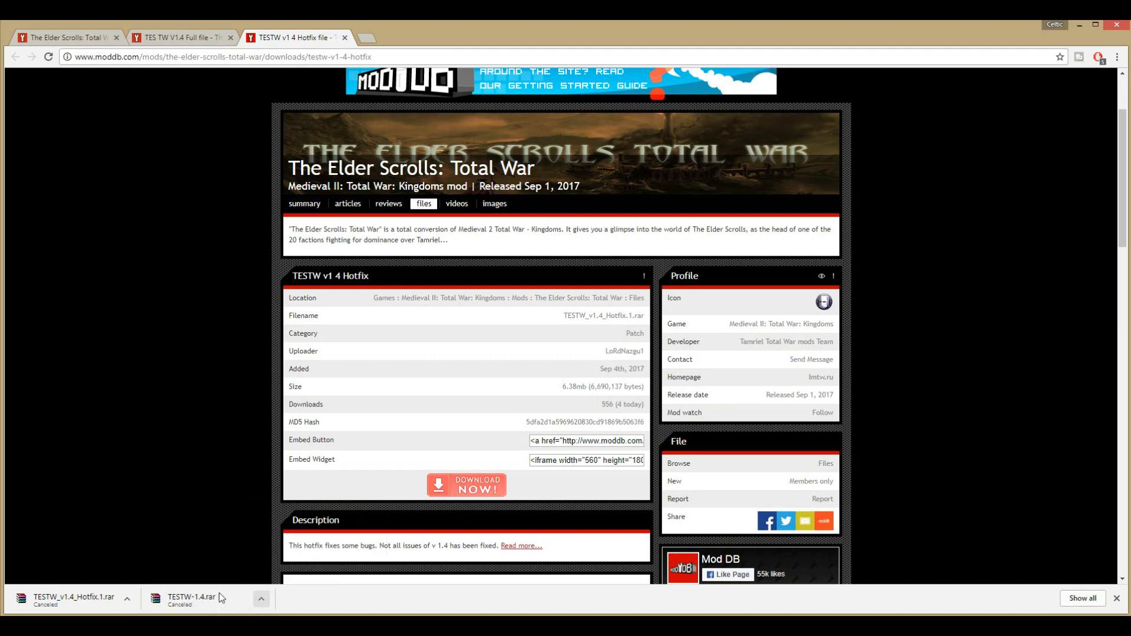
{"action": "left_click", "coordinate": [1117, 598]}
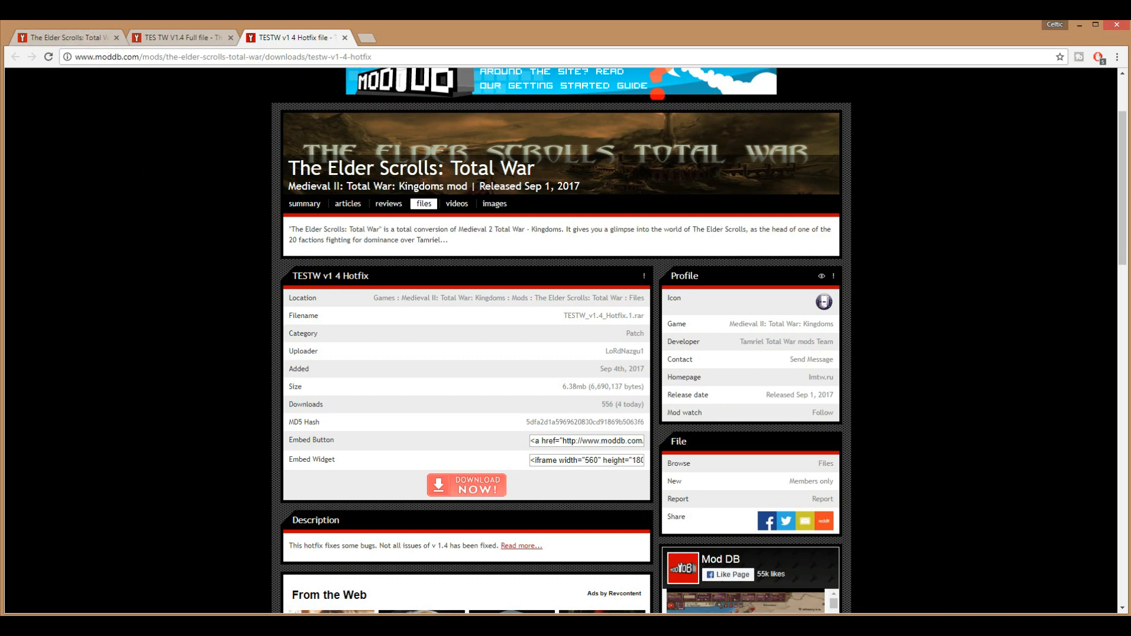
Switch to File Explorer and open the Mod Downloads folder on New Volume (D:), showing the TESTW archives.
{"action": "left_click", "coordinate": [67, 577]}
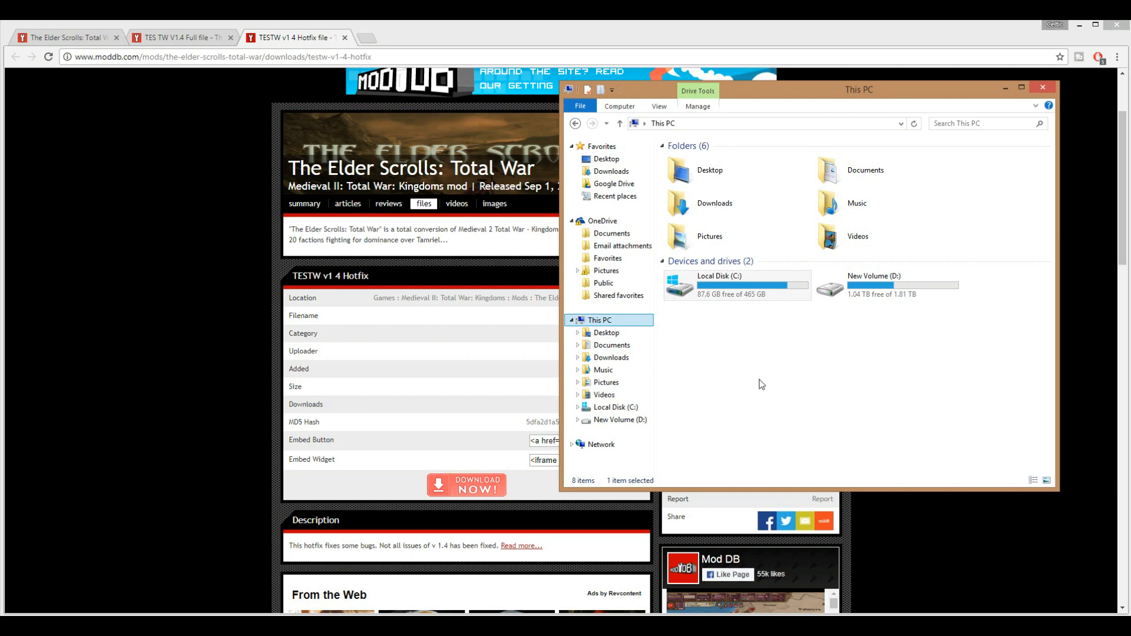
{"action": "left_click", "coordinate": [611, 358]}
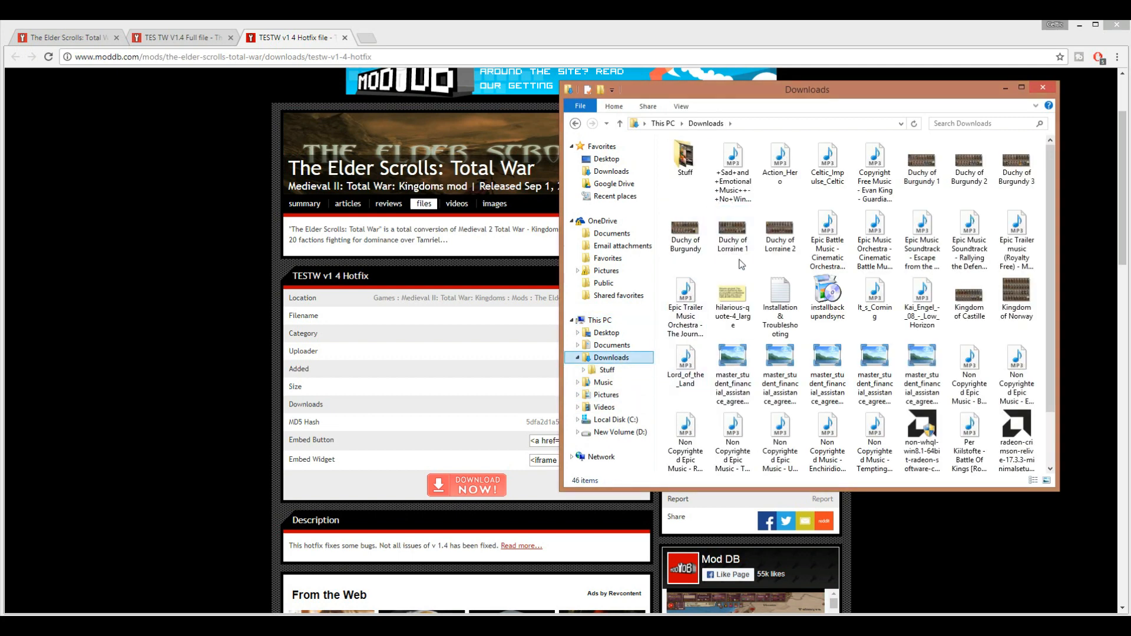
{"action": "left_click_drag", "start_coordinate": [1050, 207], "coordinate": [1018, 195]}
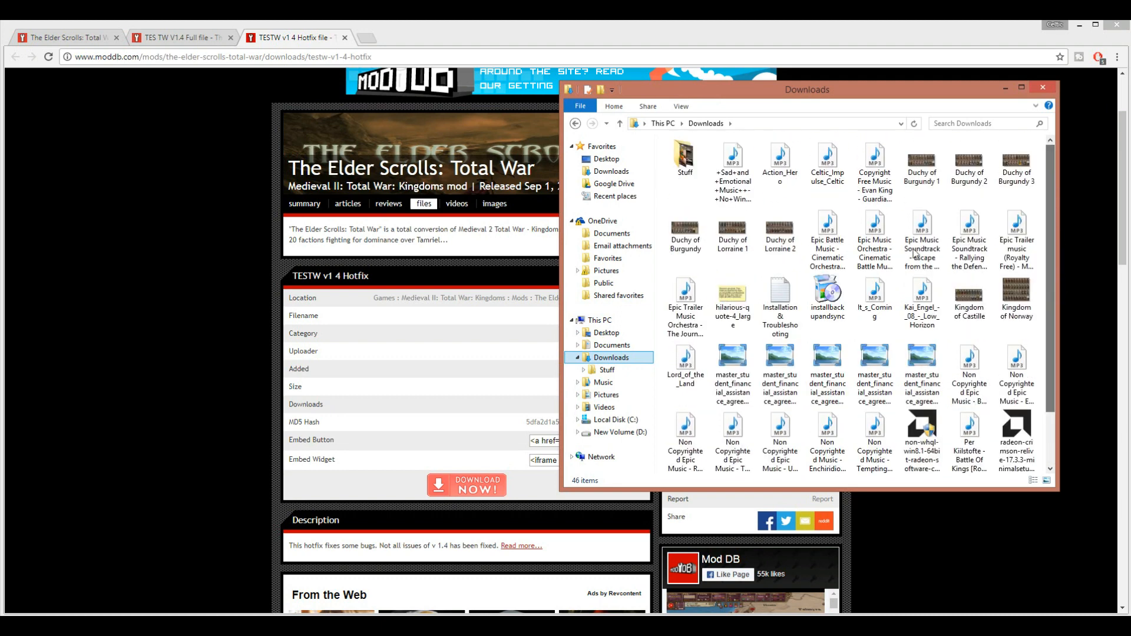
{"action": "left_click", "coordinate": [618, 431]}
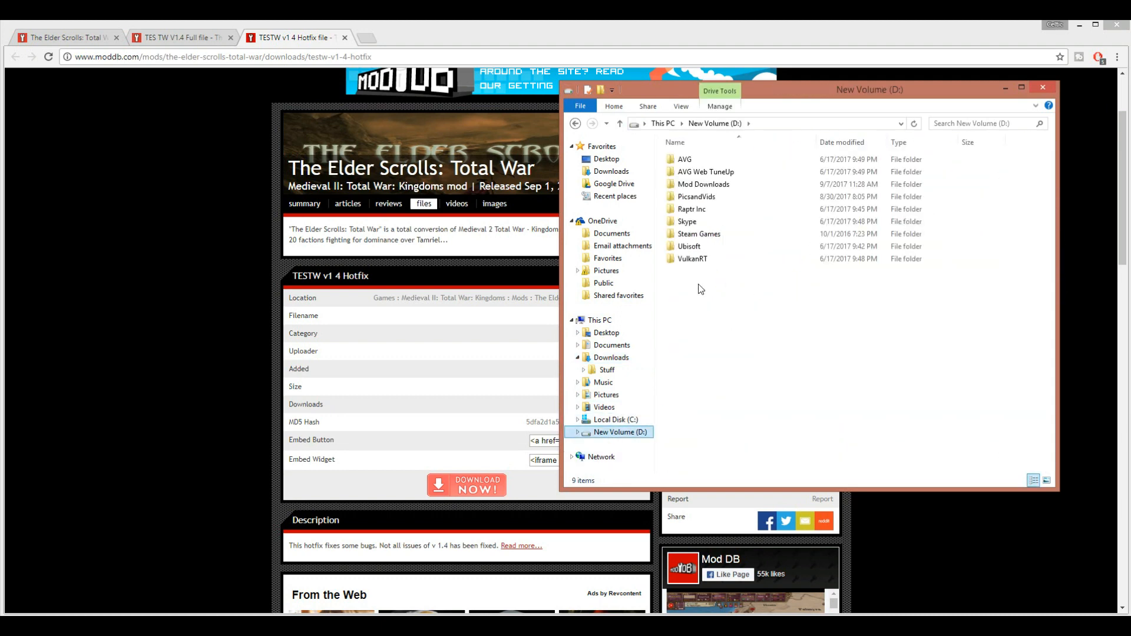
{"action": "double_click", "coordinate": [704, 185]}
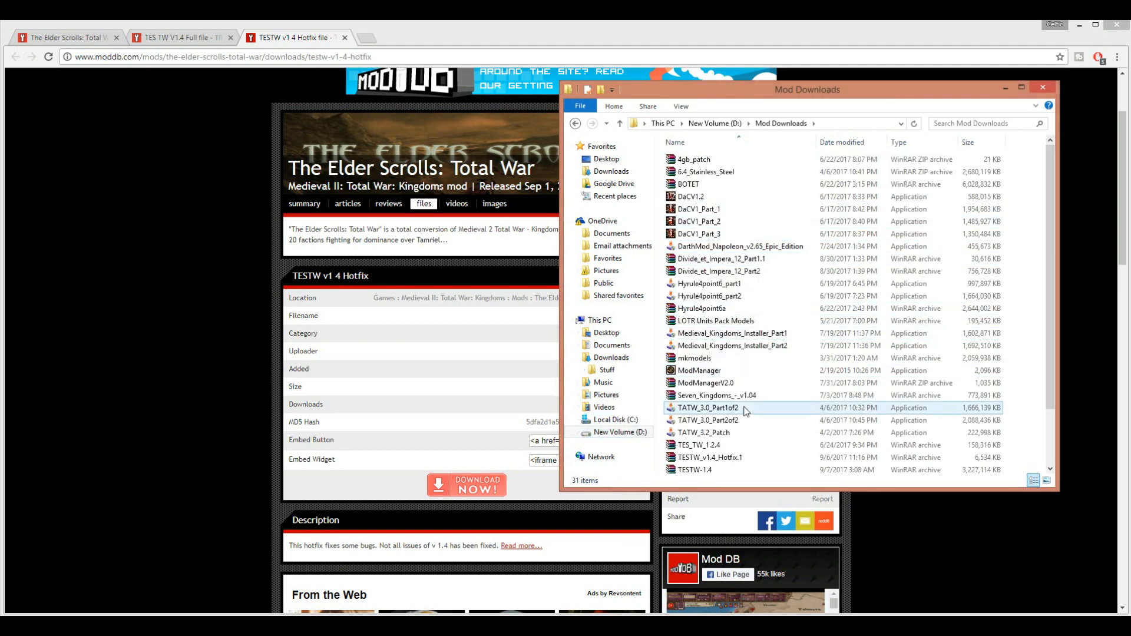
{"action": "scroll", "coordinate": [745, 411], "scroll_direction": "down", "scroll_amount": 2}
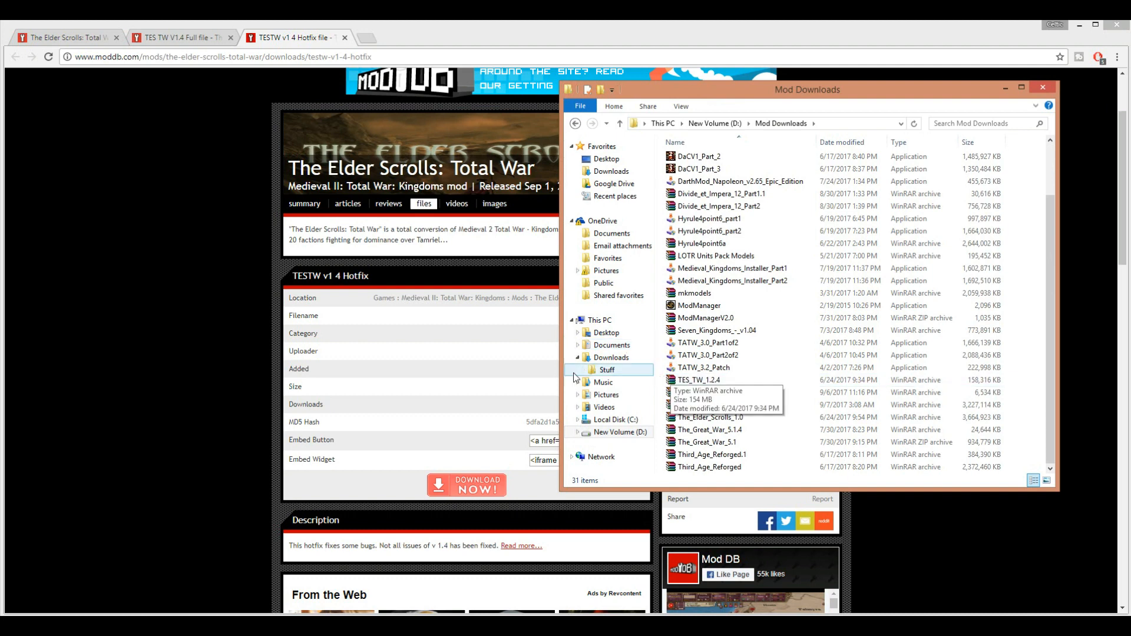
Open a second File Explorer window beside the first and show the Downloads folder in it.
{"action": "right_click", "coordinate": [47, 626]}
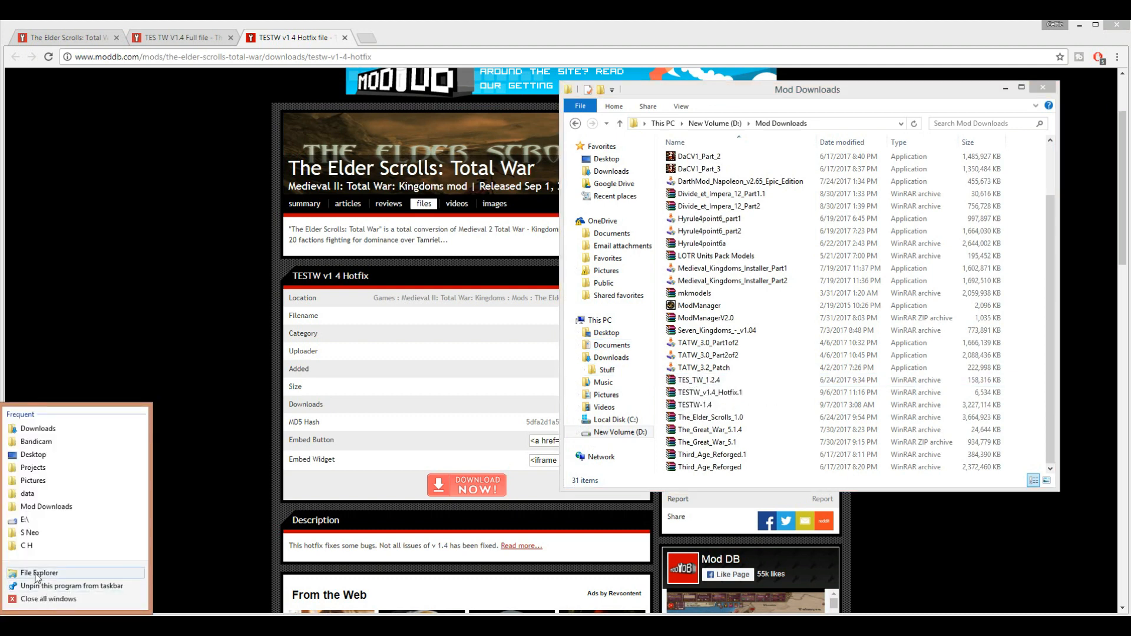
{"action": "left_click", "coordinate": [47, 626]}
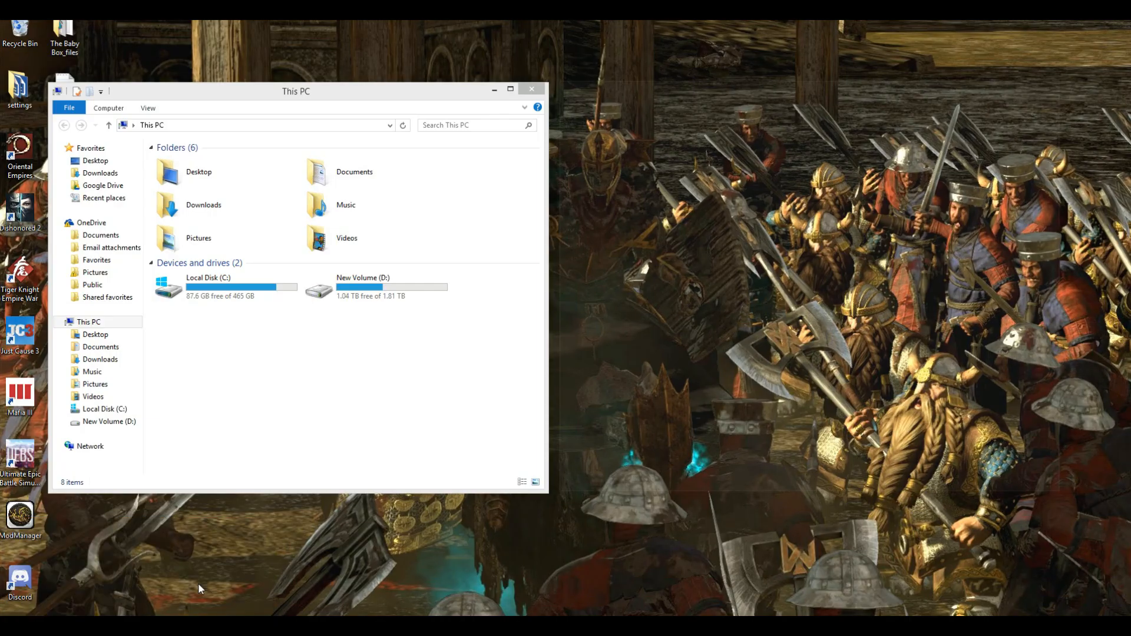
{"action": "left_click", "coordinate": [203, 575]}
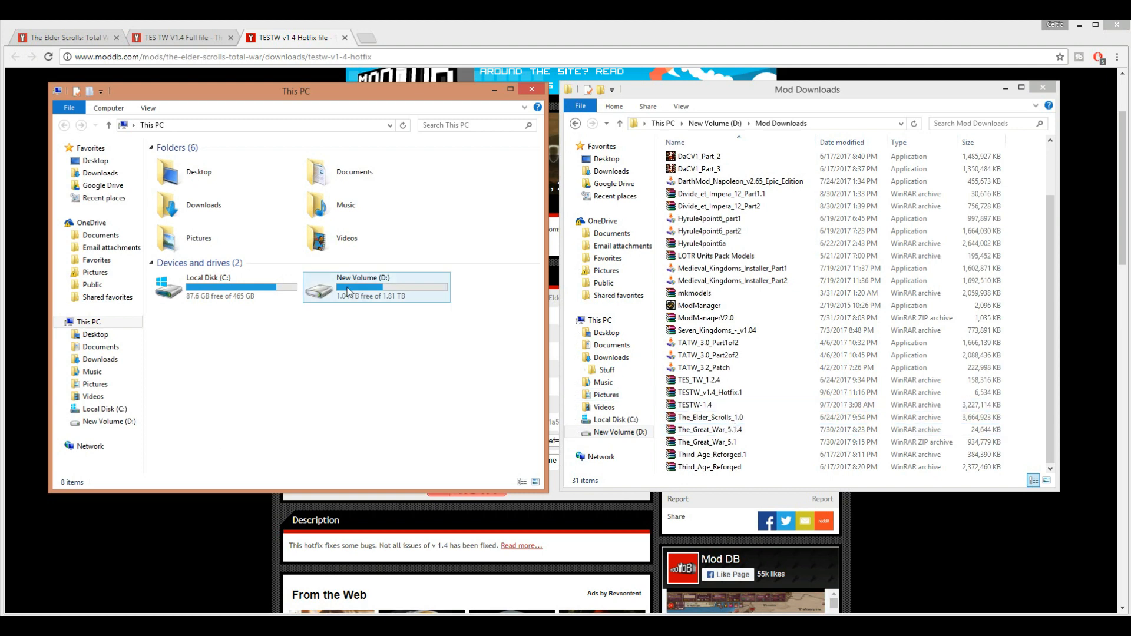
{"action": "left_click", "coordinate": [174, 215]}
{"action": "double_click", "coordinate": [175, 215]}
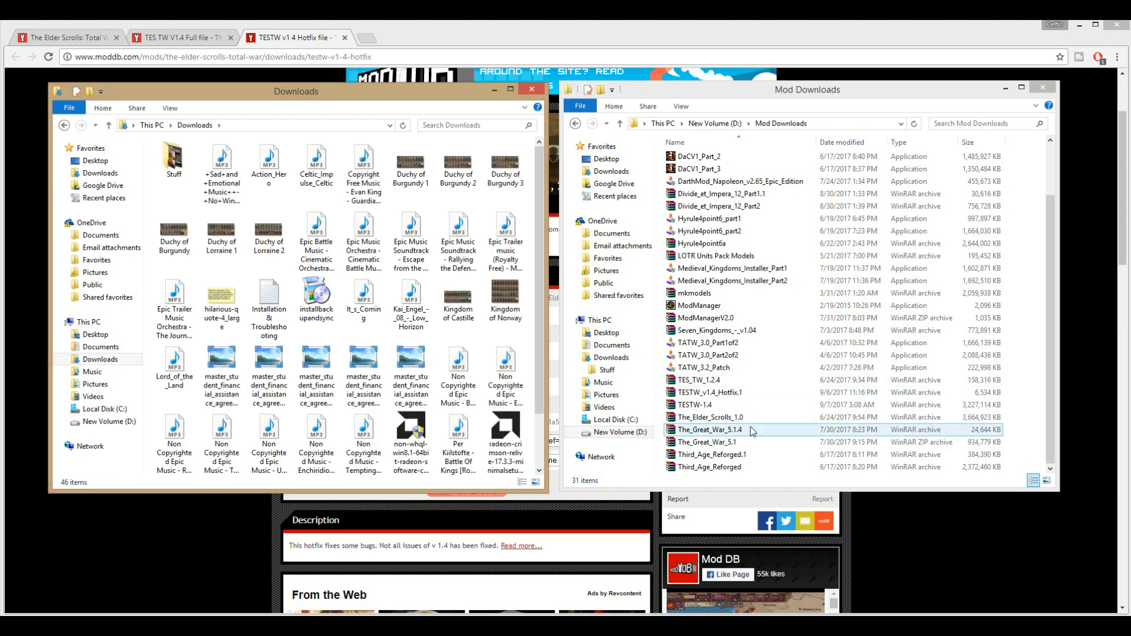
Delete the old The_Elder_Scrolls_1.0 and TES_TW_1.2.4 archives from Mod Downloads.
{"action": "left_click", "coordinate": [707, 420]}
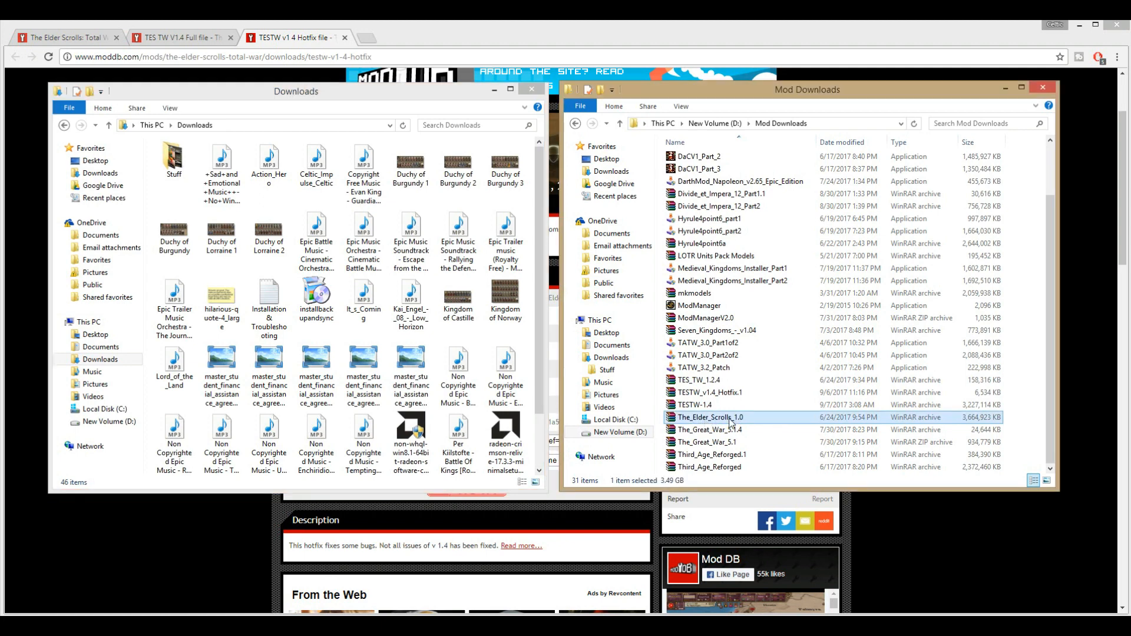
{"action": "key", "text": "Delete"}
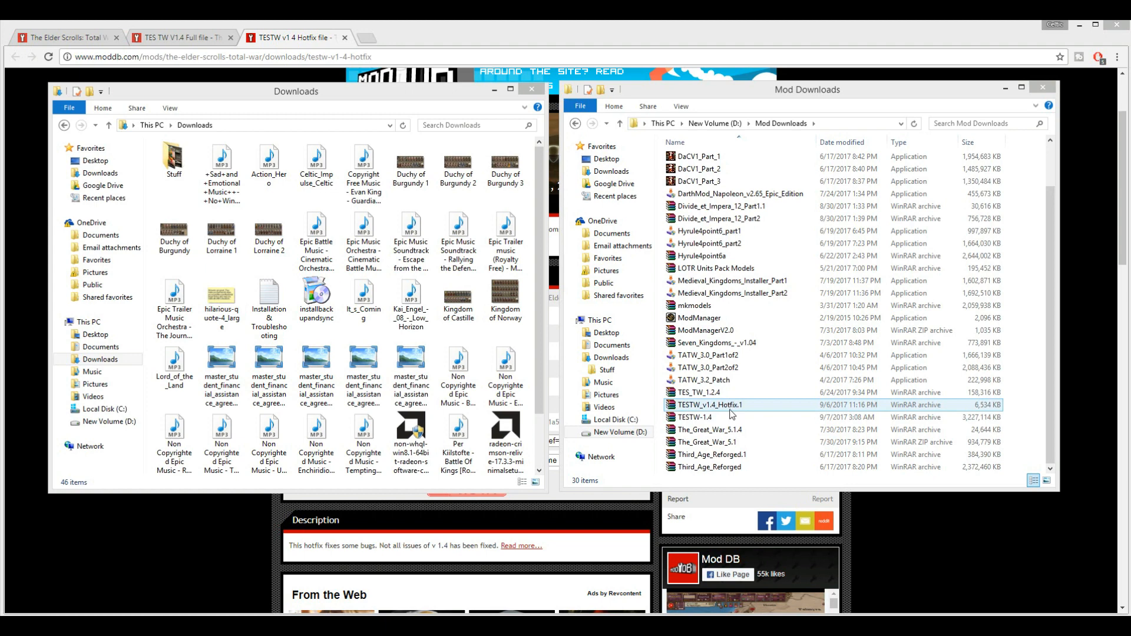
{"action": "left_click", "coordinate": [677, 393]}
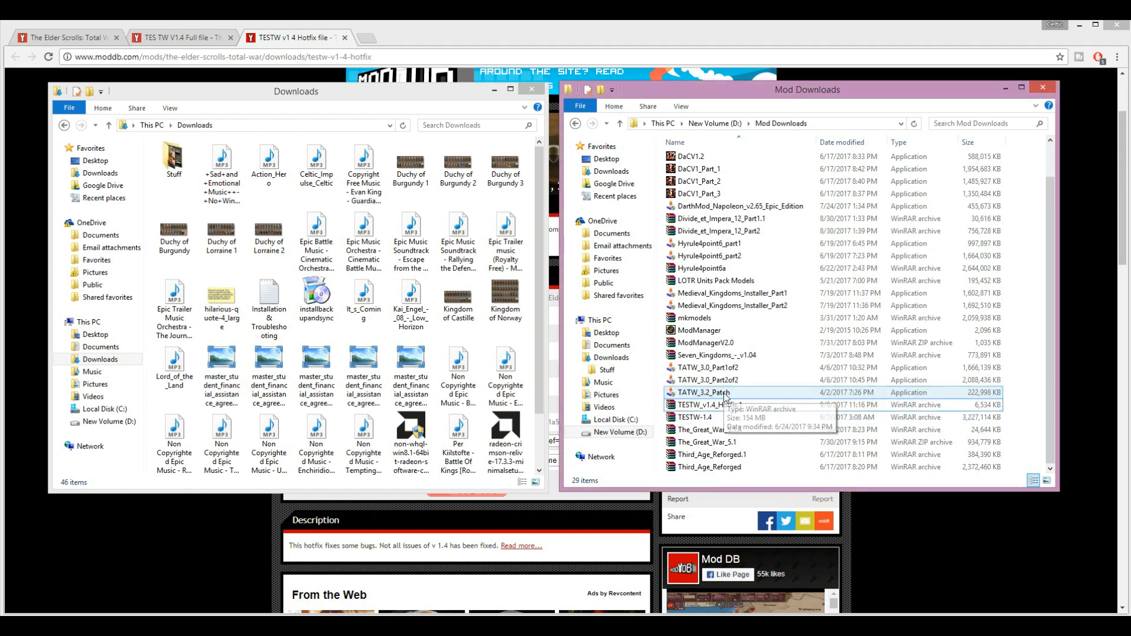
{"action": "key", "text": "Delete"}
Copy TESTW_v1.4_Hotfix.1 and TESTW-1.4 from Mod Downloads into Downloads, and return the source window to This PC.
{"action": "left_click", "coordinate": [712, 417], "text": "ctrl"}
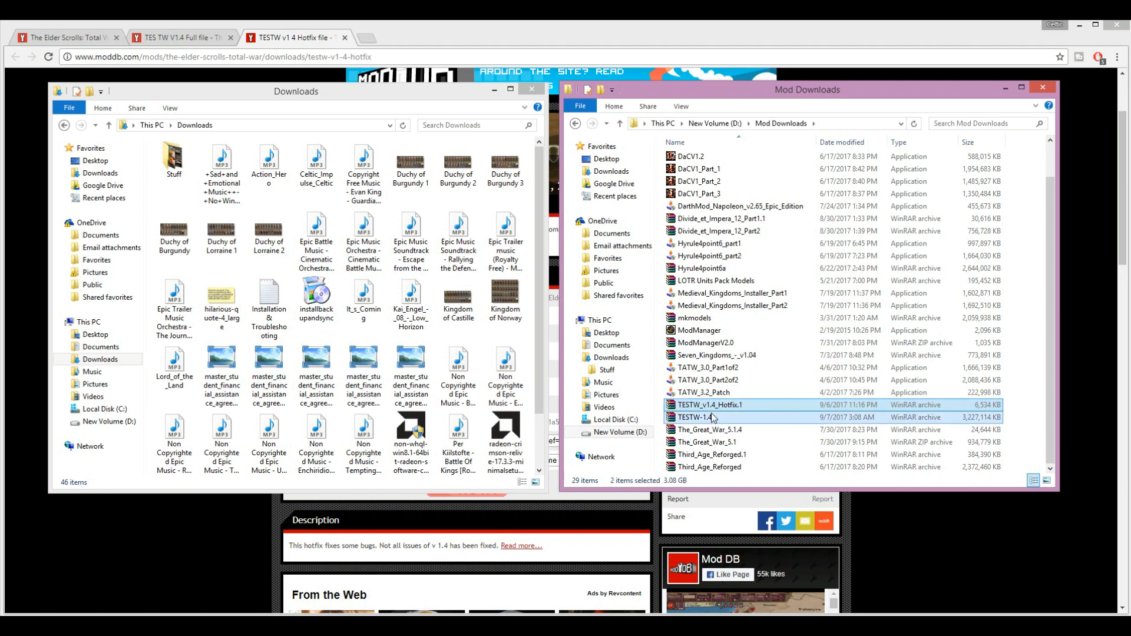
{"action": "left_click_drag", "start_coordinate": [695, 411], "coordinate": [529, 414]}
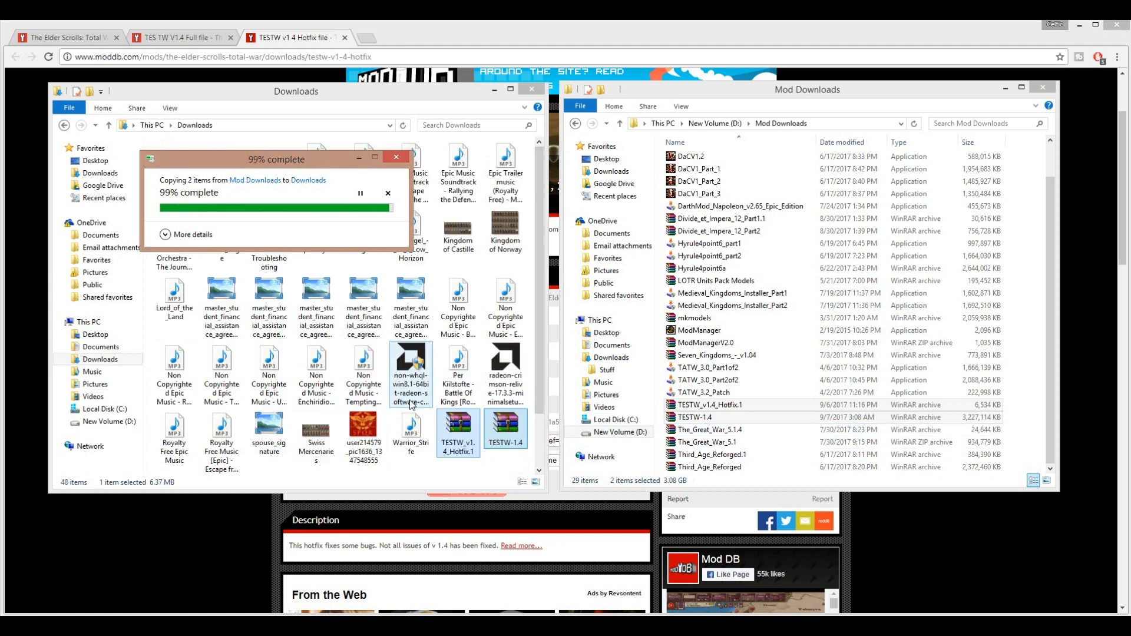
{"action": "left_click", "coordinate": [489, 466]}
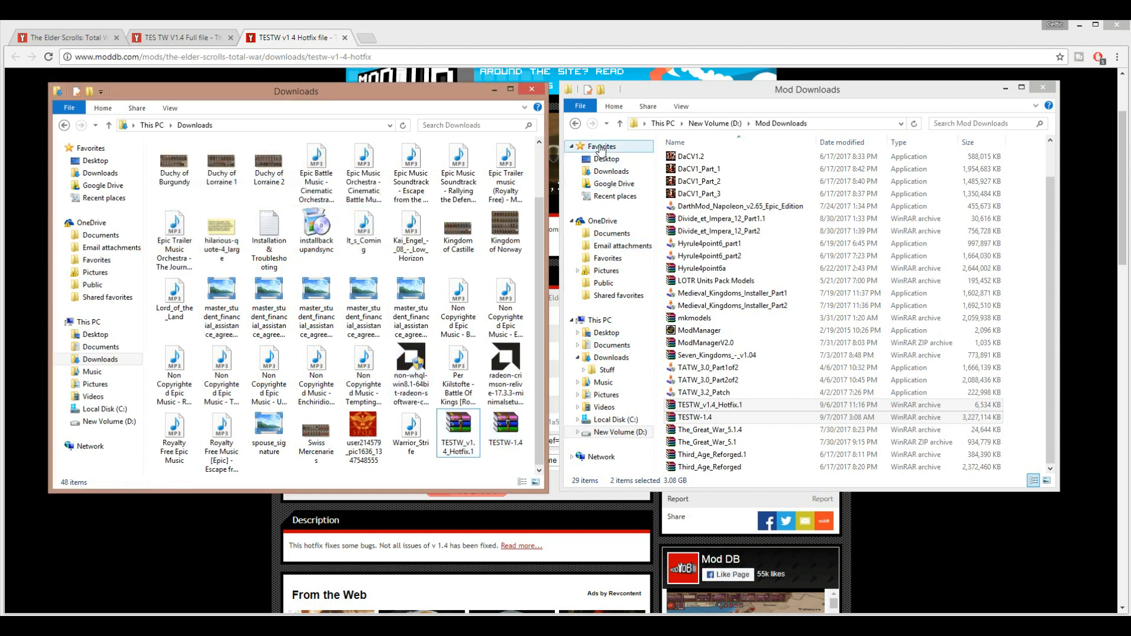
{"action": "left_click", "coordinate": [600, 320]}
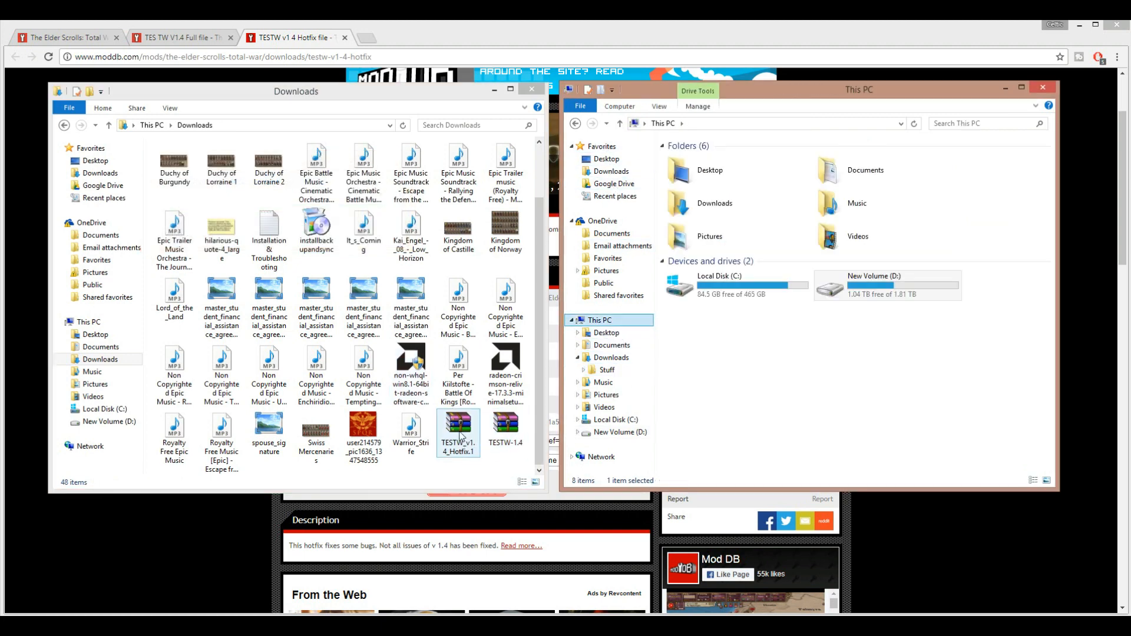
Compare the size of the TESTW-1.4 archive in Downloads with the size listed on the TES TW V1.4 Full page.
{"action": "left_click", "coordinate": [458, 430]}
{"action": "left_click", "coordinate": [510, 439]}
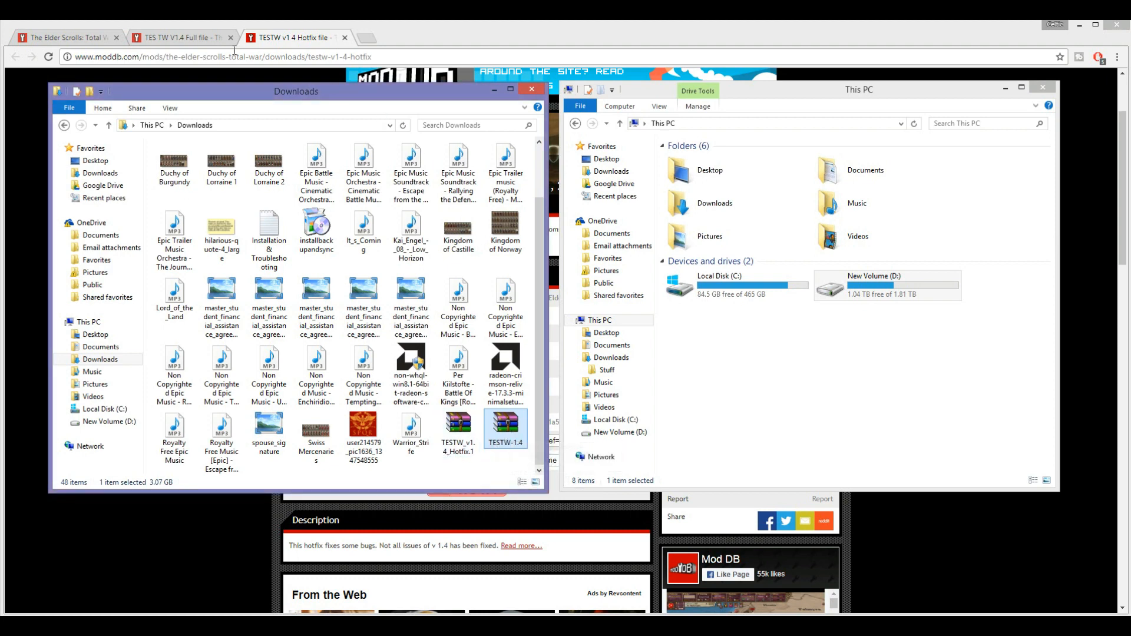
{"action": "left_click", "coordinate": [206, 38]}
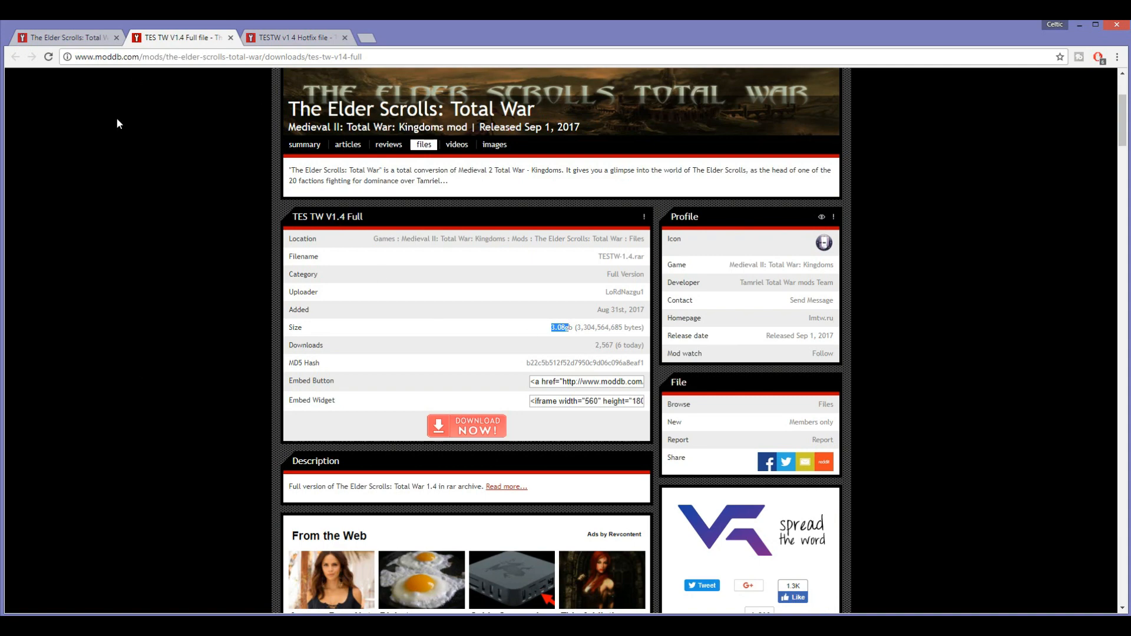
{"action": "left_click", "coordinate": [54, 625]}
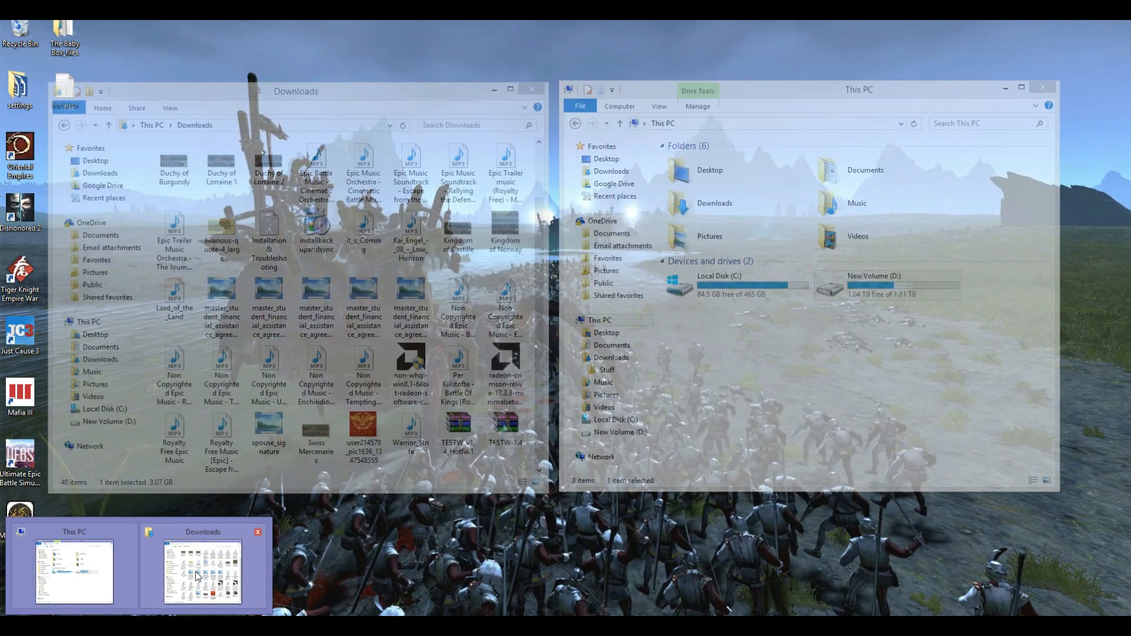
{"action": "left_click", "coordinate": [209, 565]}
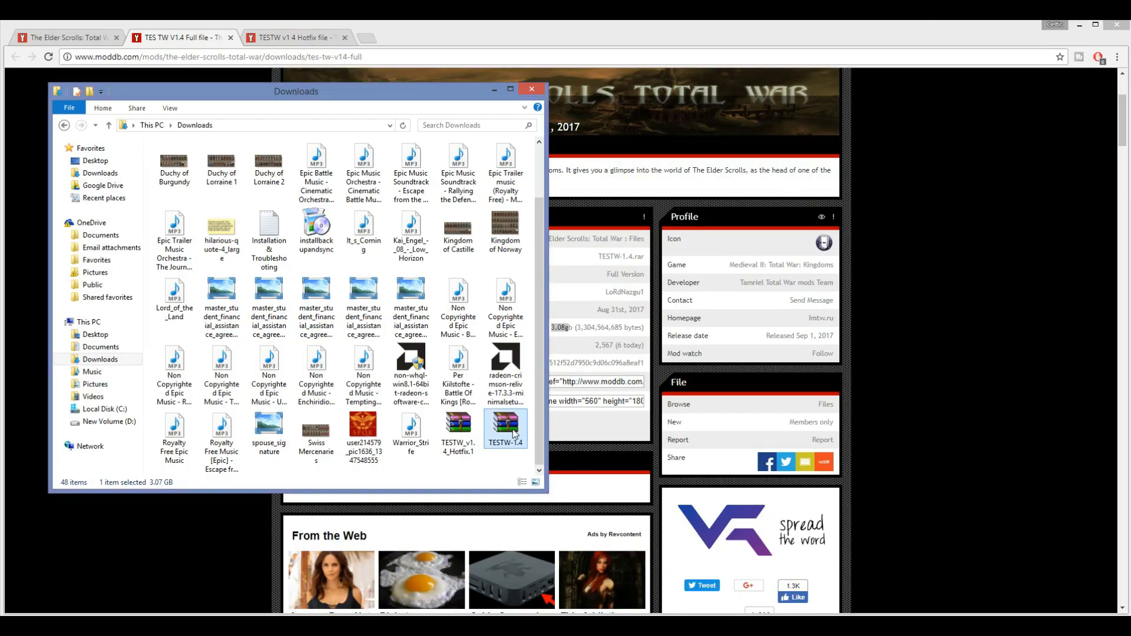
{"action": "left_click", "coordinate": [504, 464]}
{"action": "left_click", "coordinate": [511, 443]}
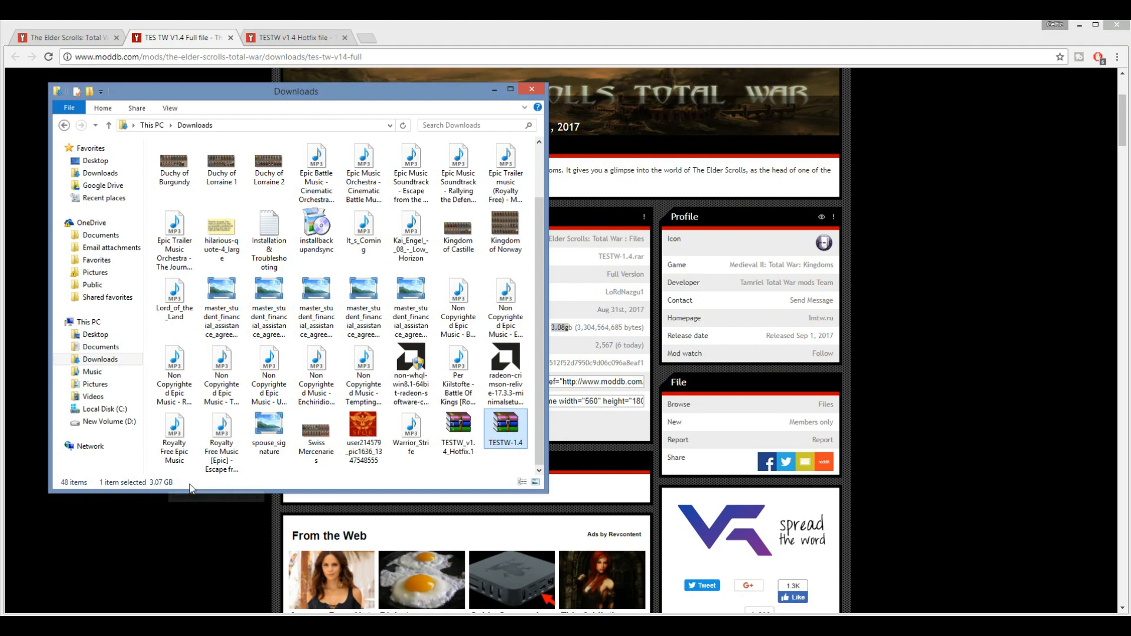
Compare the size of TESTW_v1.4_Hotfix.1 in Downloads with the size listed on the TESTW v1 4 Hotfix page.
{"action": "left_click", "coordinate": [468, 448]}
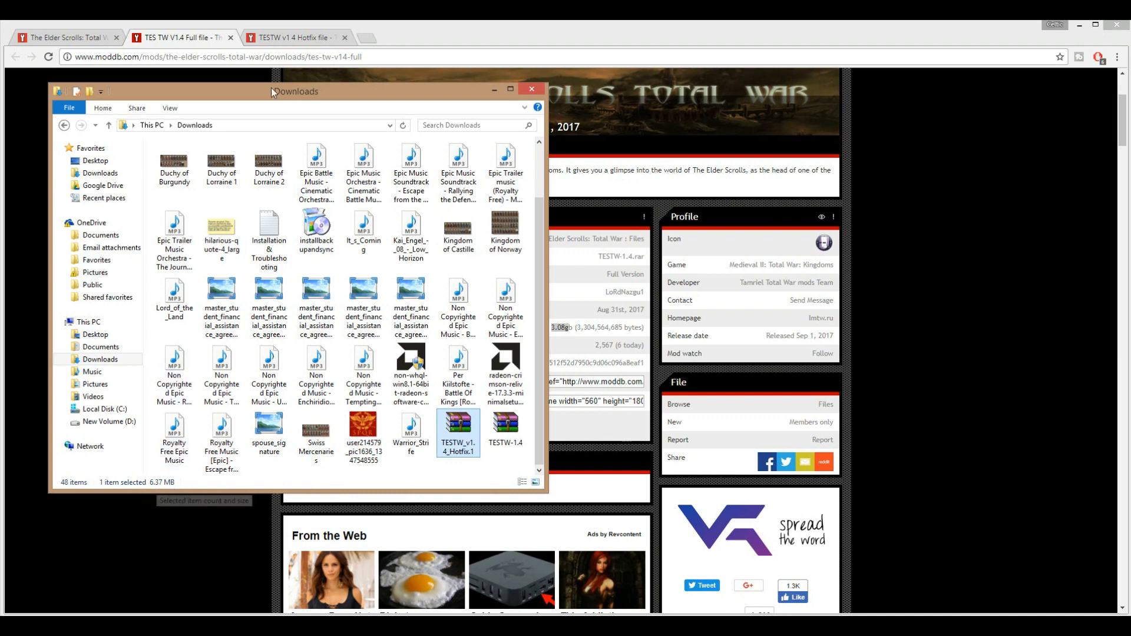
{"action": "left_click", "coordinate": [285, 40]}
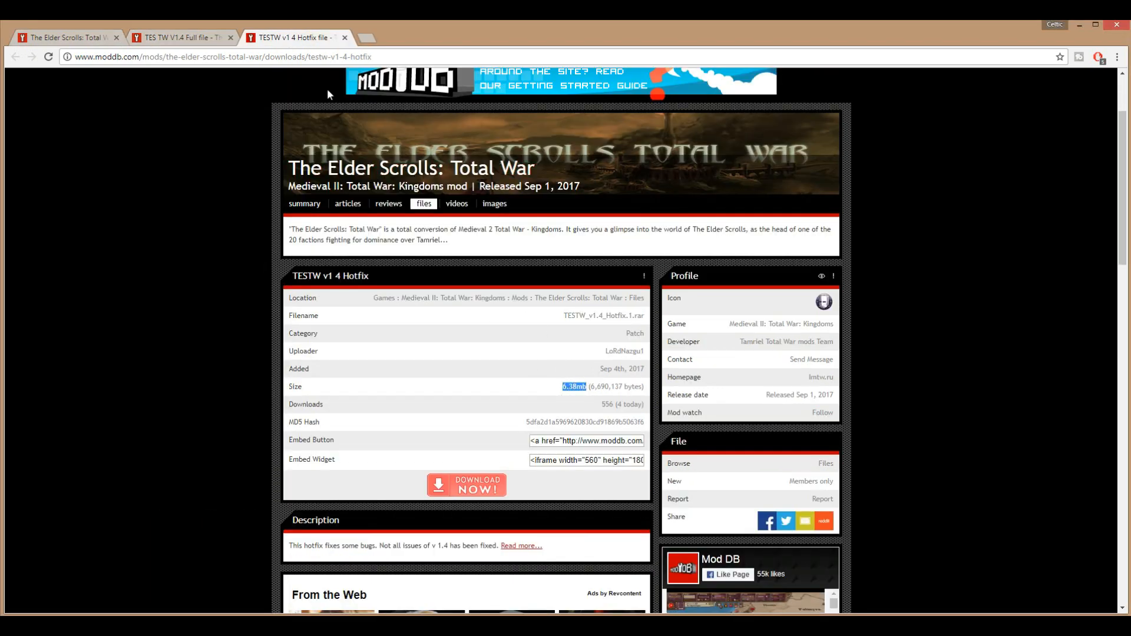
{"action": "left_click", "coordinate": [183, 42]}
{"action": "left_click", "coordinate": [280, 39]}
{"action": "left_click", "coordinate": [190, 33]}
Bring back both File Explorer windows and open C:\Program Files (x86)\Steam\steamapps\common\Medieval II Total War beside Downloads.
{"action": "mouse_move", "coordinate": [138, 624]}
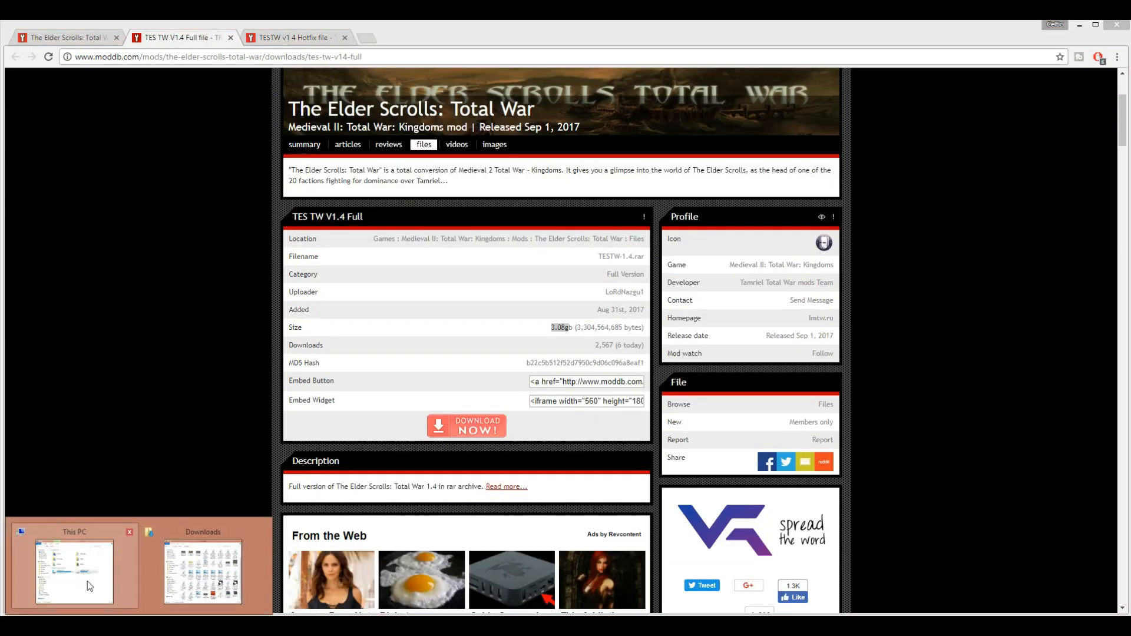
{"action": "left_click", "coordinate": [198, 576]}
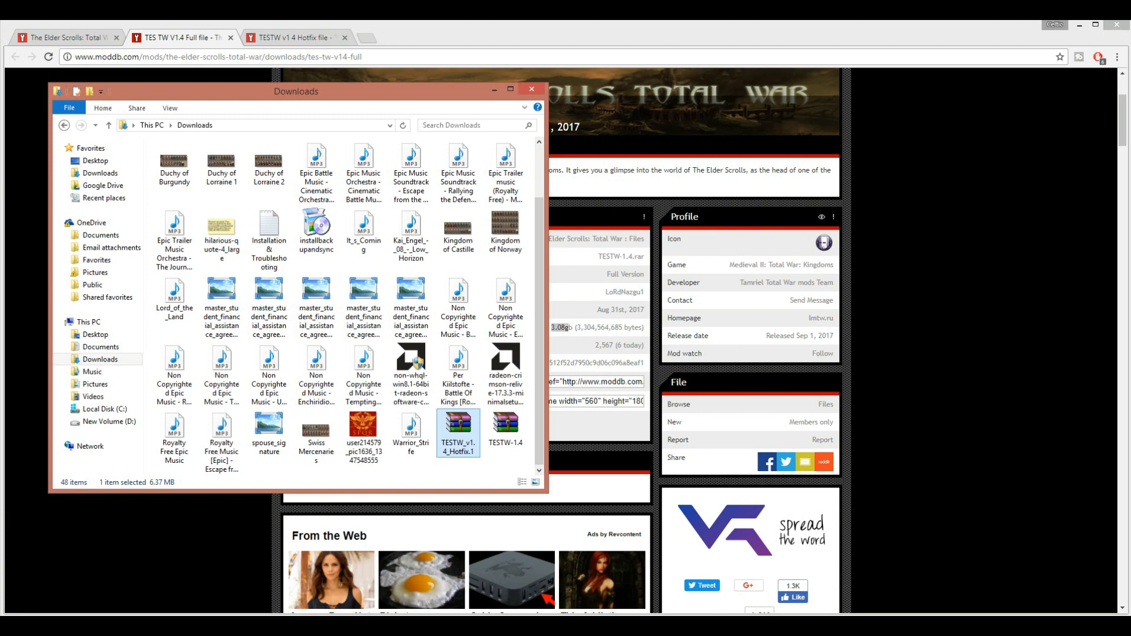
{"action": "mouse_move", "coordinate": [138, 624]}
{"action": "left_click", "coordinate": [65, 566]}
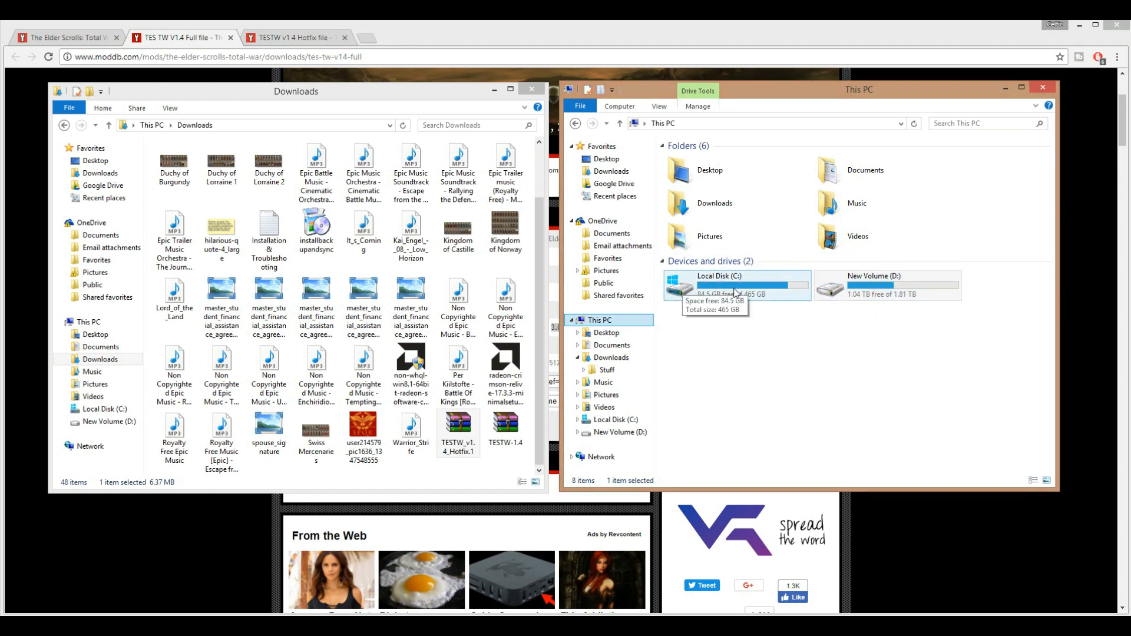
{"action": "double_click", "coordinate": [717, 293]}
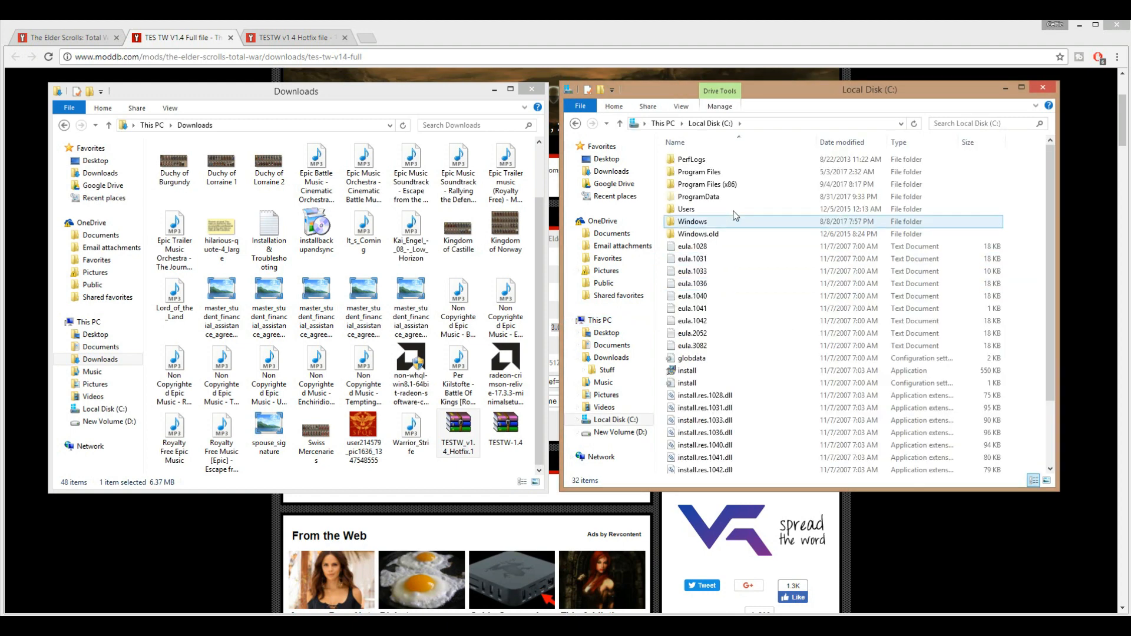
{"action": "double_click", "coordinate": [731, 185]}
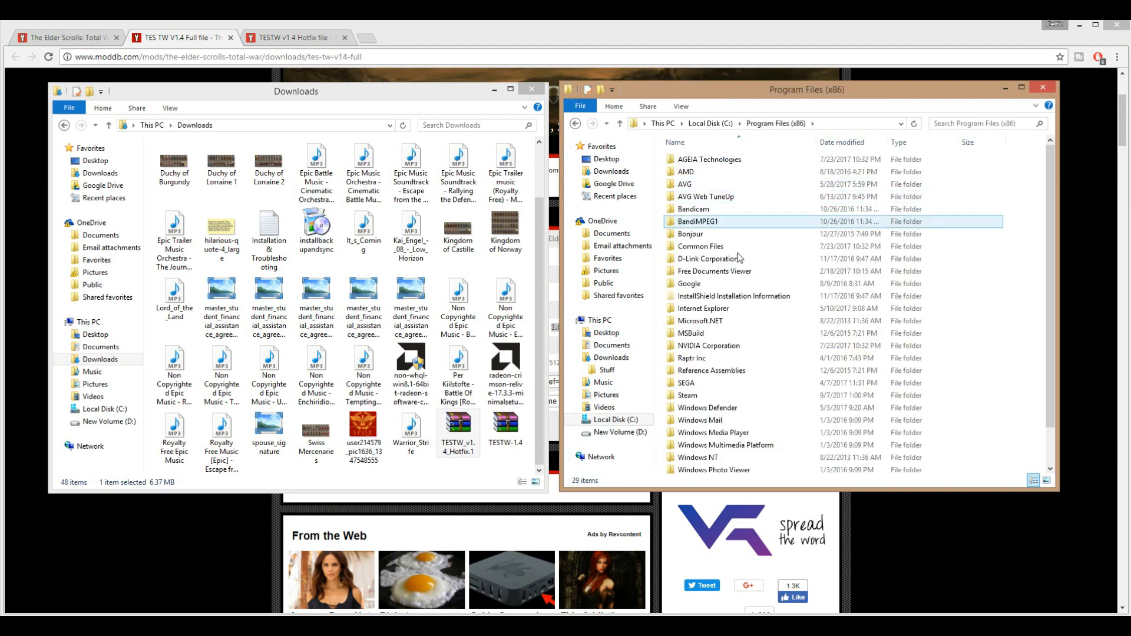
{"action": "double_click", "coordinate": [689, 396]}
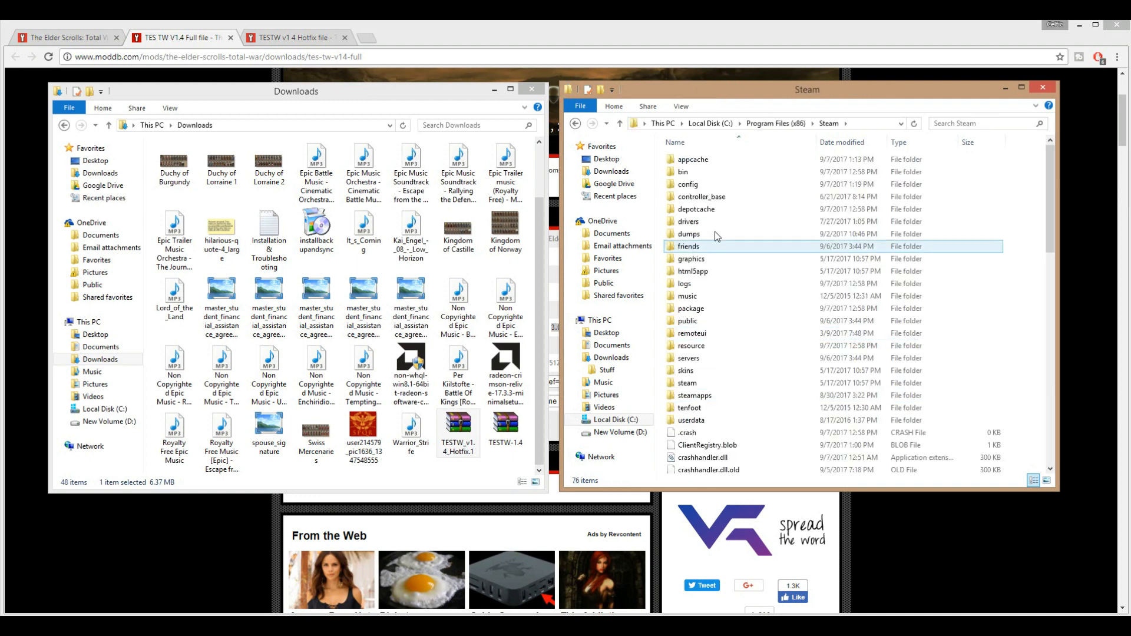
{"action": "double_click", "coordinate": [712, 397]}
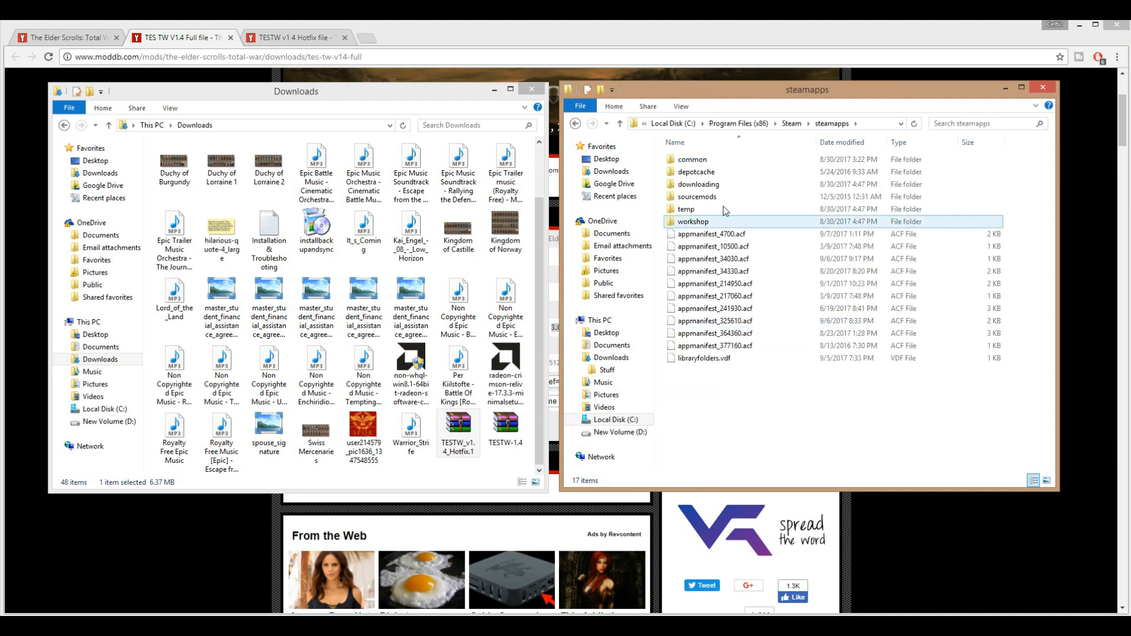
{"action": "double_click", "coordinate": [707, 164]}
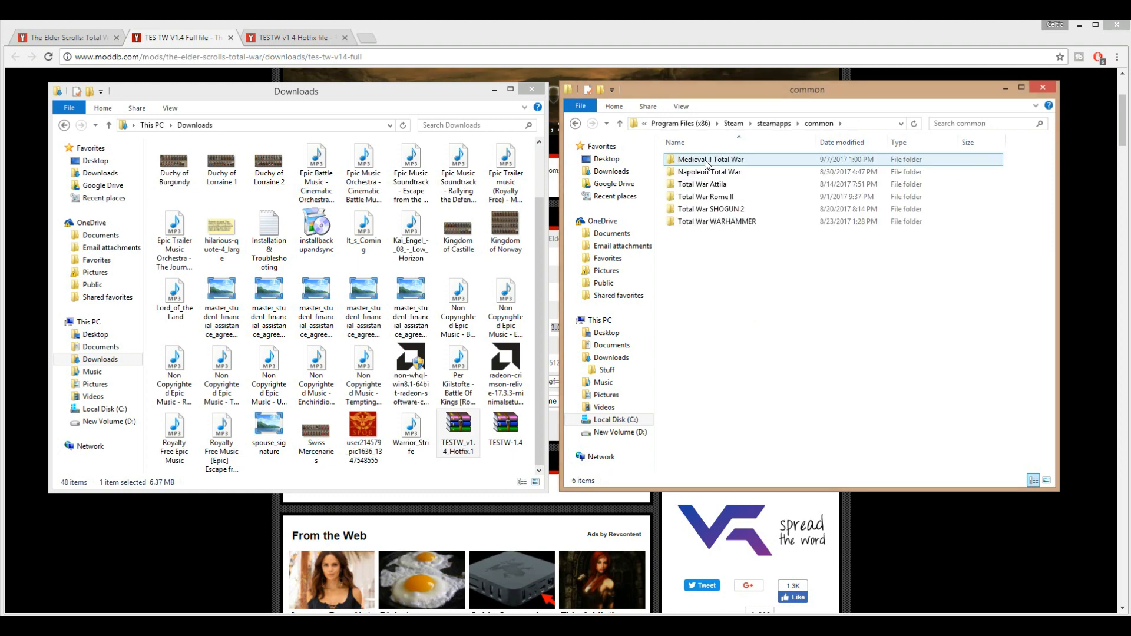
{"action": "double_click", "coordinate": [706, 163]}
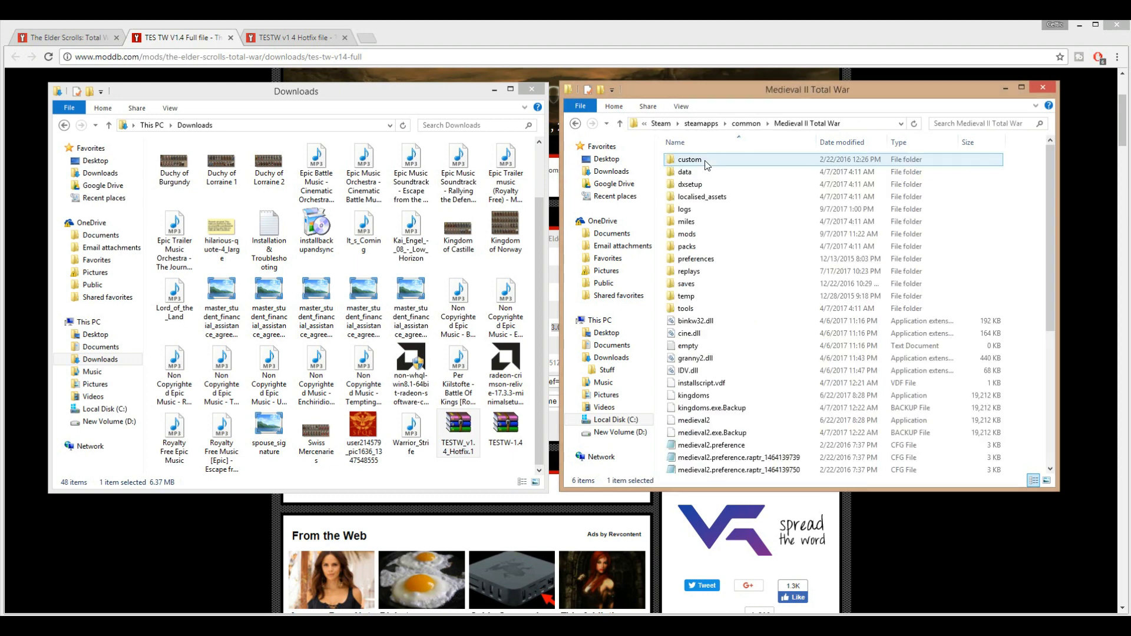
Open the mods folder inside Medieval II Total War and locate the The_Elder_Scrolls folder.
{"action": "left_click", "coordinate": [704, 238]}
{"action": "double_click", "coordinate": [704, 238]}
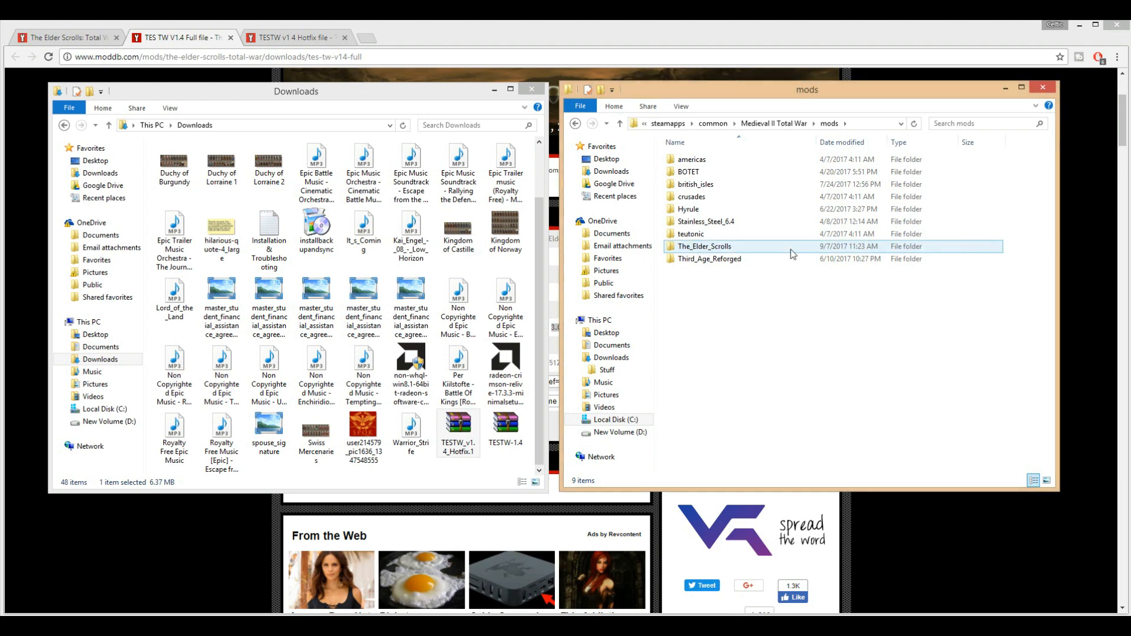
{"action": "left_click", "coordinate": [678, 247]}
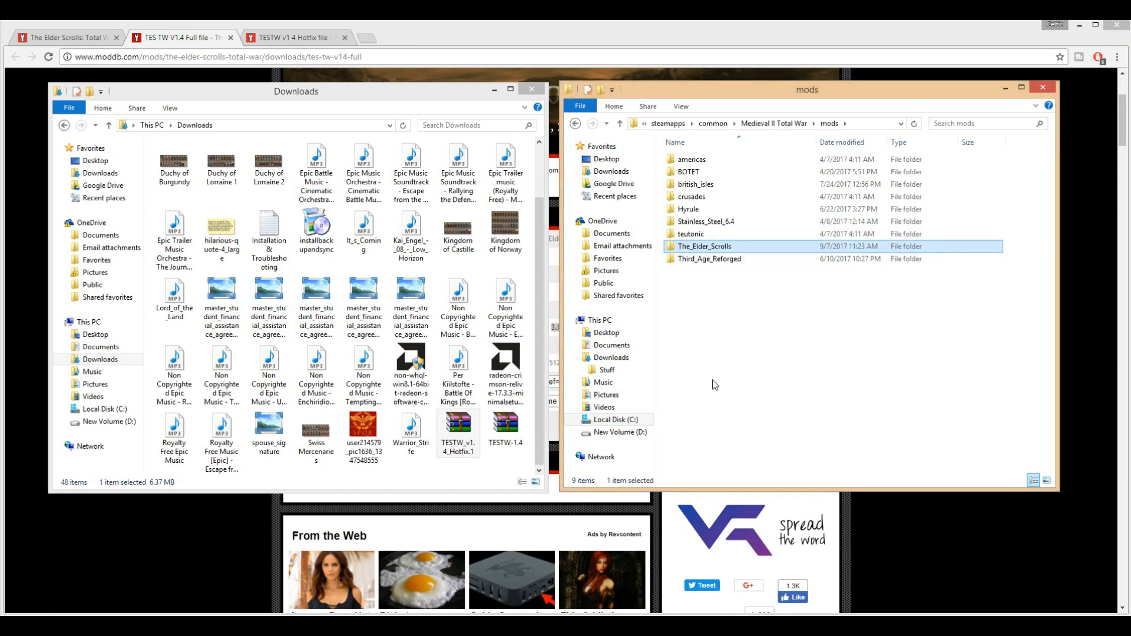
{"action": "left_click", "coordinate": [701, 335]}
Open the TESTW-1.4 archive from Downloads and dismiss the expired-trial notification.
{"action": "left_click", "coordinate": [503, 436]}
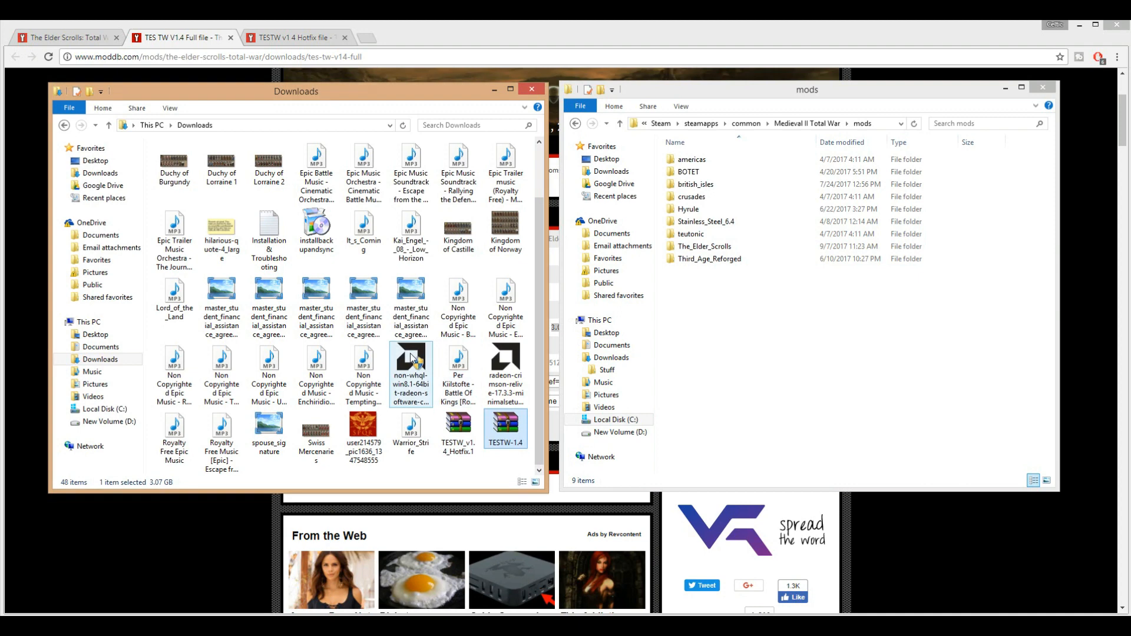
{"action": "left_click", "coordinate": [507, 445]}
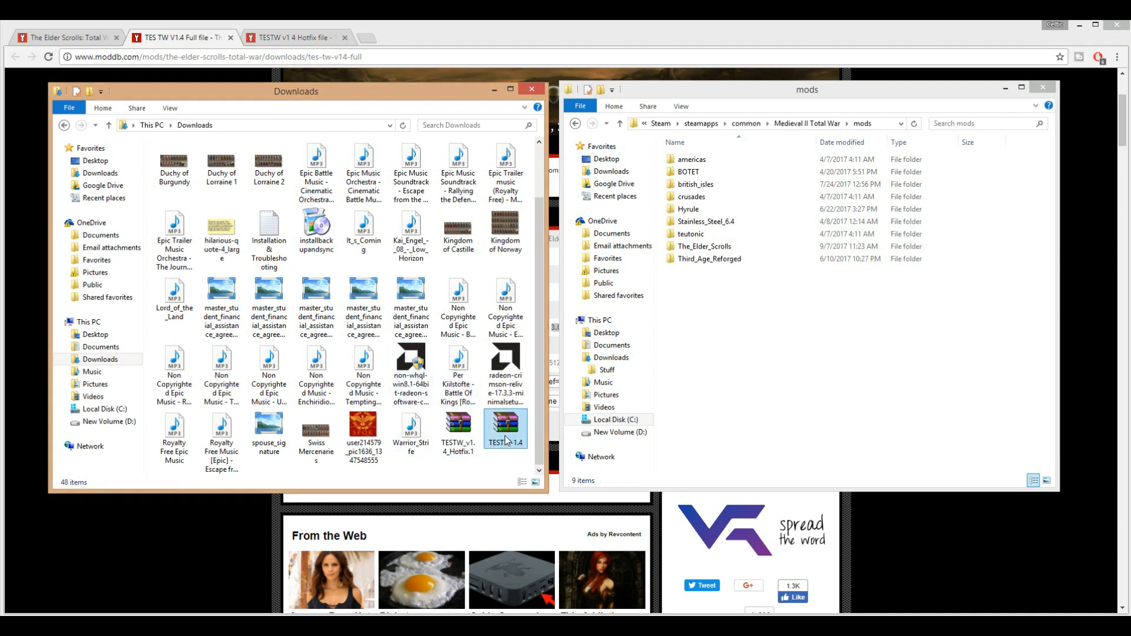
{"action": "double_click", "coordinate": [505, 439]}
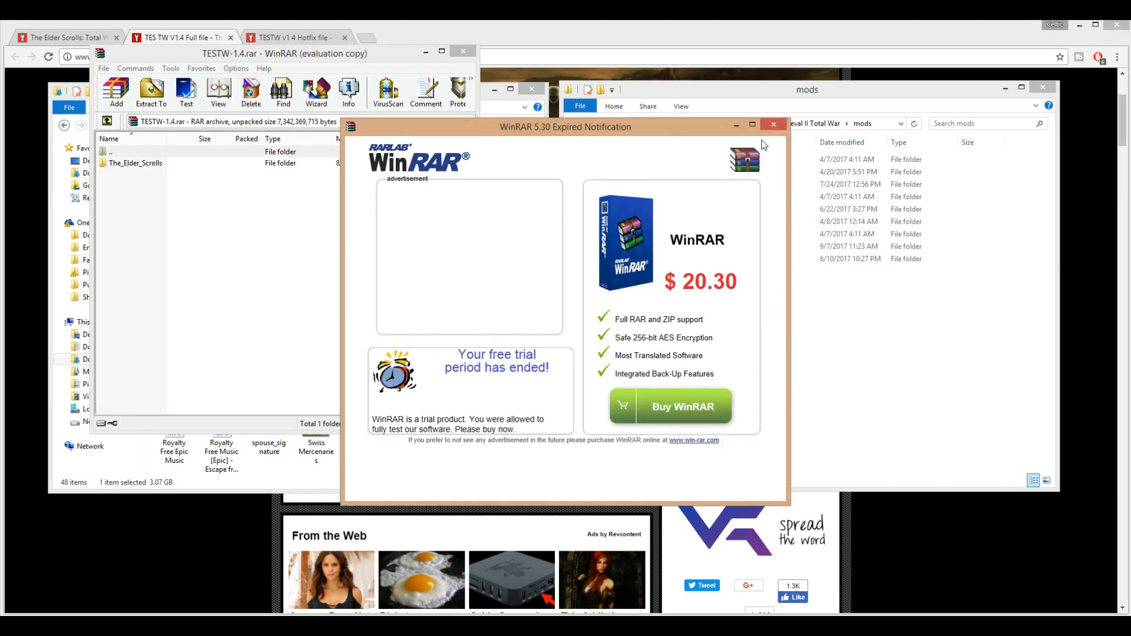
{"action": "left_click", "coordinate": [773, 125]}
Start extracting the The_Elder_Scrolls folder from the TESTW-1.4 archive into mods, and cancel the transfer.
{"action": "left_click", "coordinate": [142, 164]}
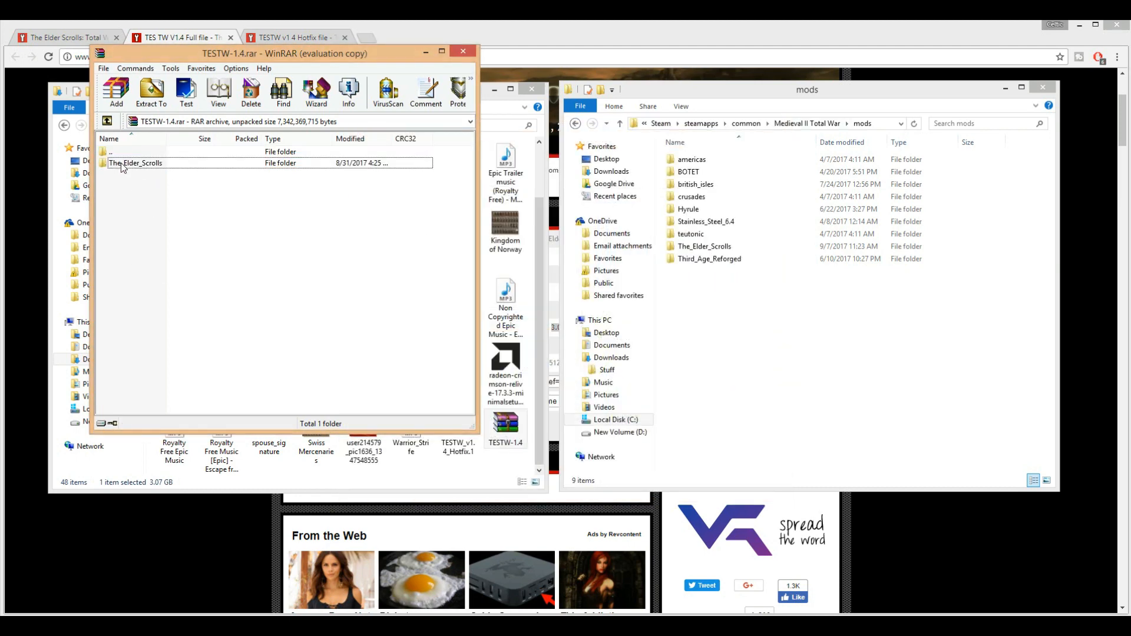
{"action": "left_click_drag", "start_coordinate": [130, 162], "coordinate": [249, 226]}
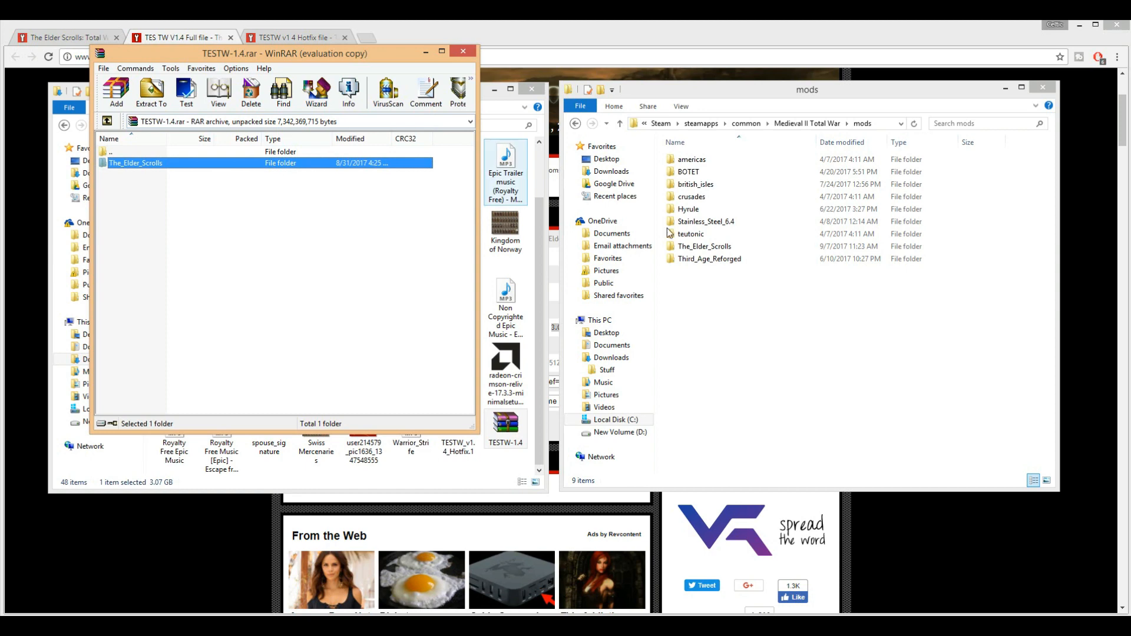
{"action": "left_click_drag", "start_coordinate": [204, 168], "coordinate": [715, 309]}
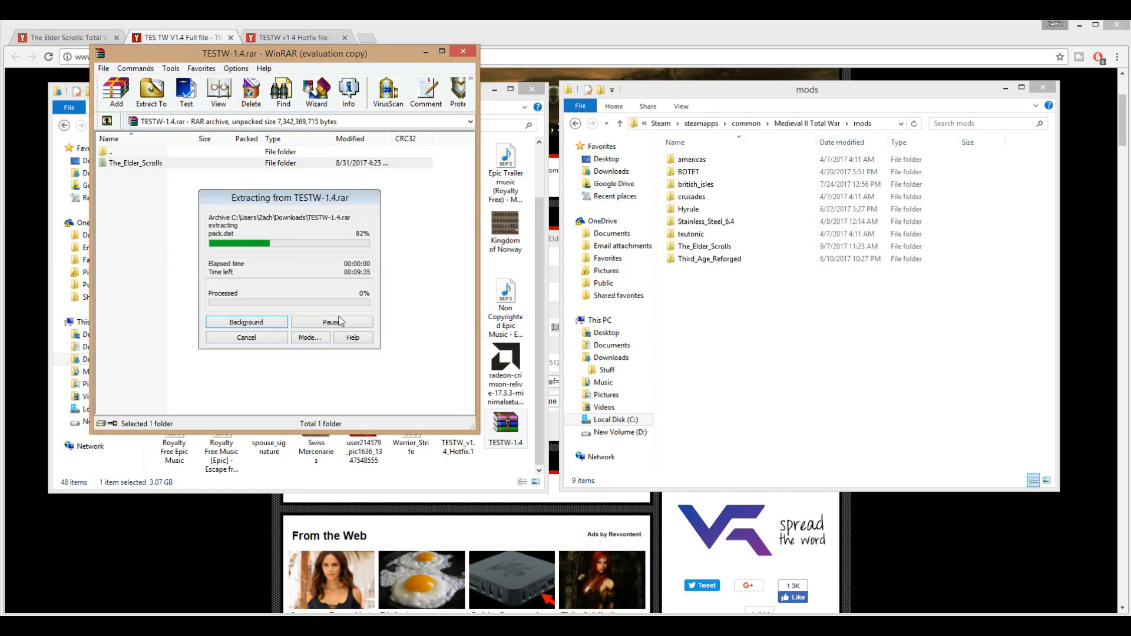
{"action": "left_click", "coordinate": [249, 340]}
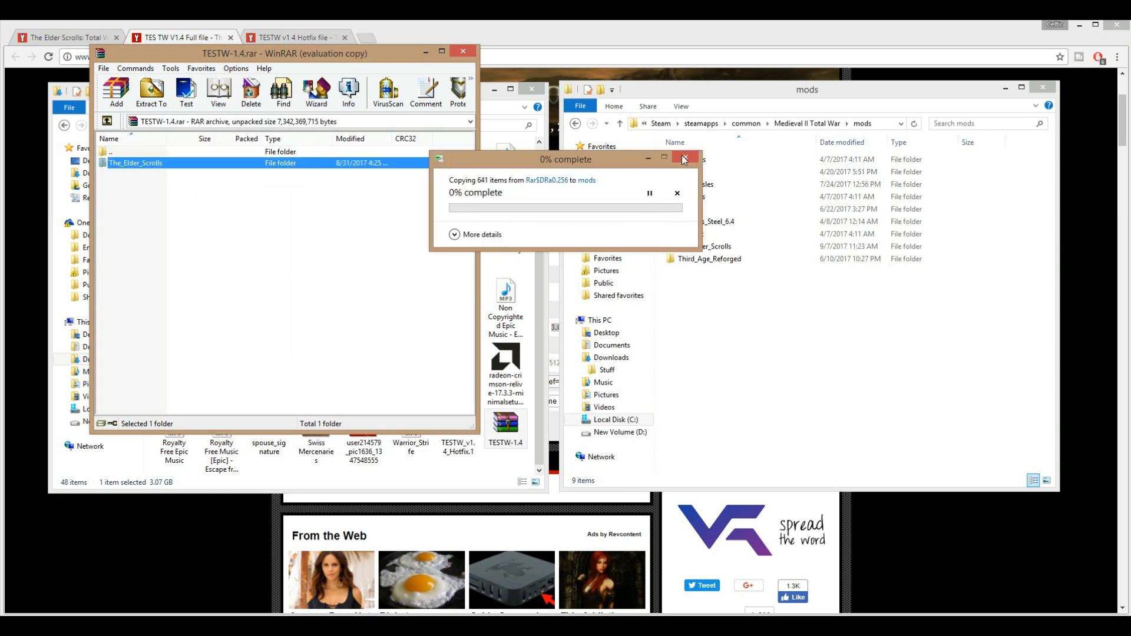
{"action": "left_click", "coordinate": [683, 159]}
{"action": "left_click", "coordinate": [382, 233]}
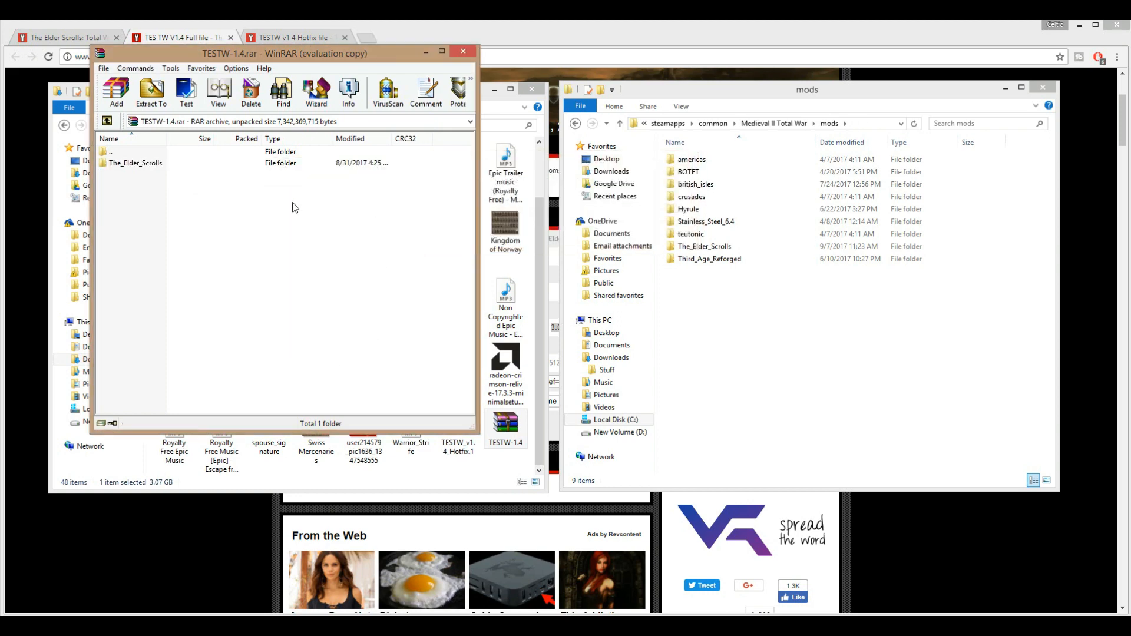
Compare the archive's The_Elder_Scrolls contents with the installed folder's, close the TESTW-1.4 archive and return to mods.
{"action": "left_click", "coordinate": [710, 246]}
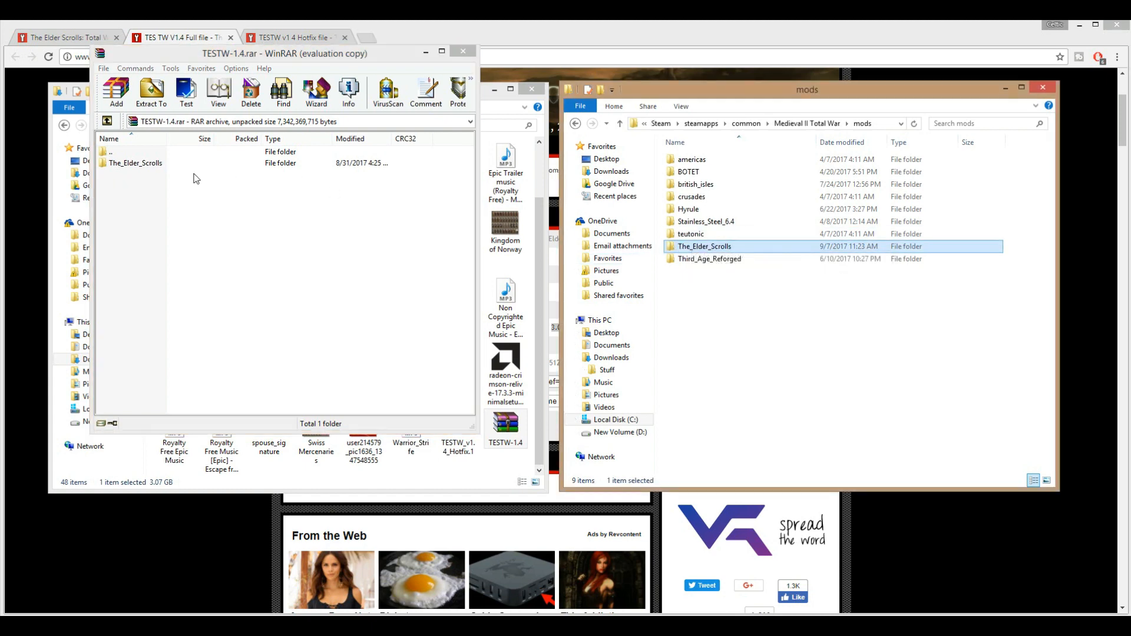
{"action": "double_click", "coordinate": [155, 164]}
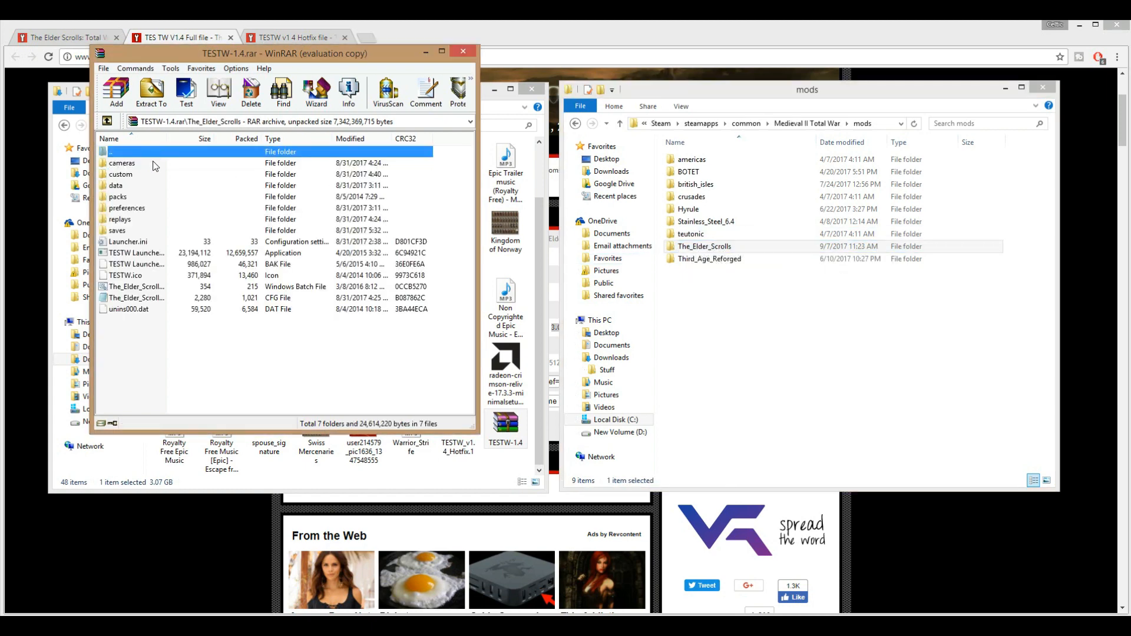
{"action": "double_click", "coordinate": [706, 247]}
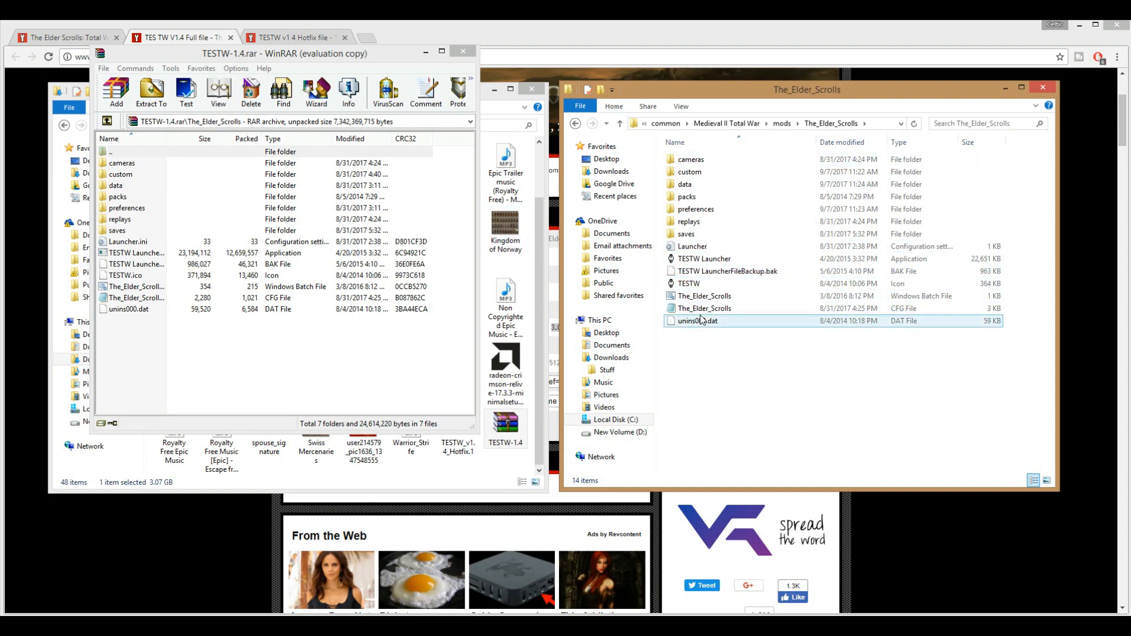
{"action": "left_click", "coordinate": [463, 51]}
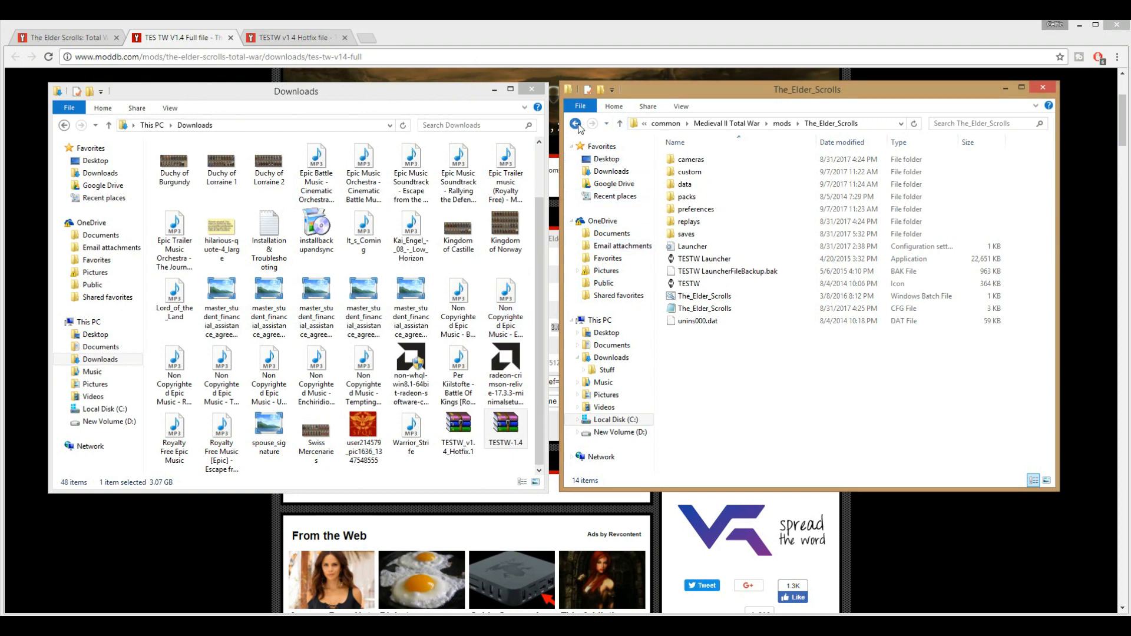
{"action": "left_click", "coordinate": [575, 123]}
Open the data folder in the TESTW_v1.4_Hotfix.1 archive beside the installed The_Elder_Scrolls\data folder.
{"action": "left_click", "coordinate": [459, 448]}
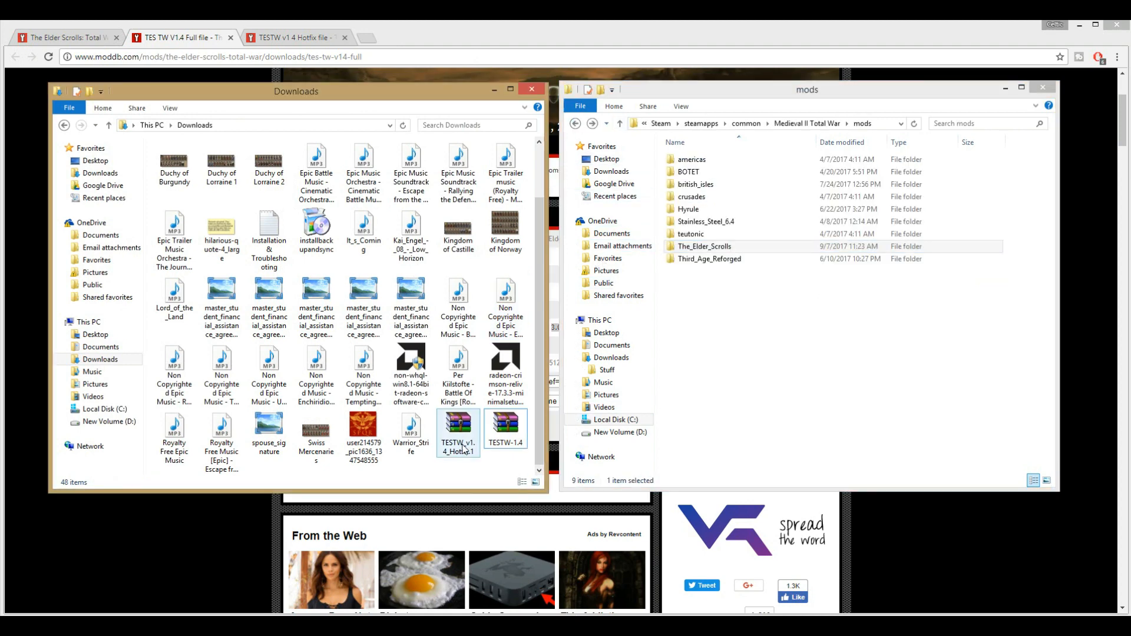
{"action": "double_click", "coordinate": [460, 446]}
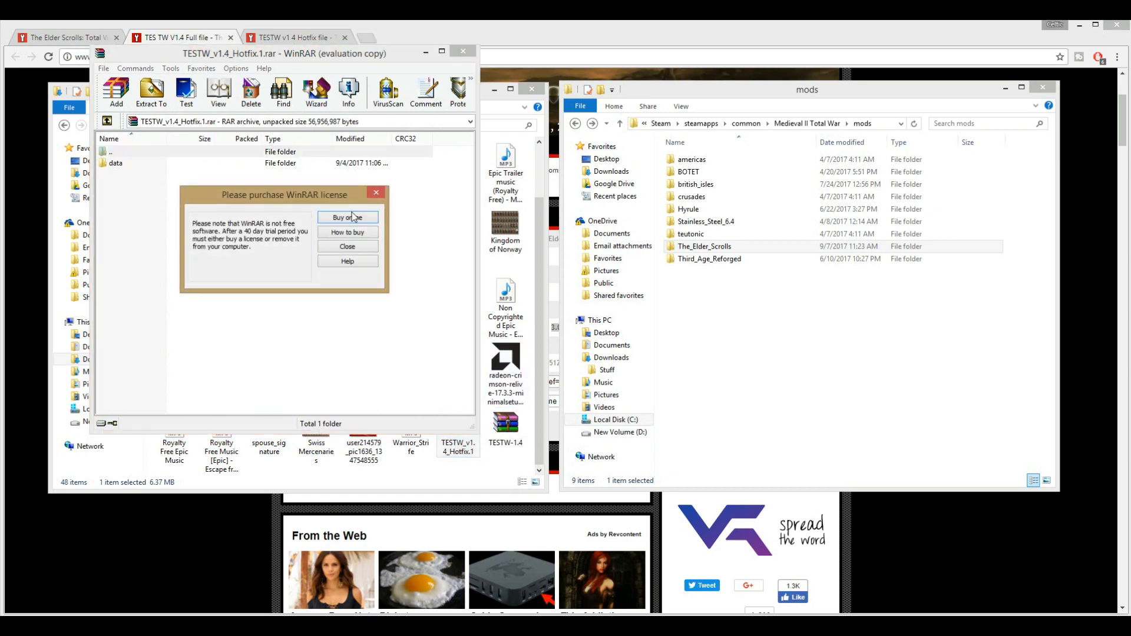
{"action": "left_click", "coordinate": [376, 193]}
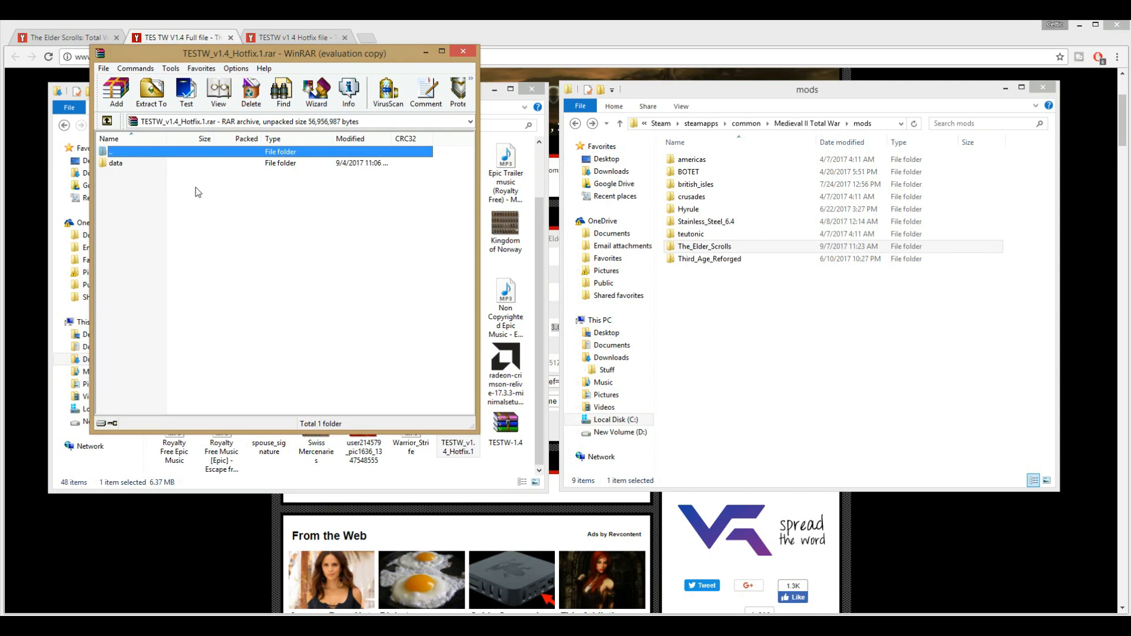
{"action": "double_click", "coordinate": [736, 252]}
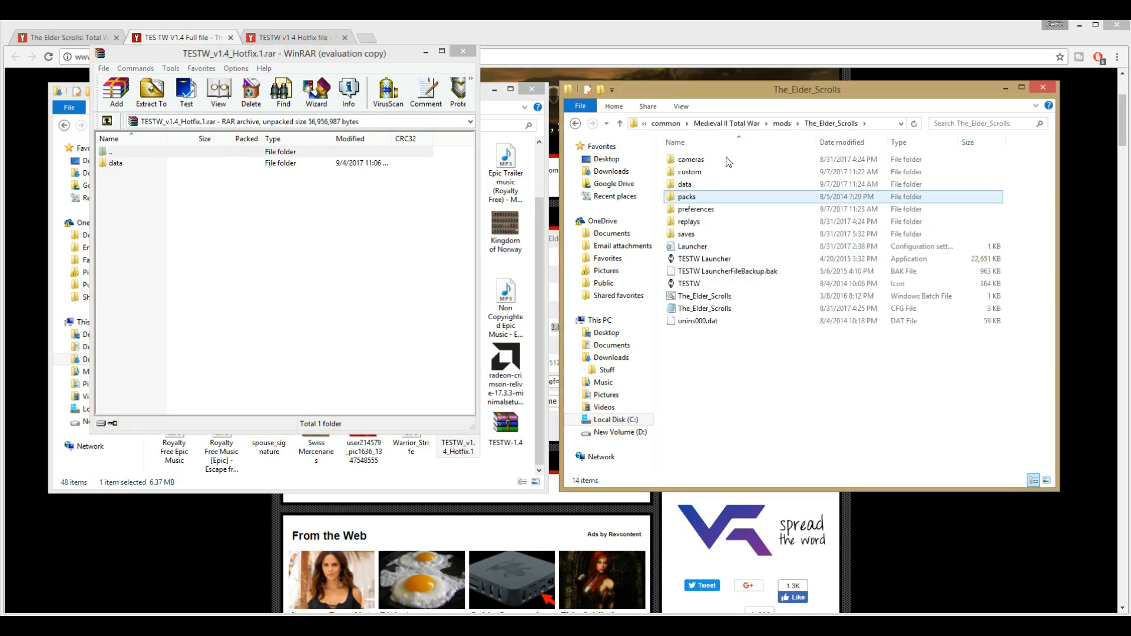
{"action": "double_click", "coordinate": [696, 191]}
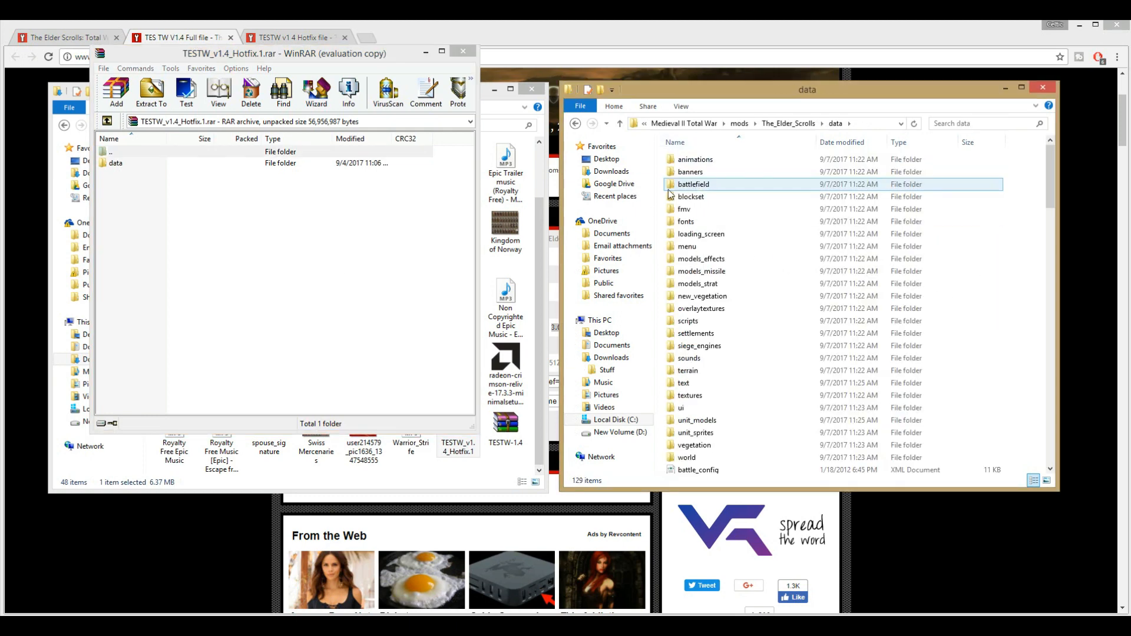
{"action": "double_click", "coordinate": [115, 165]}
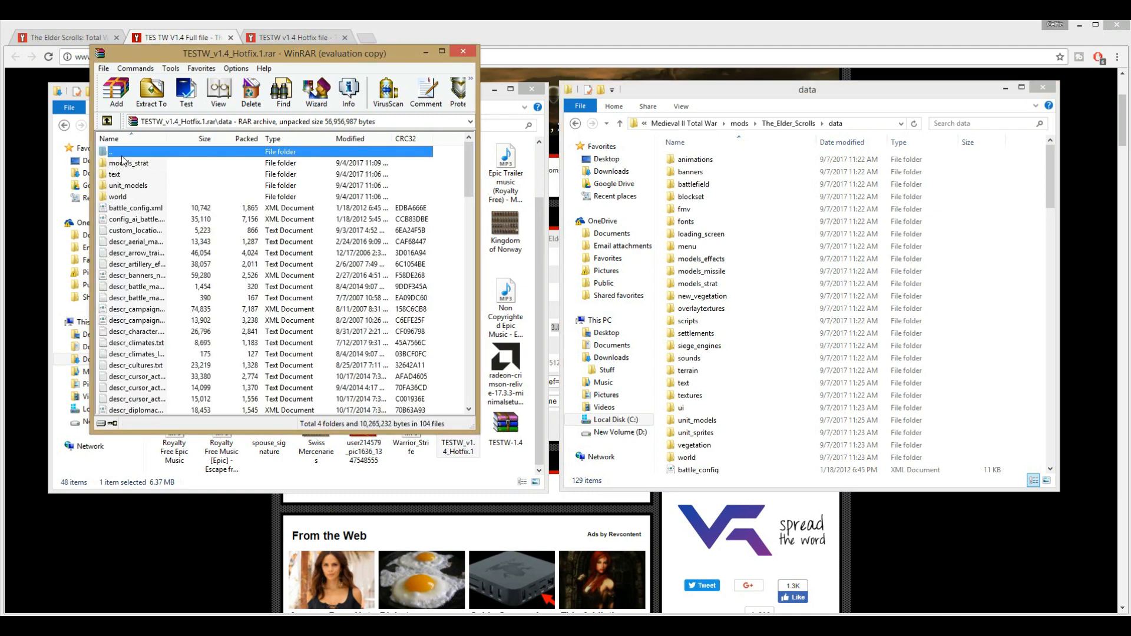
Open models_strat\residences in both the hotfix archive's data folder and the installed The_Elder_Scrolls\data folder.
{"action": "left_click", "coordinate": [106, 124]}
{"action": "double_click", "coordinate": [125, 166]}
{"action": "double_click", "coordinate": [126, 164]}
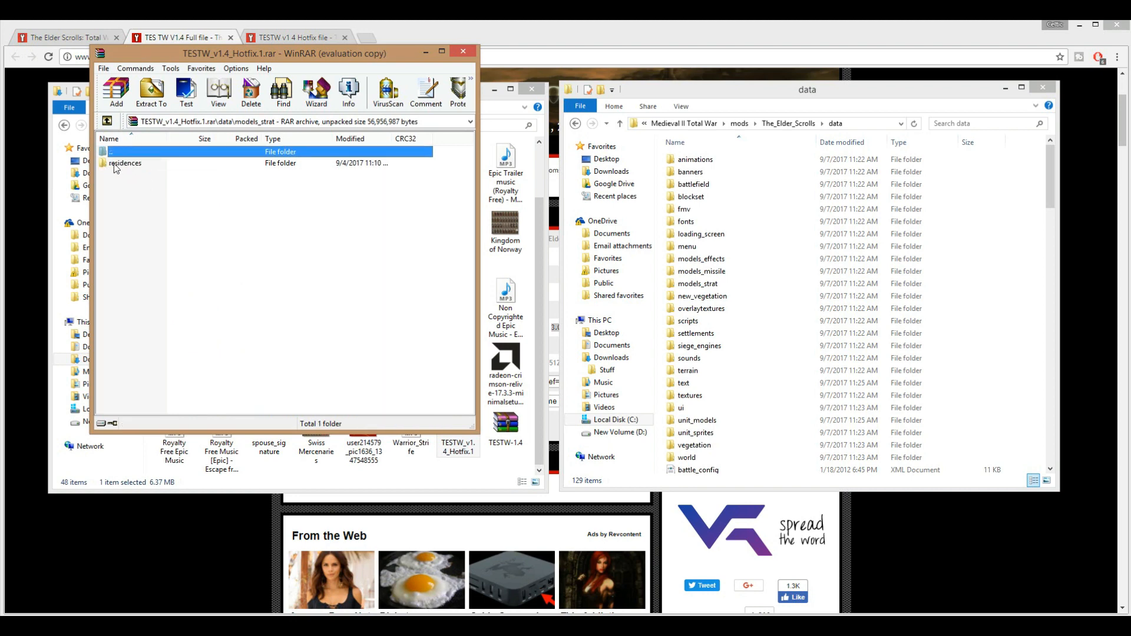
{"action": "double_click", "coordinate": [125, 165]}
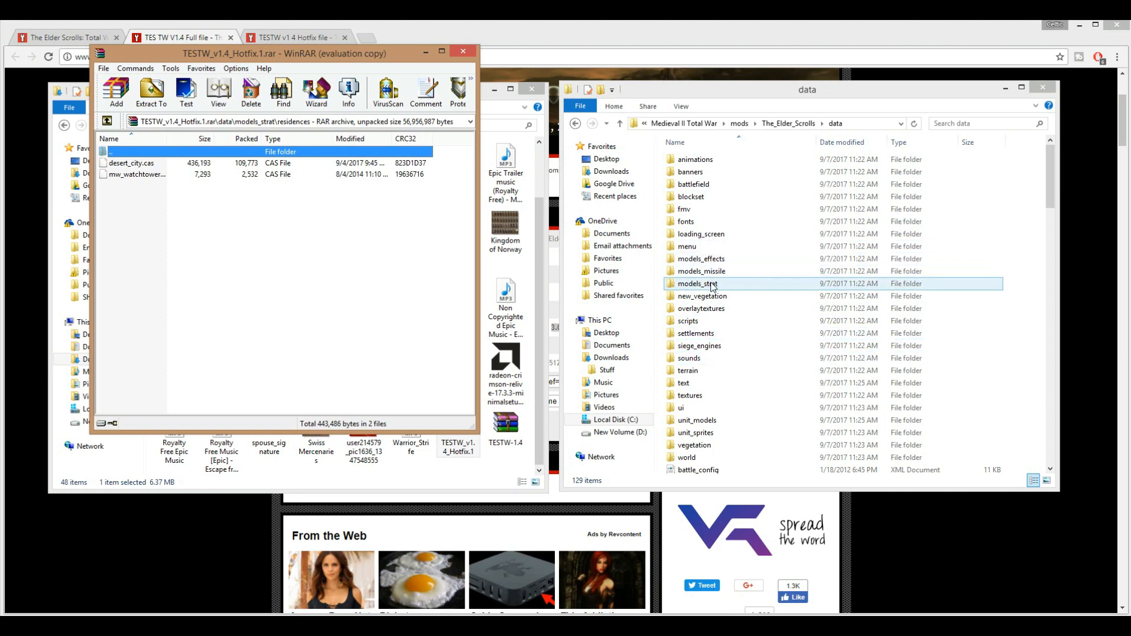
{"action": "double_click", "coordinate": [702, 285]}
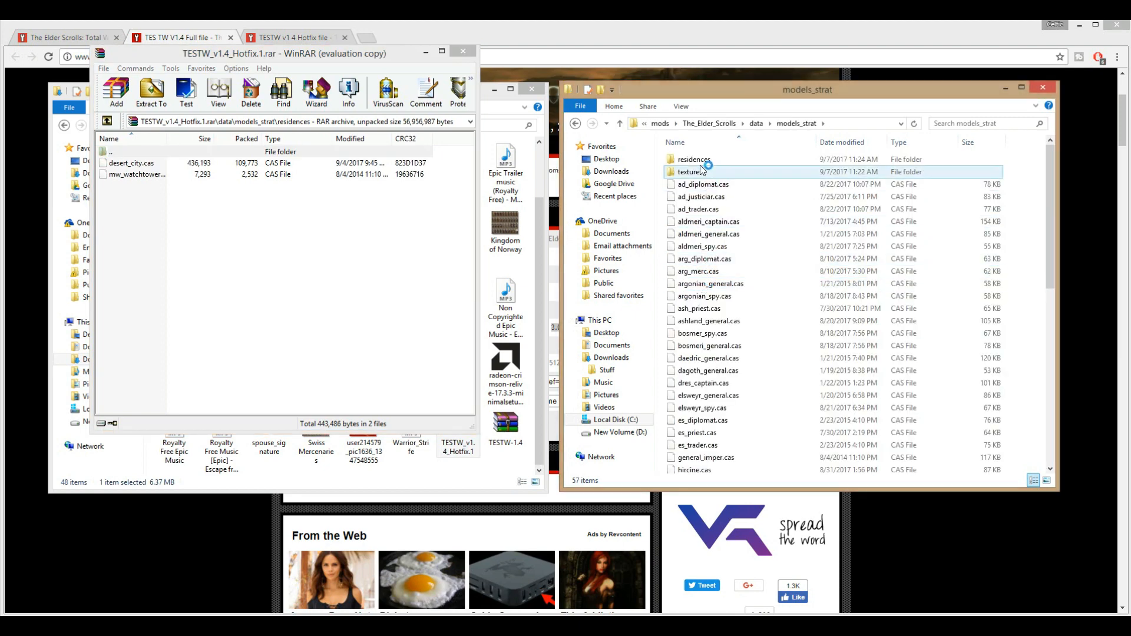
{"action": "left_click", "coordinate": [700, 163]}
{"action": "double_click", "coordinate": [700, 163]}
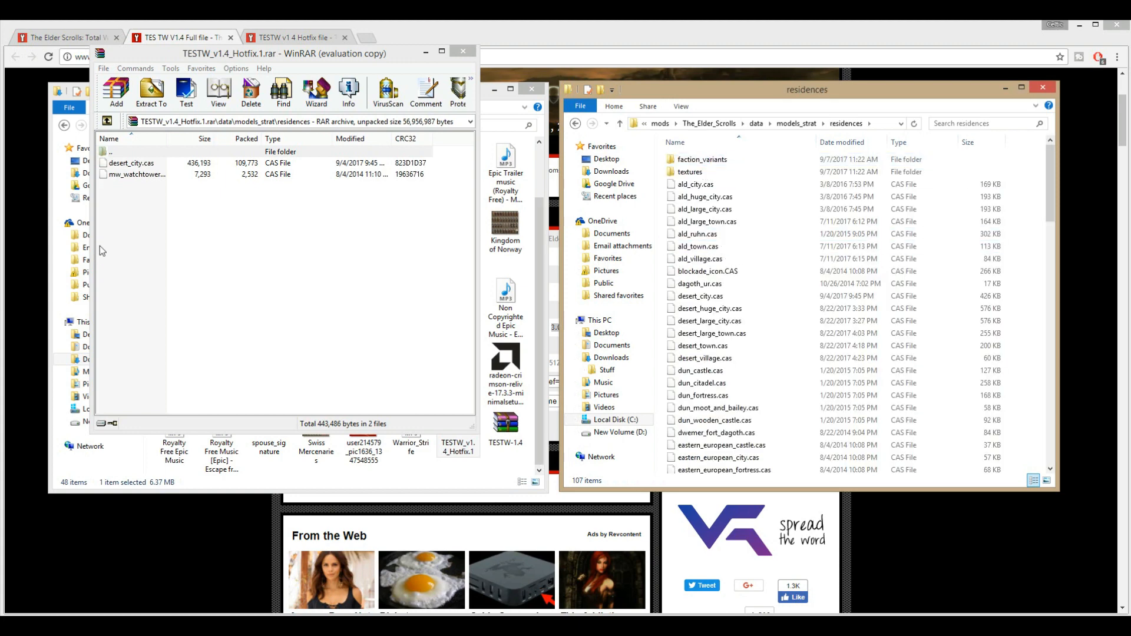
Extract both hotfix CAS files into the installed residences folder, replacing the files with the same names.
{"action": "left_click", "coordinate": [134, 169]}
{"action": "left_click", "coordinate": [130, 172], "text": "shift"}
{"action": "left_click_drag", "start_coordinate": [123, 171], "coordinate": [709, 280]}
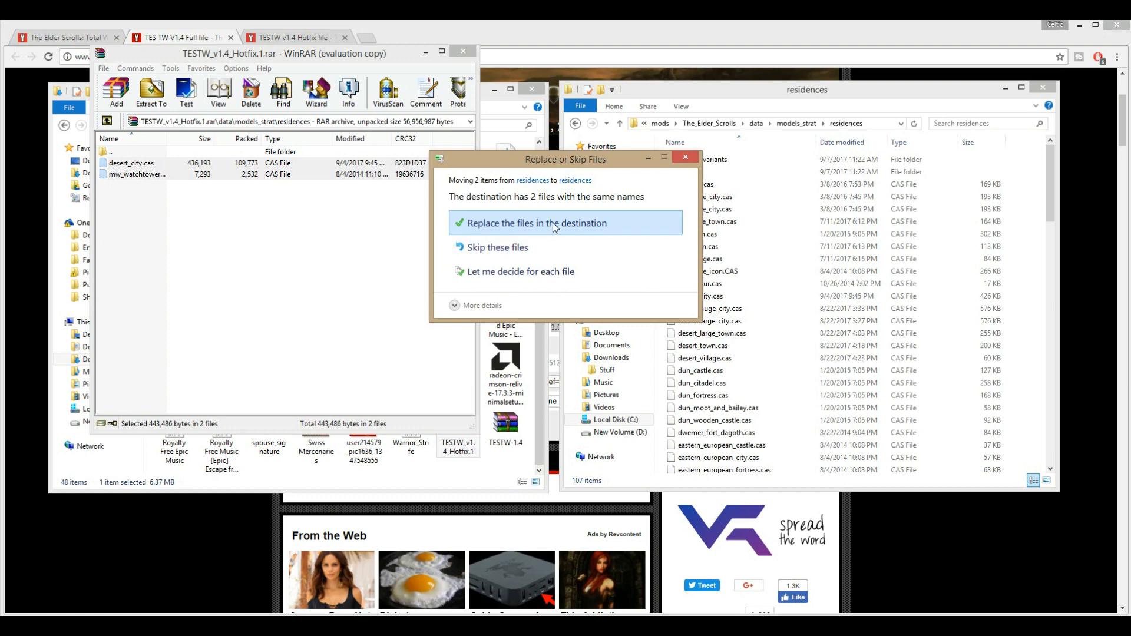
{"action": "left_click", "coordinate": [547, 226]}
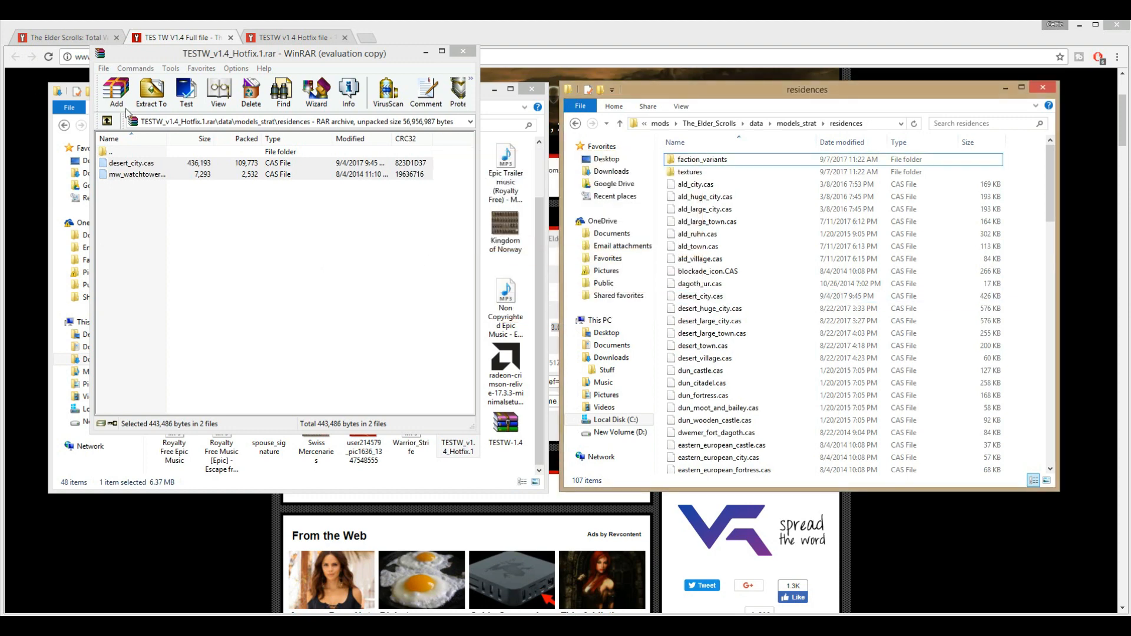
Open data\text\english in both the hotfix archive and the installed The_Elder_Scrolls folder.
{"action": "left_click", "coordinate": [107, 121]}
{"action": "left_click", "coordinate": [107, 122]}
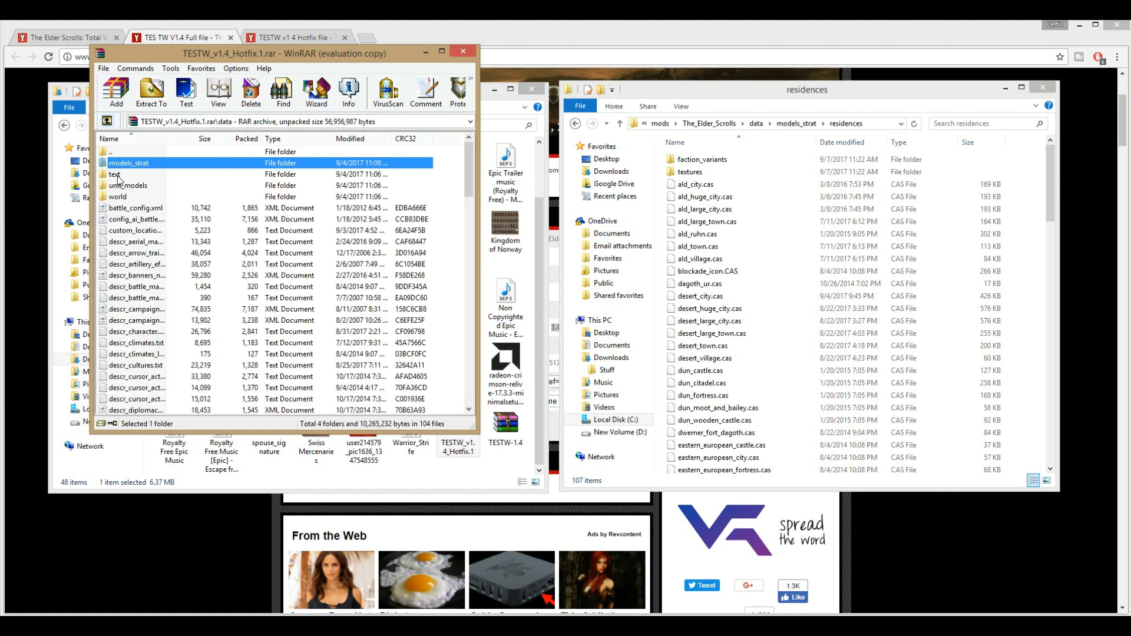
{"action": "double_click", "coordinate": [118, 177]}
{"action": "left_click", "coordinate": [576, 124]}
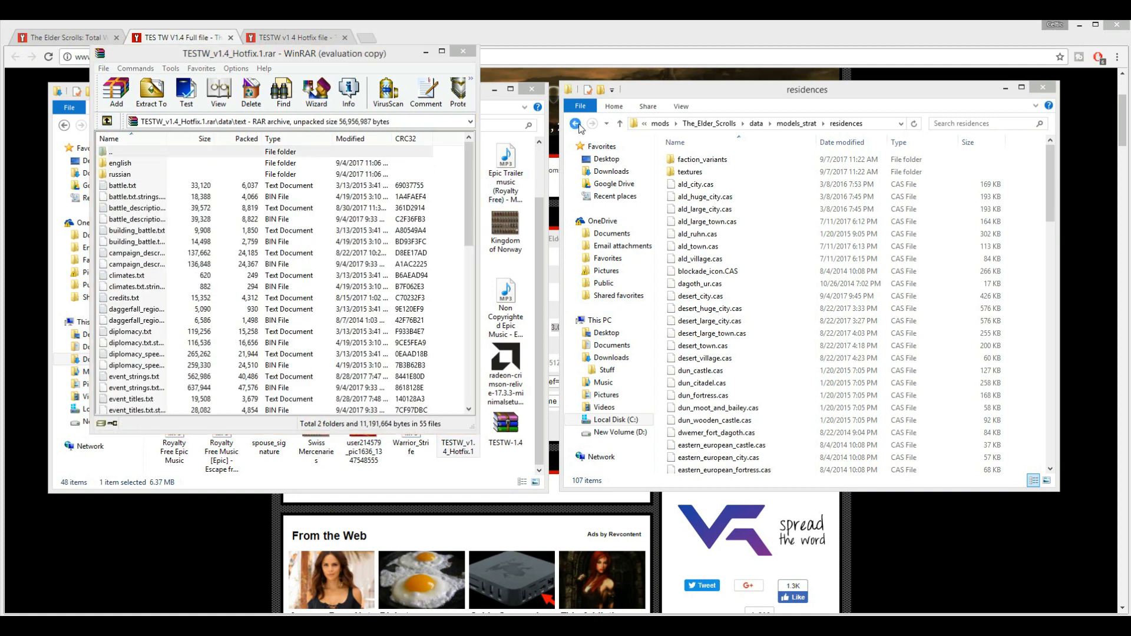
{"action": "left_click", "coordinate": [577, 124]}
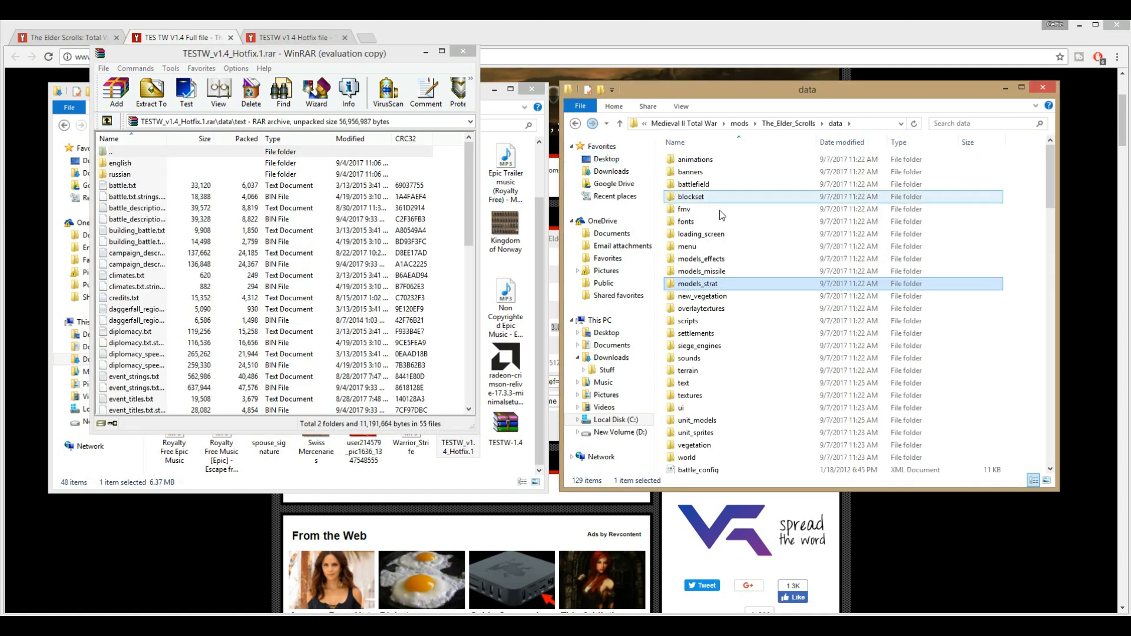
{"action": "double_click", "coordinate": [697, 383]}
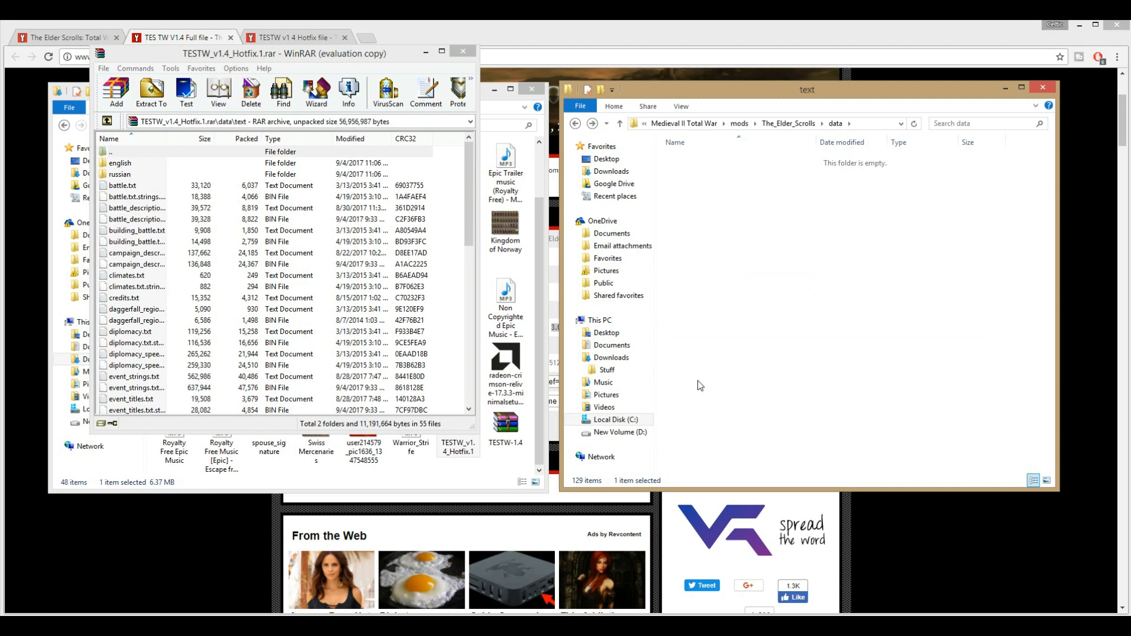
{"action": "double_click", "coordinate": [714, 164]}
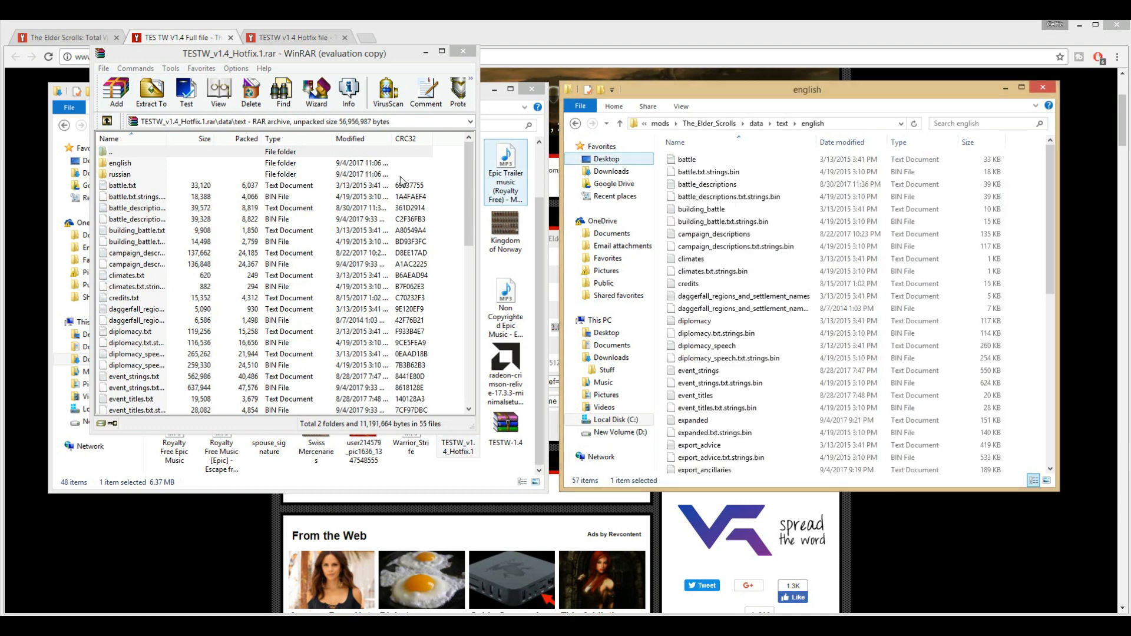
{"action": "double_click", "coordinate": [115, 165]}
Extract all files from the hotfix's english folder into the installed english folder, replacing the existing files.
{"action": "left_click", "coordinate": [121, 165]}
{"action": "scroll", "coordinate": [177, 285], "scroll_direction": "down", "scroll_amount": 2}
{"action": "scroll", "coordinate": [176, 290], "scroll_direction": "down", "scroll_amount": 10}
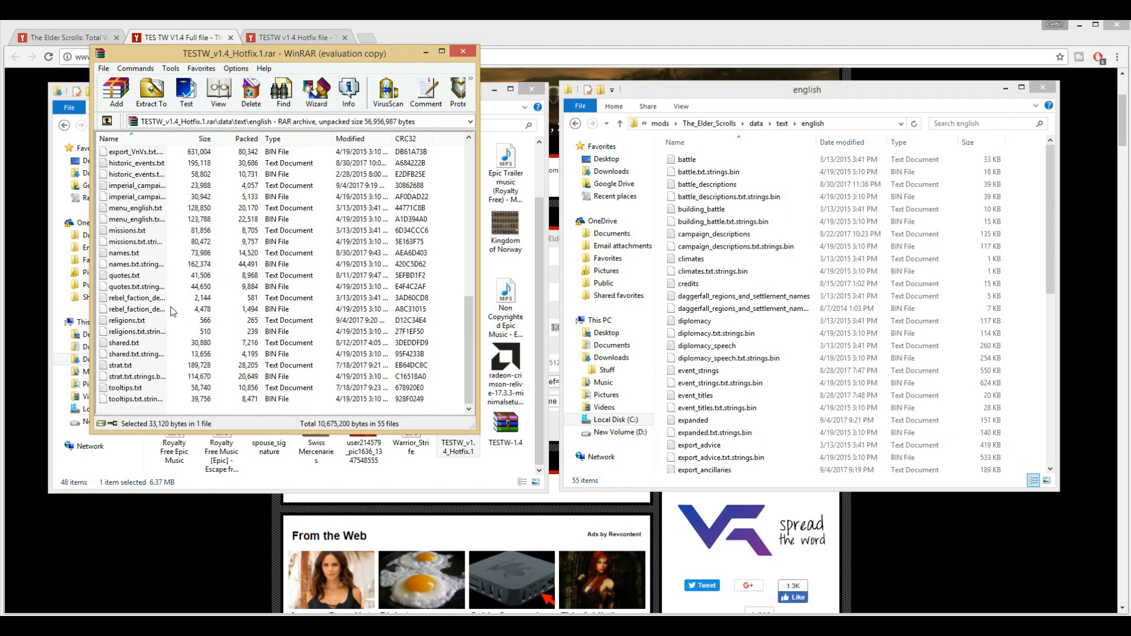
{"action": "left_click", "coordinate": [135, 399], "text": "shift"}
{"action": "left_click_drag", "start_coordinate": [120, 212], "coordinate": [764, 287]}
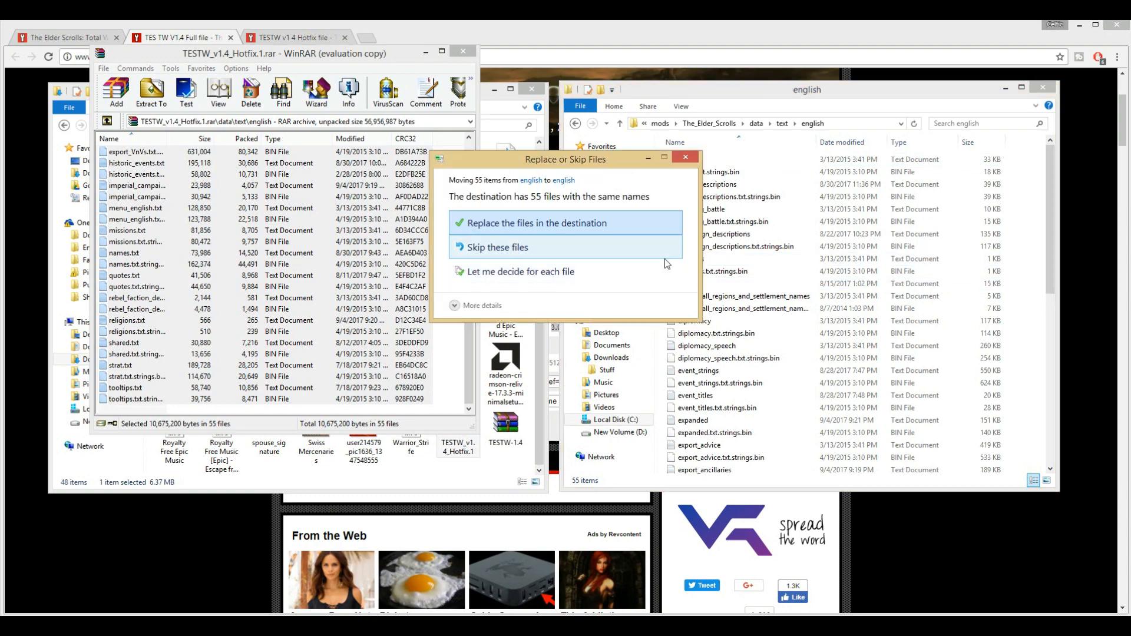
{"action": "left_click", "coordinate": [523, 224]}
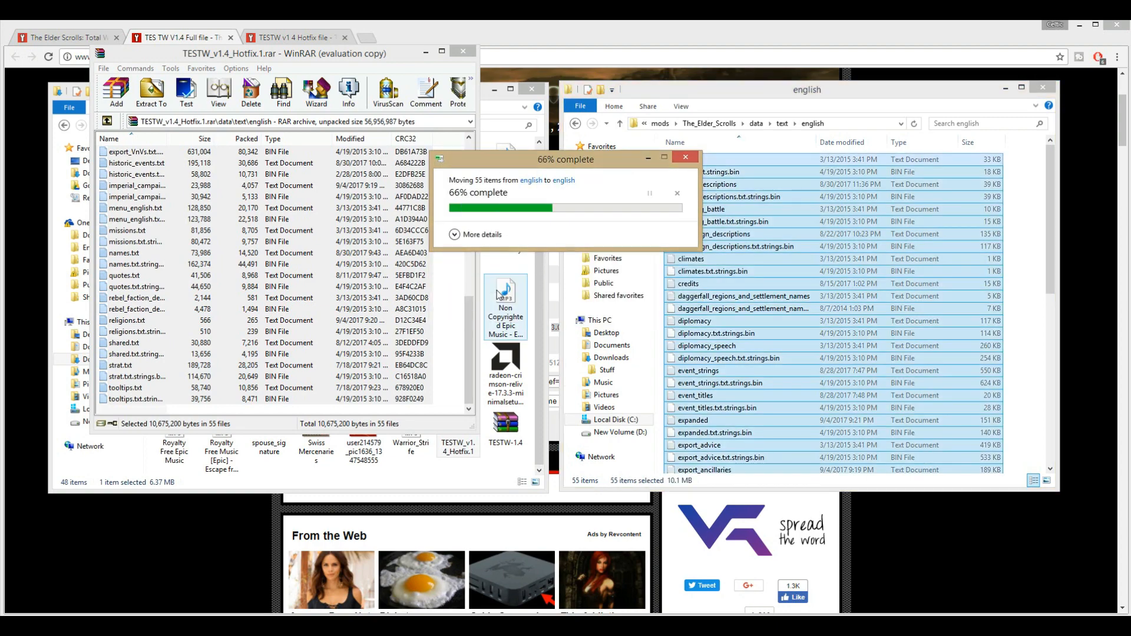
Open data\text\russian in both the hotfix archive and the installed The_Elder_Scrolls folder.
{"action": "left_click", "coordinate": [107, 120]}
{"action": "left_click", "coordinate": [179, 176]}
{"action": "left_click", "coordinate": [575, 124]}
{"action": "double_click", "coordinate": [704, 175]}
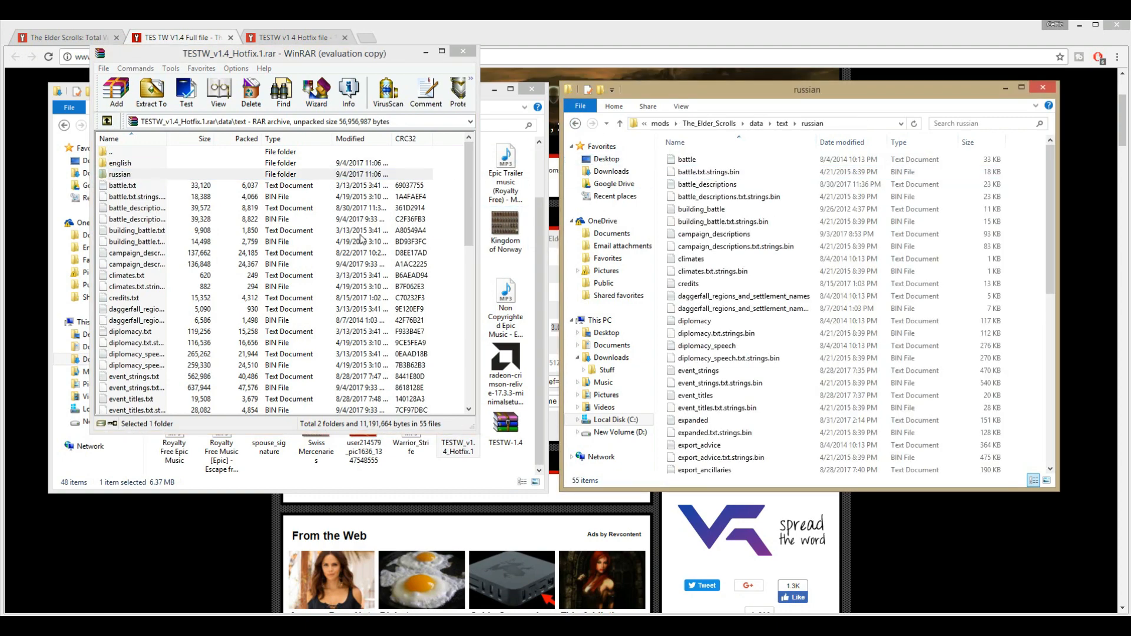
{"action": "double_click", "coordinate": [119, 174]}
Extract all files from the hotfix's russian folder into the installed russian folder, replacing the files with the same names.
{"action": "scroll", "coordinate": [153, 295], "scroll_direction": "down", "scroll_amount": 10}
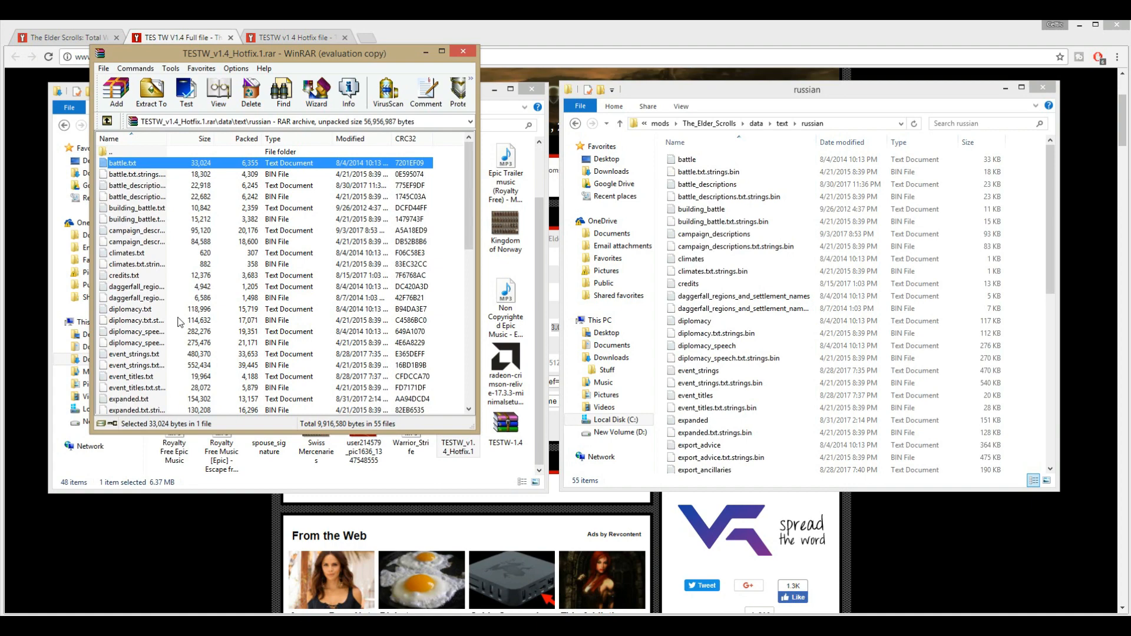
{"action": "key", "text": "ctrl+a"}
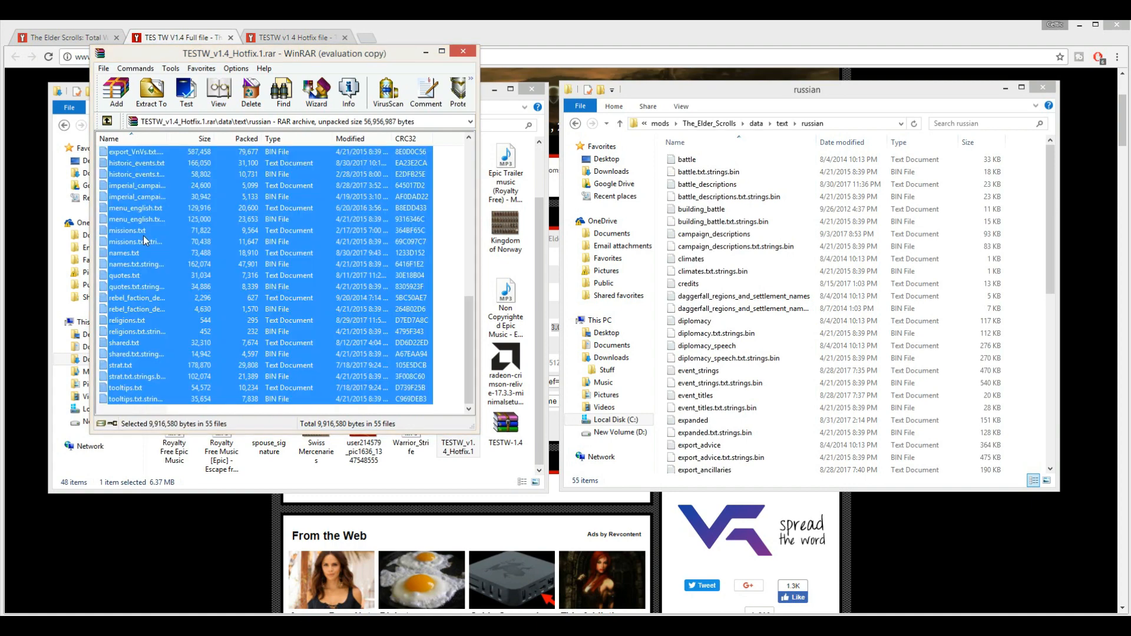
{"action": "left_click_drag", "start_coordinate": [125, 208], "coordinate": [784, 271]}
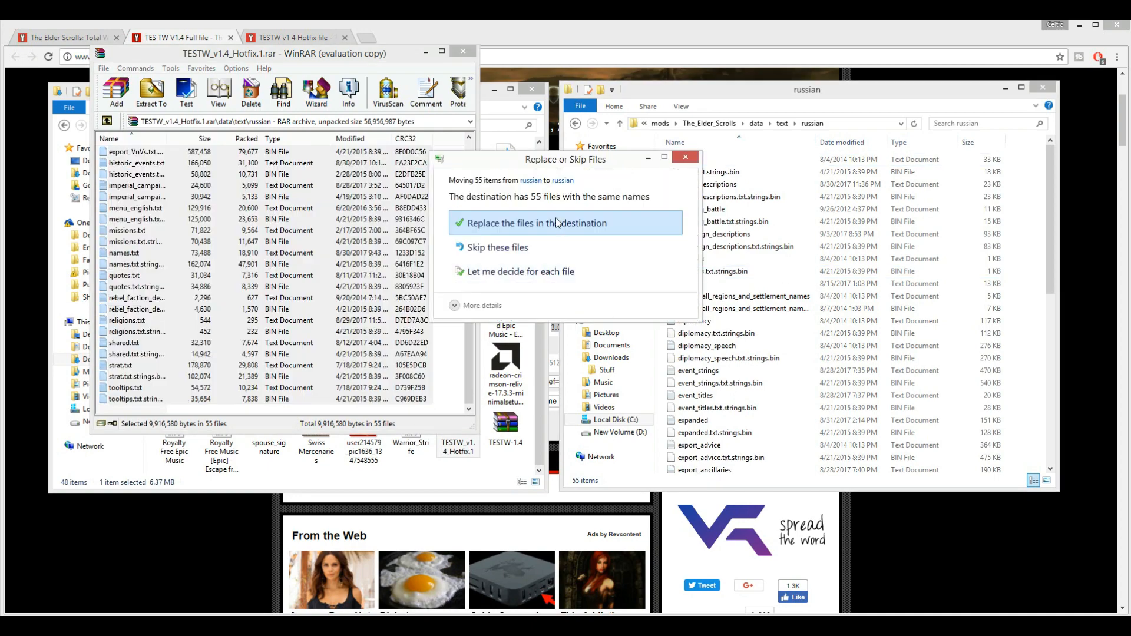
{"action": "left_click", "coordinate": [557, 218]}
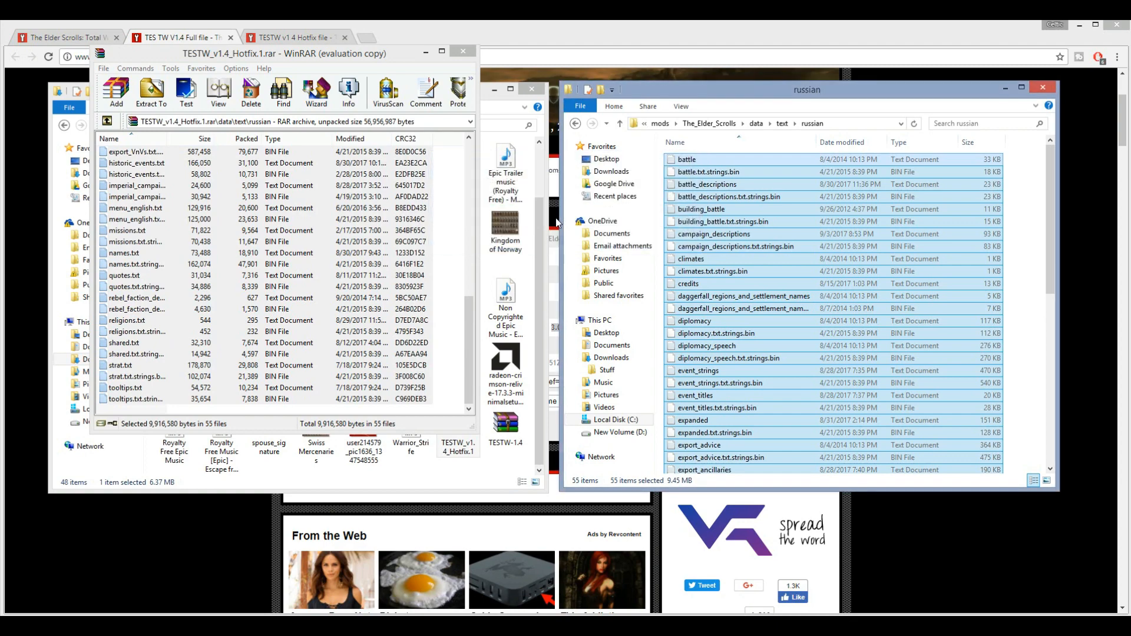
Extract all loose files from the hotfix's data\text folder, without its subfolders, into the installed text folder, replacing the existing files.
{"action": "left_click", "coordinate": [108, 122]}
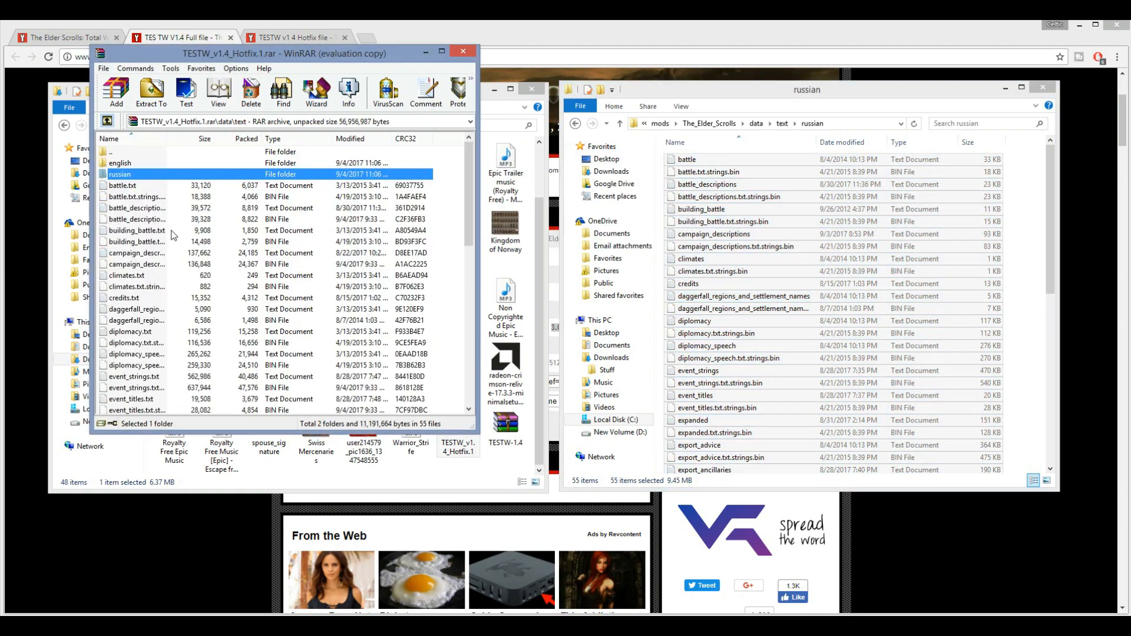
{"action": "left_click", "coordinate": [574, 124]}
{"action": "left_click", "coordinate": [119, 186]}
{"action": "scroll", "coordinate": [127, 260], "scroll_direction": "down", "scroll_amount": 12}
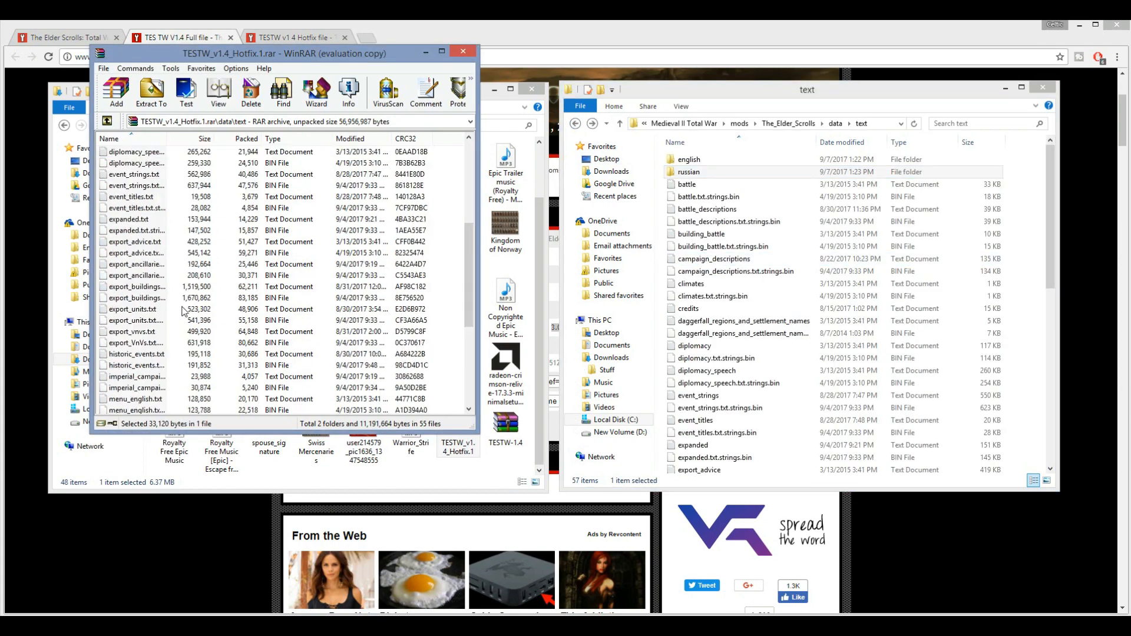
{"action": "left_click", "coordinate": [129, 399], "text": "shift"}
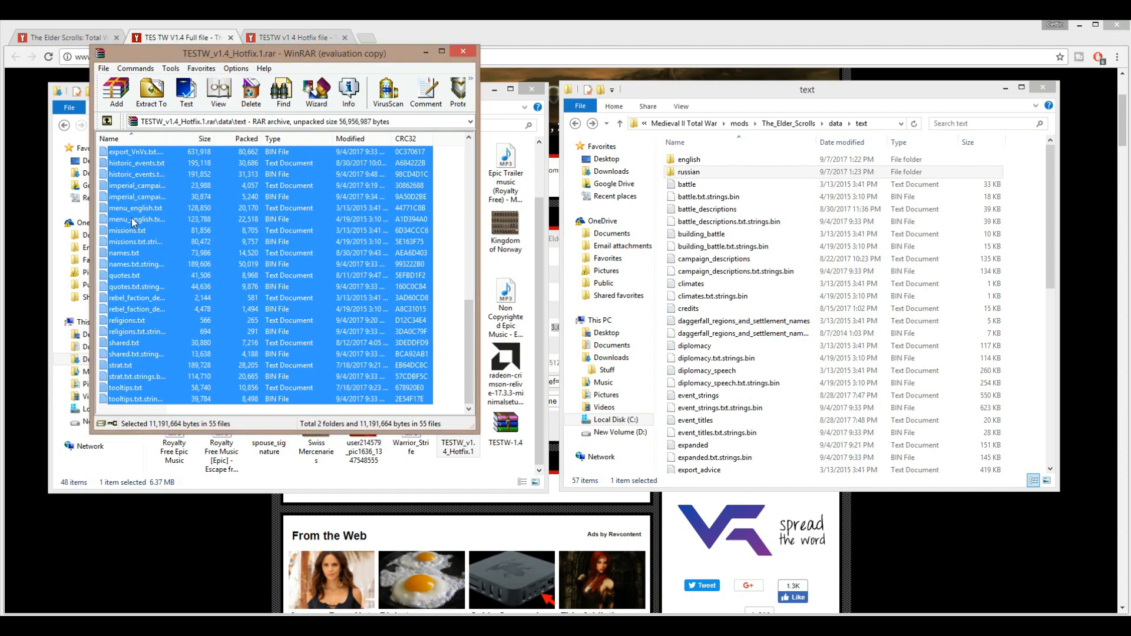
{"action": "left_click_drag", "start_coordinate": [521, 267], "coordinate": [769, 311]}
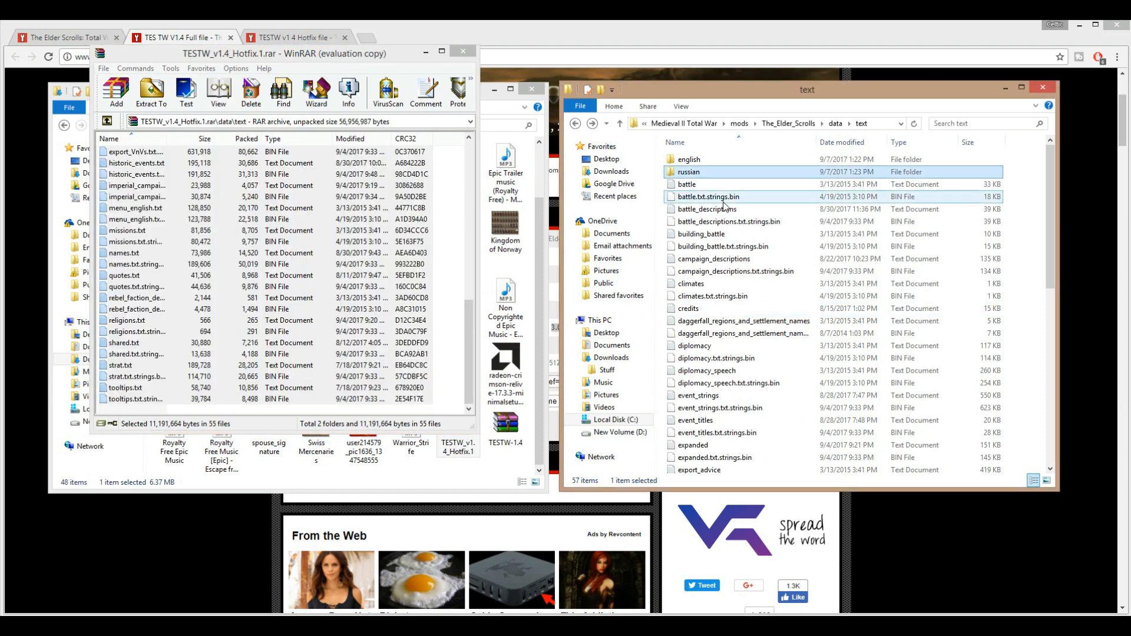
{"action": "left_click", "coordinate": [566, 224]}
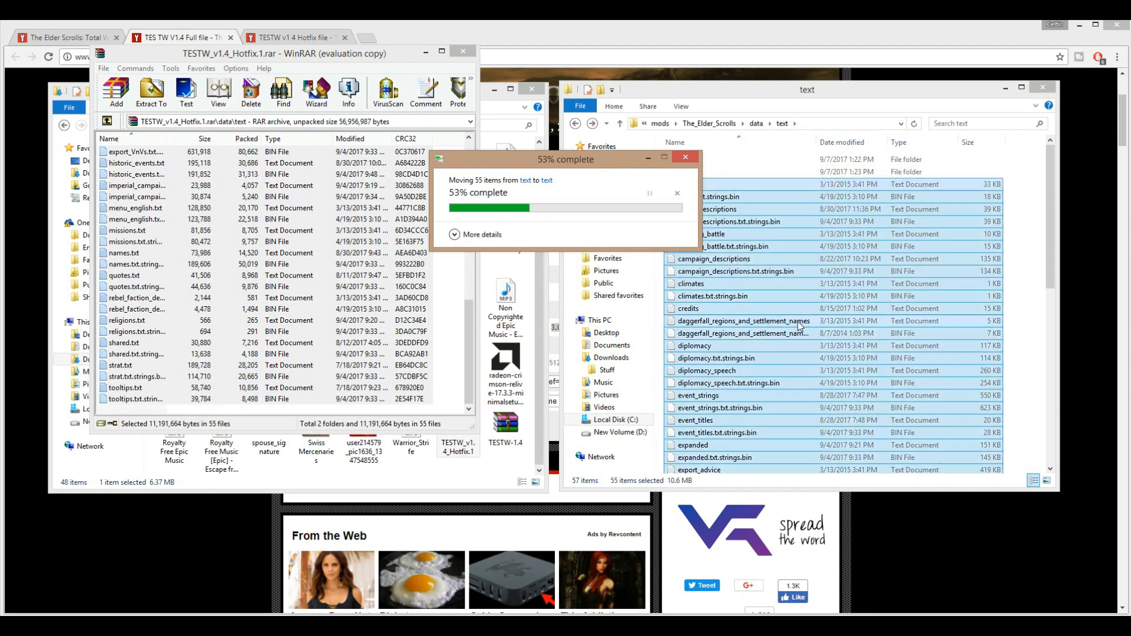
{"action": "left_click", "coordinate": [749, 275]}
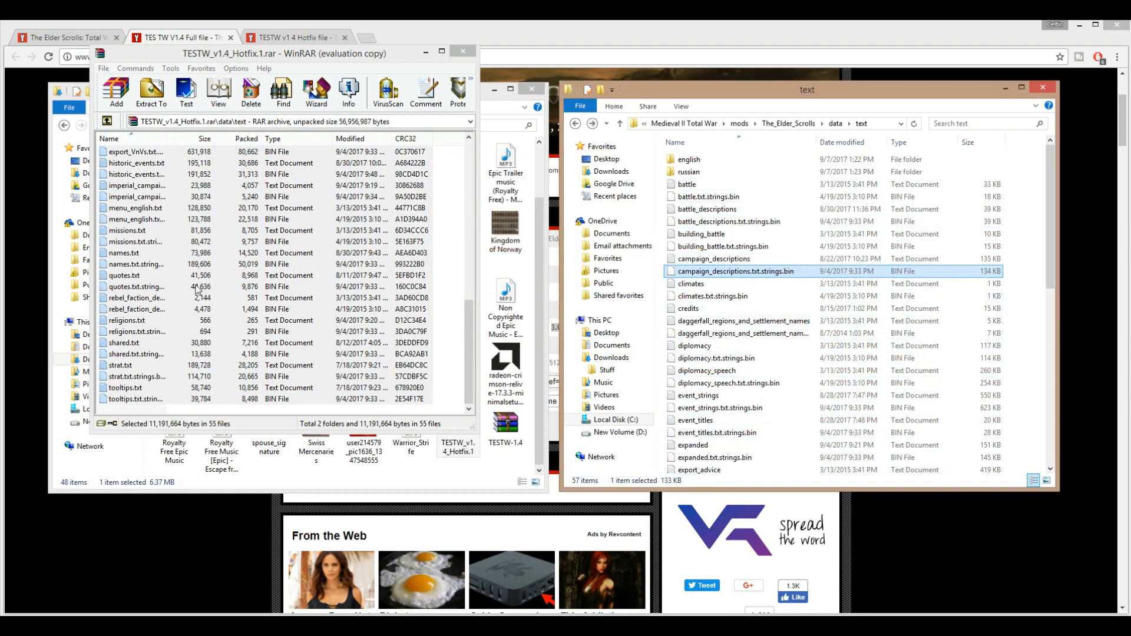
{"action": "left_click", "coordinate": [214, 310]}
{"action": "scroll", "coordinate": [177, 301], "scroll_direction": "up", "scroll_amount": 11}
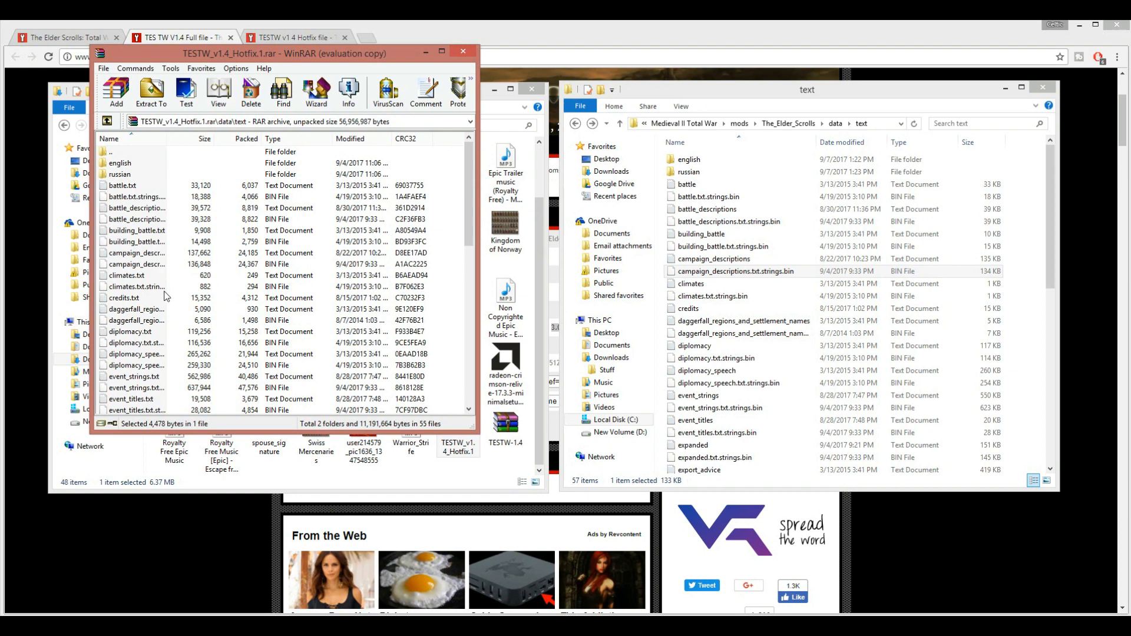
{"action": "left_click", "coordinate": [126, 163]}
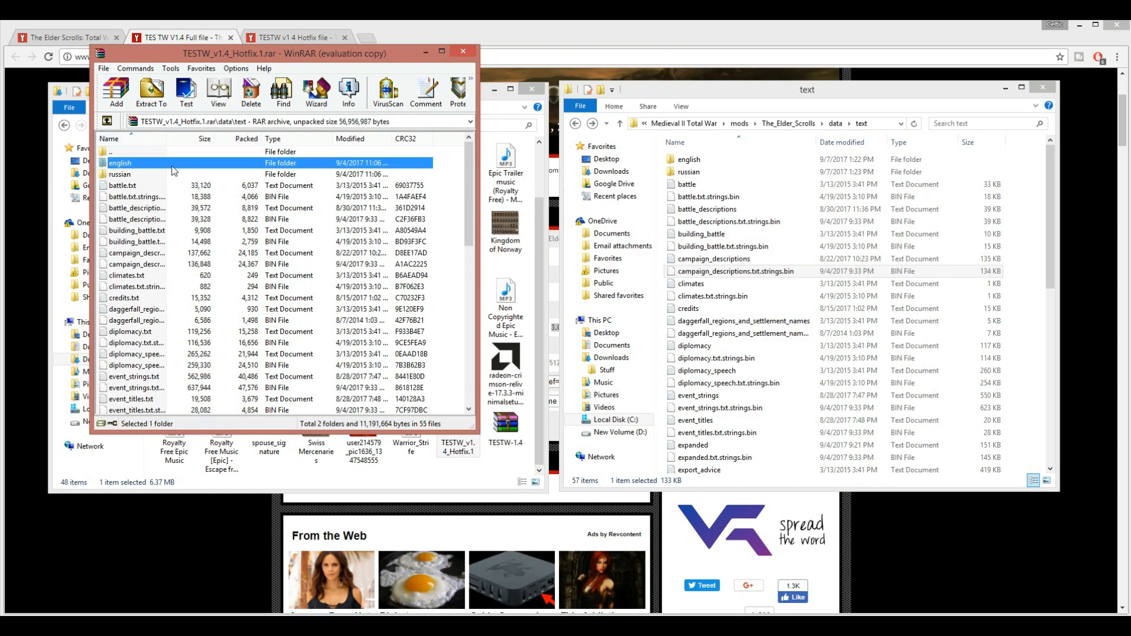
{"action": "left_click", "coordinate": [125, 175]}
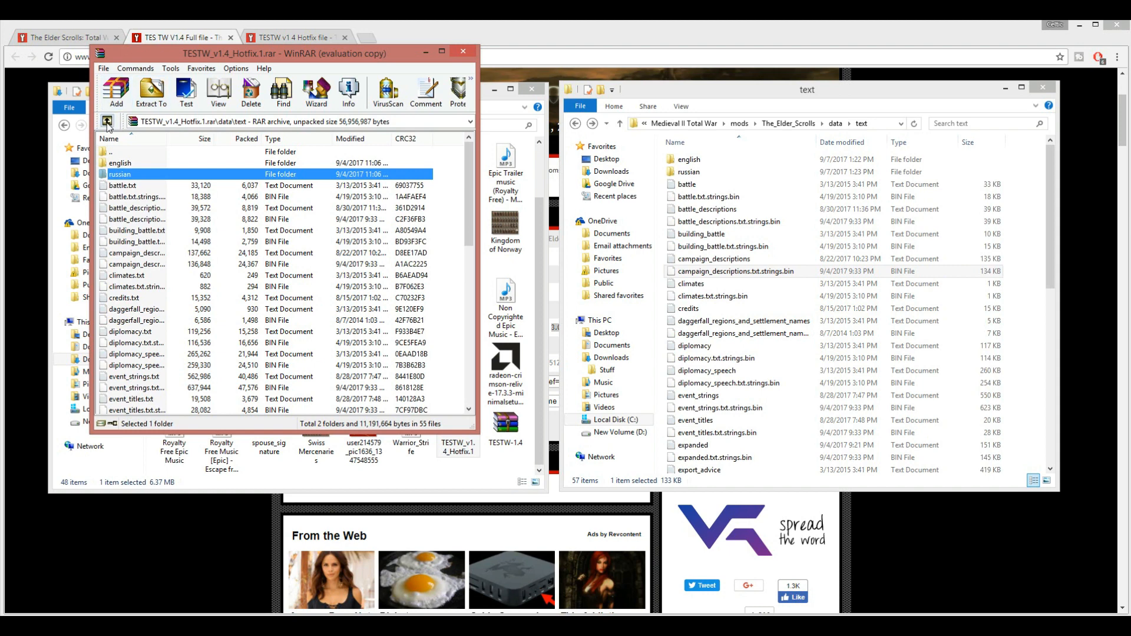
Extract battle_models.modeldb from the hotfix's data\unit_models folder into the installed unit_models folder, replacing the existing file.
{"action": "left_click", "coordinate": [106, 120]}
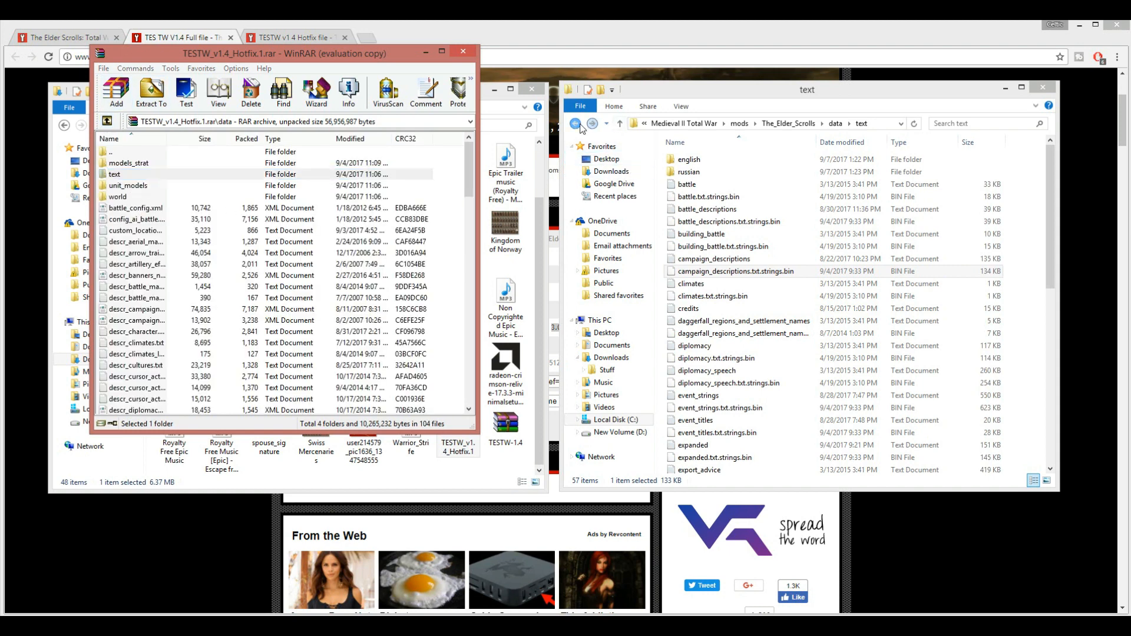
{"action": "left_click", "coordinate": [575, 124]}
{"action": "left_click", "coordinate": [141, 187]}
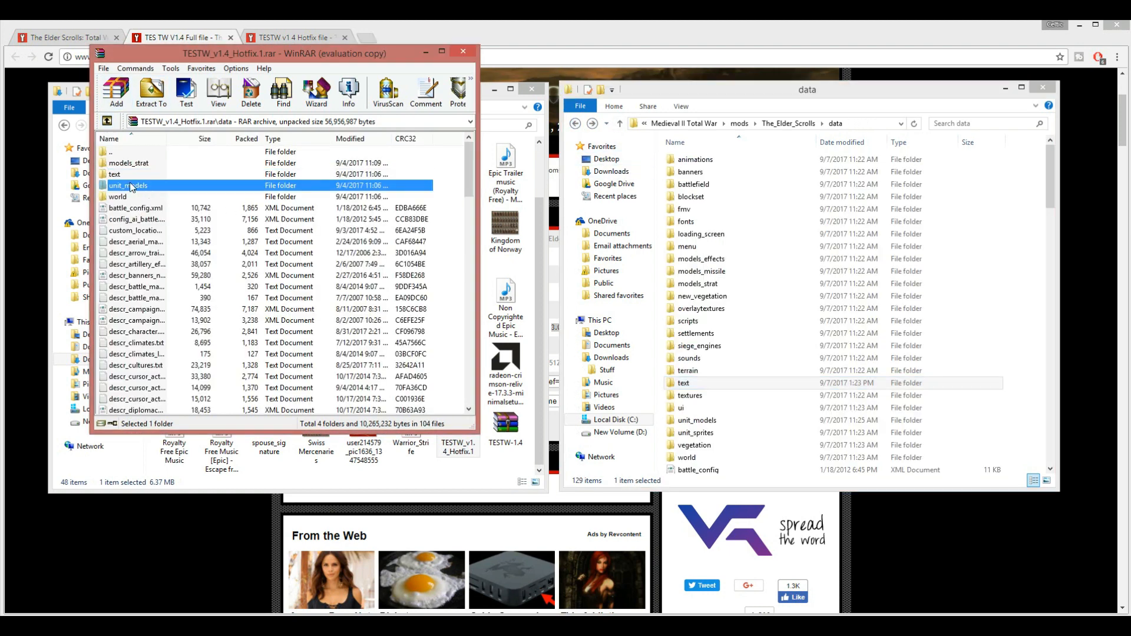
{"action": "double_click", "coordinate": [141, 186]}
{"action": "left_click", "coordinate": [731, 421]}
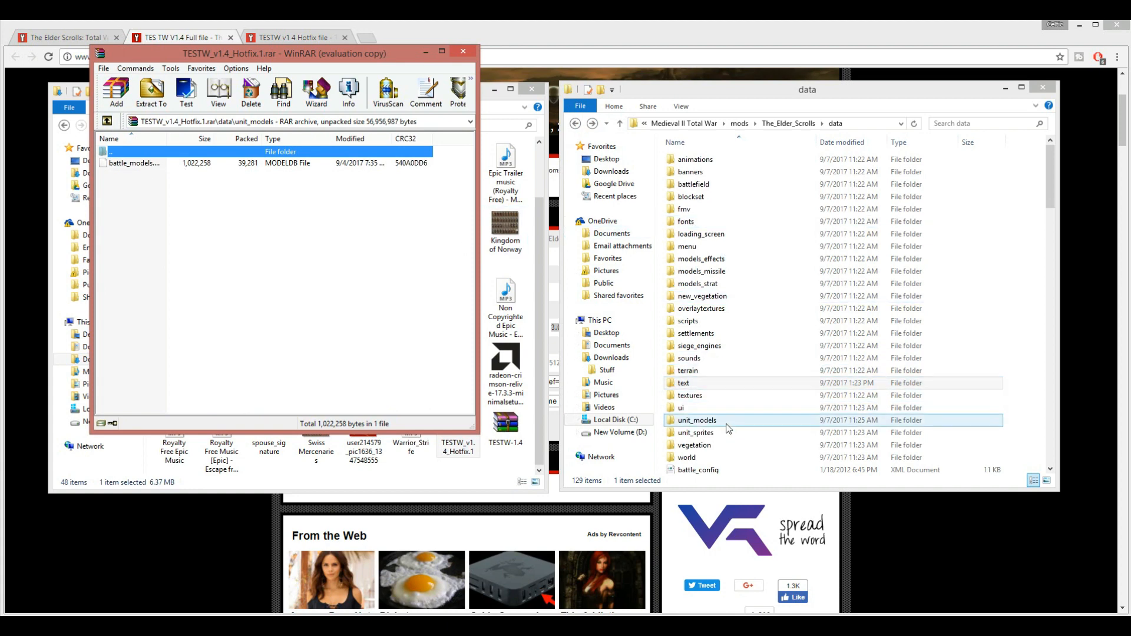
{"action": "double_click", "coordinate": [698, 421]}
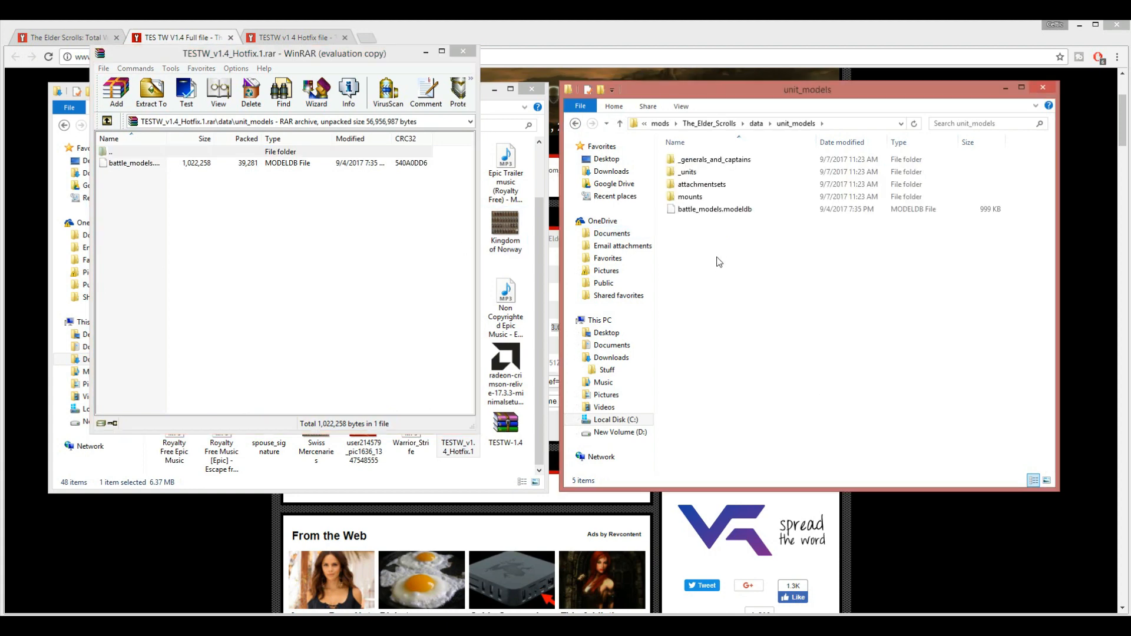
{"action": "left_click_drag", "start_coordinate": [135, 163], "coordinate": [775, 263]}
{"action": "left_click", "coordinate": [565, 232]}
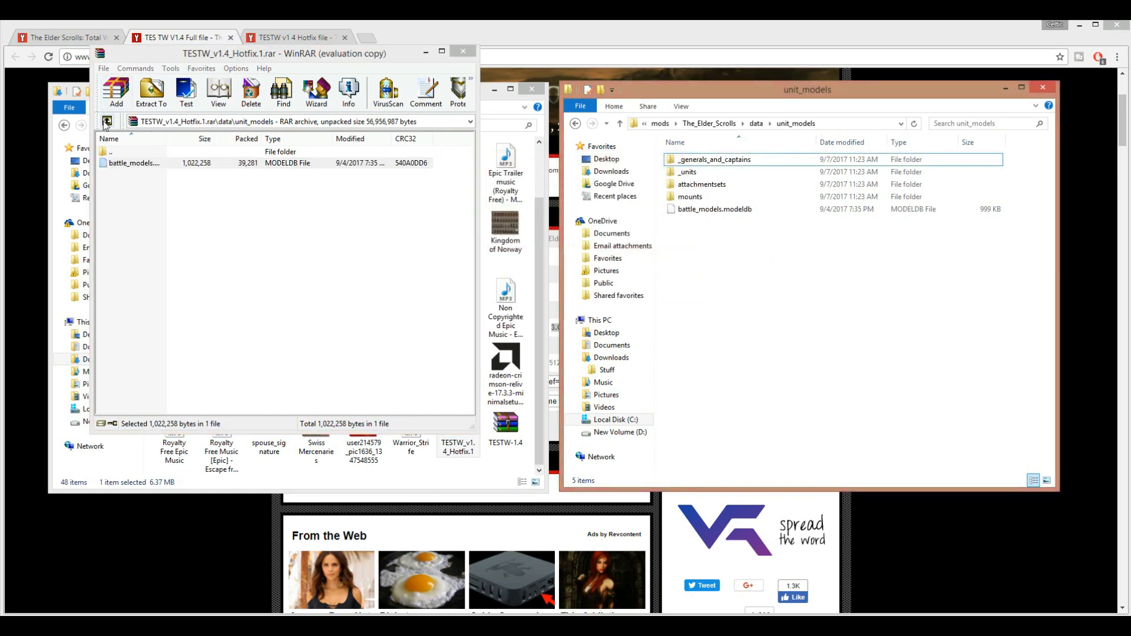
Open data\world\maps in both the hotfix archive and the installed The_Elder_Scrolls folder.
{"action": "left_click", "coordinate": [106, 120]}
{"action": "left_click", "coordinate": [575, 123]}
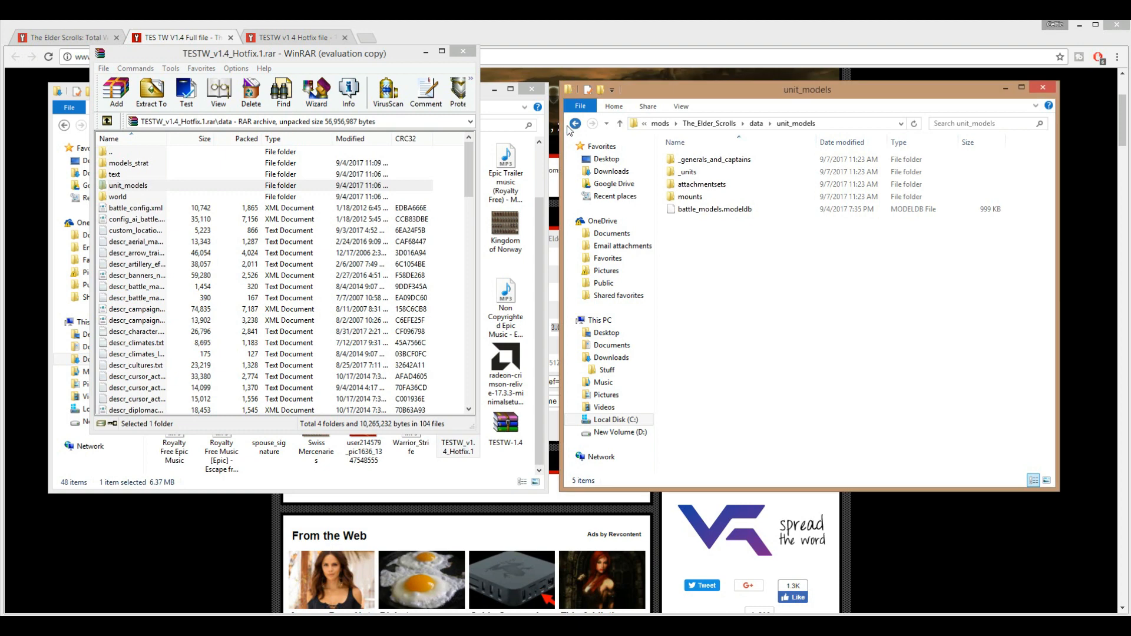
{"action": "double_click", "coordinate": [117, 197]}
{"action": "double_click", "coordinate": [118, 165]}
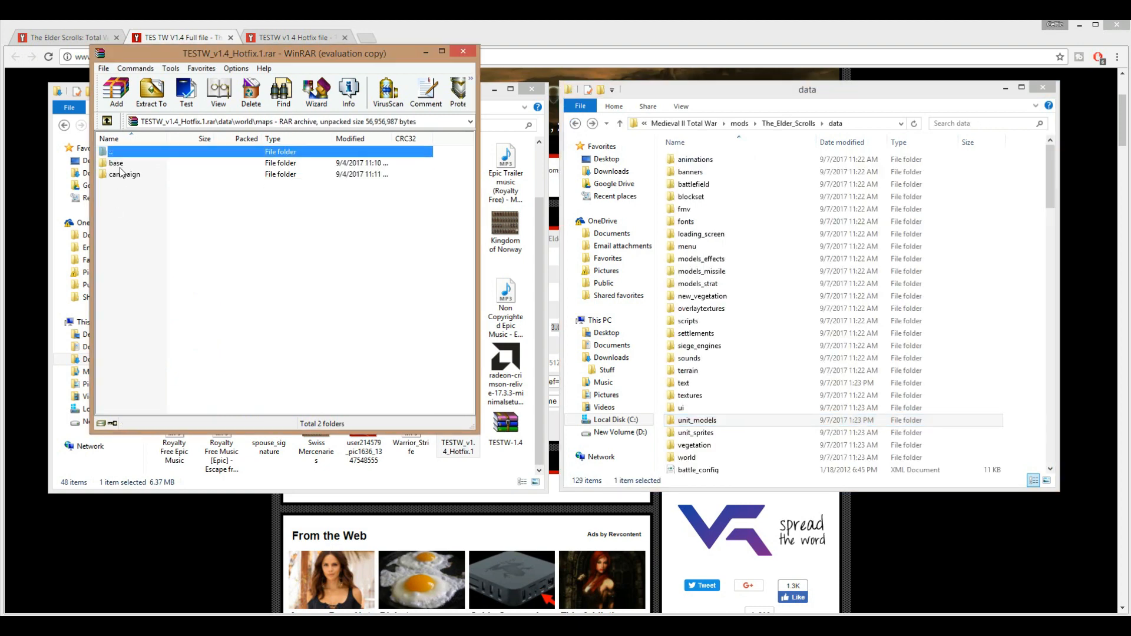
{"action": "left_click", "coordinate": [714, 457]}
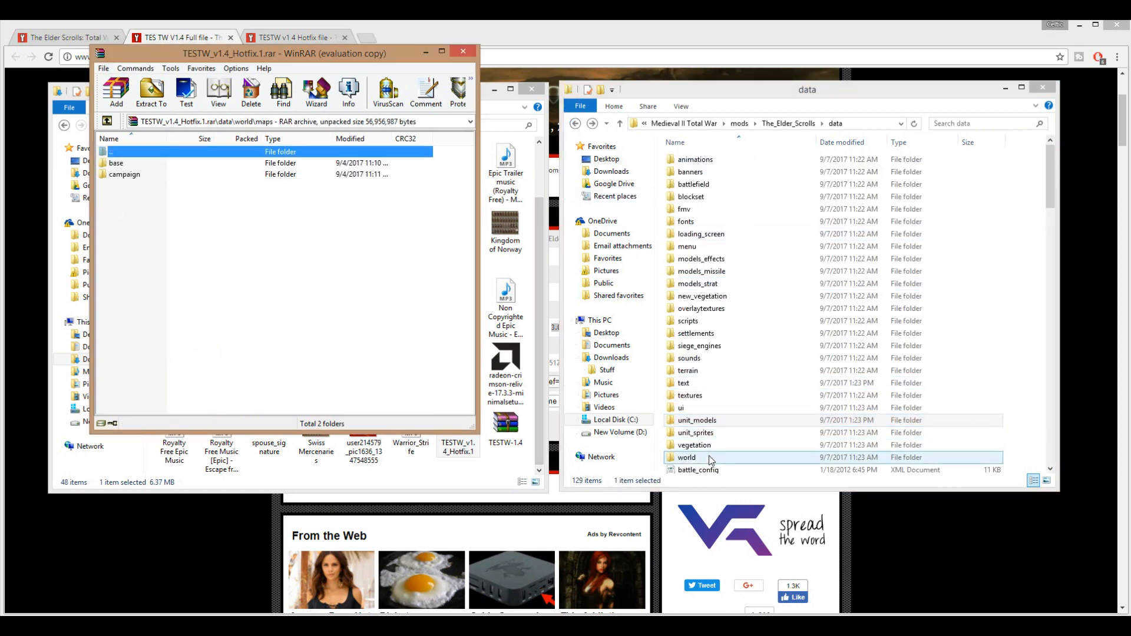
{"action": "double_click", "coordinate": [710, 459]}
{"action": "double_click", "coordinate": [685, 160]}
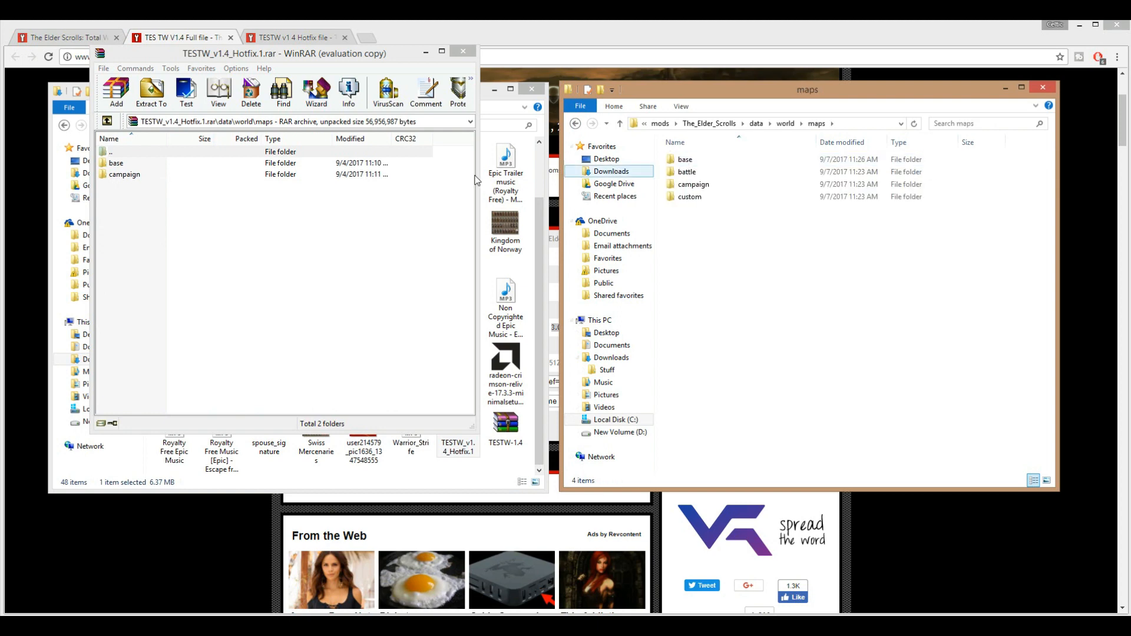
Extract all five files from the hotfix's maps\base folder into the installed base folder, replacing the existing files.
{"action": "double_click", "coordinate": [116, 163]}
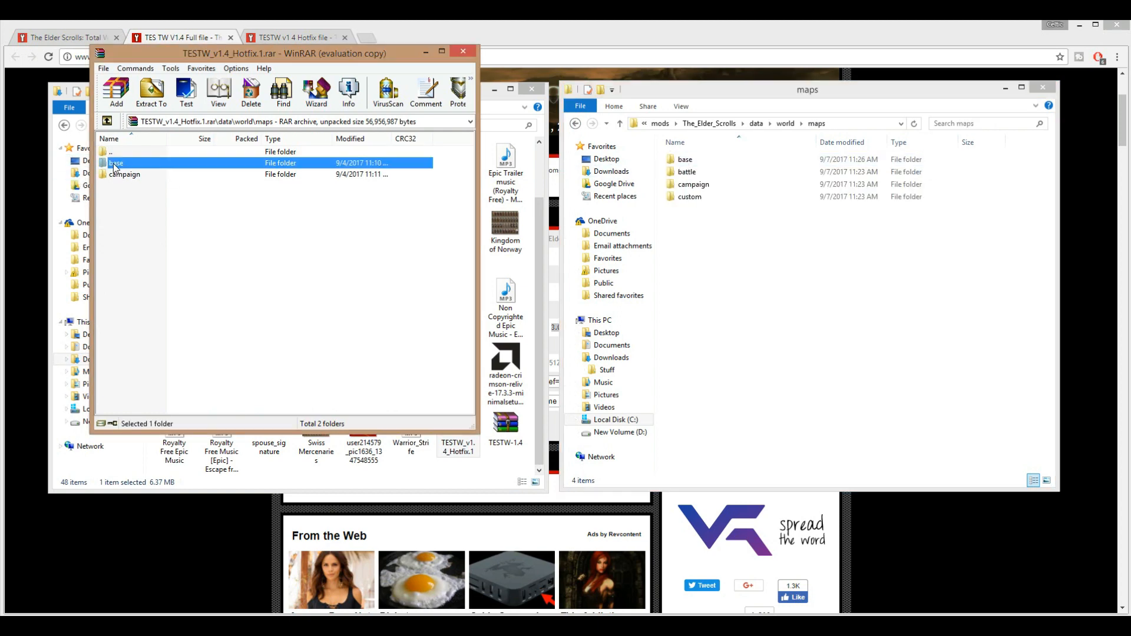
{"action": "double_click", "coordinate": [684, 161]}
{"action": "left_click", "coordinate": [139, 164]}
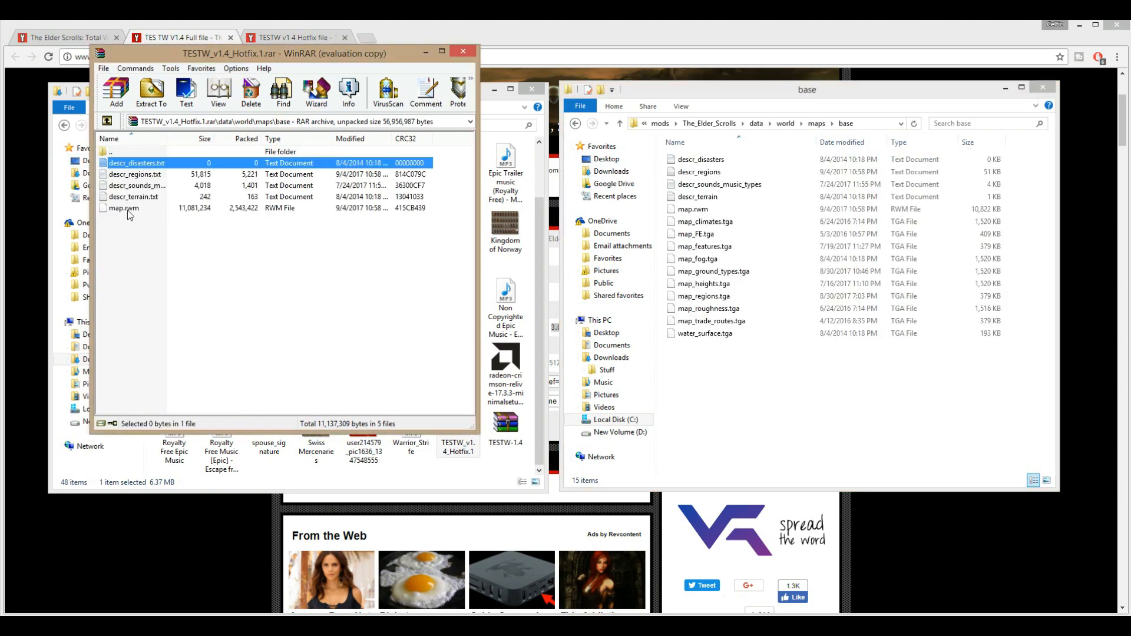
{"action": "left_click", "coordinate": [128, 210], "text": "shift"}
{"action": "left_click_drag", "start_coordinate": [141, 171], "coordinate": [784, 269]}
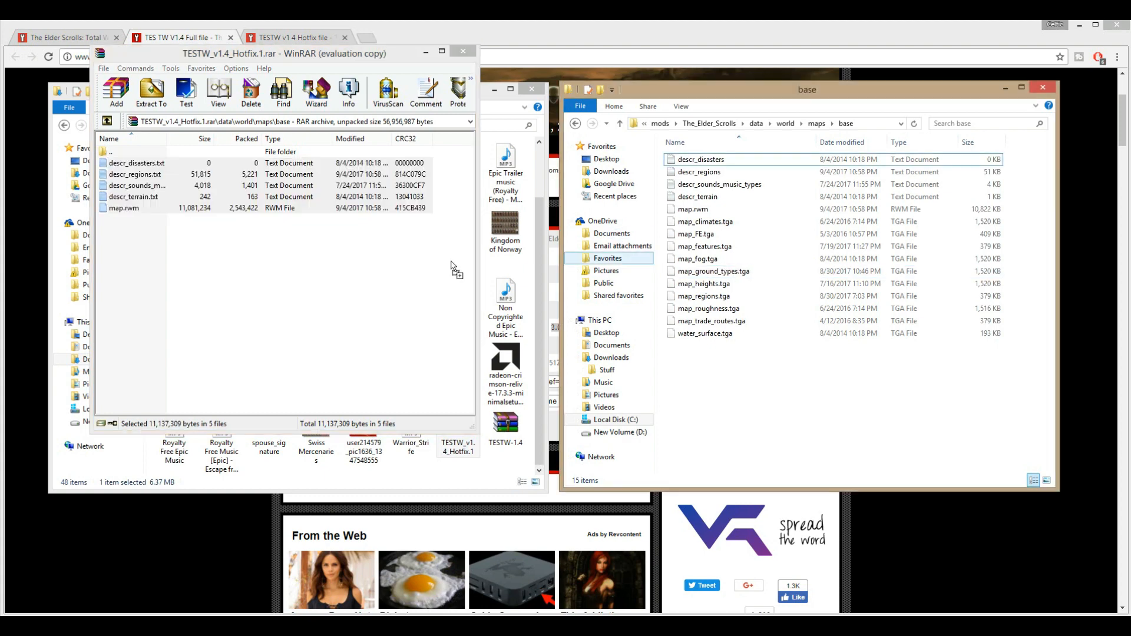
{"action": "left_click", "coordinate": [483, 226]}
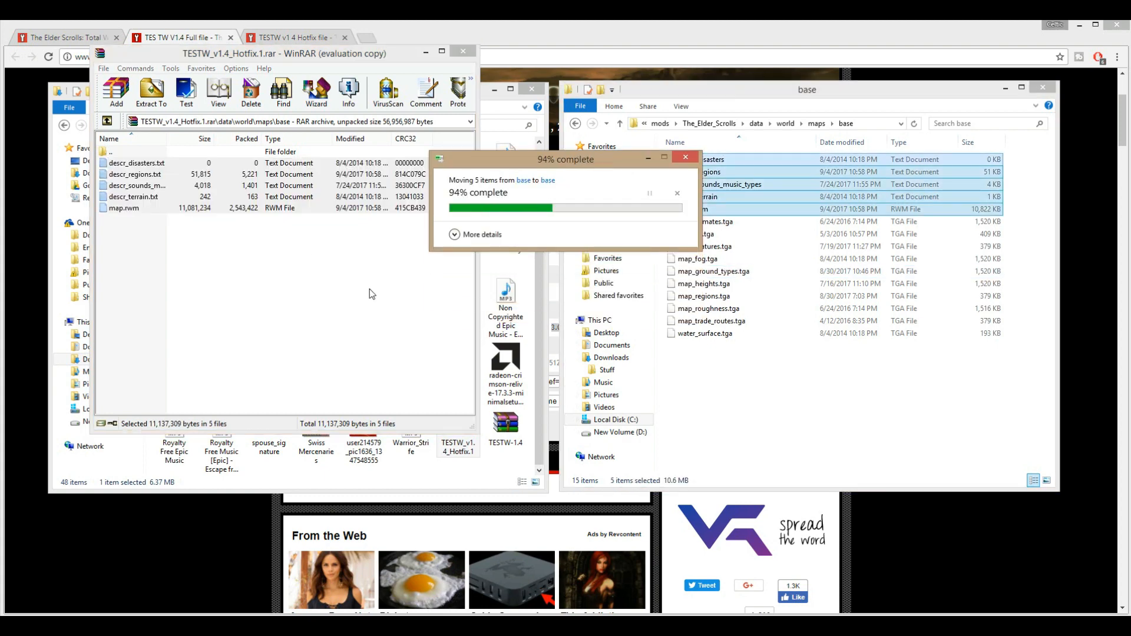
Return to the world\maps folder in both the hotfix archive and the installed mod.
{"action": "left_click", "coordinate": [108, 121]}
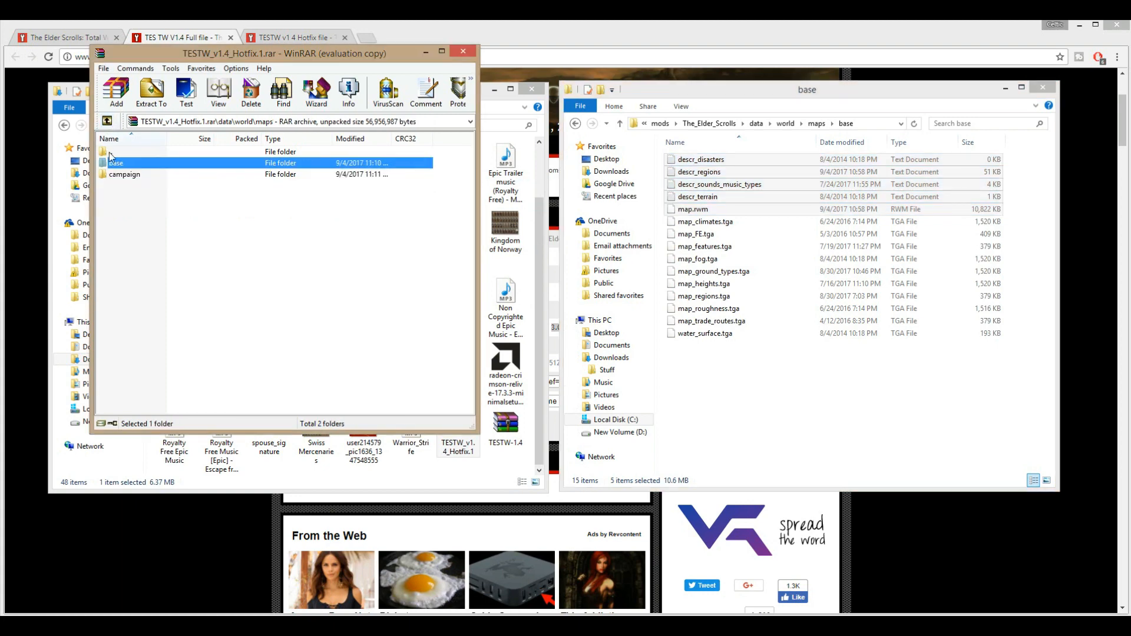
{"action": "left_click", "coordinate": [117, 175]}
{"action": "left_click", "coordinate": [576, 125]}
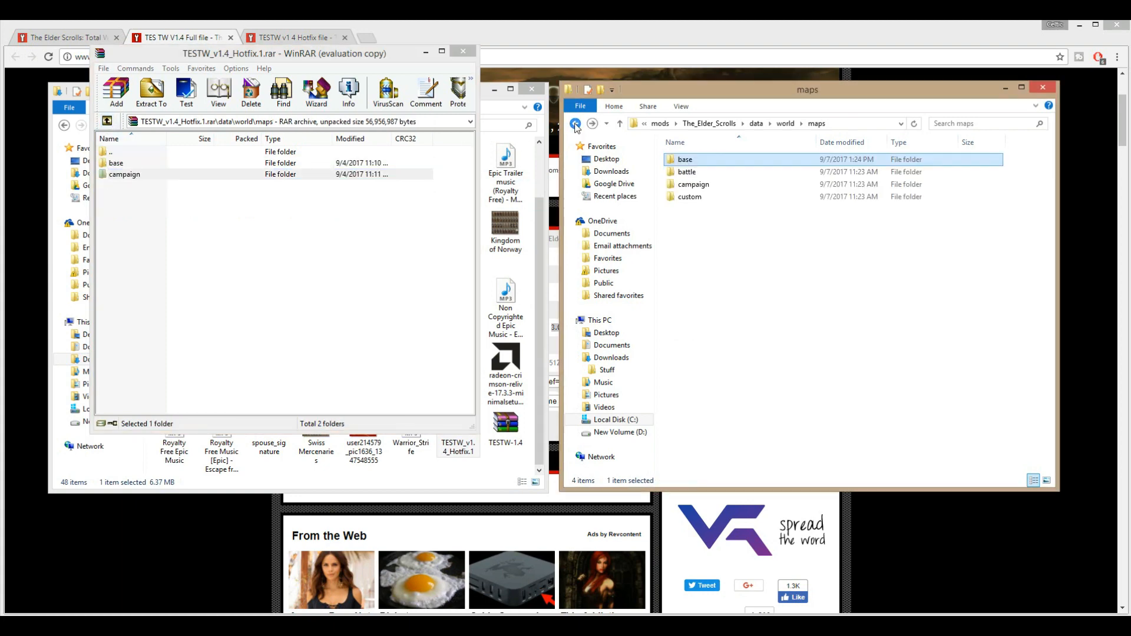
{"action": "left_click", "coordinate": [132, 176]}
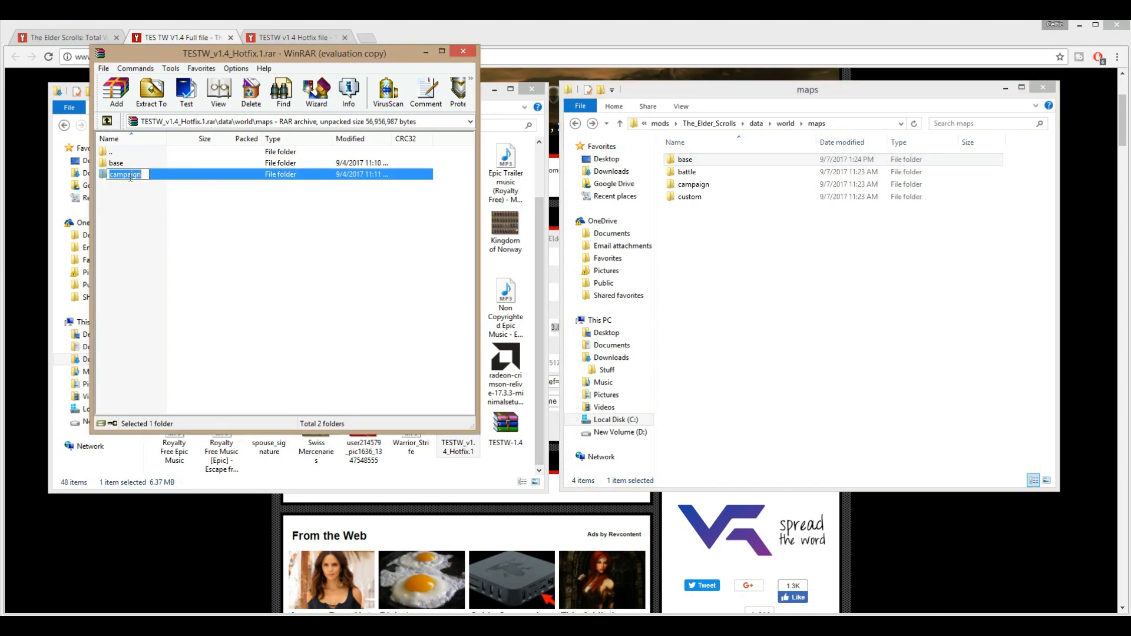
{"action": "left_click", "coordinate": [140, 212]}
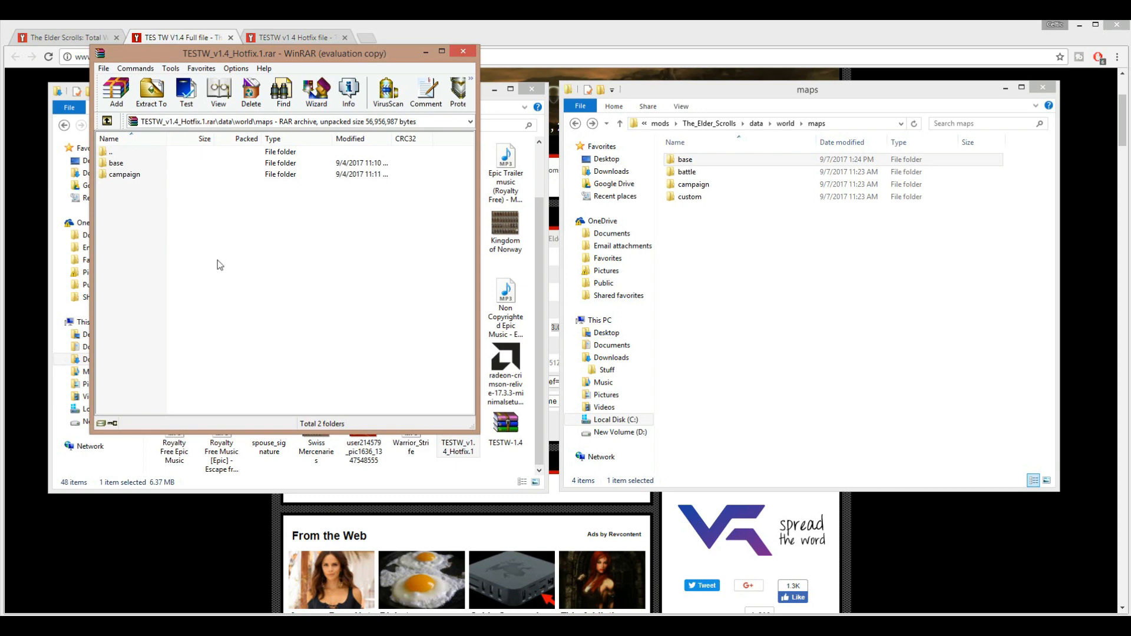
{"action": "double_click", "coordinate": [126, 175]}
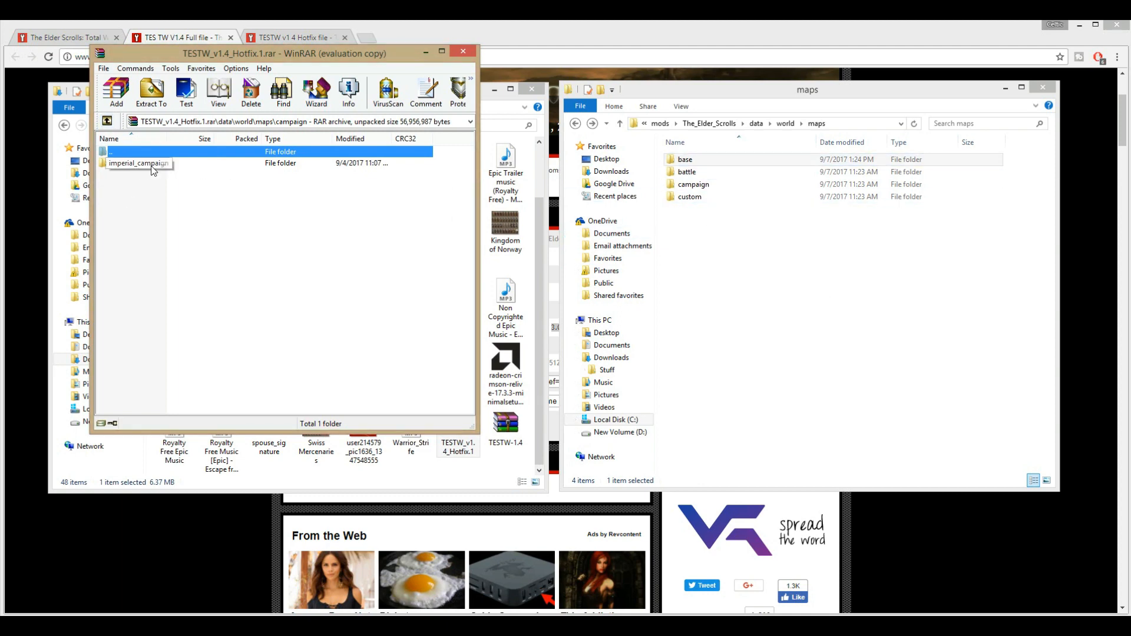
{"action": "left_click", "coordinate": [109, 121]}
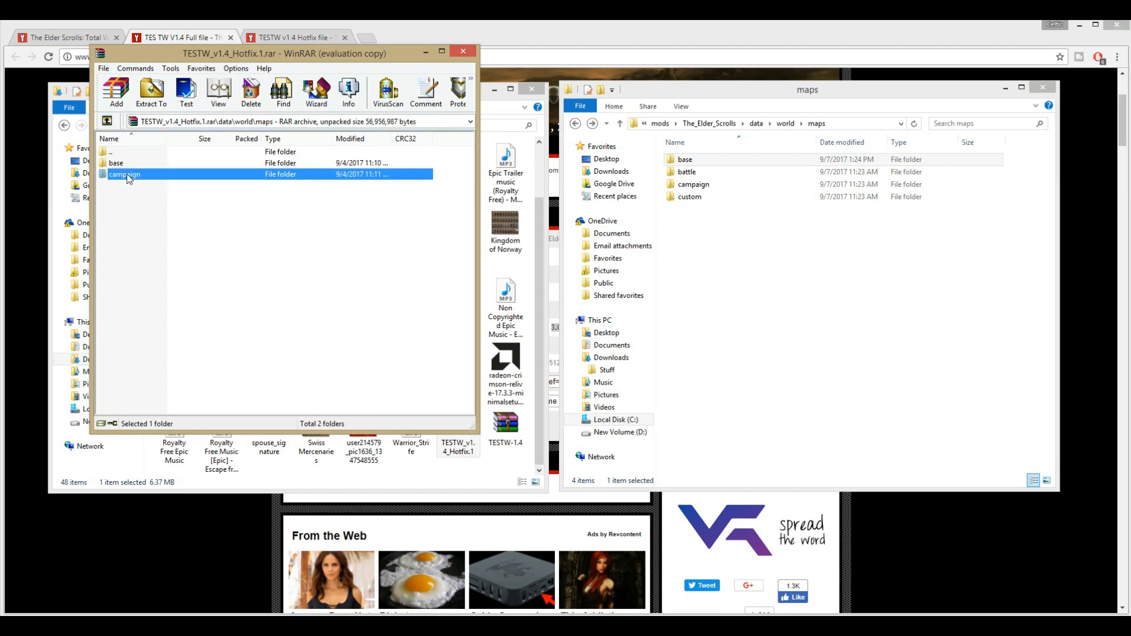
Open data\world\maps\campaign\imperial_campaign in both the hotfix archive and the installed The_Elder_Scrolls folder.
{"action": "double_click", "coordinate": [127, 174]}
{"action": "double_click", "coordinate": [707, 185]}
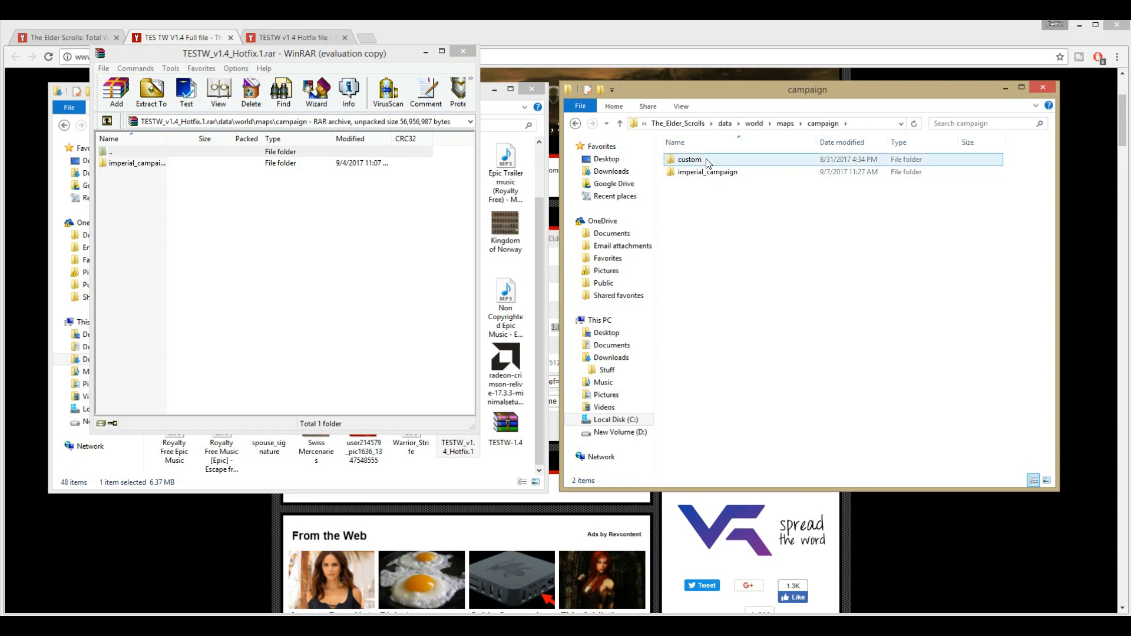
{"action": "double_click", "coordinate": [712, 175]}
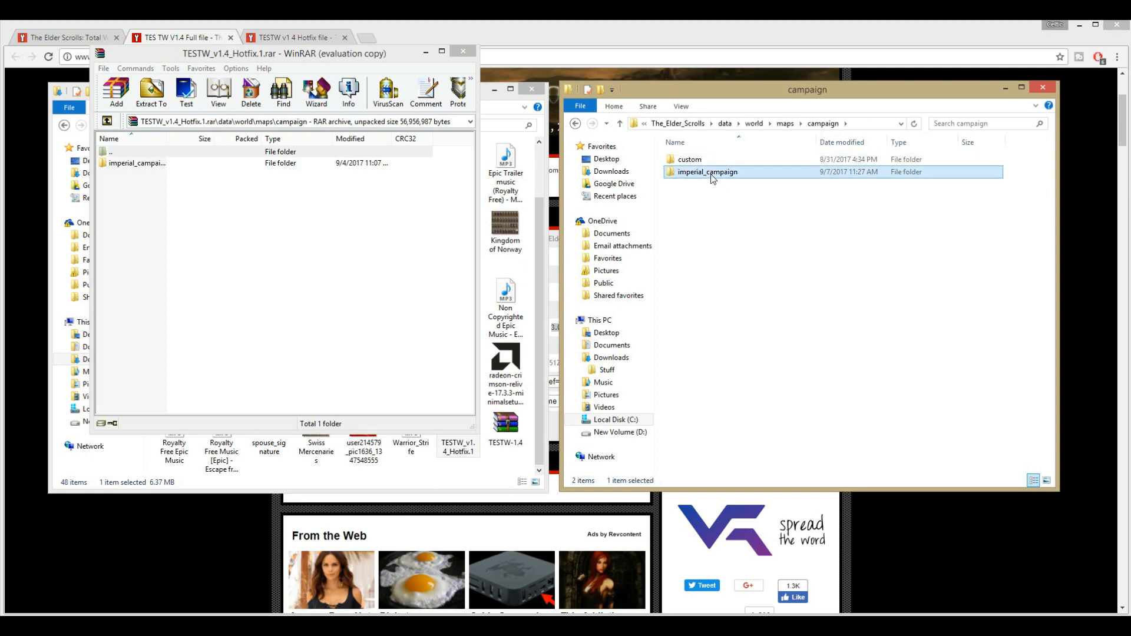
{"action": "double_click", "coordinate": [142, 164]}
Extract the text file from the hotfix's campaign_script folder into the installed campaign_script folder, replacing the existing file.
{"action": "double_click", "coordinate": [130, 165]}
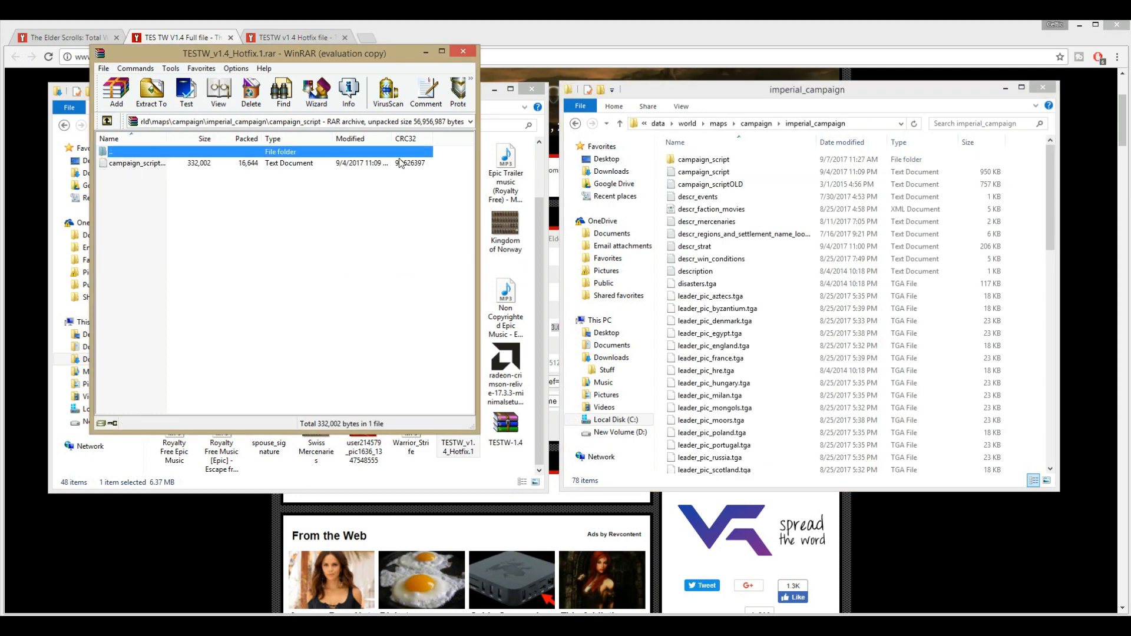
{"action": "double_click", "coordinate": [704, 159]}
{"action": "left_click_drag", "start_coordinate": [149, 169], "coordinate": [747, 210]}
{"action": "left_click", "coordinate": [564, 233]}
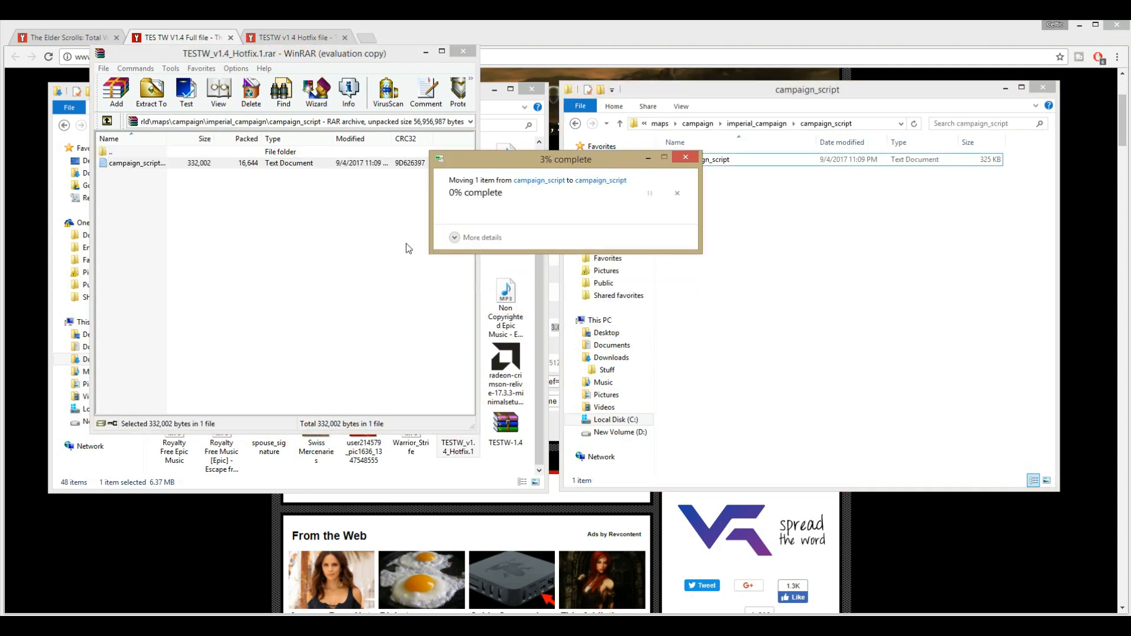
Extract the nine files from campaign_script.txt to description.txt in the hotfix's imperial_campaign folder into the installed imperial_campaign folder, replacing the existing files.
{"action": "left_click", "coordinate": [115, 124]}
{"action": "left_click", "coordinate": [107, 121]}
{"action": "left_click", "coordinate": [142, 175]}
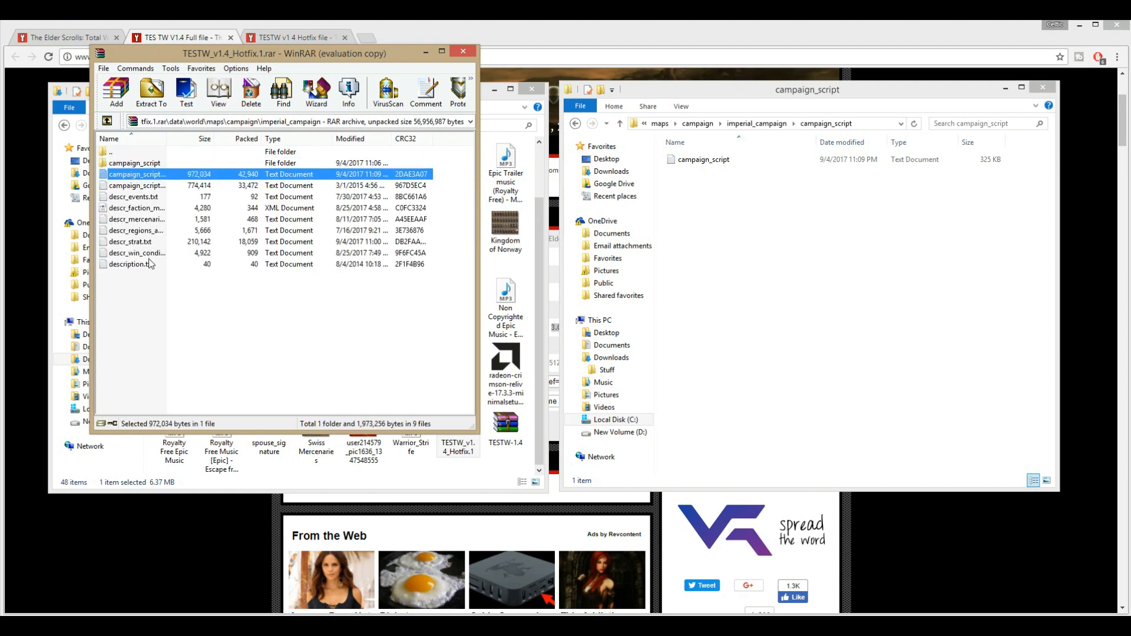
{"action": "left_click", "coordinate": [149, 263], "text": "shift"}
{"action": "left_click", "coordinate": [619, 123]}
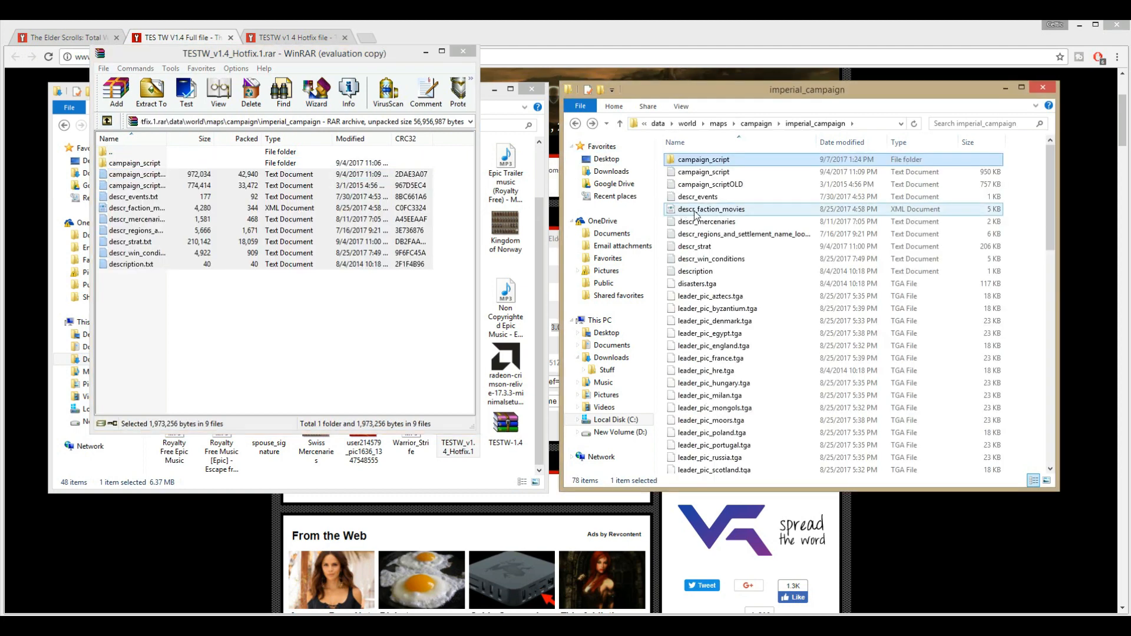
{"action": "left_click", "coordinate": [127, 178]}
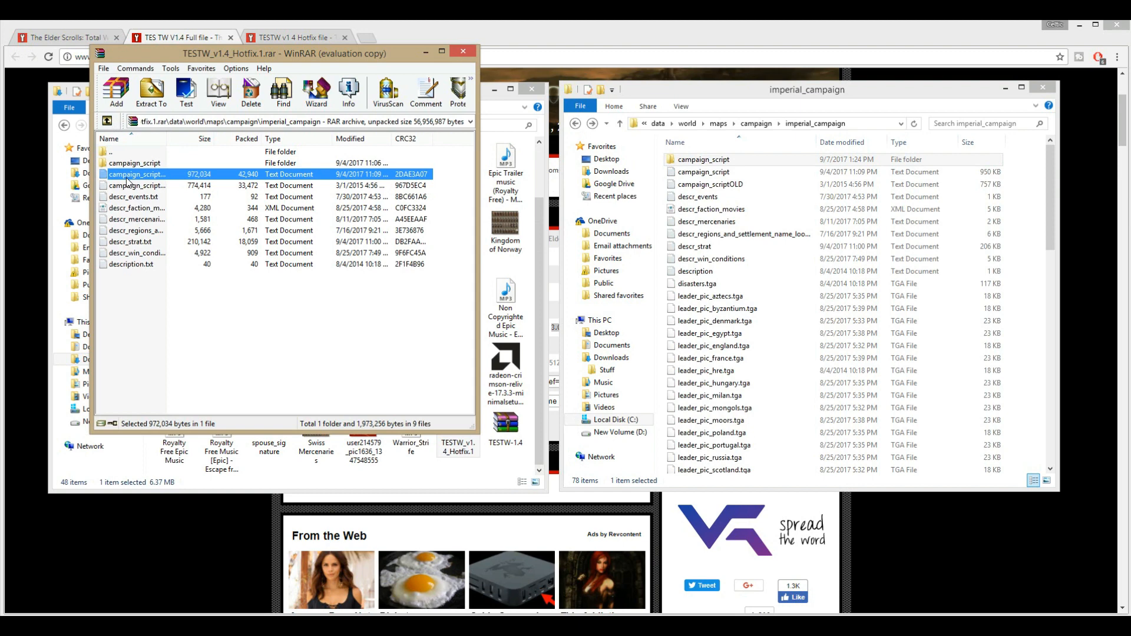
{"action": "left_click", "coordinate": [135, 264], "text": "shift"}
{"action": "left_click_drag", "start_coordinate": [133, 247], "coordinate": [716, 289]}
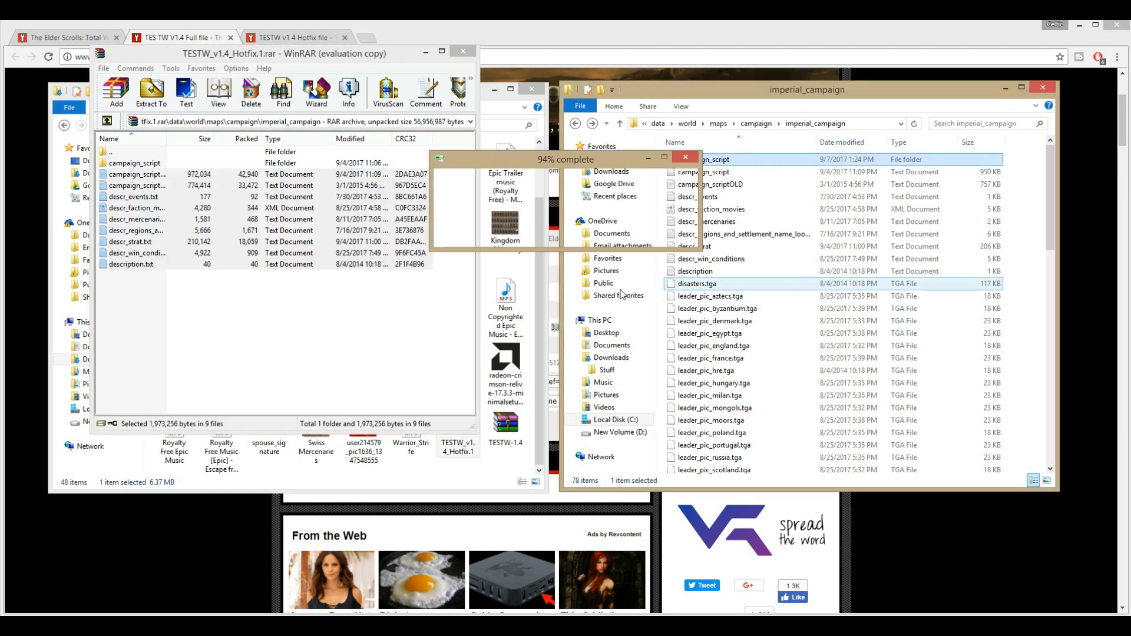
{"action": "left_click", "coordinate": [562, 227]}
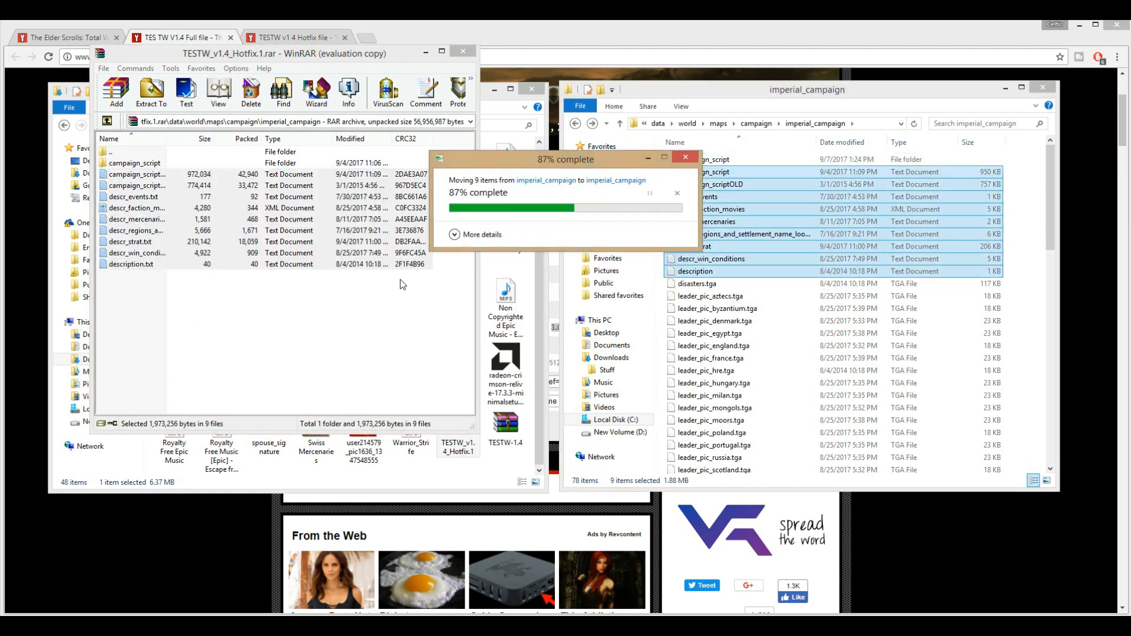
Return to the data folder in both the hotfix archive and the installed mod.
{"action": "left_click", "coordinate": [107, 122]}
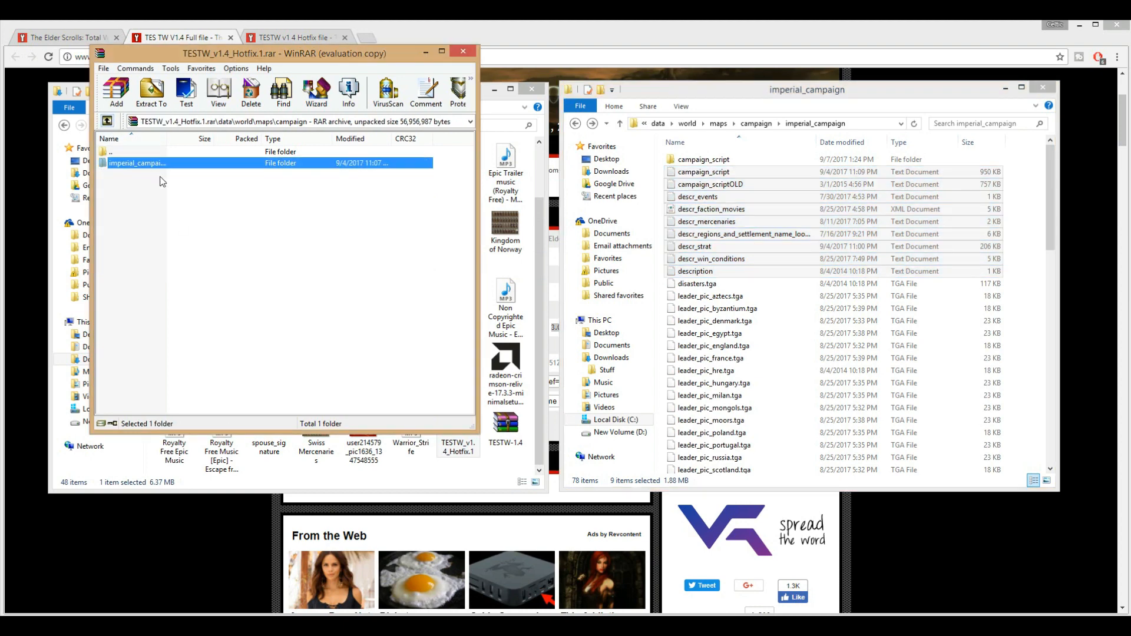
{"action": "left_click", "coordinate": [106, 122]}
{"action": "left_click", "coordinate": [575, 123]}
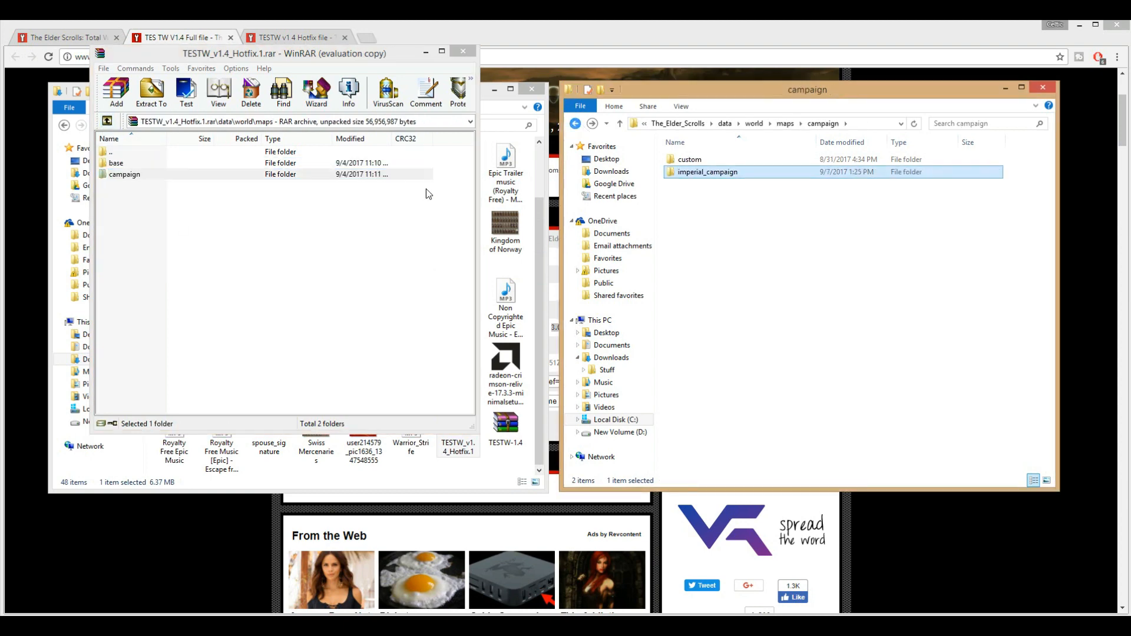
{"action": "left_click", "coordinate": [107, 122]}
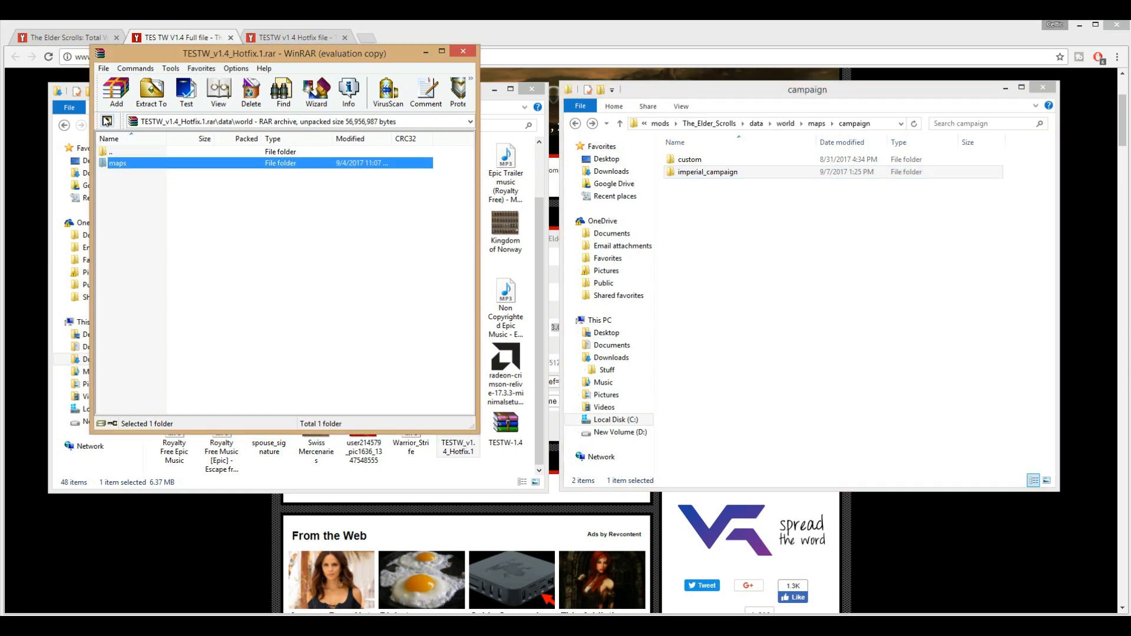
{"action": "left_click", "coordinate": [108, 122]}
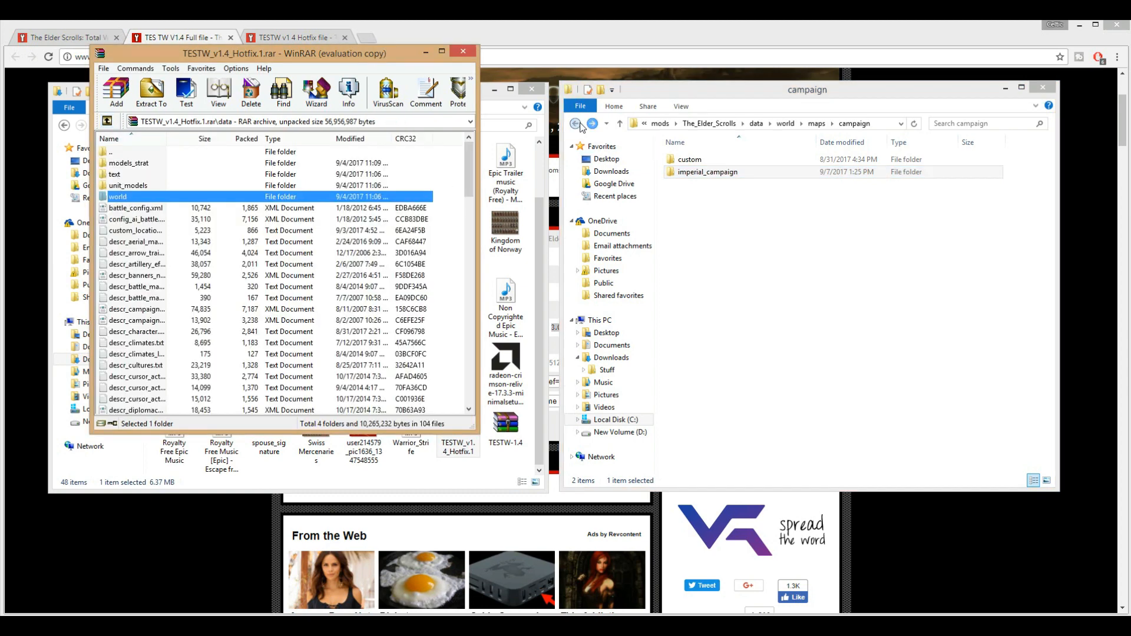
{"action": "left_click", "coordinate": [576, 124]}
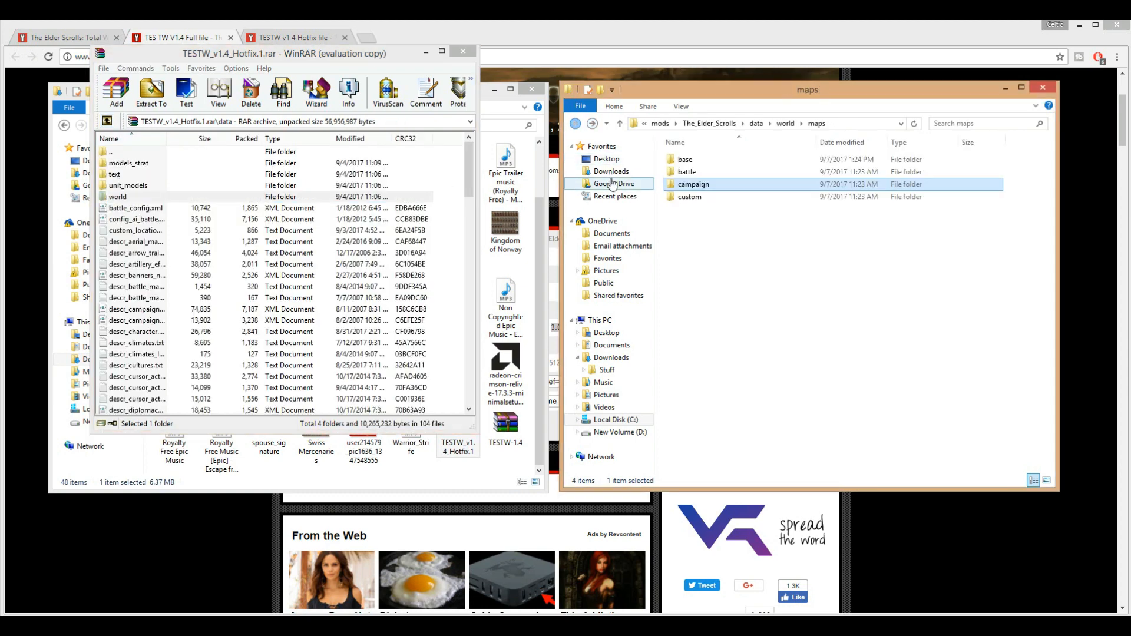
{"action": "left_click", "coordinate": [576, 123]}
{"action": "left_click", "coordinate": [576, 123]}
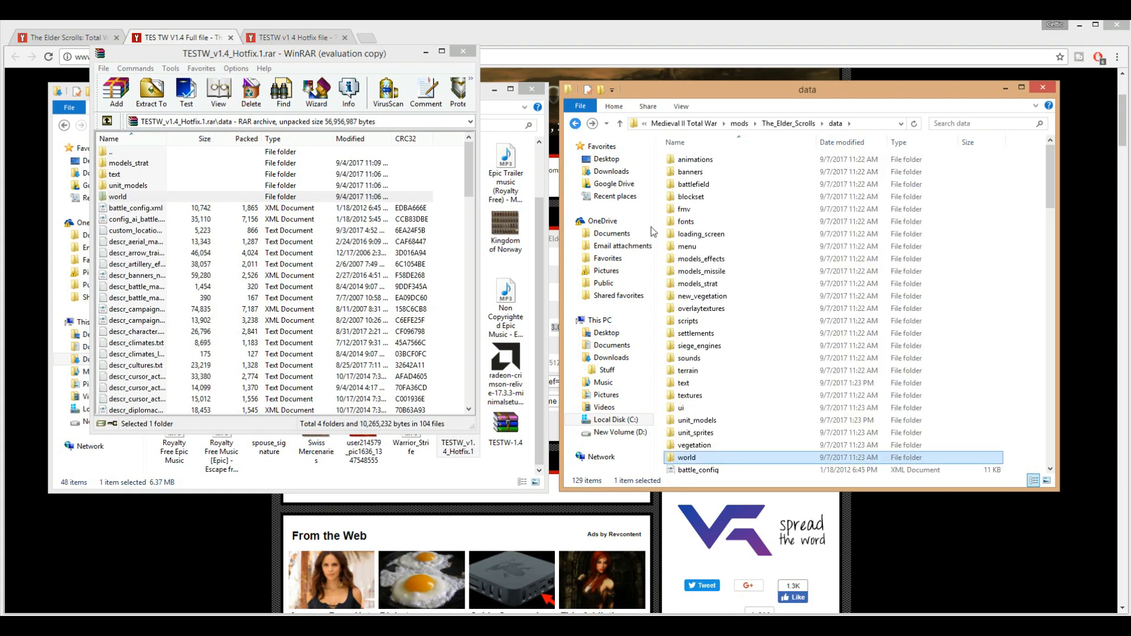
{"action": "scroll", "coordinate": [815, 319], "scroll_direction": "down", "scroll_amount": 10}
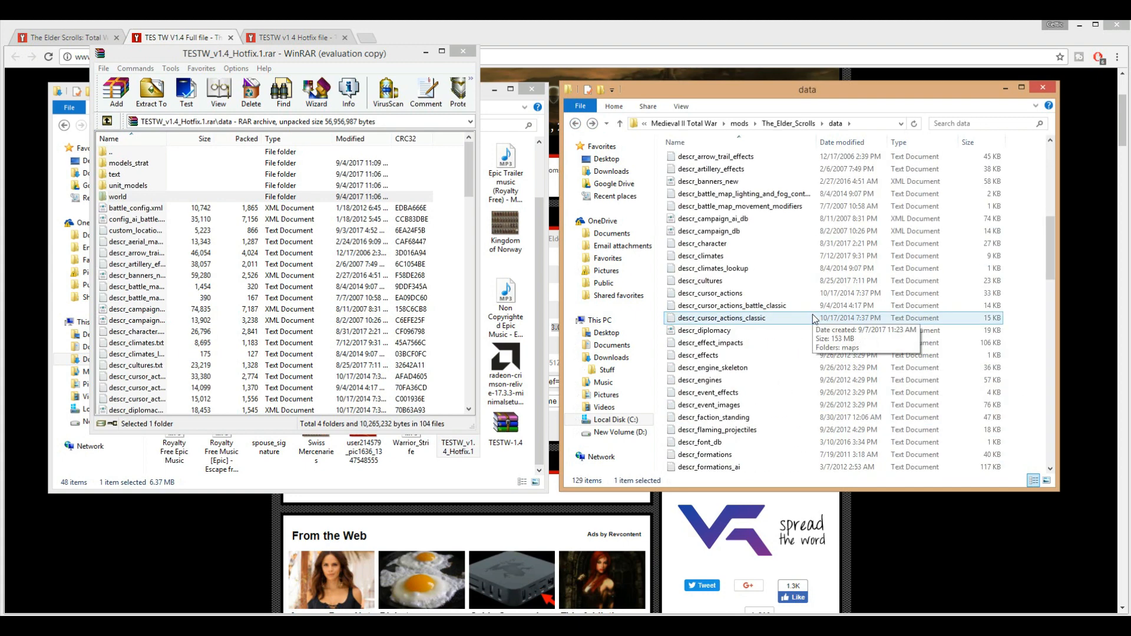
{"action": "scroll", "coordinate": [790, 309], "scroll_direction": "up", "scroll_amount": 10}
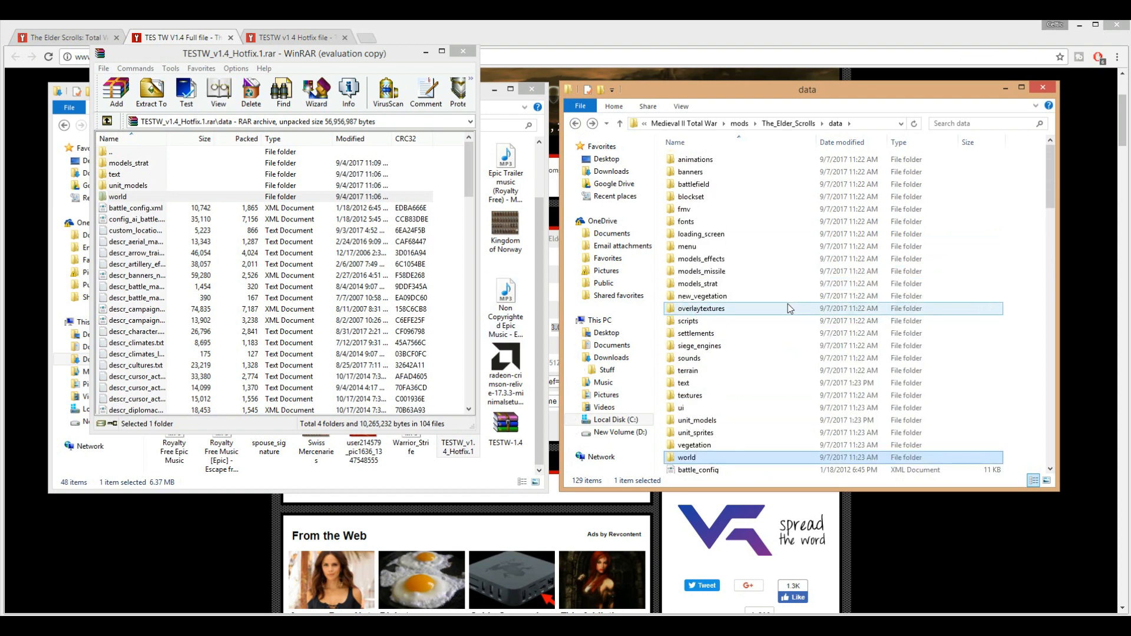
{"action": "left_click", "coordinate": [576, 123]}
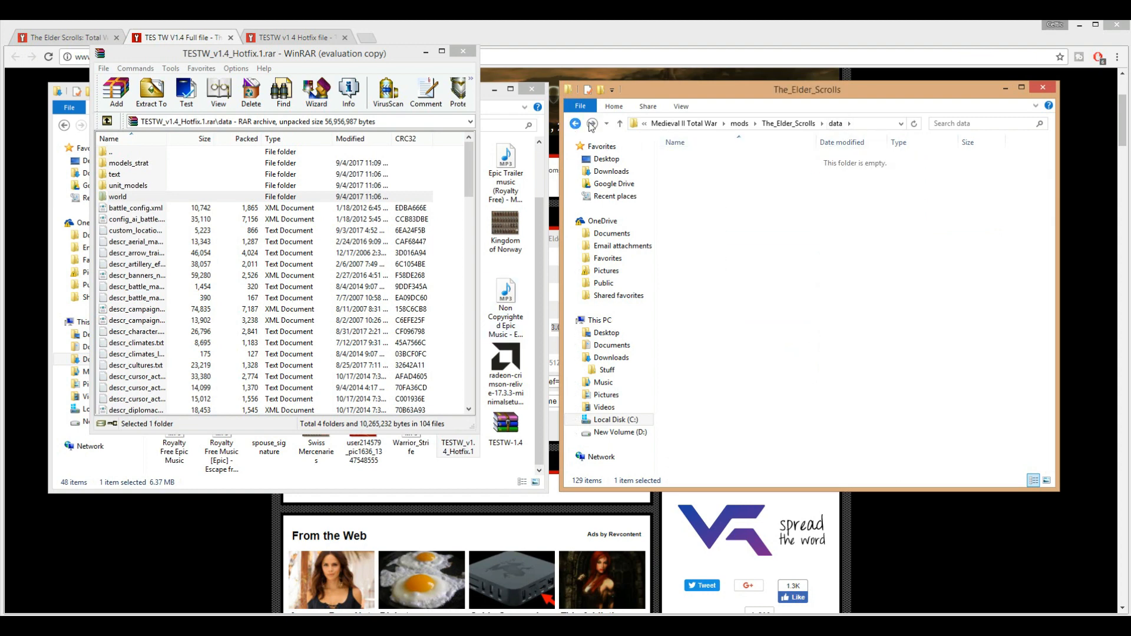
{"action": "left_click", "coordinate": [591, 124]}
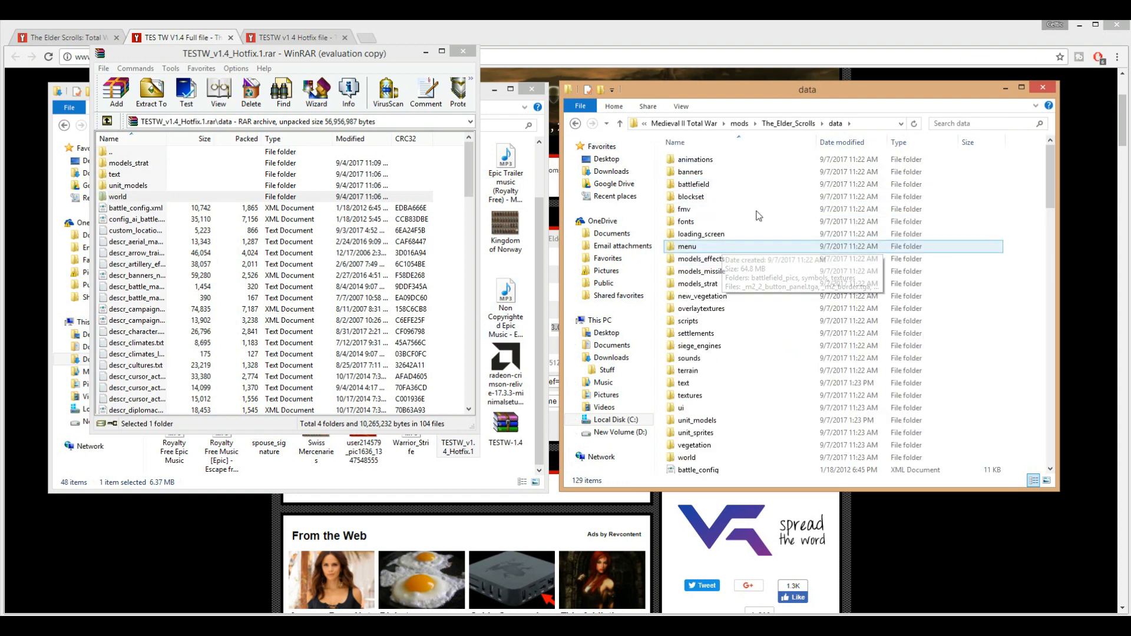
Extract all 104 loose files from the hotfix's data folder into the installed data folder, replacing the existing files, and close the archive.
{"action": "scroll", "coordinate": [743, 352], "scroll_direction": "down", "scroll_amount": 5}
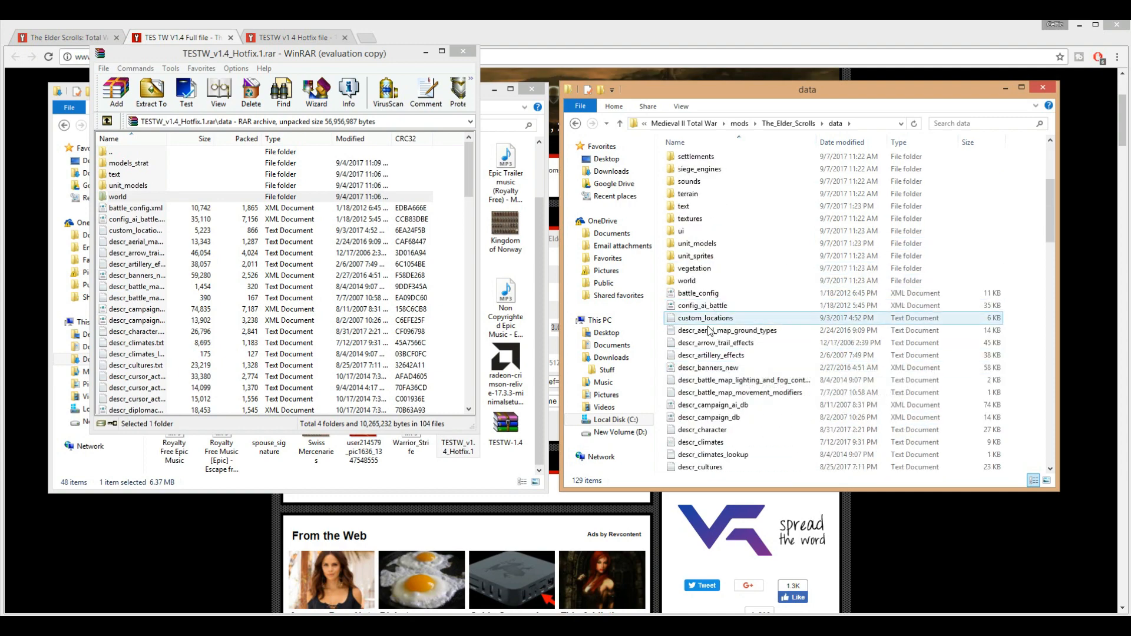
{"action": "scroll", "coordinate": [710, 332], "scroll_direction": "down", "scroll_amount": 15}
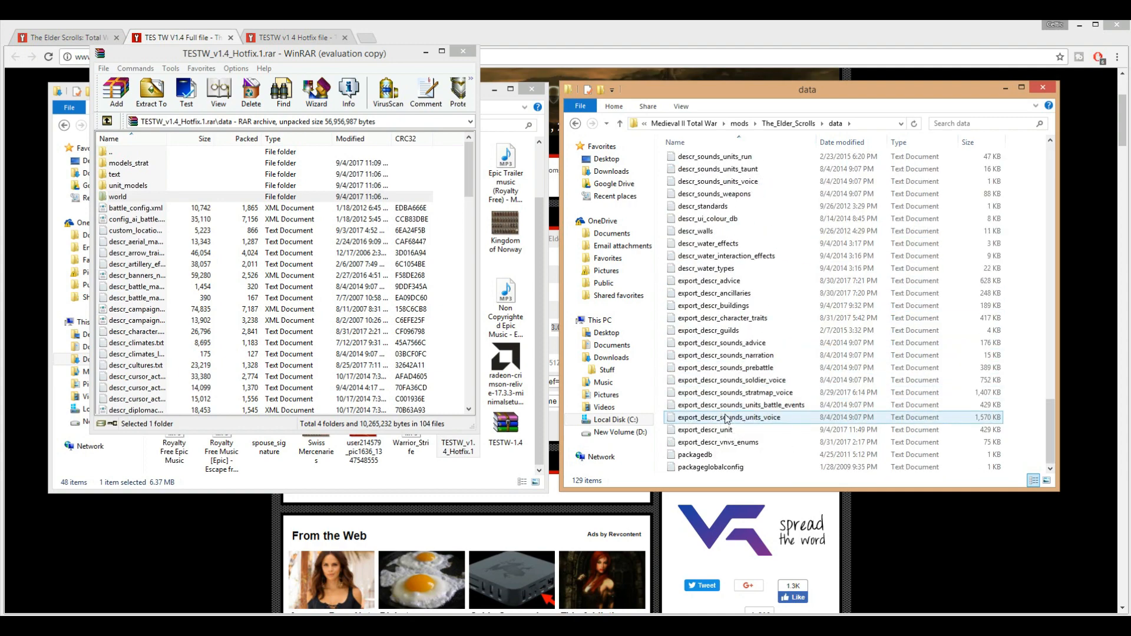
{"action": "left_click", "coordinate": [116, 212]}
{"action": "scroll", "coordinate": [135, 283], "scroll_direction": "down", "scroll_amount": 20}
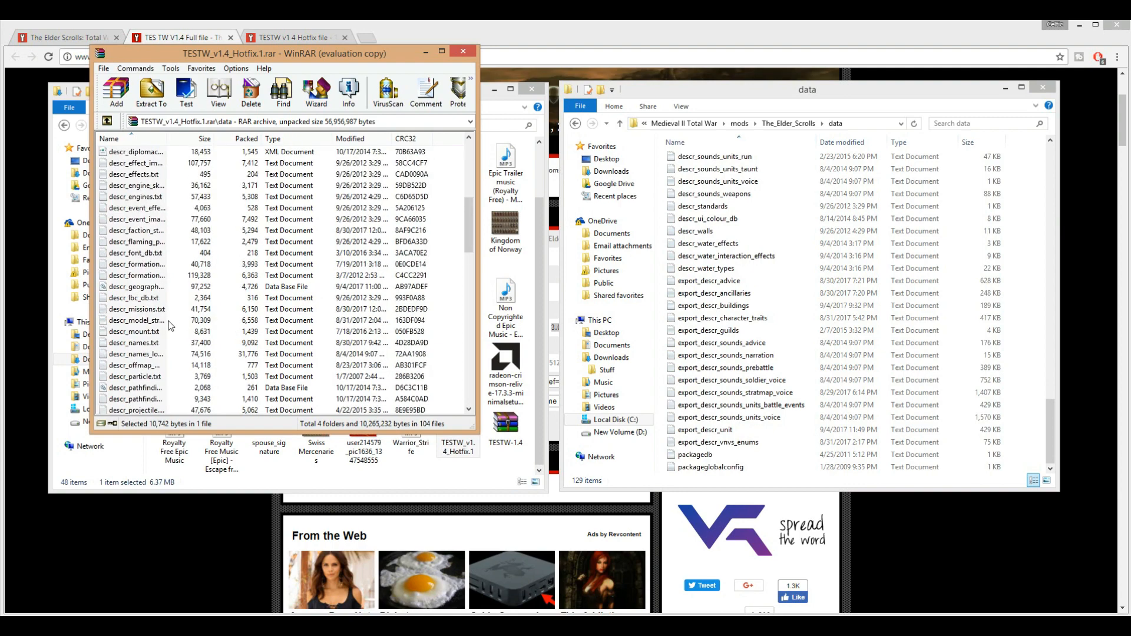
{"action": "key", "text": "ctrl+a"}
{"action": "left_click_drag", "start_coordinate": [134, 254], "coordinate": [494, 282]}
{"action": "left_click_drag", "start_coordinate": [803, 300], "coordinate": [802, 298]}
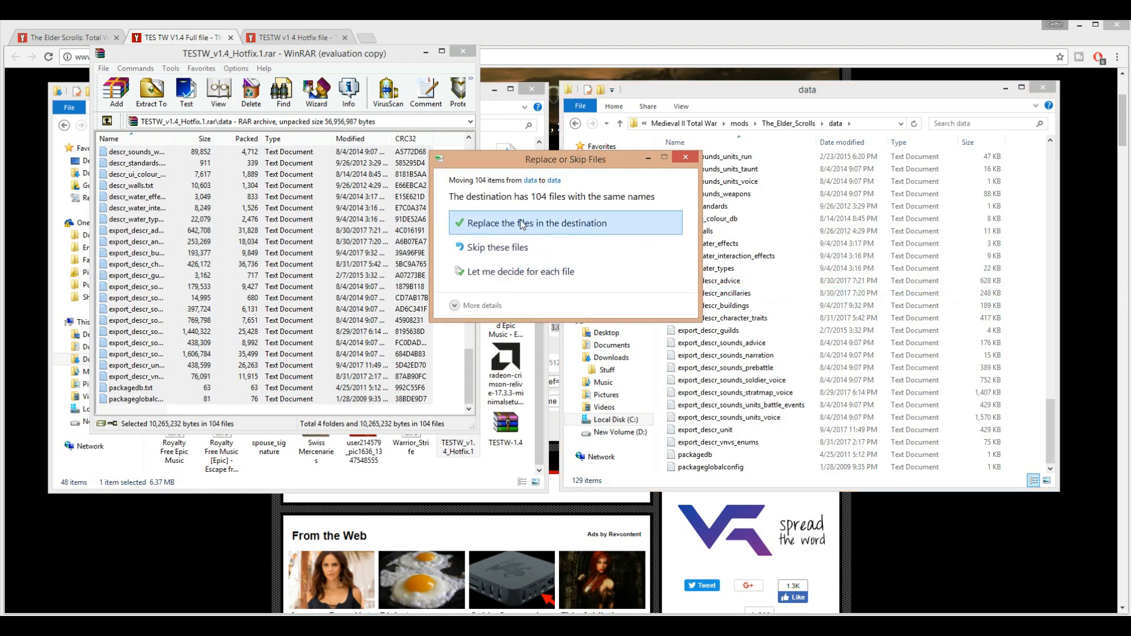
{"action": "left_click", "coordinate": [519, 224]}
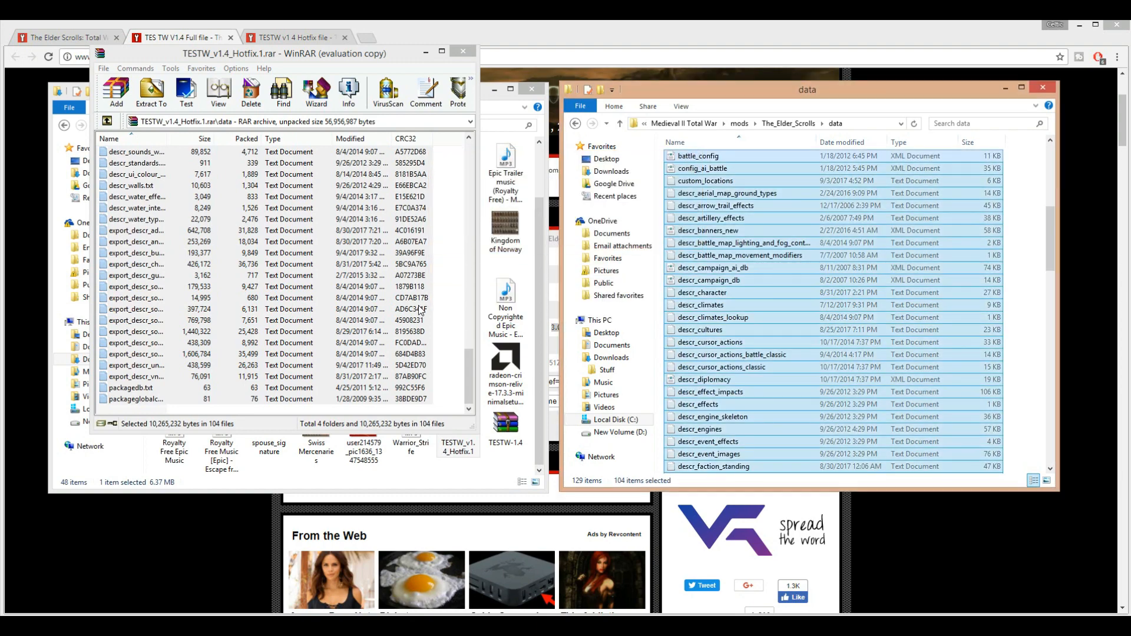
{"action": "left_click", "coordinate": [464, 52]}
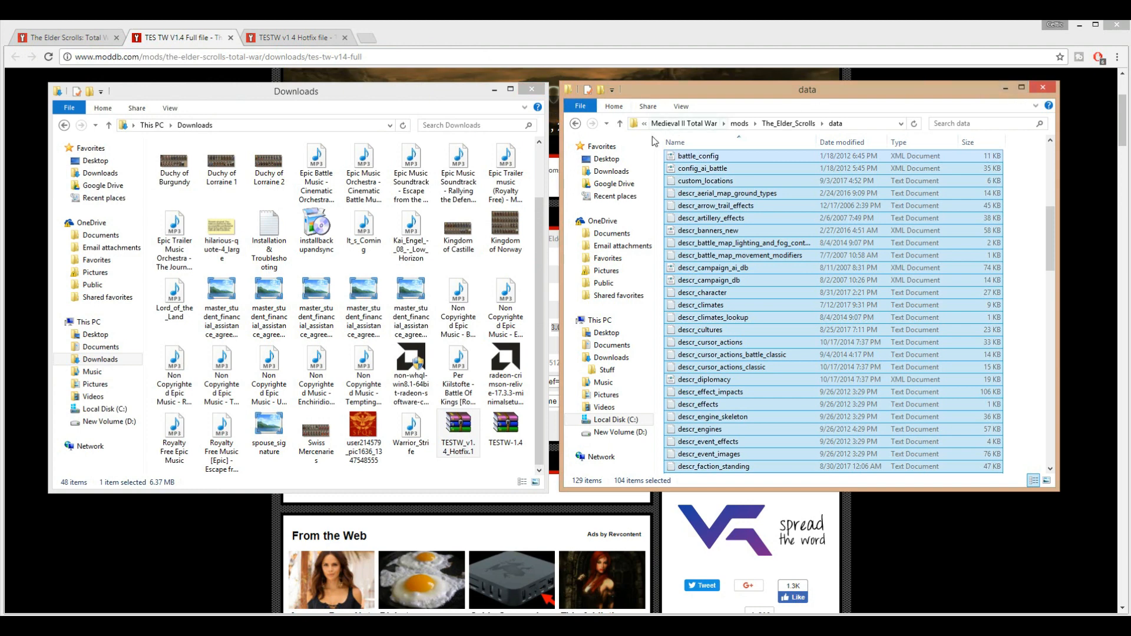
Try to move the TESTW_v1.4_Hotfix.1 and TESTW-1.4 archives from Downloads to the Mod Downloads folder on New Volume (D:).
{"action": "left_click", "coordinate": [620, 432]}
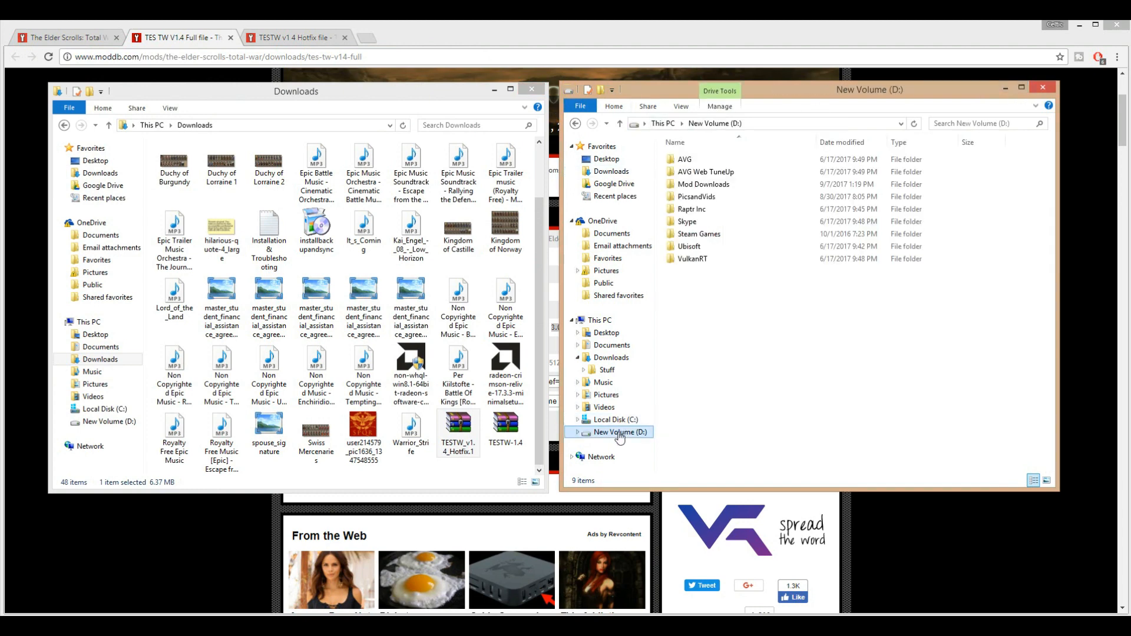
{"action": "double_click", "coordinate": [704, 184]}
{"action": "left_click", "coordinate": [510, 438]}
{"action": "left_click", "coordinate": [511, 437], "text": "ctrl"}
{"action": "right_click", "coordinate": [510, 437]}
{"action": "left_click", "coordinate": [545, 352]}
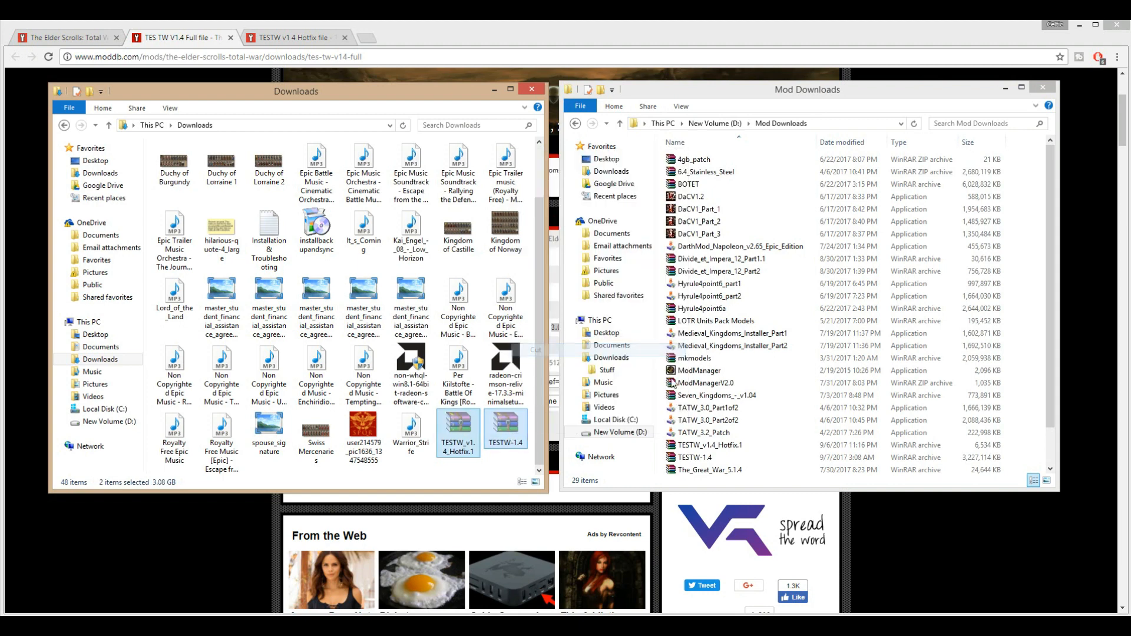
{"action": "right_click", "coordinate": [783, 424]}
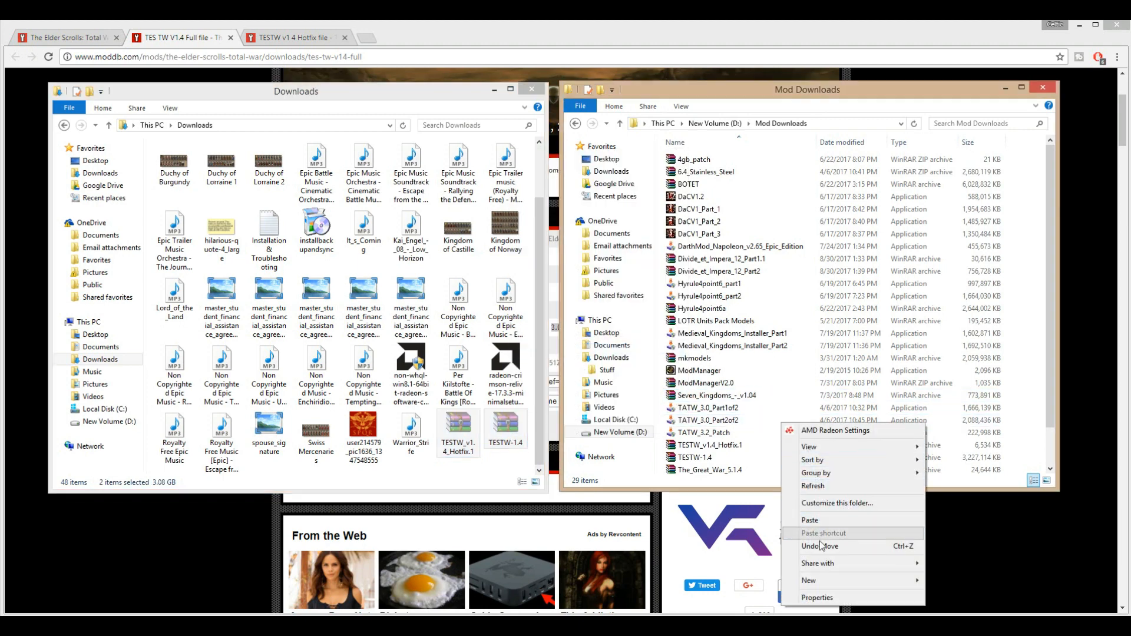
{"action": "left_click", "coordinate": [811, 520]}
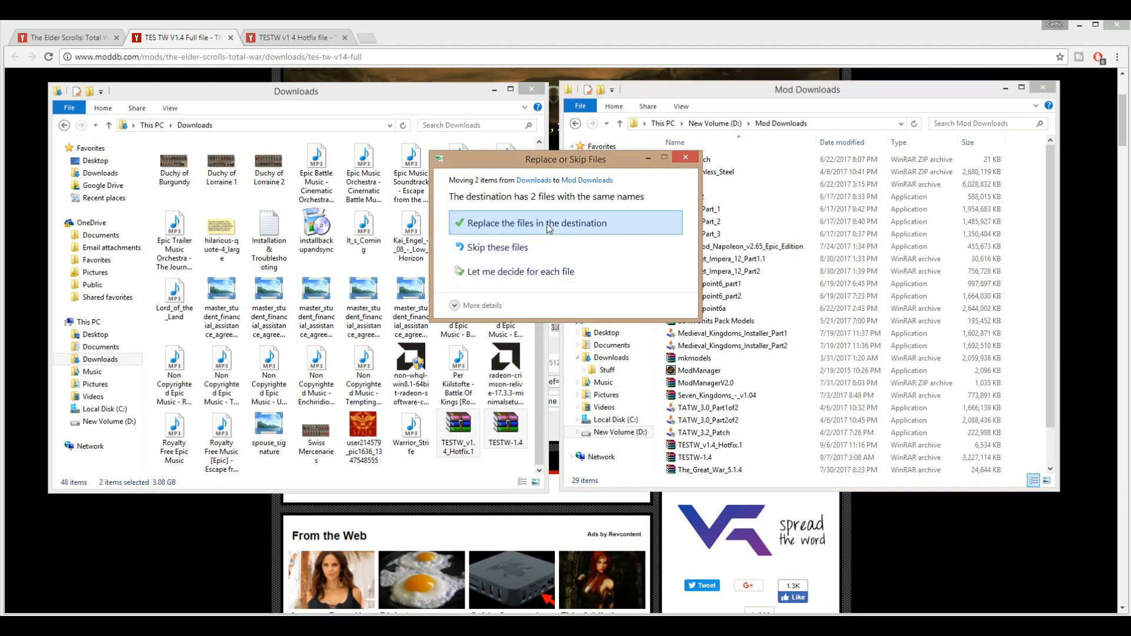
{"action": "left_click", "coordinate": [691, 159]}
Delete the TESTW_v1.4_Hotfix.1 and TESTW-1.4 archives from Downloads and close both folder windows.
{"action": "left_click", "coordinate": [455, 450]}
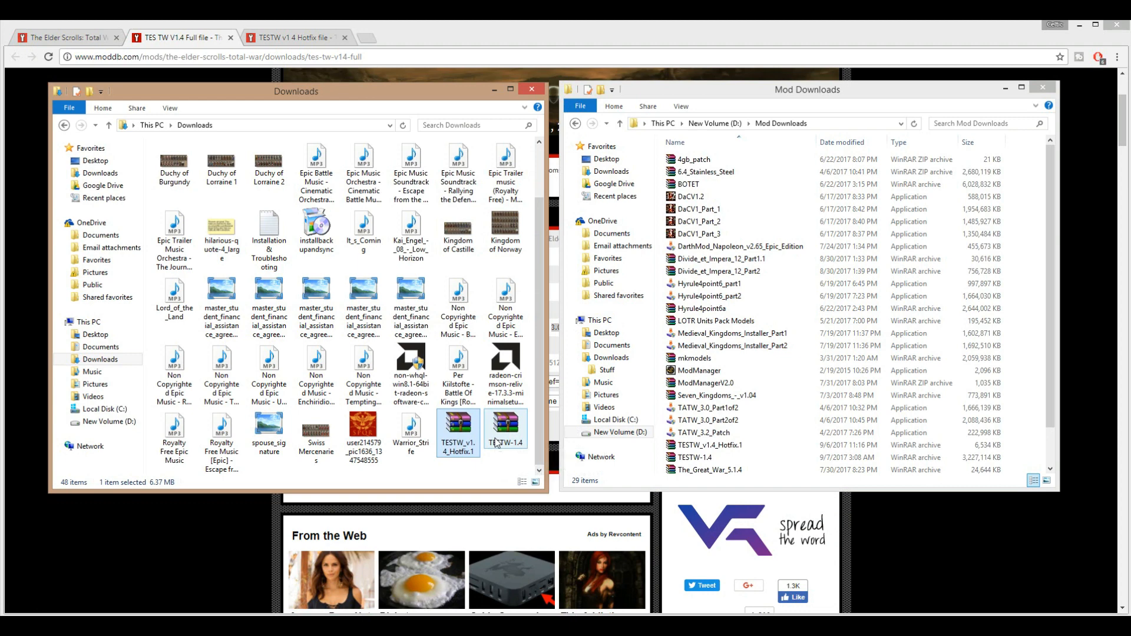
{"action": "right_click", "coordinate": [494, 439]}
{"action": "left_click", "coordinate": [458, 443]}
{"action": "left_click", "coordinate": [509, 436], "text": "ctrl"}
{"action": "right_click", "coordinate": [511, 435]}
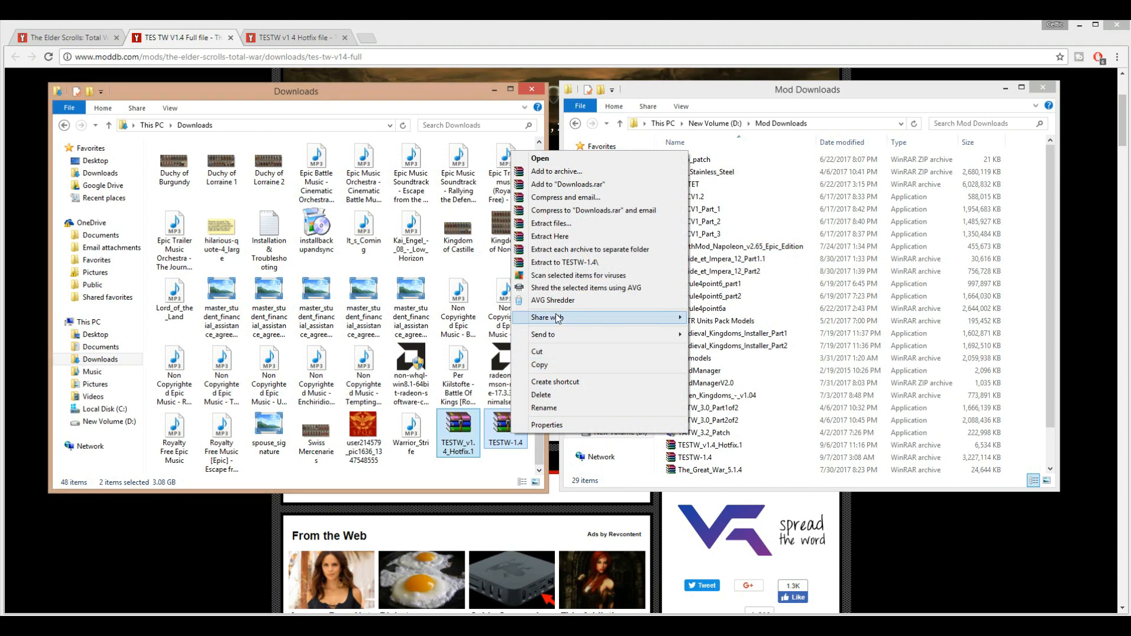
{"action": "mouse_move", "coordinate": [569, 334]}
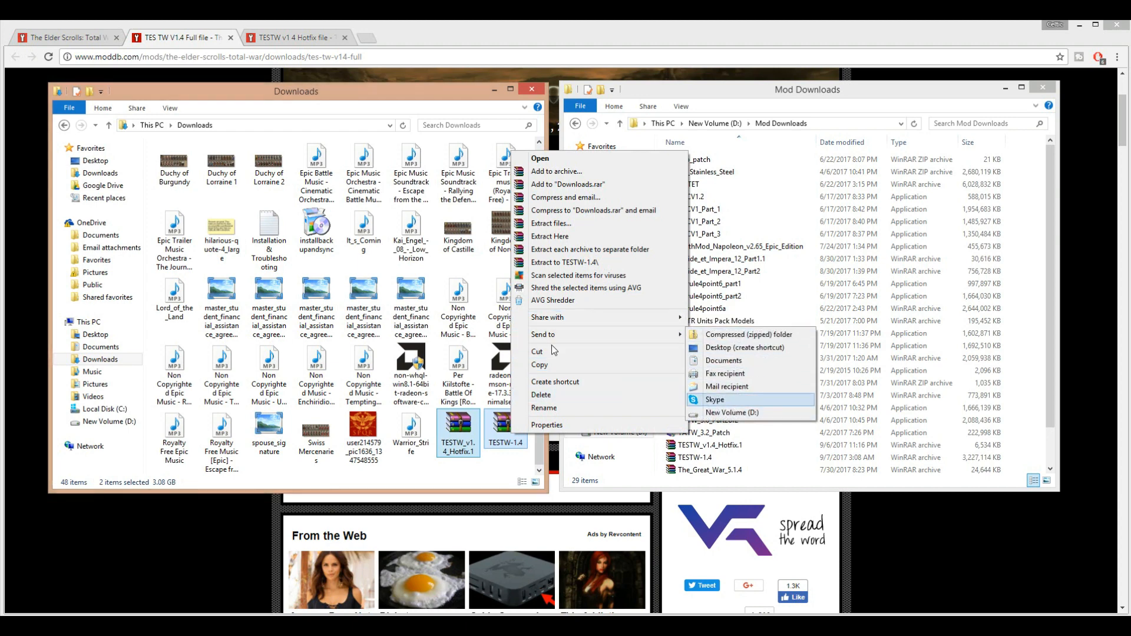
{"action": "left_click", "coordinate": [559, 396]}
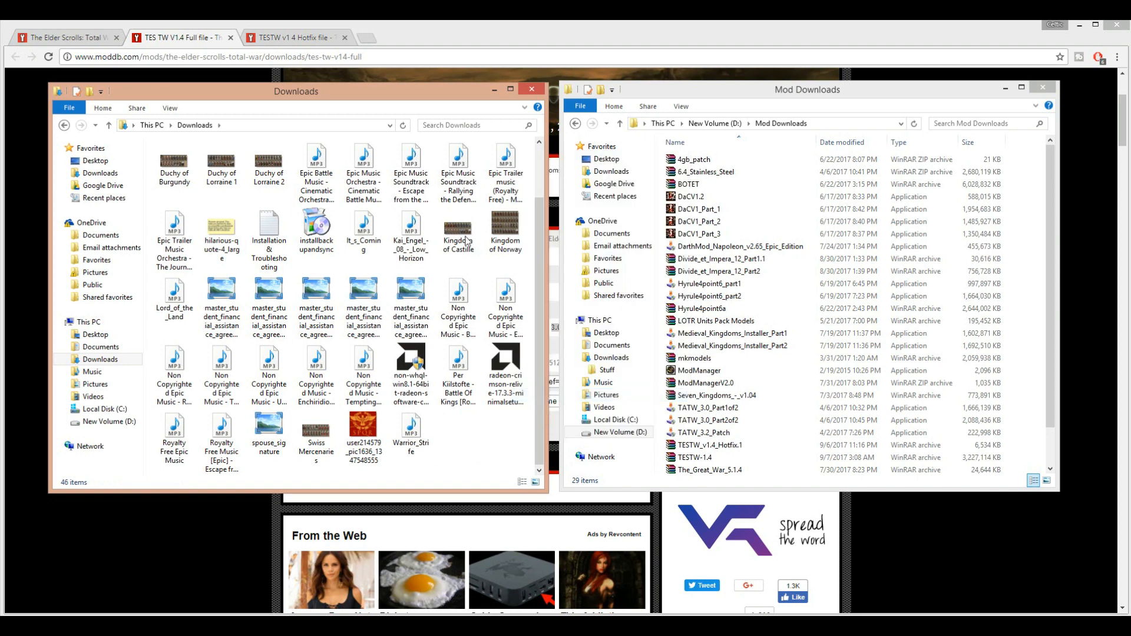
{"action": "left_click", "coordinate": [533, 90]}
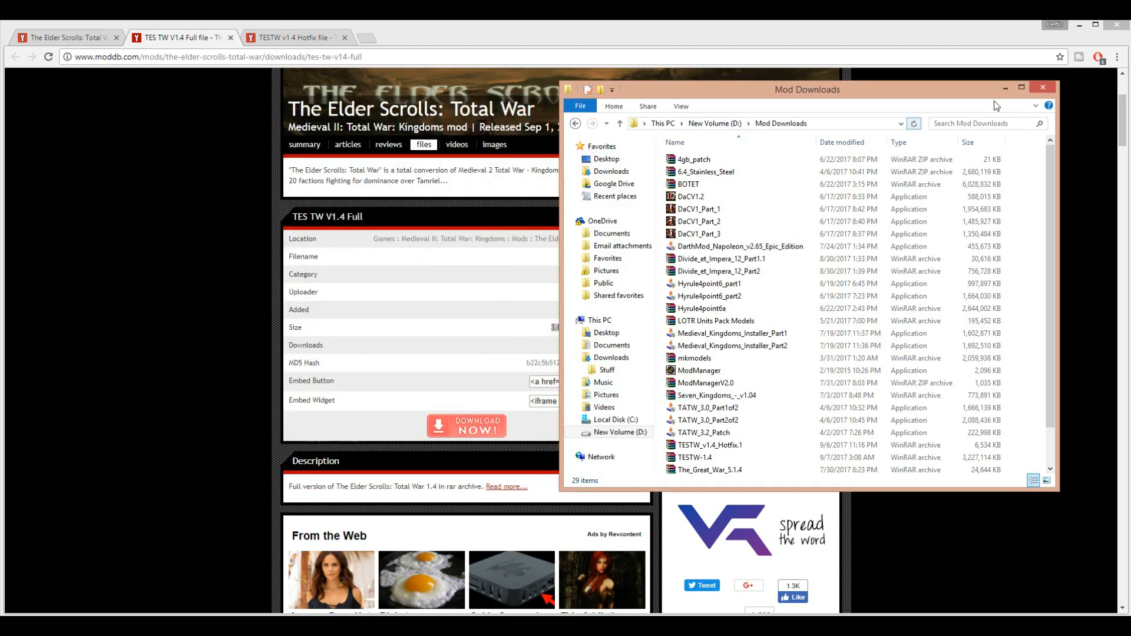
{"action": "left_click", "coordinate": [1043, 88]}
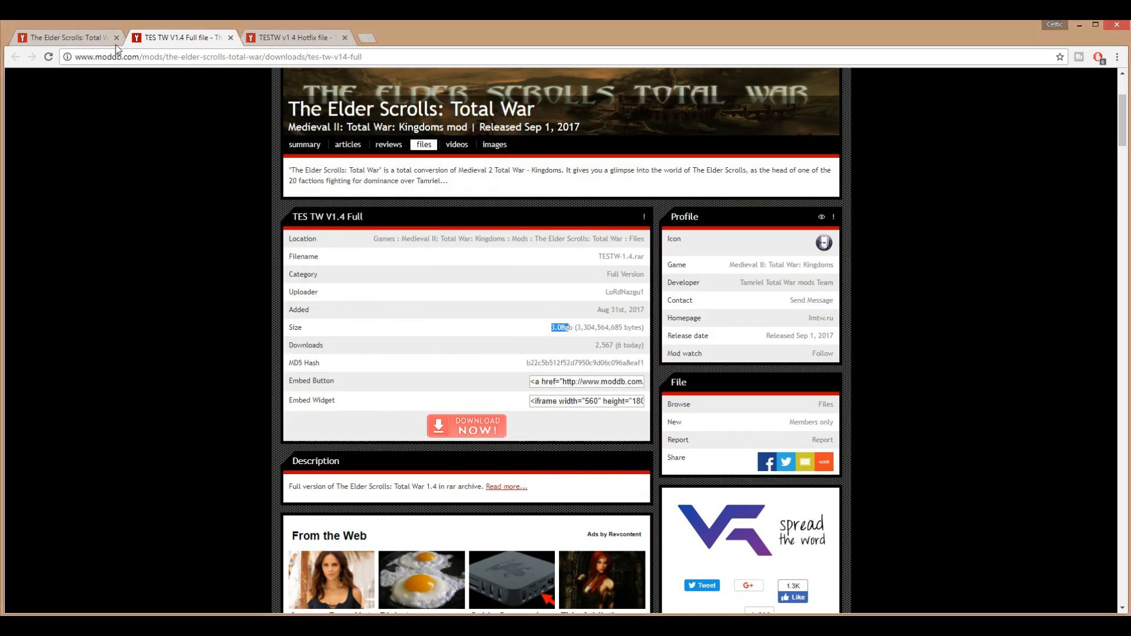
Close the browser and open the Medieval II Total War folder under Local Disk (C:), Program Files (x86), Steam, steamapps, common in a new folder window.
{"action": "left_click", "coordinate": [1117, 27]}
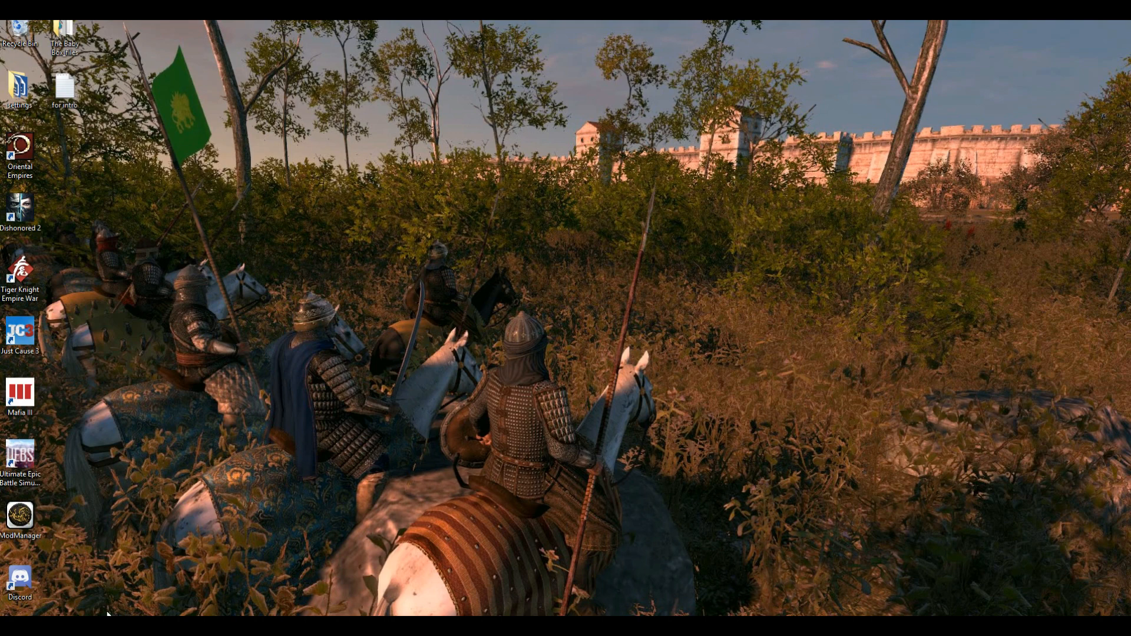
{"action": "key", "text": "super+e"}
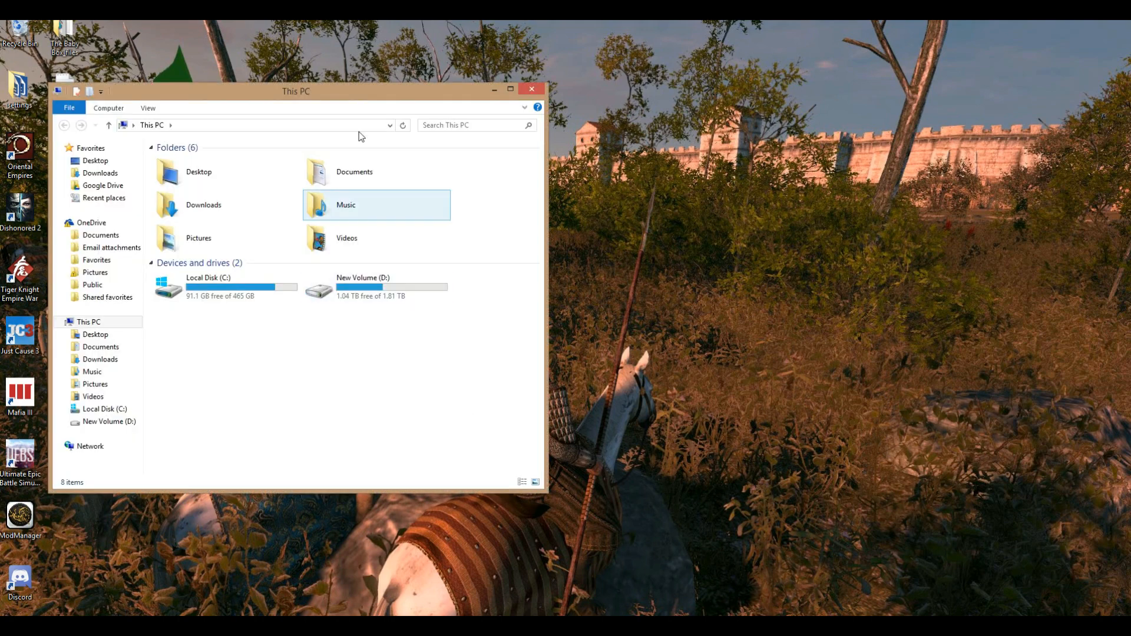
{"action": "left_click_drag", "start_coordinate": [347, 85], "coordinate": [837, 79]}
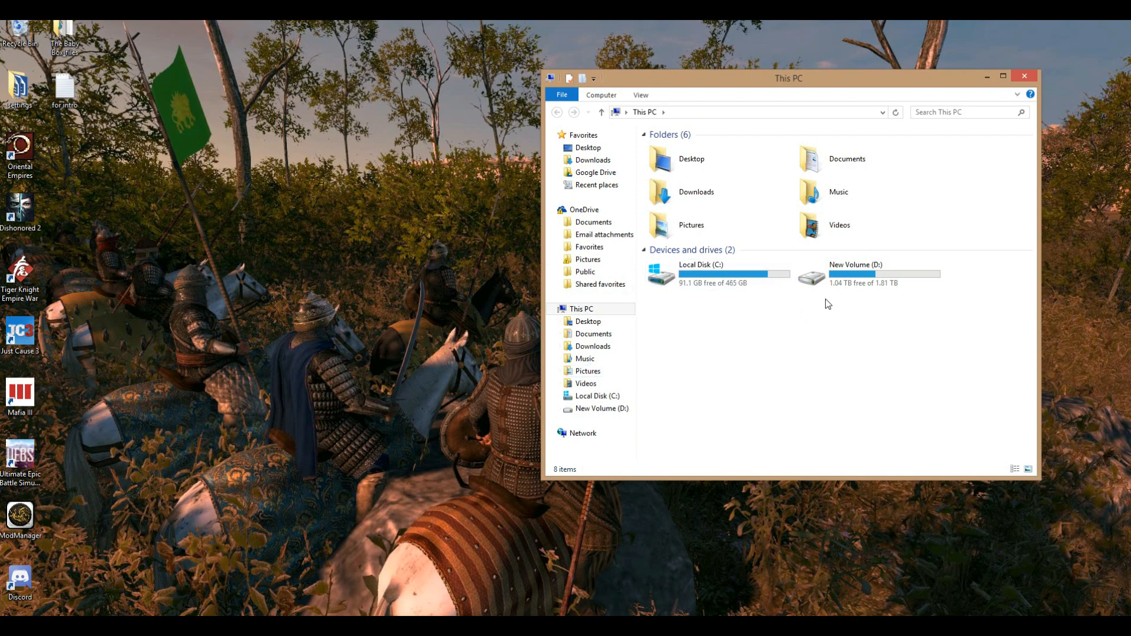
{"action": "double_click", "coordinate": [709, 272]}
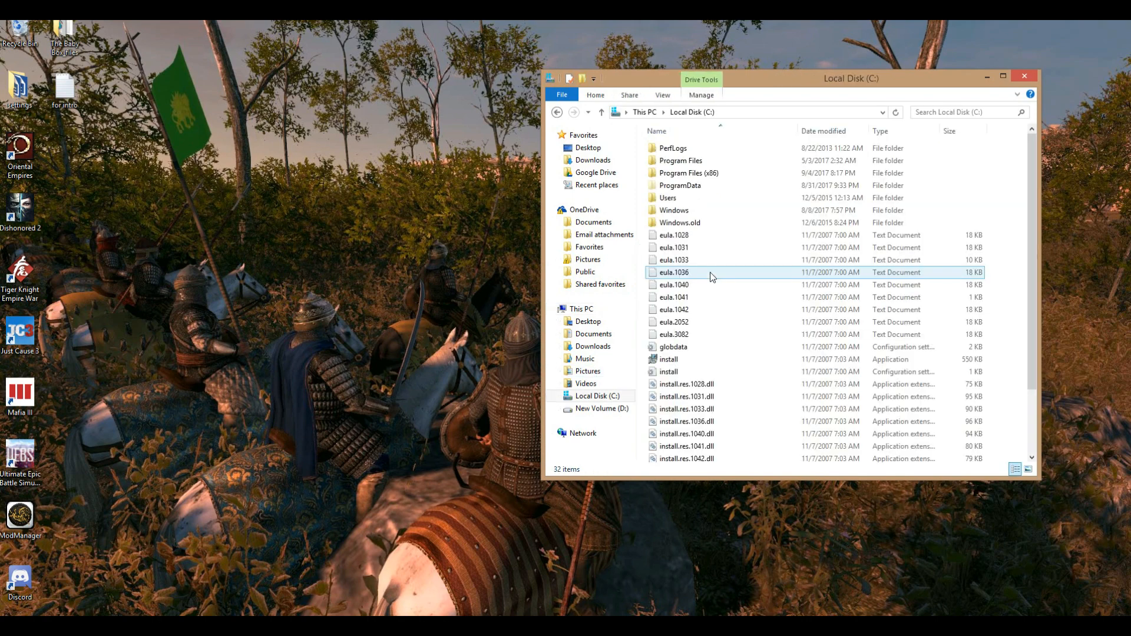
{"action": "double_click", "coordinate": [710, 174]}
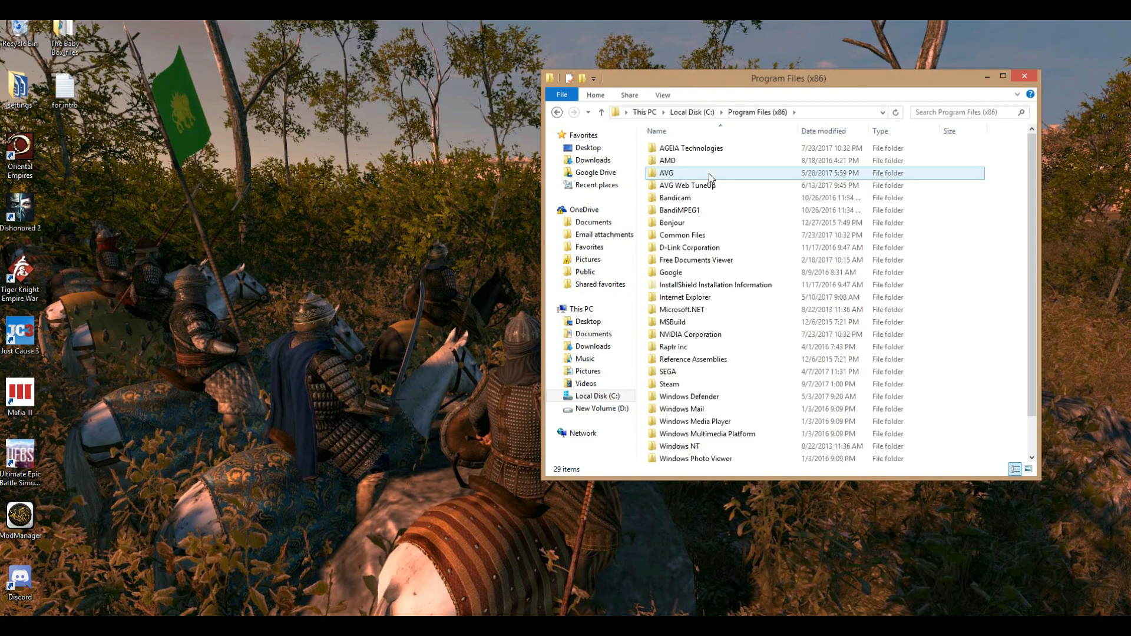
{"action": "double_click", "coordinate": [692, 384]}
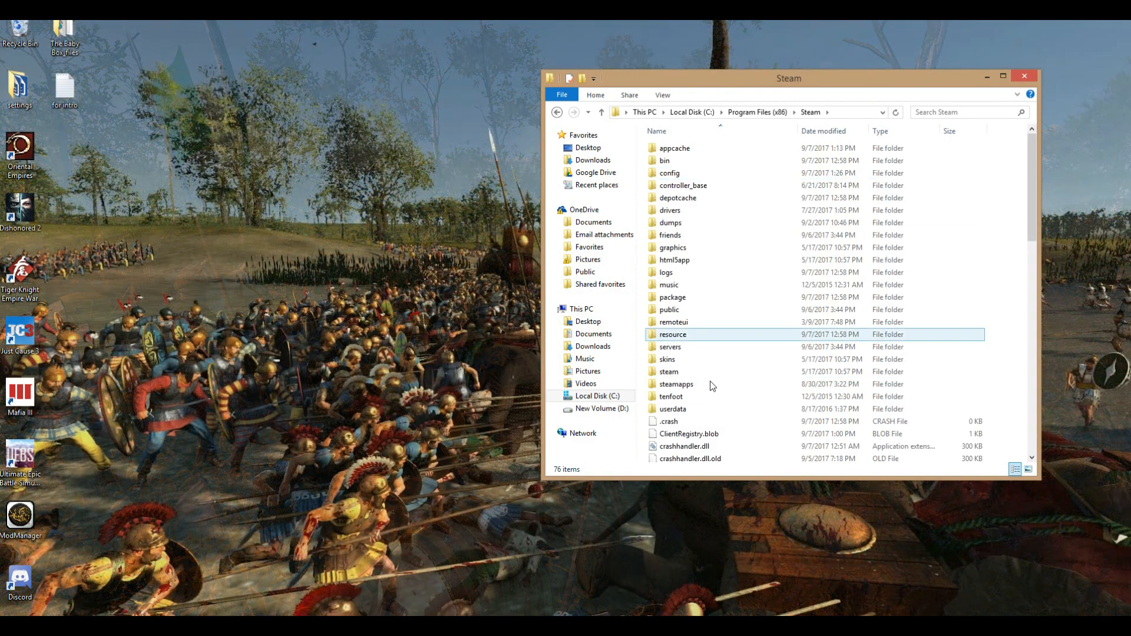
{"action": "double_click", "coordinate": [684, 386]}
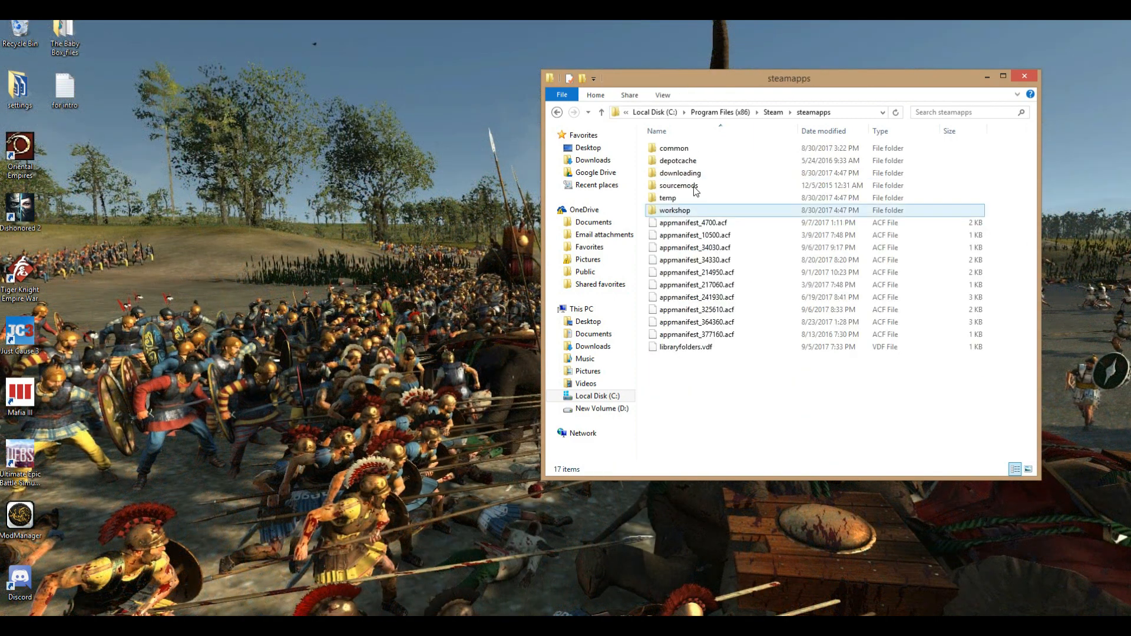
{"action": "double_click", "coordinate": [688, 151]}
{"action": "left_click", "coordinate": [688, 152]}
{"action": "double_click", "coordinate": [688, 151]}
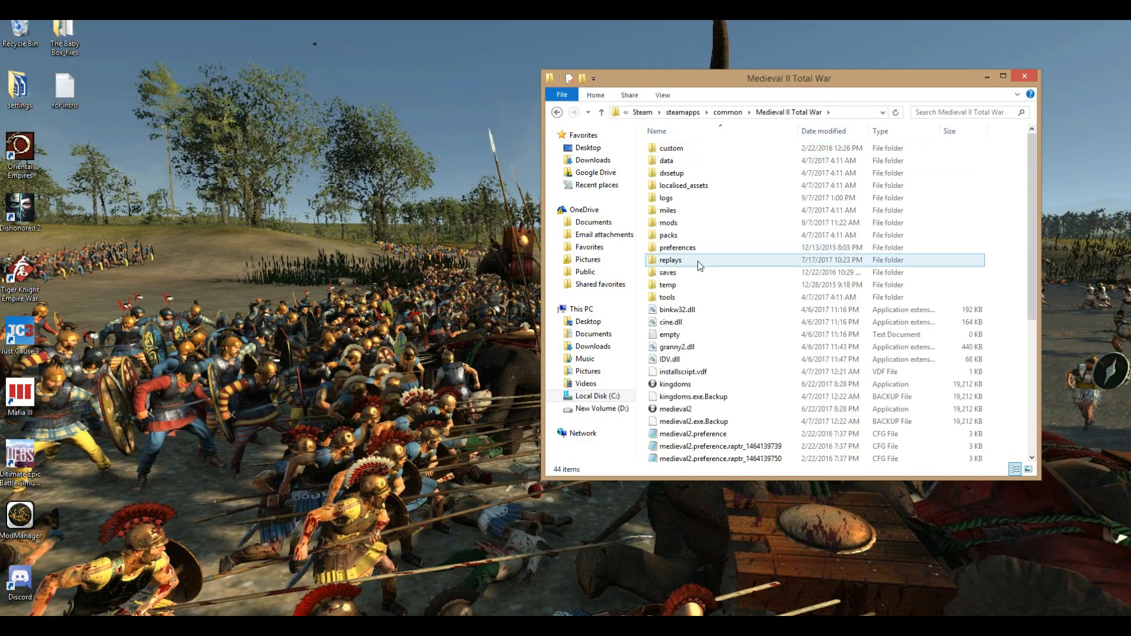
Open the The_Elder_Scrolls folder inside mods and select the TESTW Launcher application.
{"action": "double_click", "coordinate": [680, 221]}
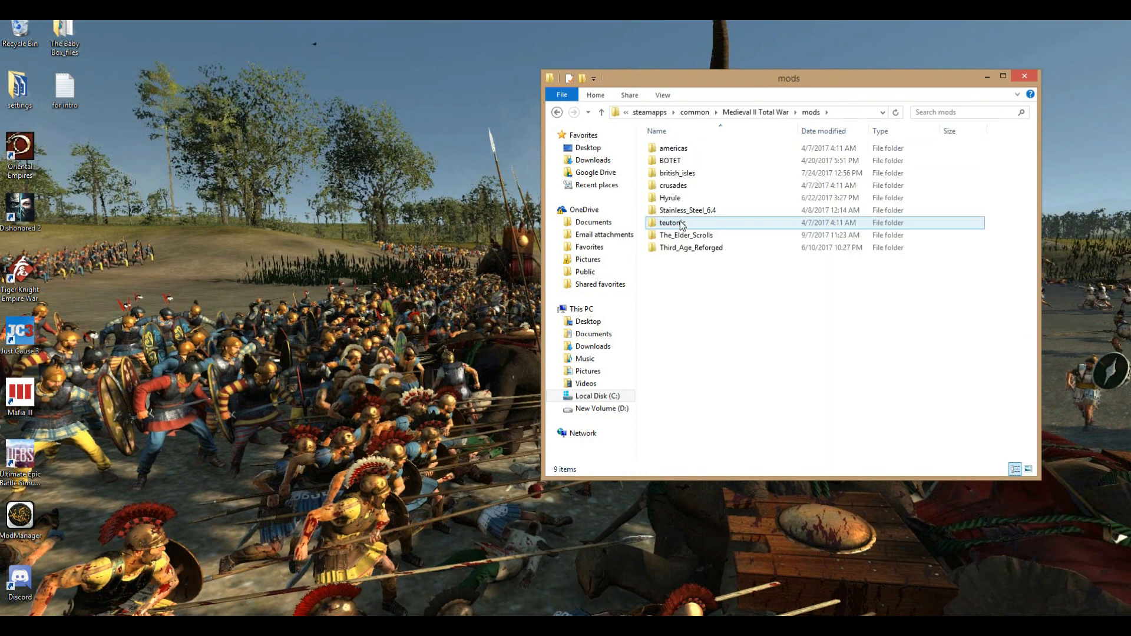
{"action": "double_click", "coordinate": [685, 236]}
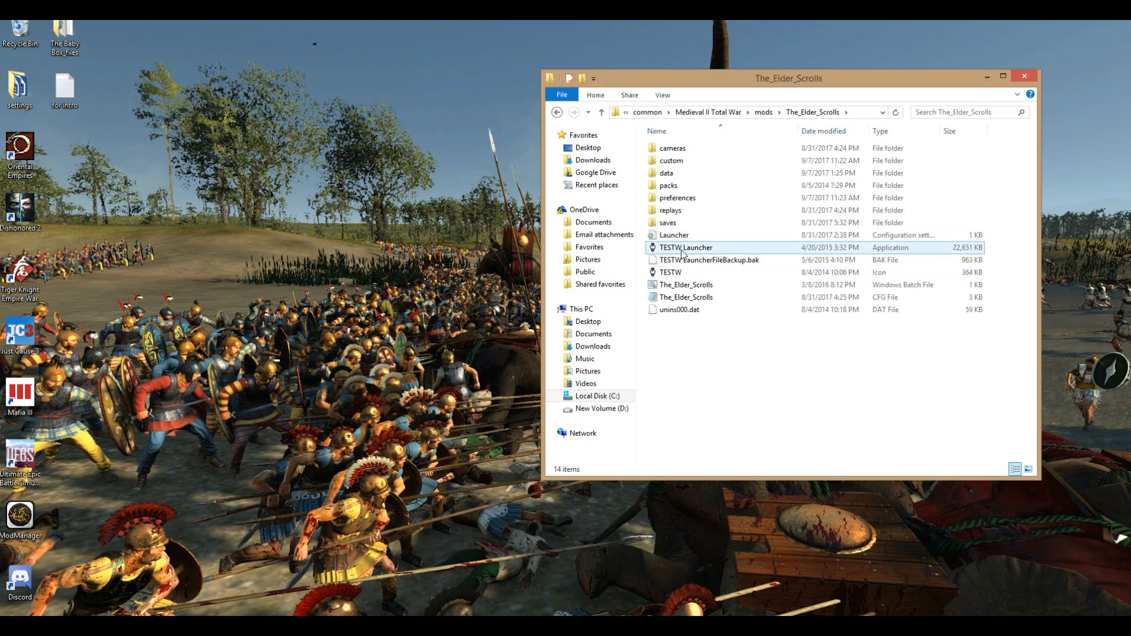
{"action": "left_click", "coordinate": [675, 249]}
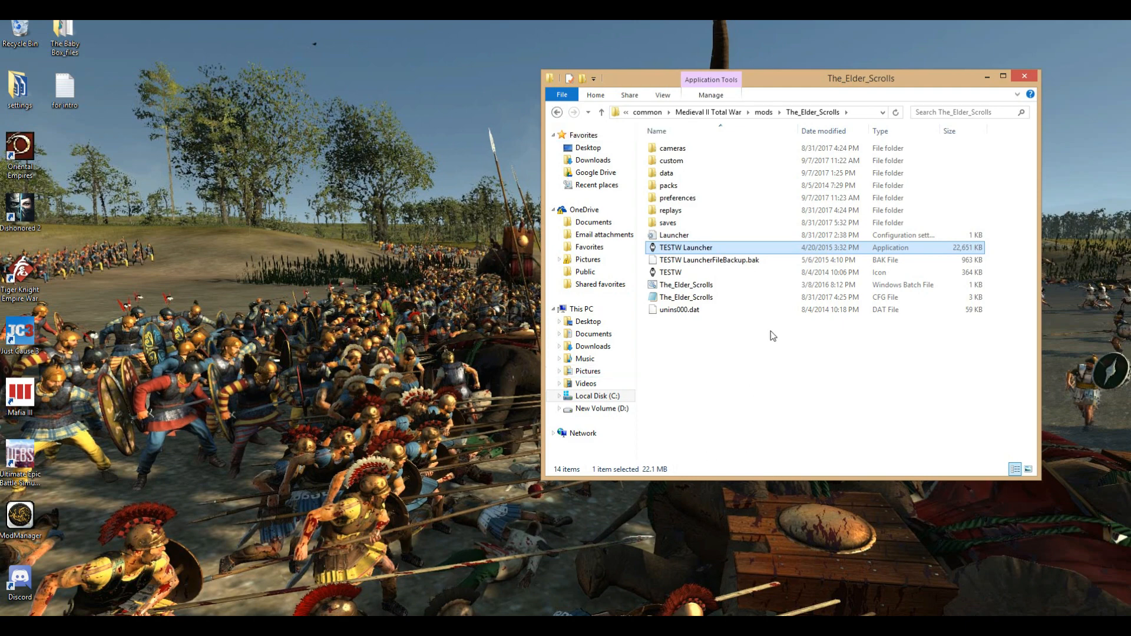
Return to the Medieval II Total War folder and remove the kingdoms application from it.
{"action": "left_click", "coordinate": [557, 113]}
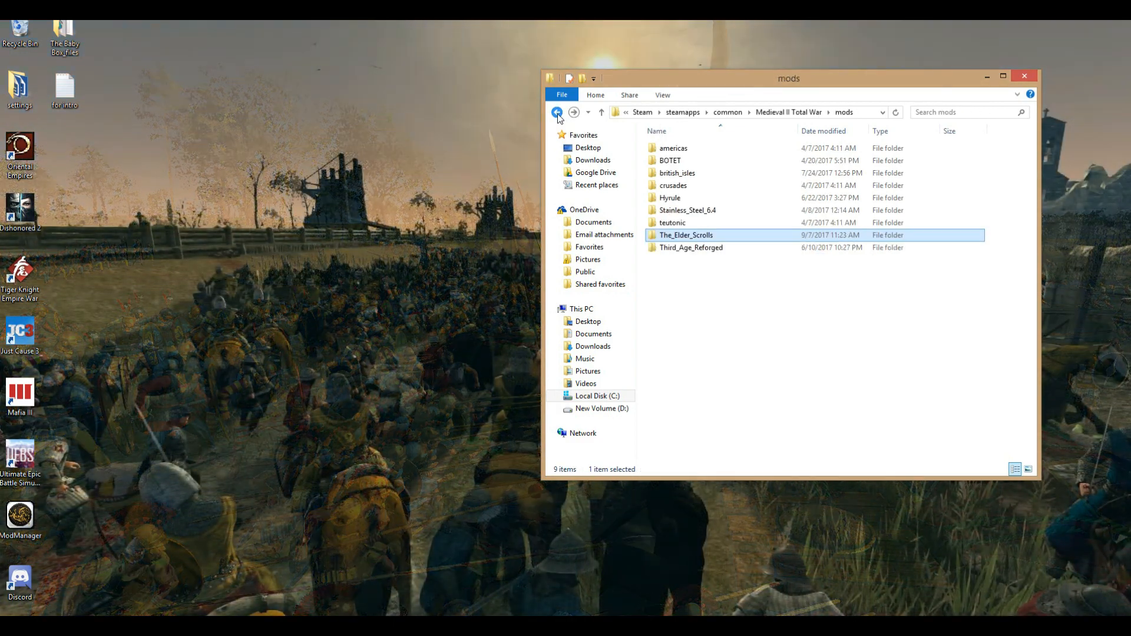
{"action": "left_click", "coordinate": [557, 114]}
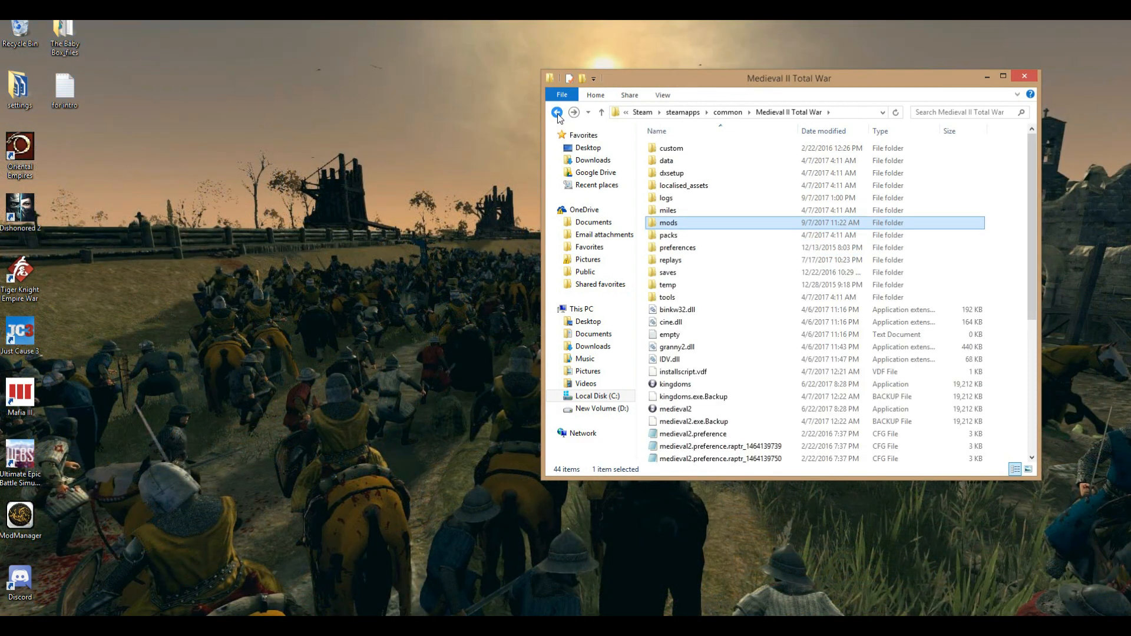
{"action": "left_click", "coordinate": [675, 385]}
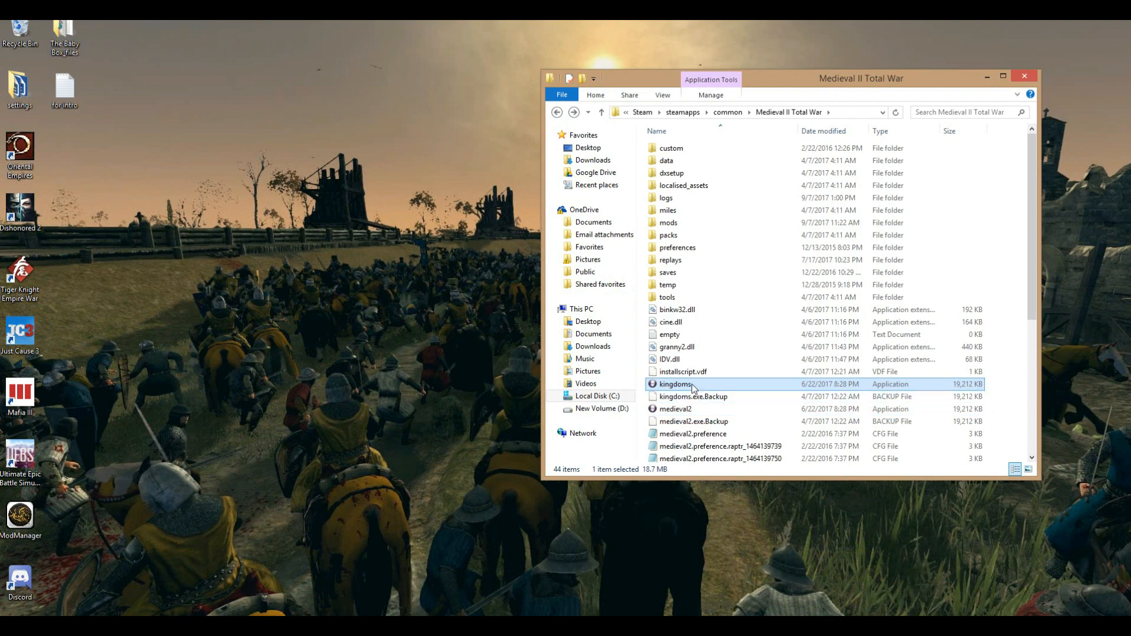
{"action": "left_click_drag", "start_coordinate": [690, 389], "coordinate": [73, 43]}
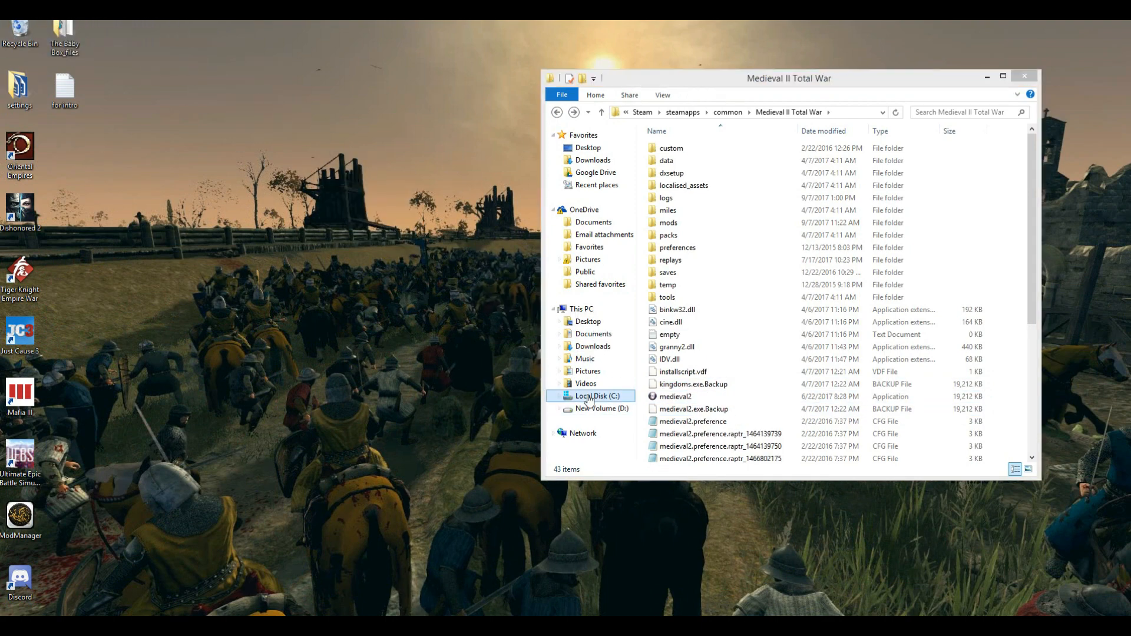
Copy the medieval2 application from the Medieval II Total War folder and paste the copy onto the desktop.
{"action": "left_click", "coordinate": [685, 398]}
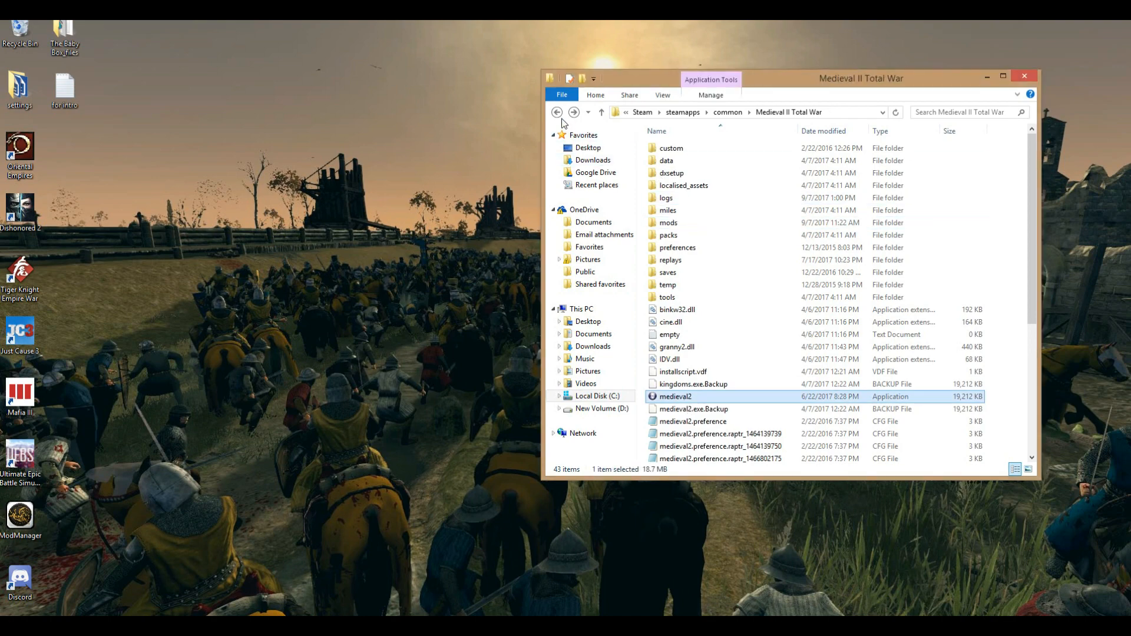
{"action": "left_click", "coordinate": [557, 113]}
{"action": "double_click", "coordinate": [696, 151]}
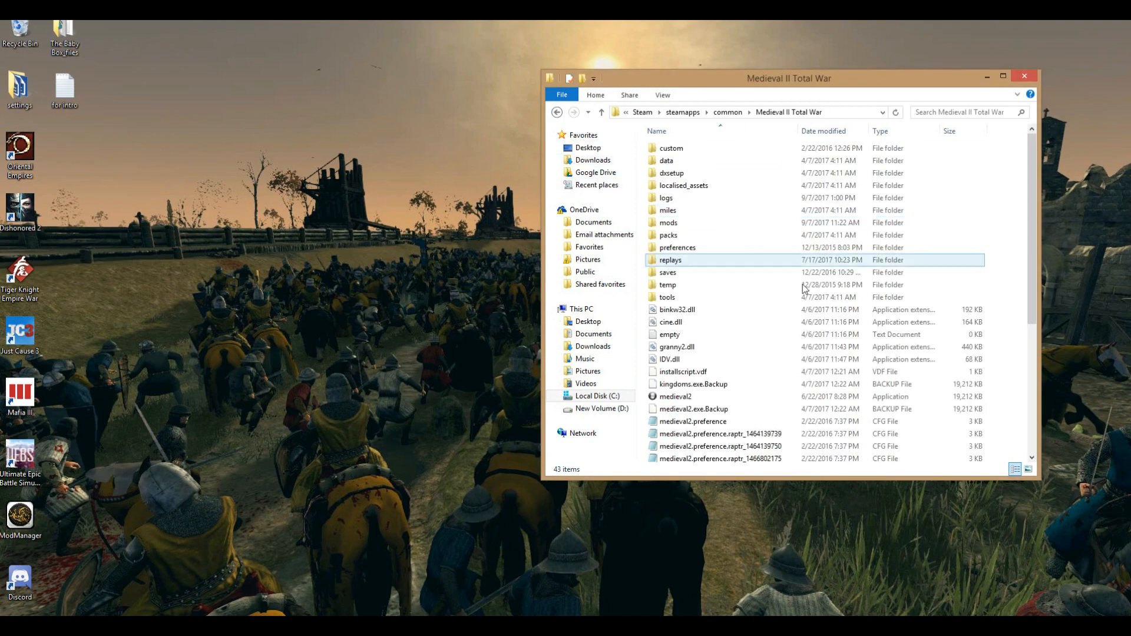
{"action": "scroll", "coordinate": [699, 343], "scroll_direction": "down", "scroll_amount": 3}
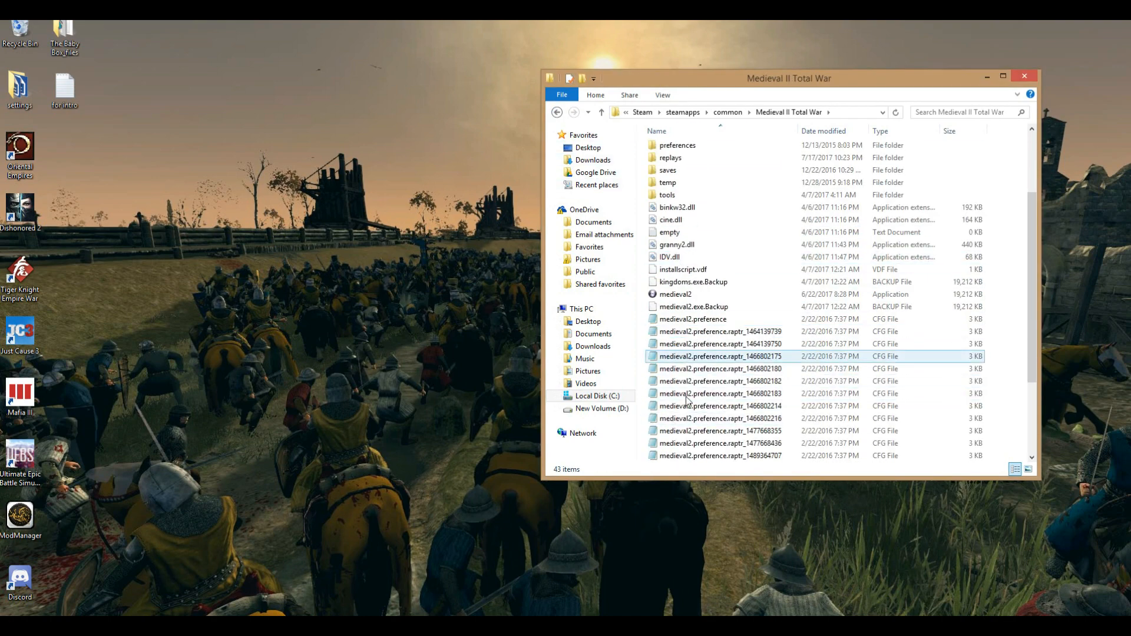
{"action": "left_click", "coordinate": [699, 298]}
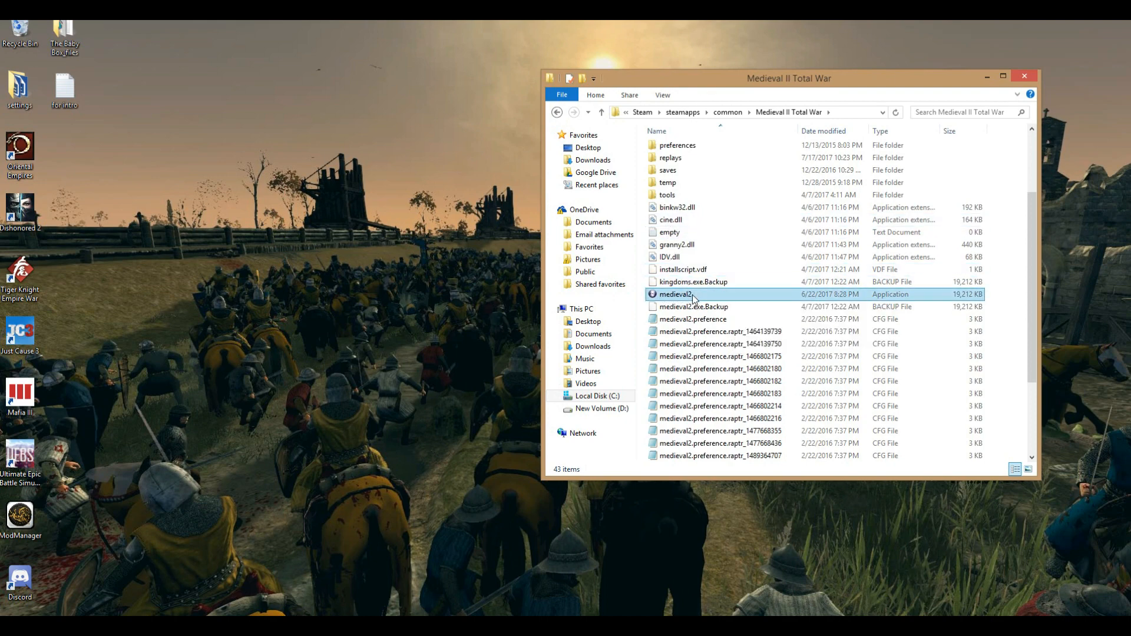
{"action": "right_click", "coordinate": [678, 299]}
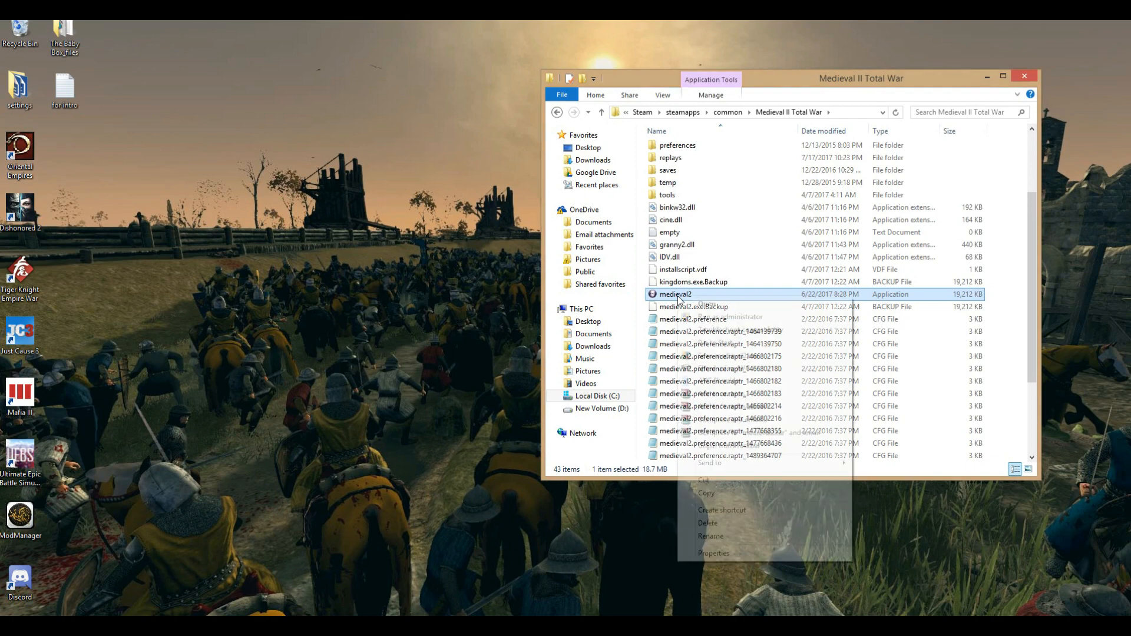
{"action": "left_click", "coordinate": [709, 493]}
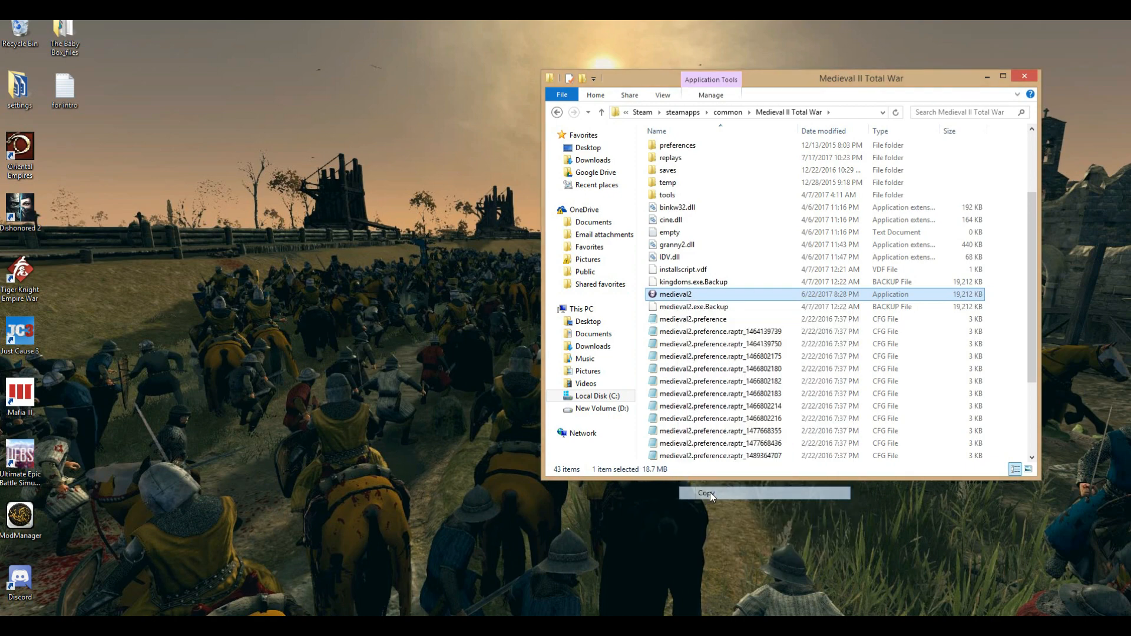
{"action": "right_click", "coordinate": [324, 277]}
{"action": "left_click", "coordinate": [354, 345]}
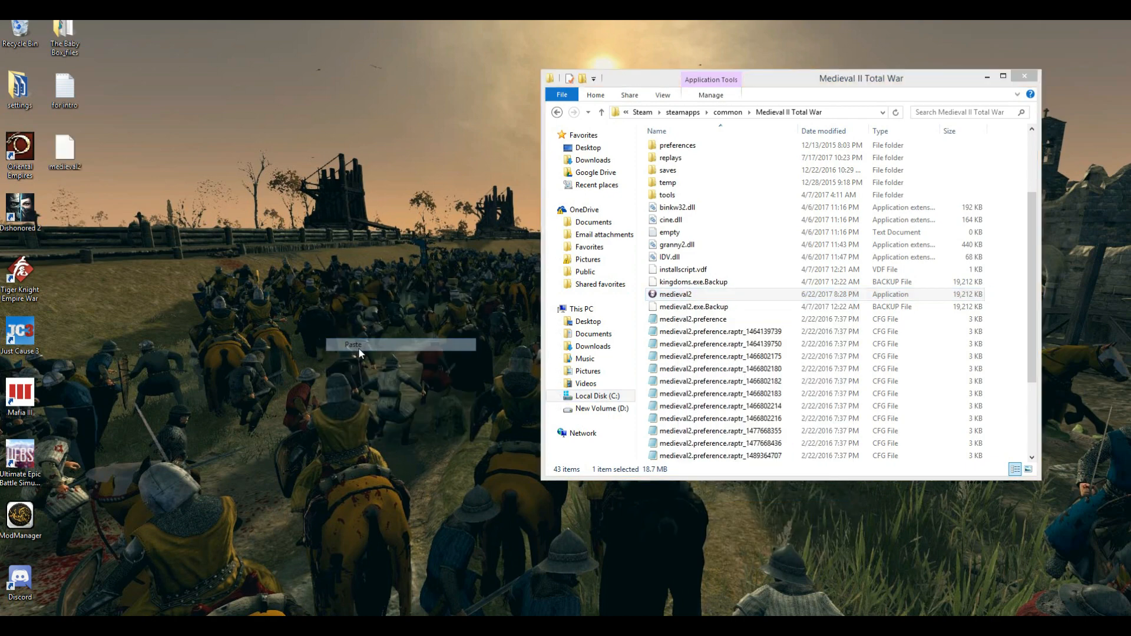
Rename the desktop copy as kingdoms, move it into the Medieval II Total War folder and compare it with medieval2.
{"action": "key", "text": "F2"}
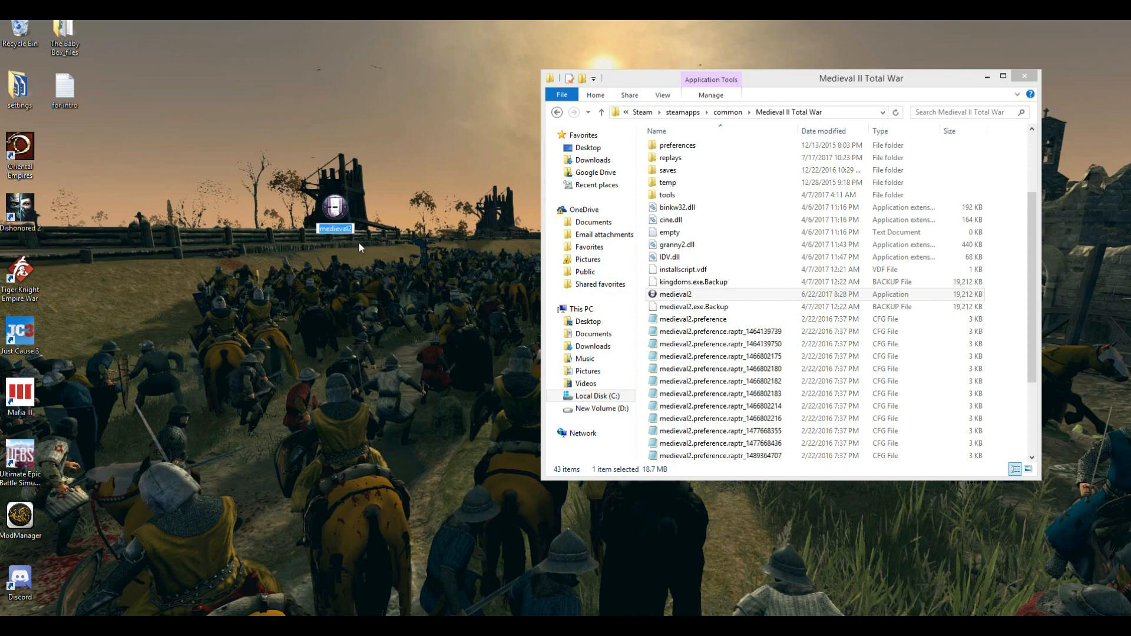
{"action": "type", "text": "kingdoms"}
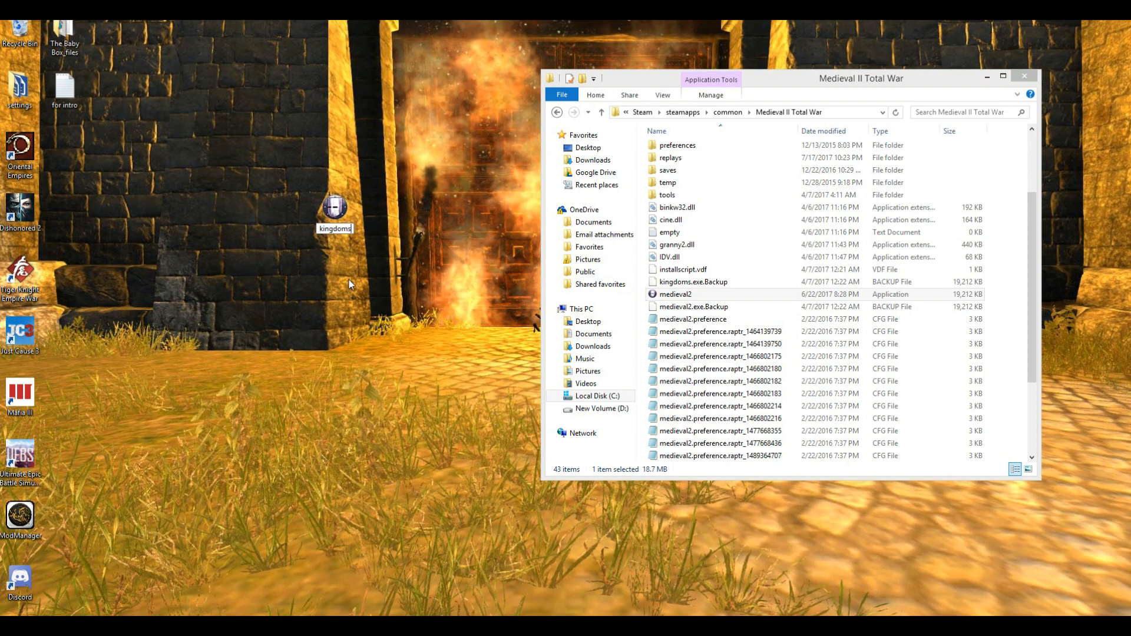
{"action": "key", "text": "Return"}
{"action": "left_click_drag", "start_coordinate": [330, 215], "coordinate": [701, 283]}
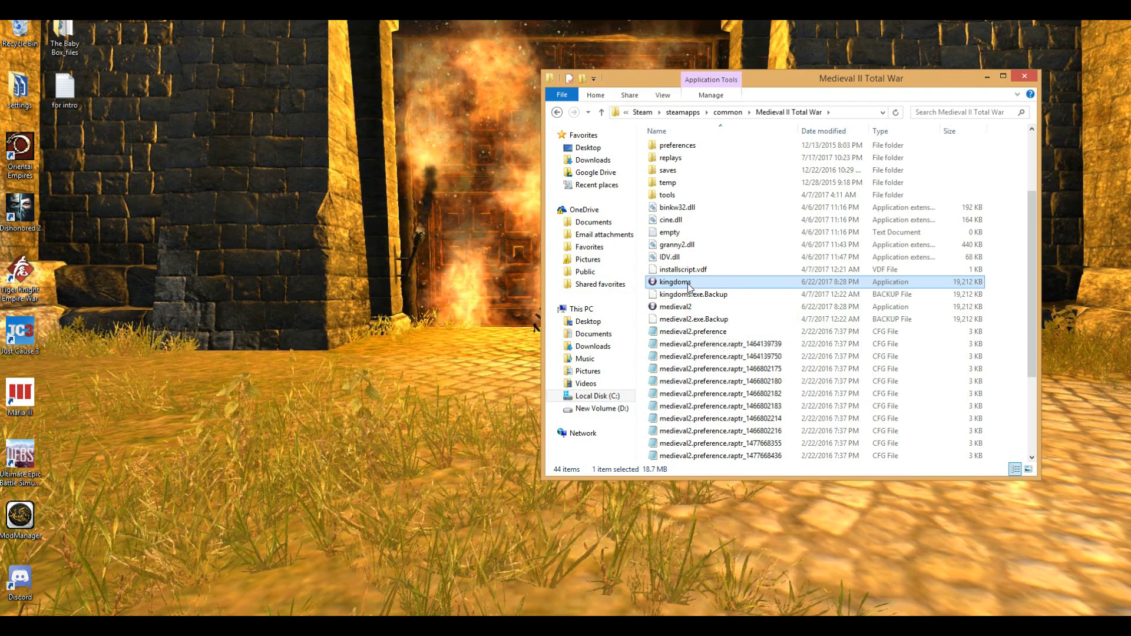
{"action": "left_click", "coordinate": [679, 309]}
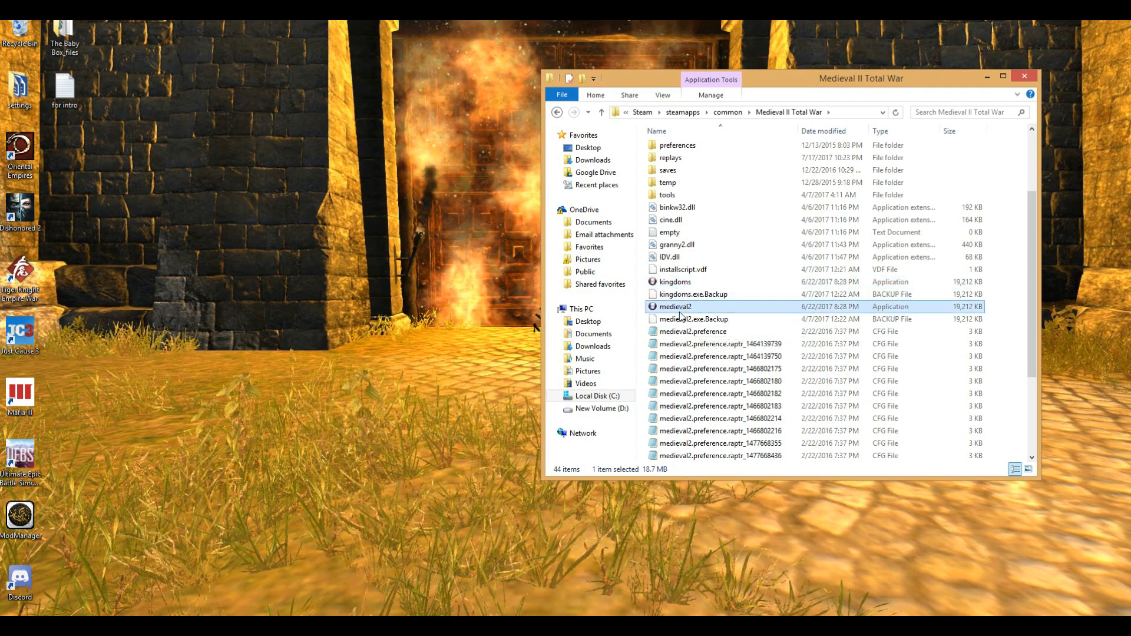
{"action": "left_click", "coordinate": [675, 283]}
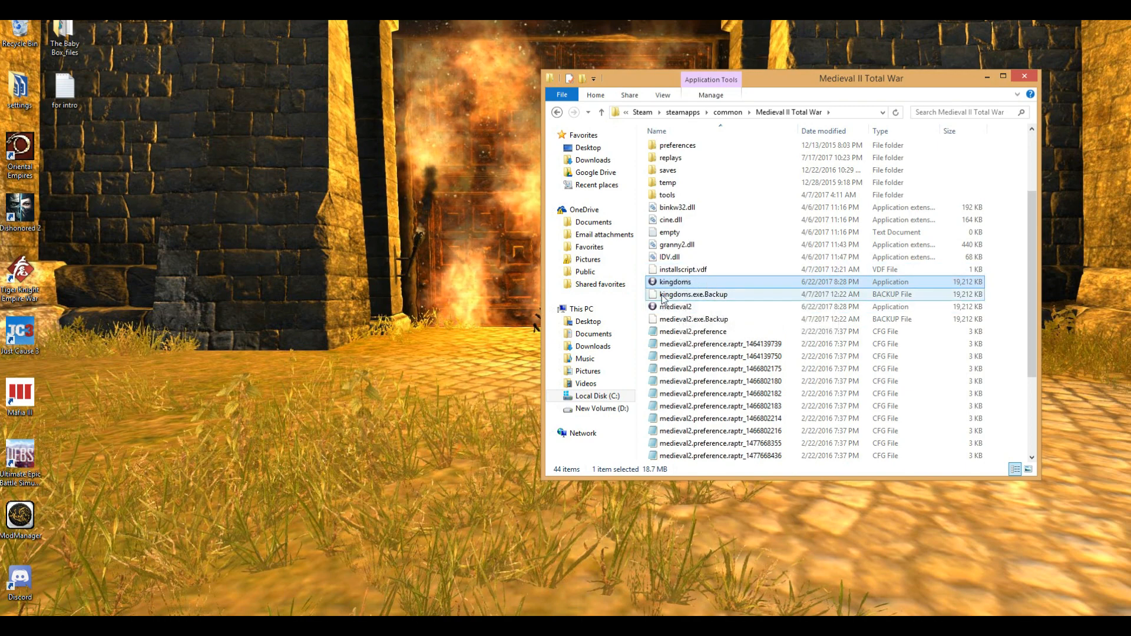
Reopen the The_Elder_Scrolls folder inside Medieval II Total War's mods folder and start the mod with TESTW Launcher.
{"action": "left_click", "coordinate": [557, 112]}
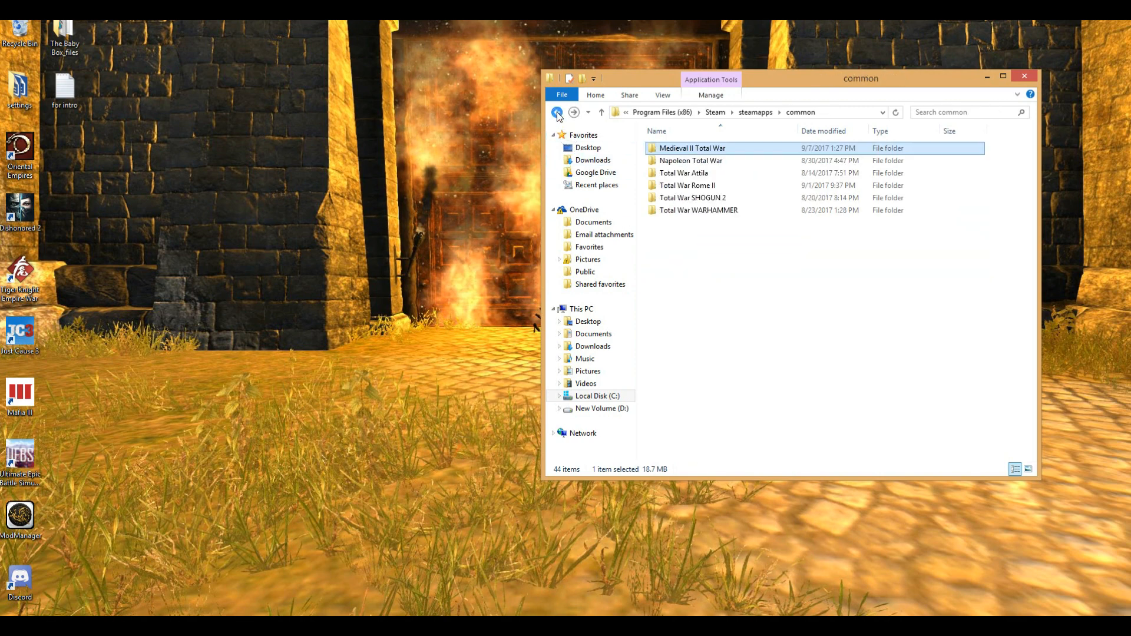
{"action": "double_click", "coordinate": [683, 148]}
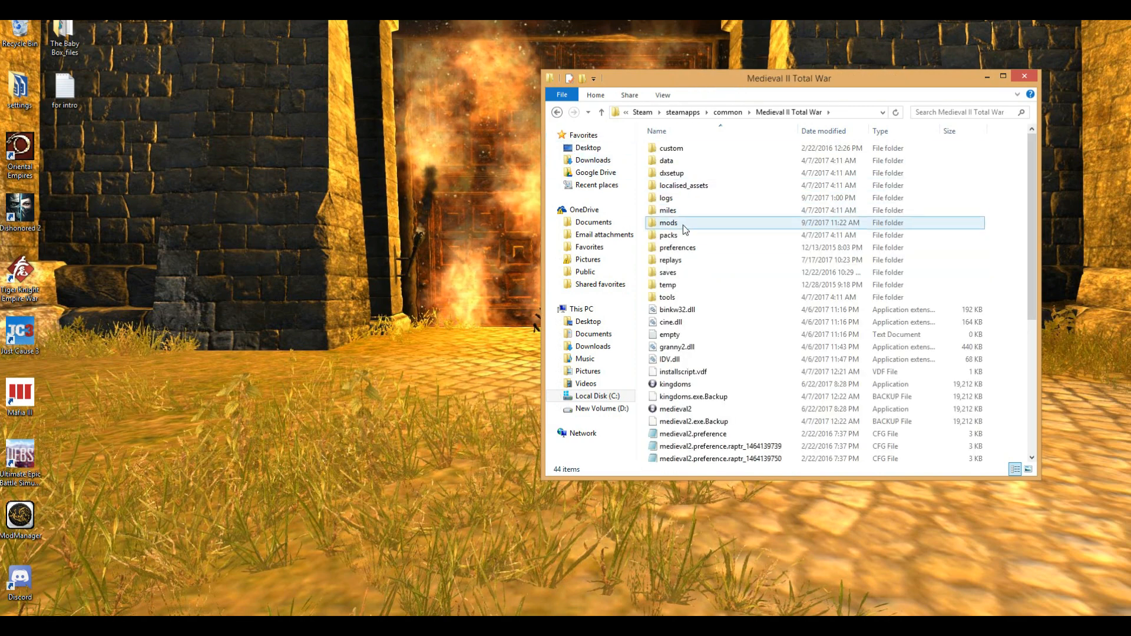
{"action": "double_click", "coordinate": [689, 223]}
{"action": "double_click", "coordinate": [687, 235]}
{"action": "left_click", "coordinate": [688, 248]}
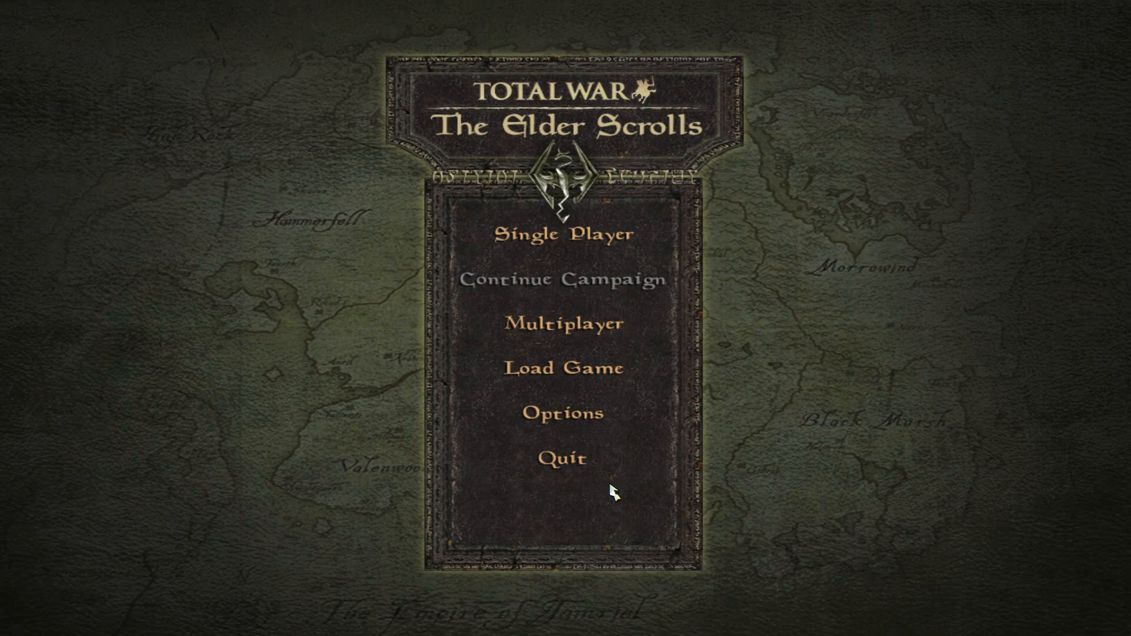
Open the single-player The Elder Scrolls campaign setup and view the Great House Dagoth, Great House Dres and Great House Redoran factions.
{"action": "left_click", "coordinate": [537, 240]}
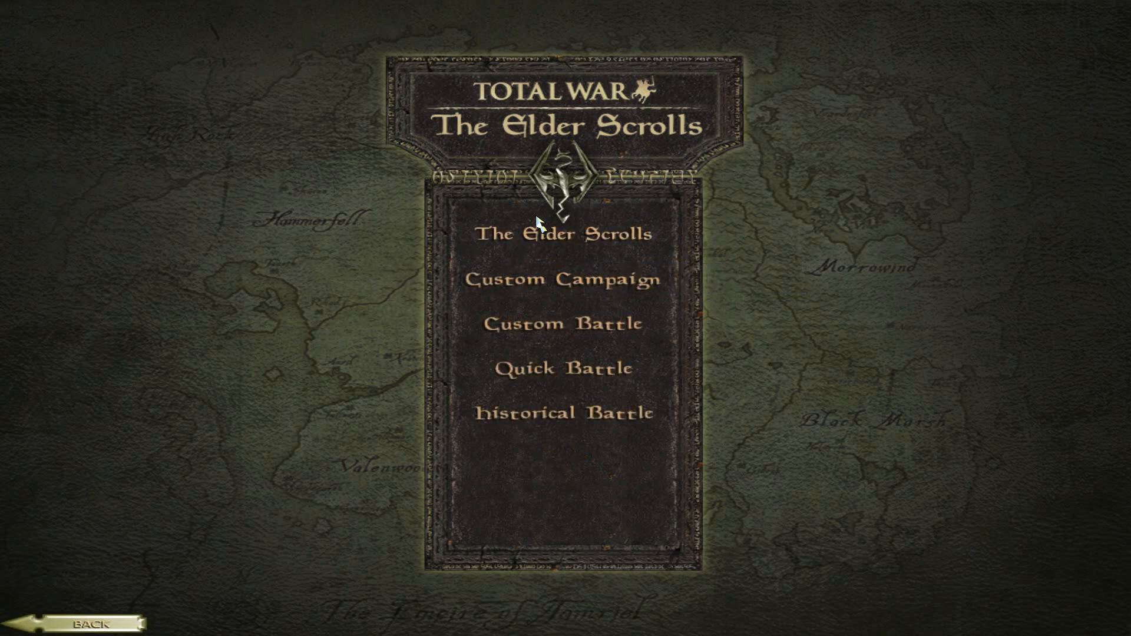
{"action": "left_click", "coordinate": [521, 243]}
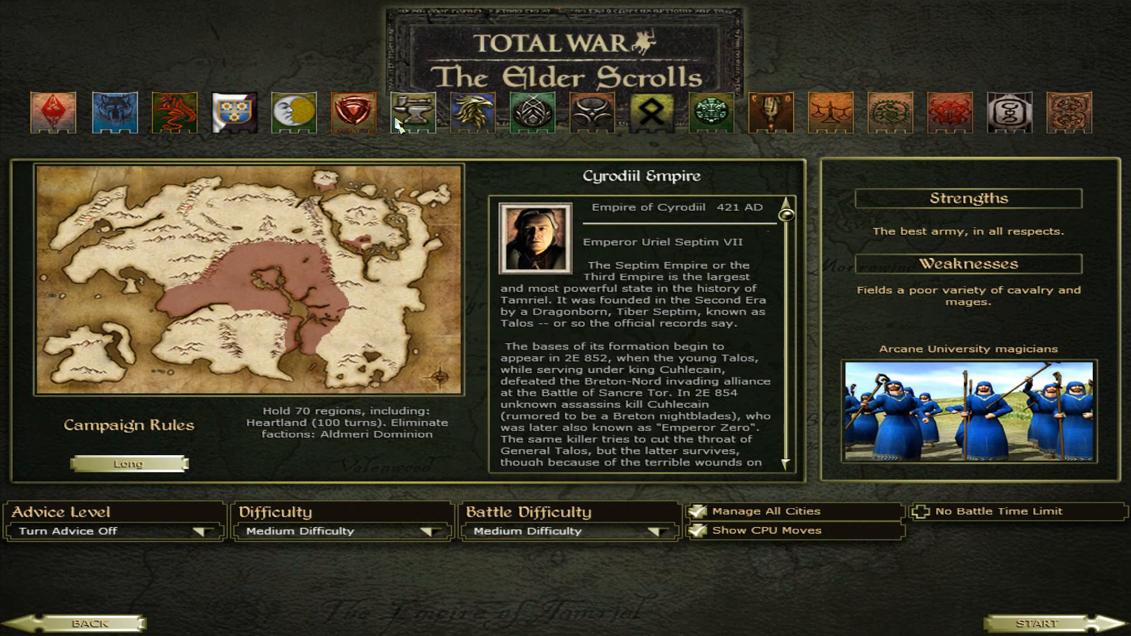
{"action": "left_click", "coordinate": [1073, 111]}
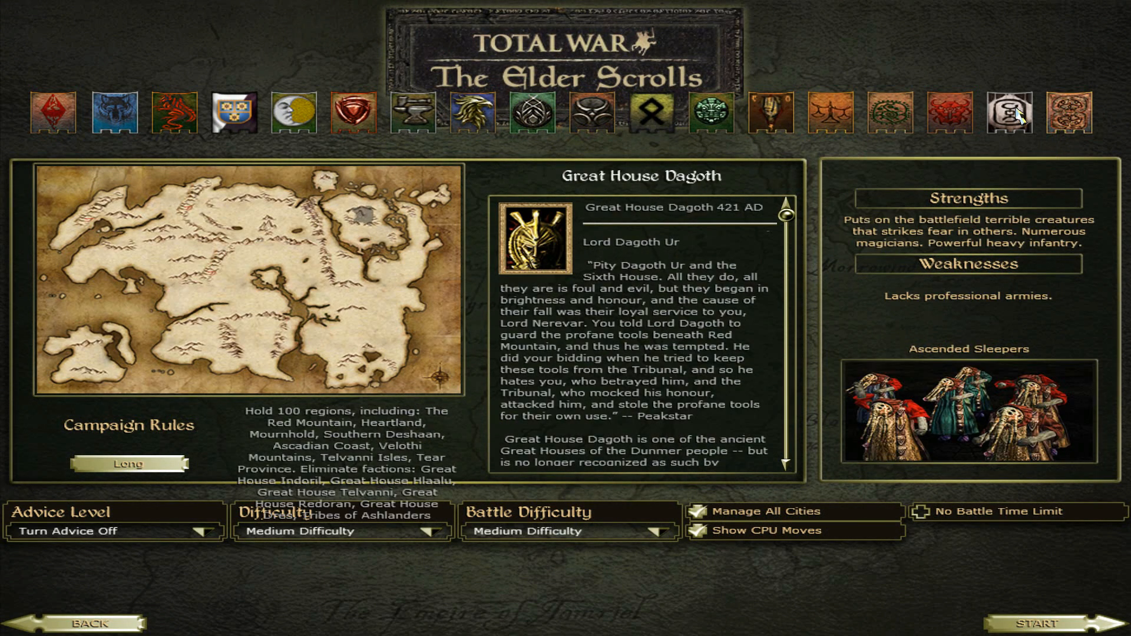
{"action": "left_click", "coordinate": [1008, 116]}
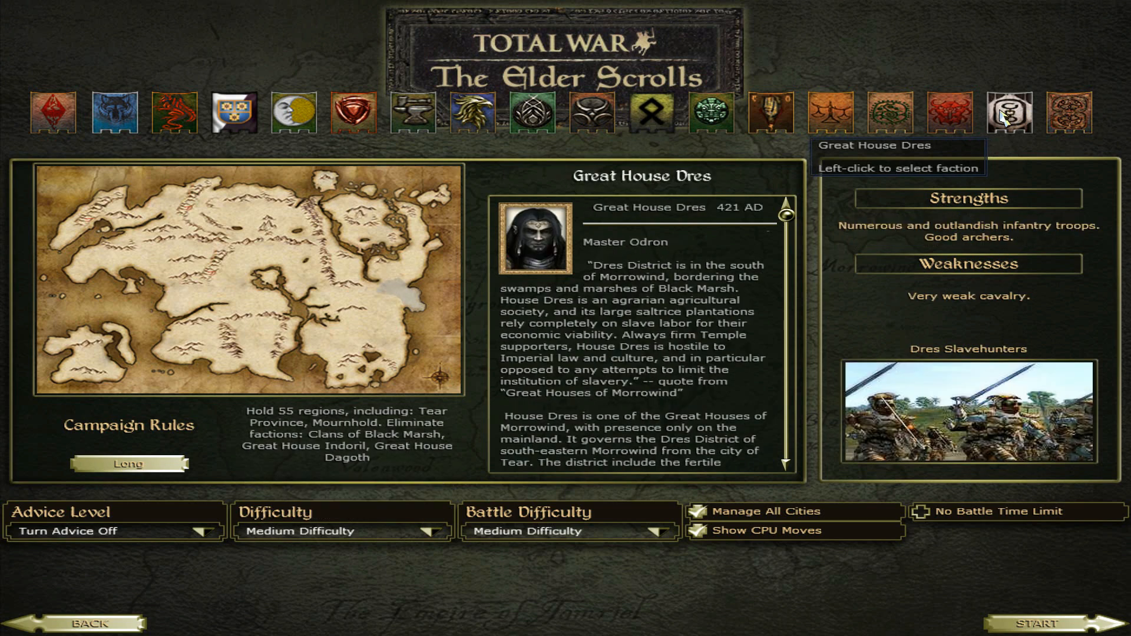
{"action": "left_click", "coordinate": [903, 123]}
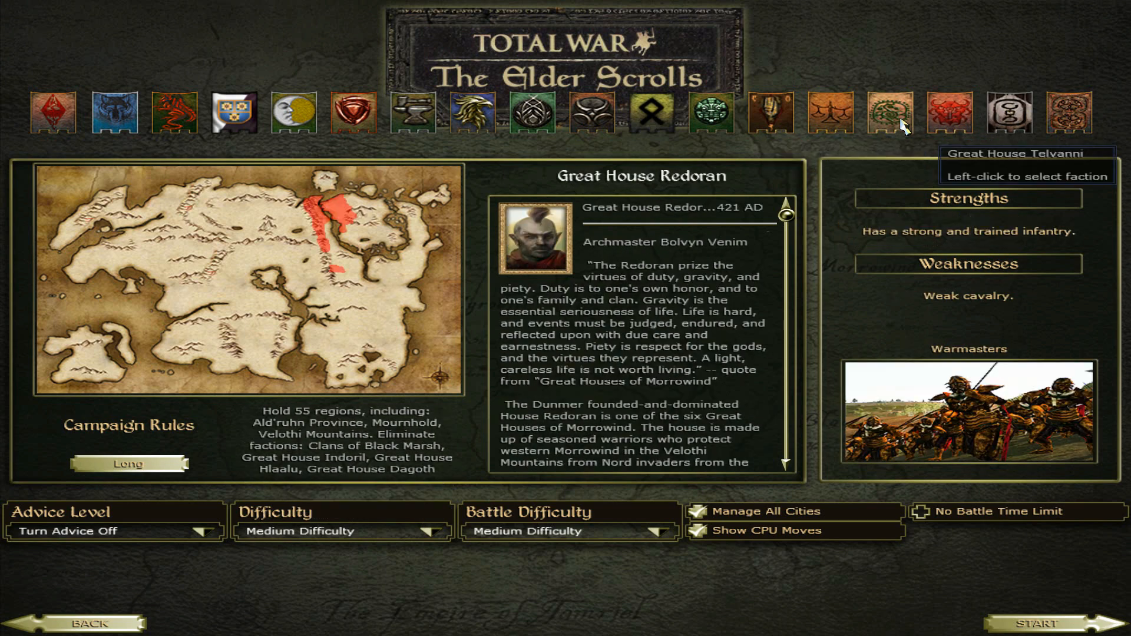
View the Great House Telvanni and Great House Redoran faction descriptions in the campaign setup.
{"action": "left_click", "coordinate": [889, 118]}
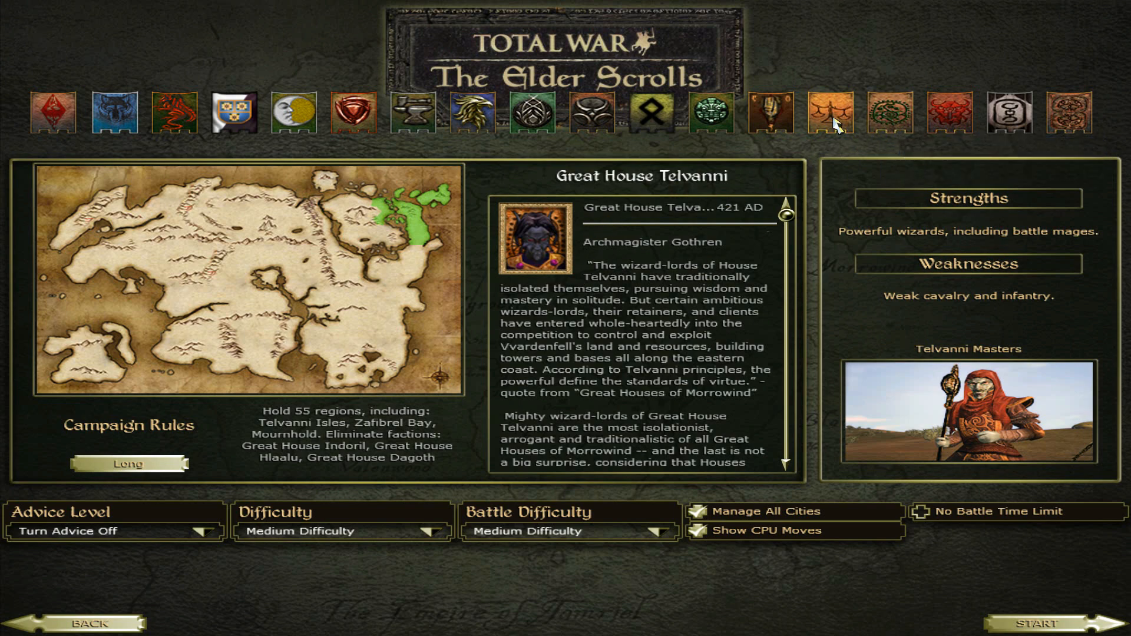
{"action": "left_click", "coordinate": [831, 112]}
{"action": "left_click", "coordinate": [955, 120]}
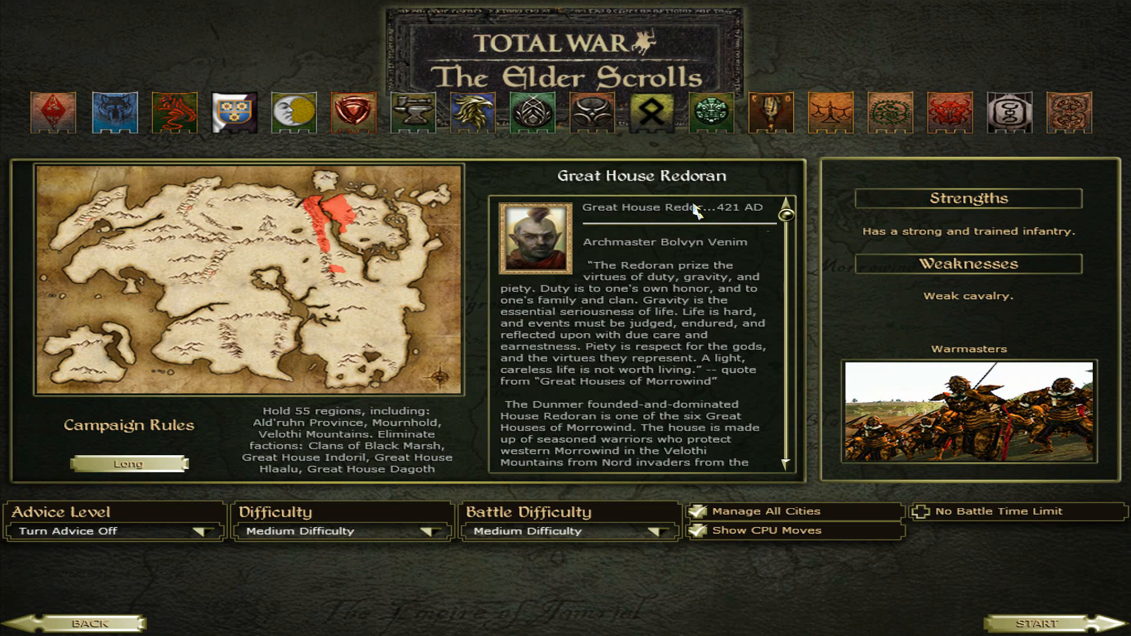
Start the campaign as the Cyrodiil Empire and dismiss the welcome message on the campaign map.
{"action": "left_click", "coordinate": [54, 115]}
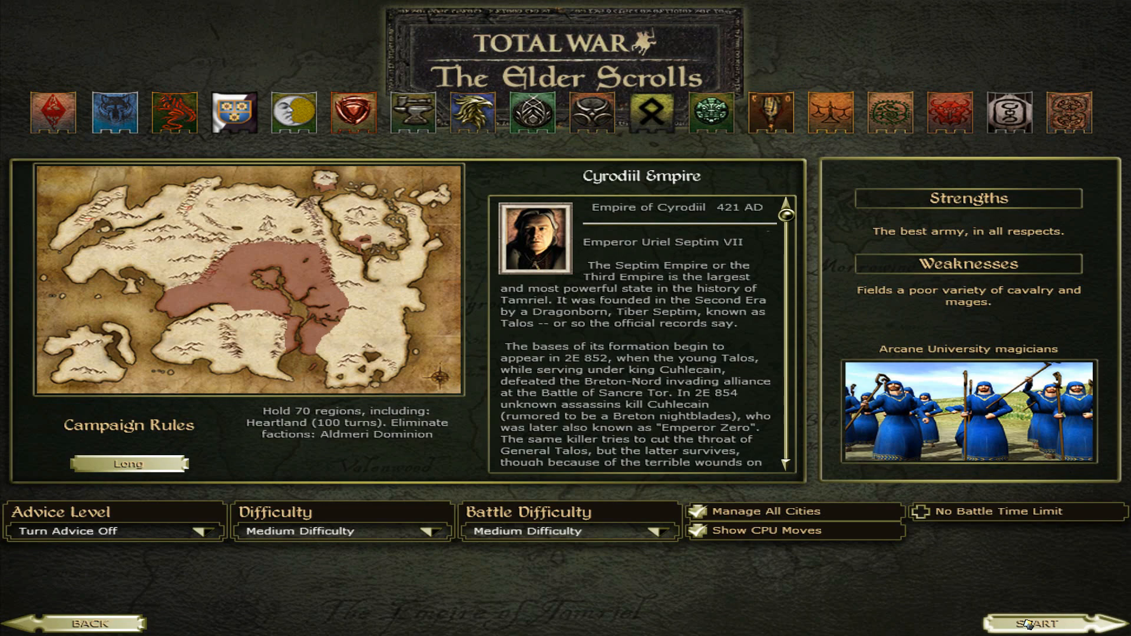
{"action": "left_click", "coordinate": [1028, 624]}
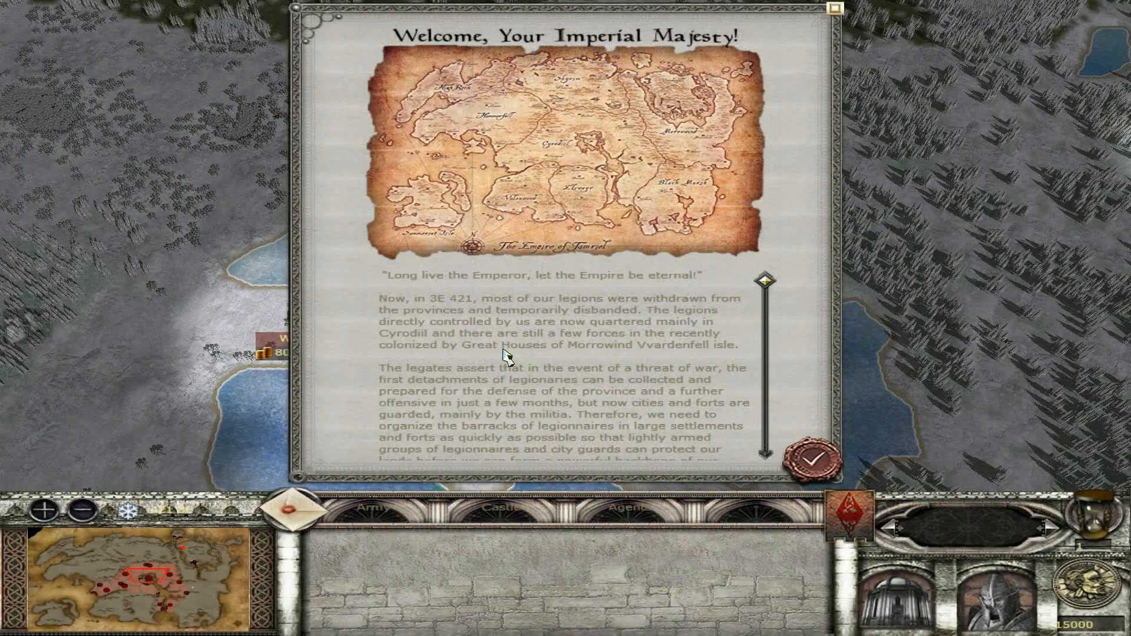
{"action": "left_click", "coordinate": [813, 461]}
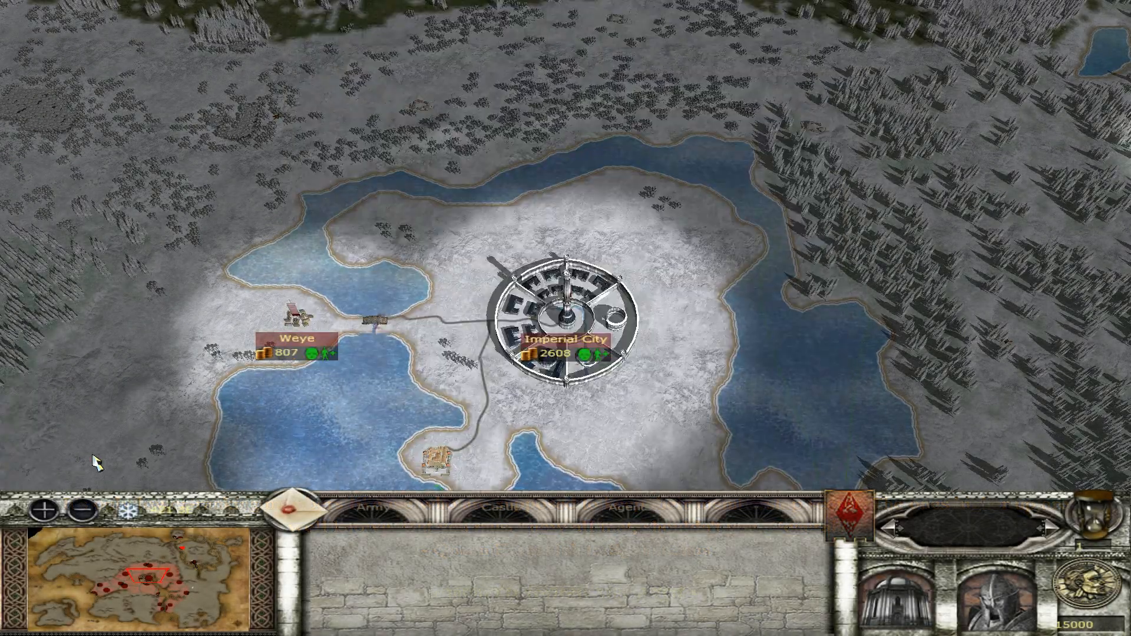
Open the Imperial City's recruitment options and examine the Light Legionnaire Spearmen, Imperial Swordsmen and Arcane University Mages.
{"action": "double_click", "coordinate": [569, 324]}
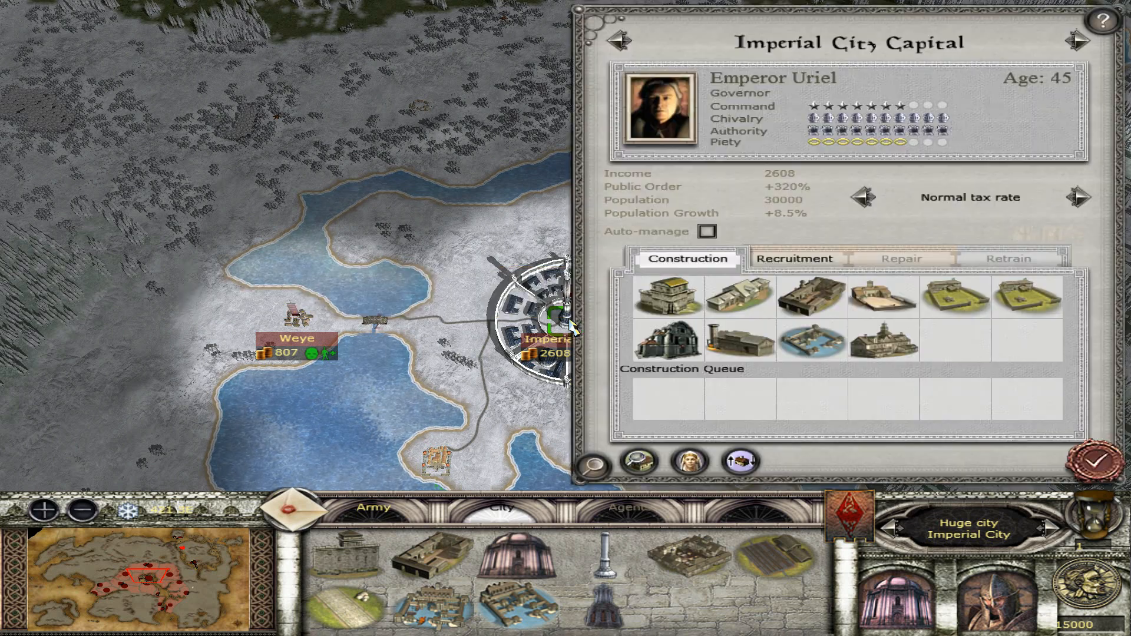
{"action": "left_click", "coordinate": [795, 259]}
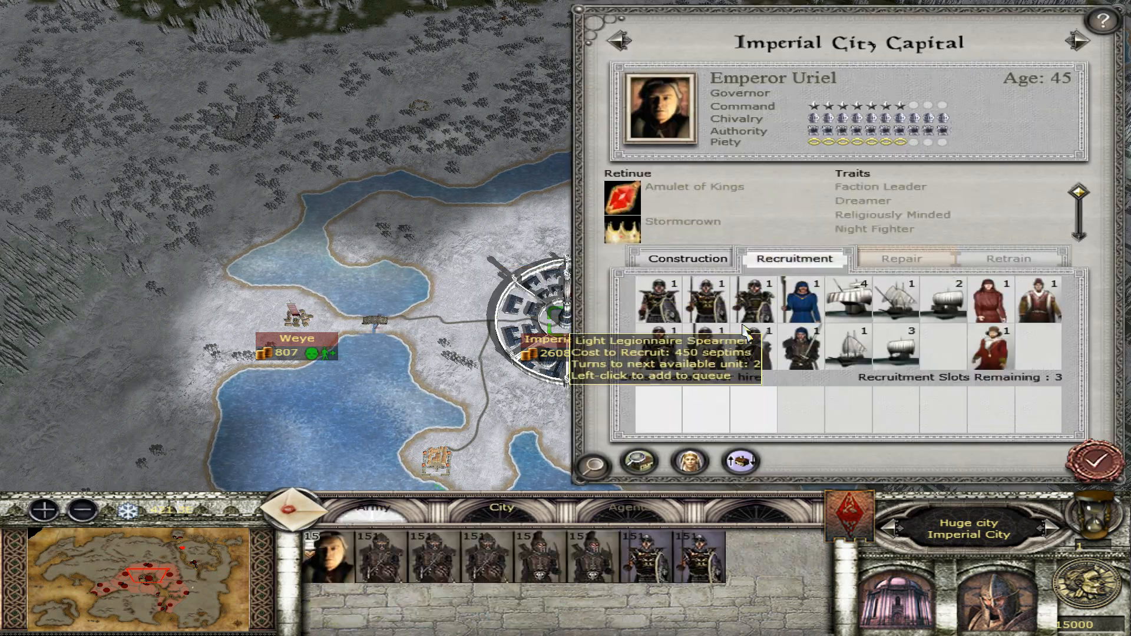
{"action": "right_click", "coordinate": [768, 303]}
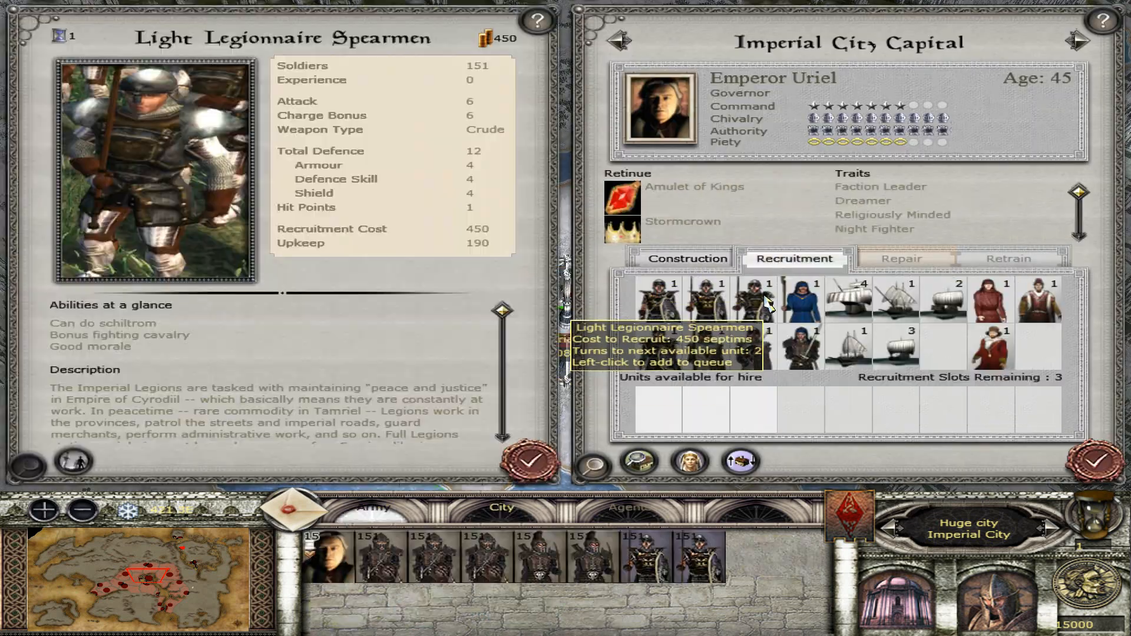
{"action": "right_click", "coordinate": [722, 303]}
{"action": "right_click", "coordinate": [681, 302]}
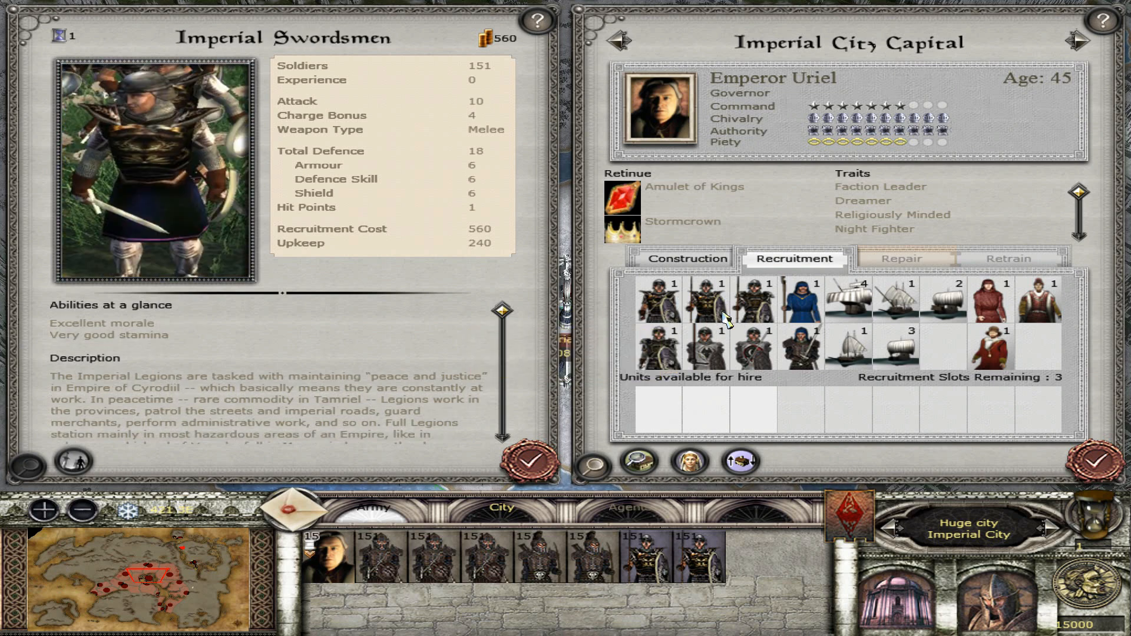
{"action": "right_click", "coordinate": [812, 312]}
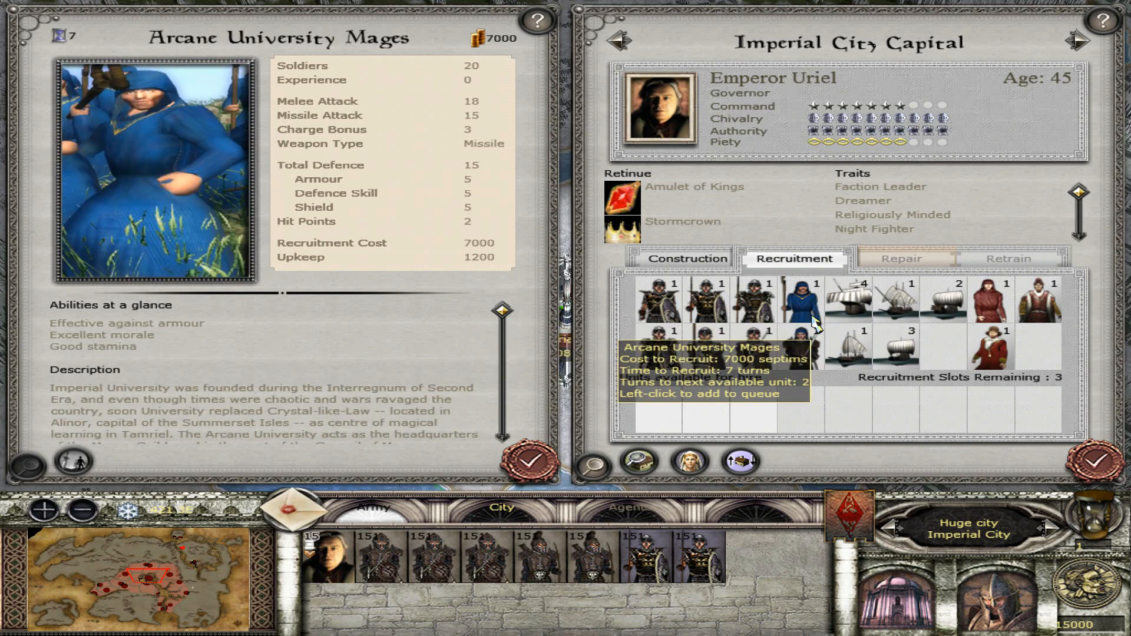
Examine the Galleass, Priest, Merchant and other recruitable ships and agents, and close the Imperial City's details.
{"action": "right_click", "coordinate": [897, 300]}
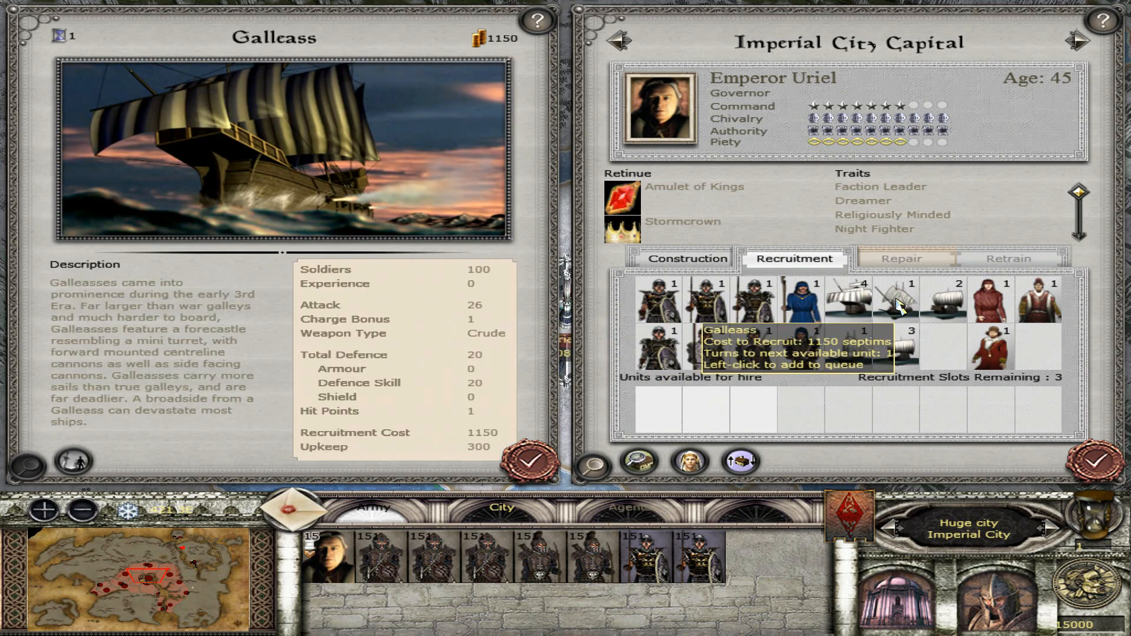
{"action": "right_click", "coordinate": [943, 301]}
{"action": "right_click", "coordinate": [992, 301]}
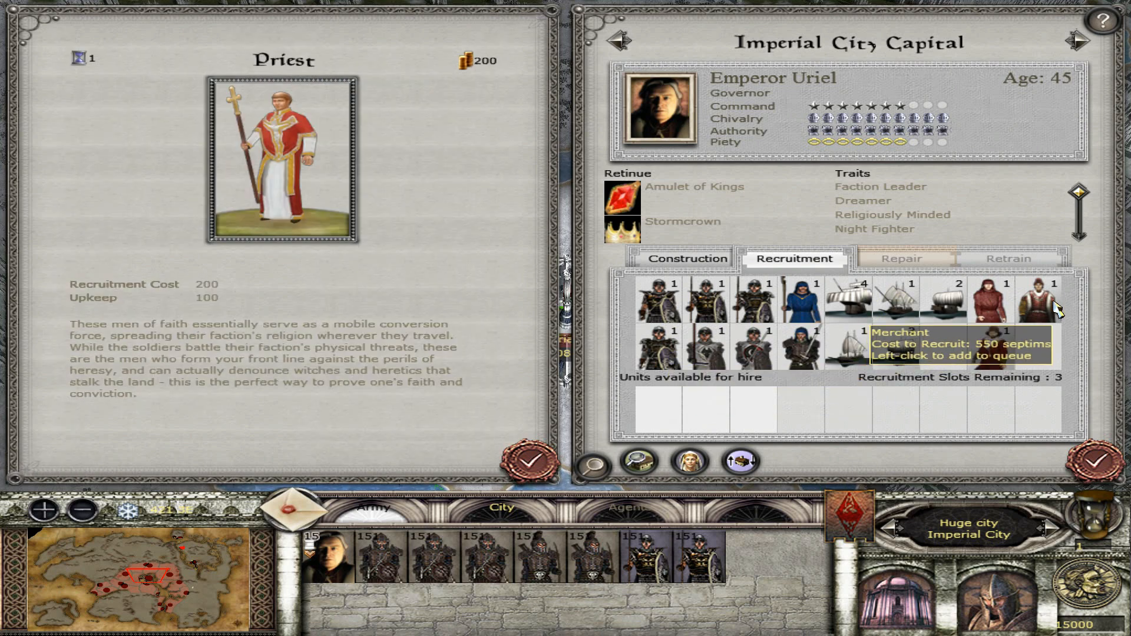
{"action": "right_click", "coordinate": [1053, 305]}
{"action": "right_click", "coordinate": [1003, 357]}
{"action": "left_click", "coordinate": [548, 473]}
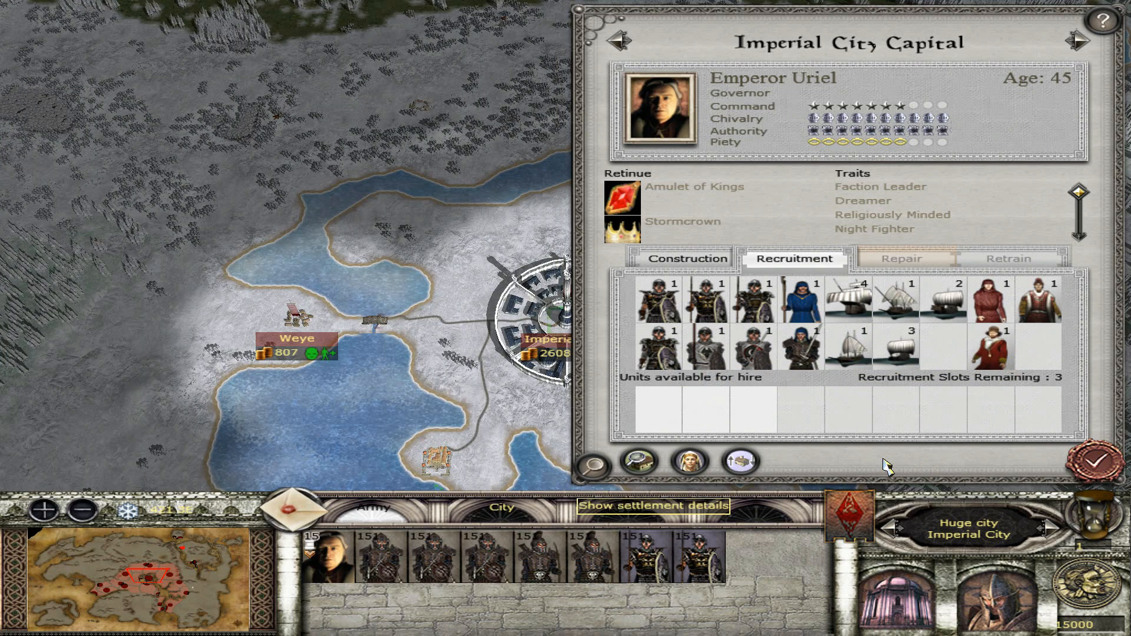
{"action": "left_click", "coordinate": [1096, 461]}
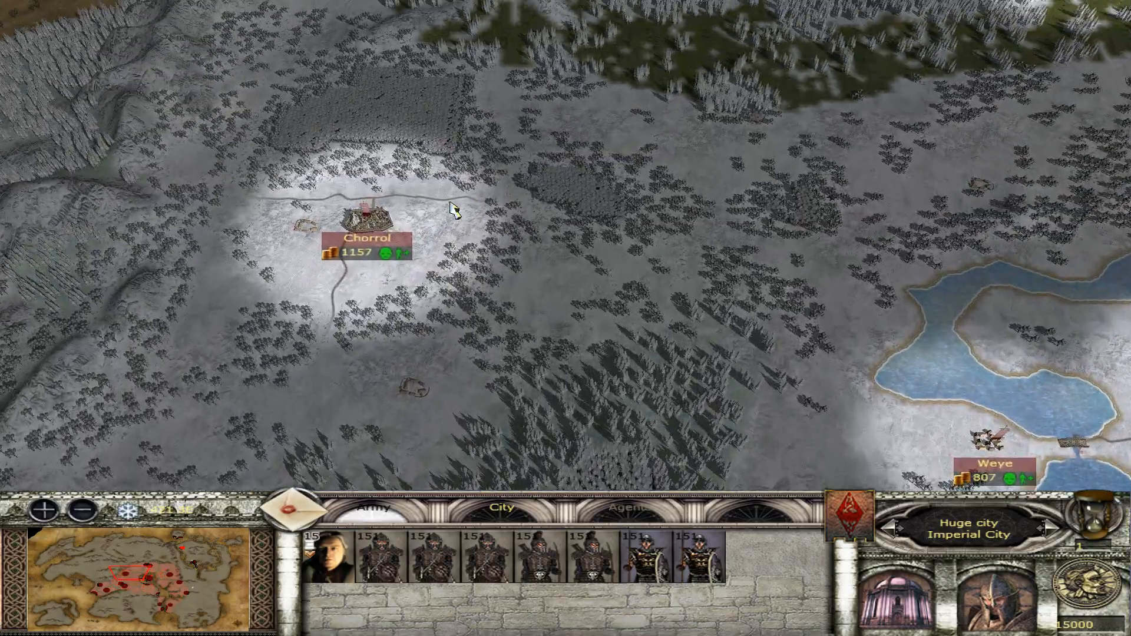
Open Chorrol's settlement details, view its recruitable units and close the details.
{"action": "left_click", "coordinate": [365, 219]}
{"action": "double_click", "coordinate": [366, 219]}
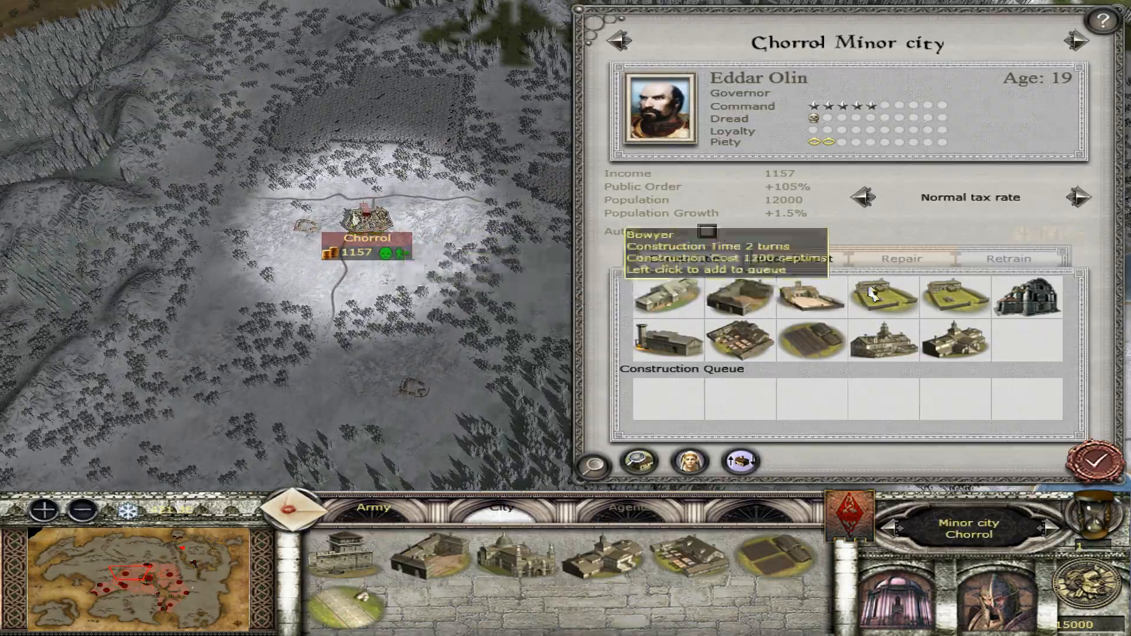
{"action": "left_click", "coordinate": [795, 259]}
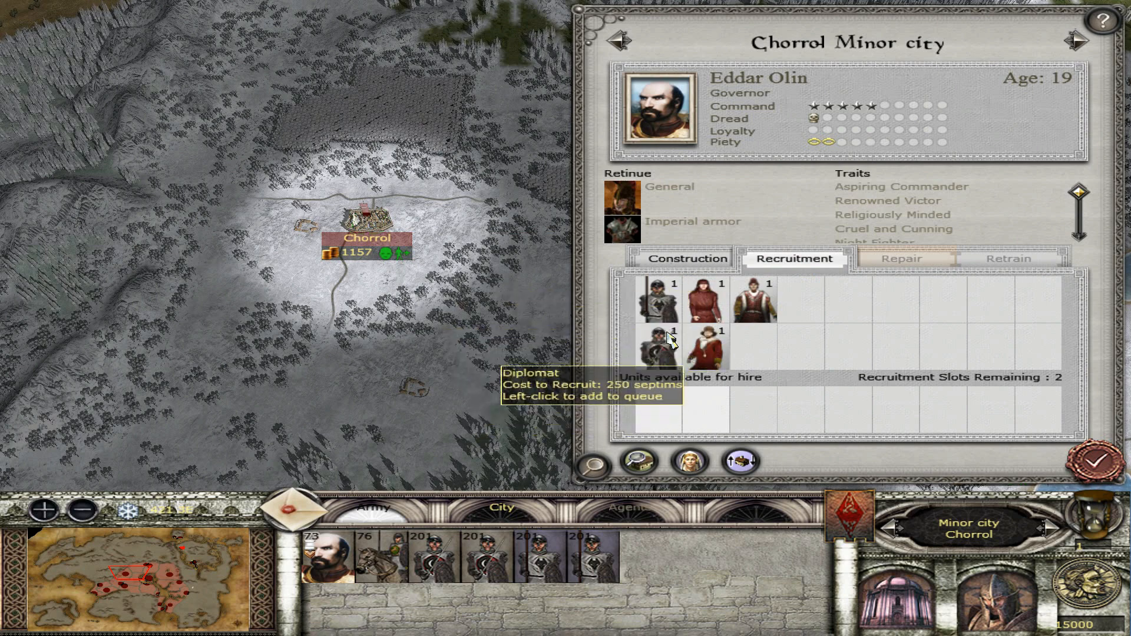
{"action": "left_click", "coordinate": [1094, 462]}
Quit the campaign to the main menu and confirm quitting.
{"action": "key", "text": "Escape"}
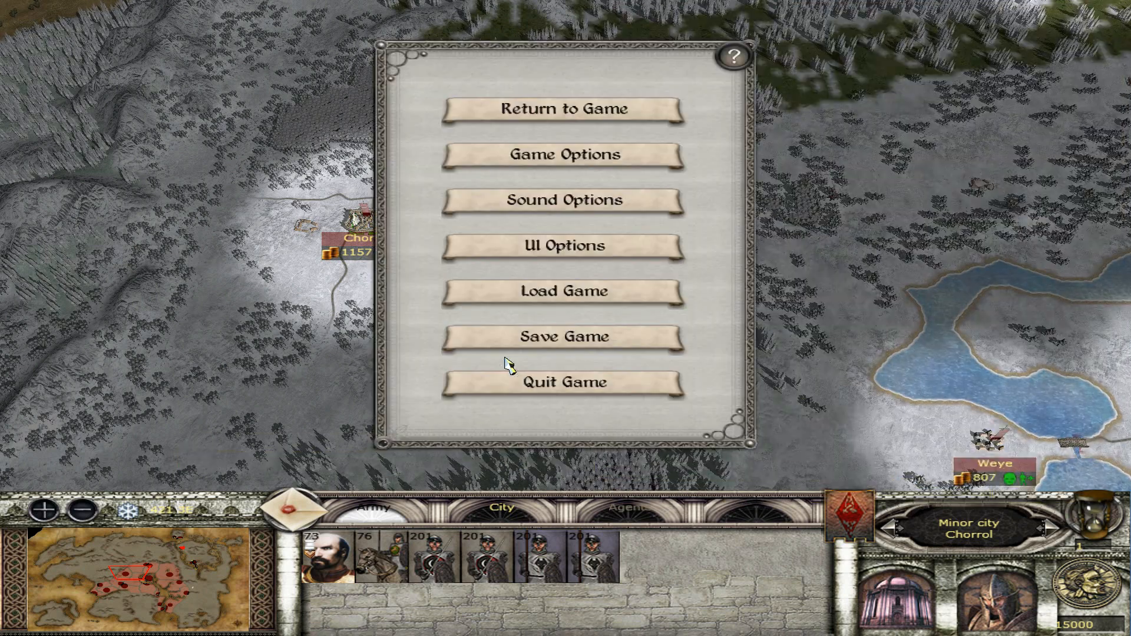
{"action": "left_click", "coordinate": [535, 381]}
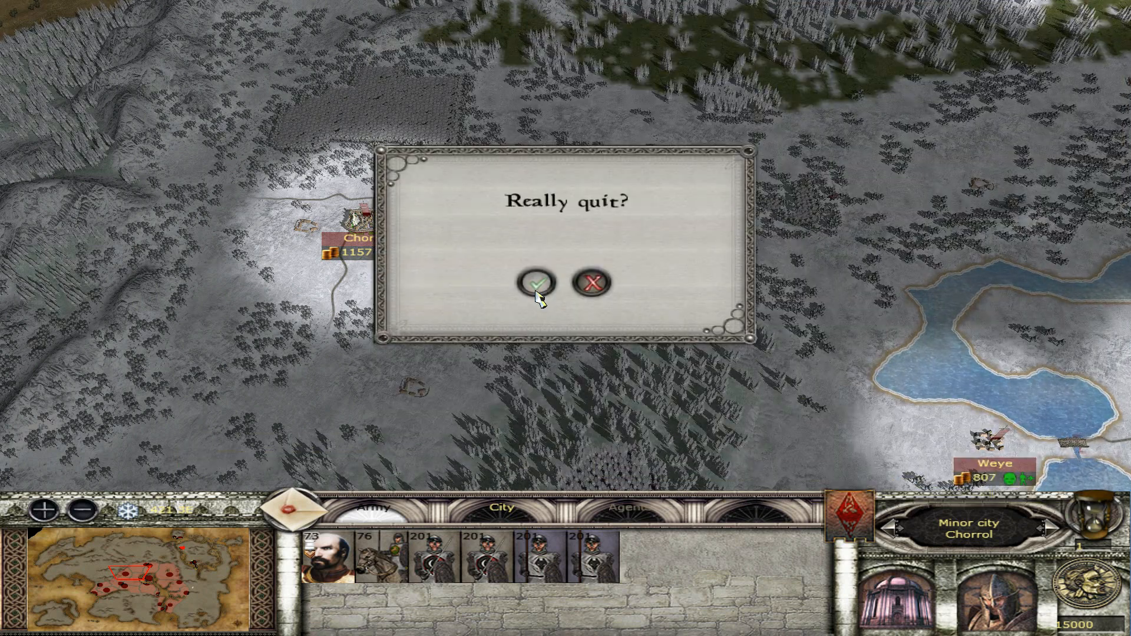
{"action": "left_click", "coordinate": [535, 291]}
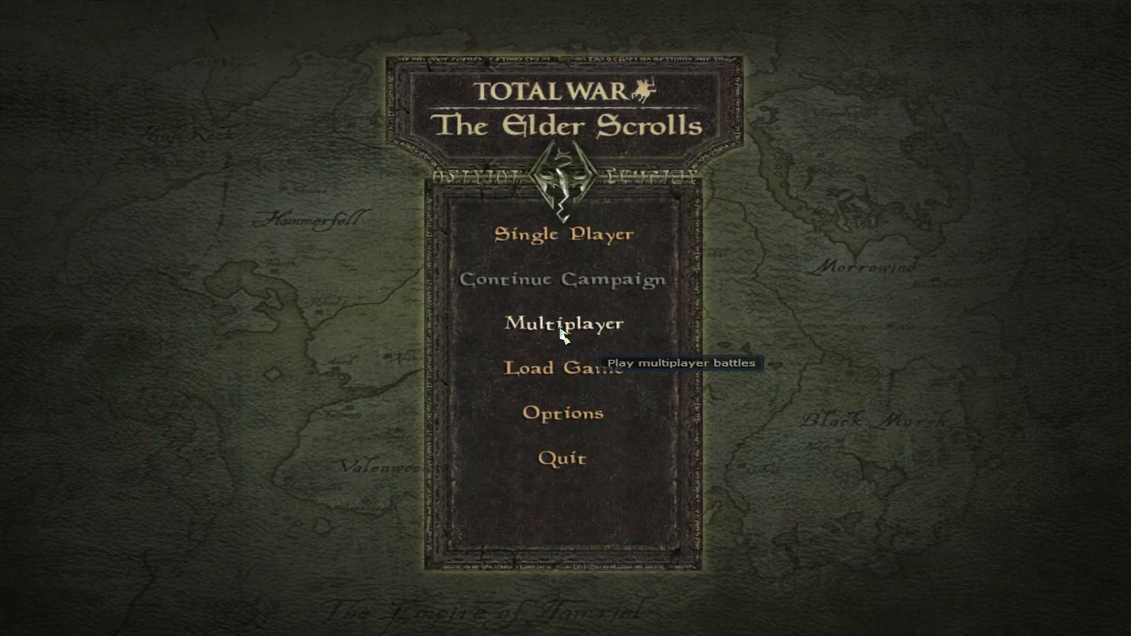
Set up a single-player custom battle on Cryngaine Battlefield with the default factions and continue to army selection.
{"action": "left_click", "coordinate": [564, 237]}
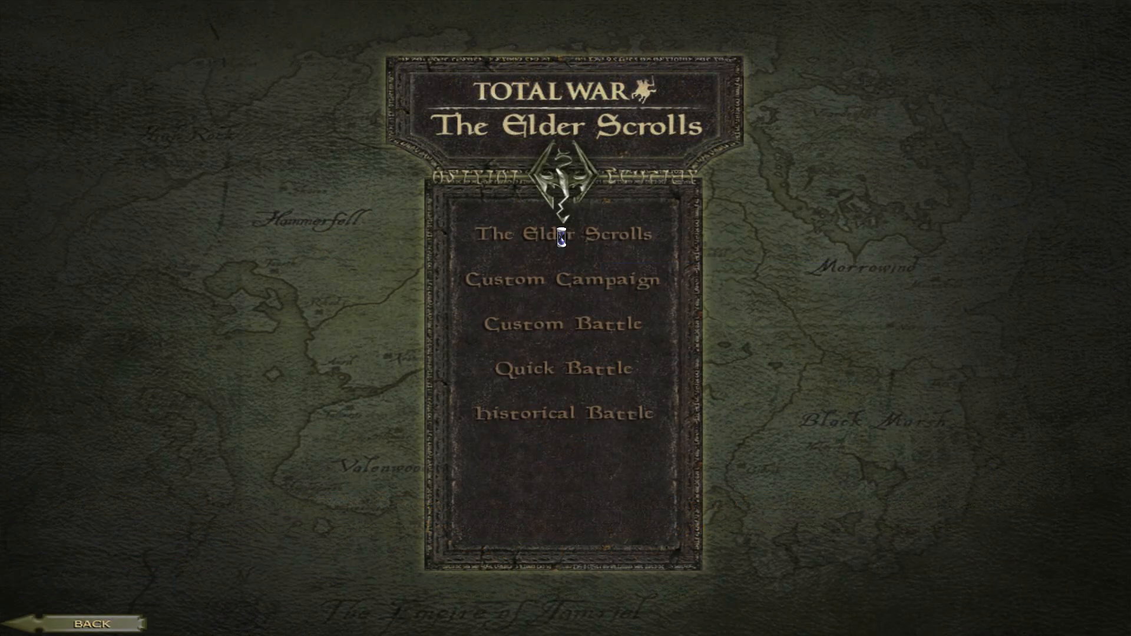
{"action": "left_click", "coordinate": [557, 330]}
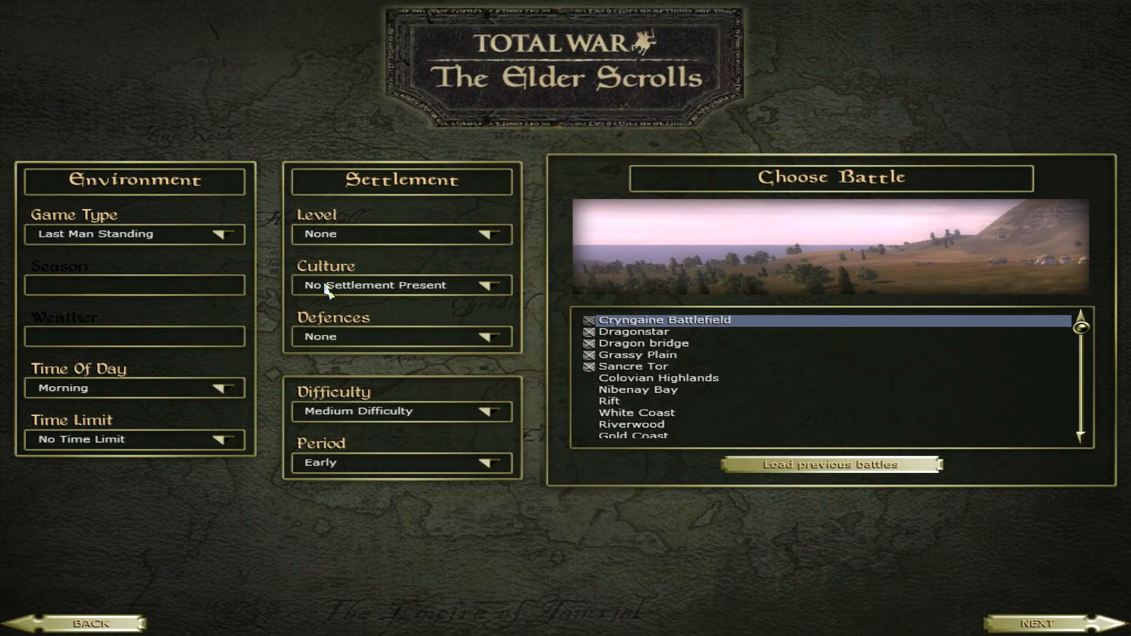
{"action": "left_click", "coordinate": [1034, 628]}
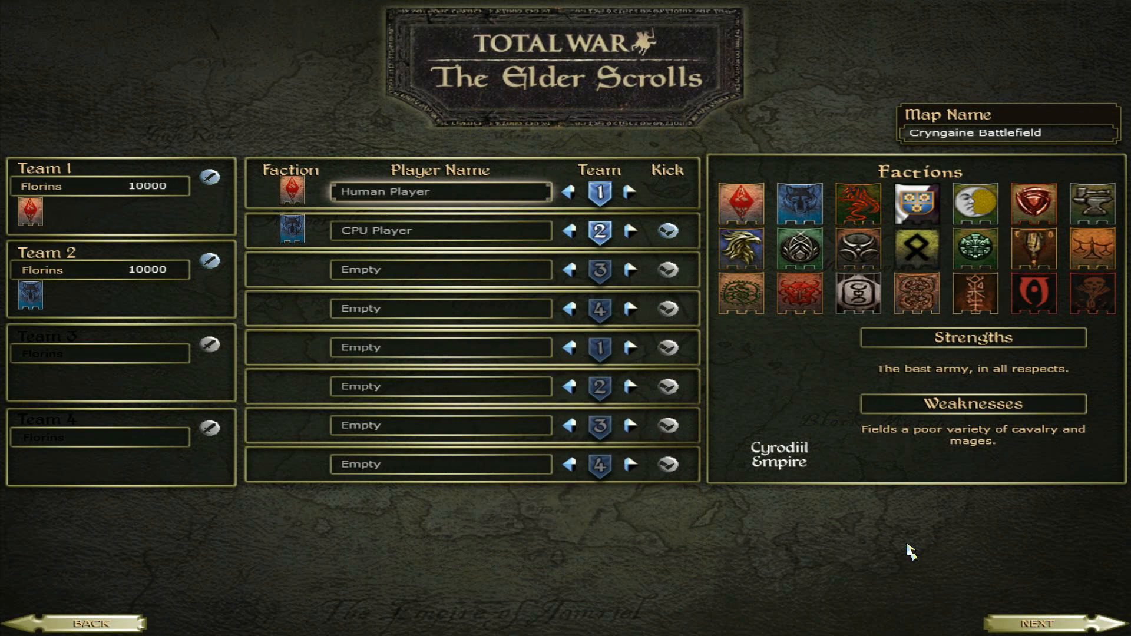
{"action": "left_click", "coordinate": [1053, 627]}
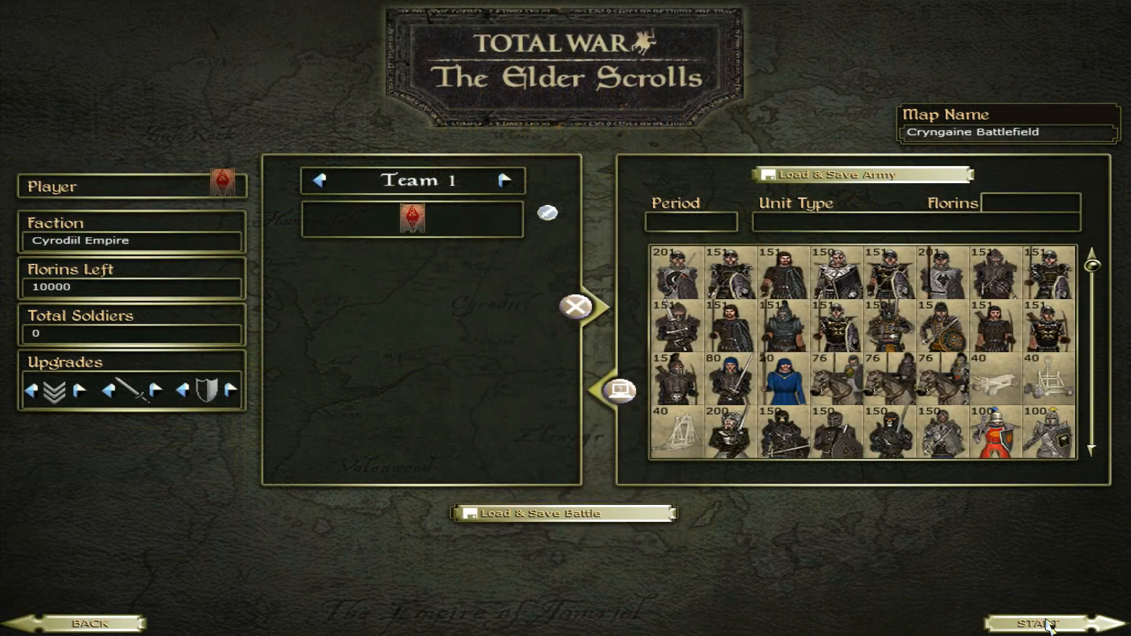
Add three Ebonheart Guards and two units each of four other troop types to the Cyrodiil Empire army in Team 1.
{"action": "left_click", "coordinate": [848, 282]}
{"action": "left_click", "coordinate": [849, 281]}
{"action": "left_click", "coordinate": [849, 281]}
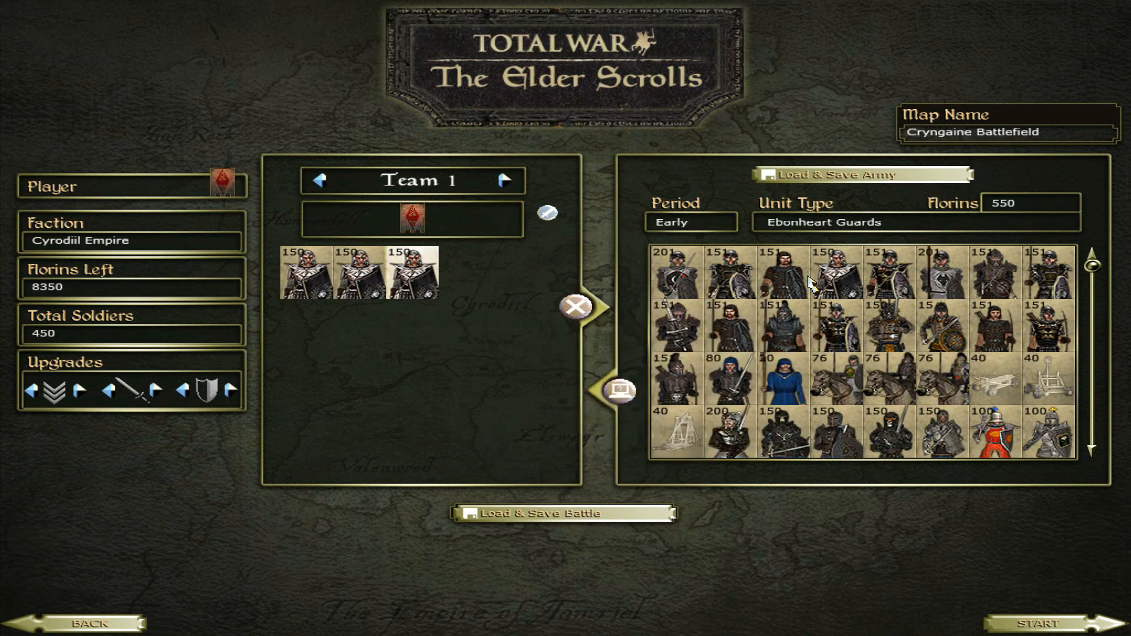
{"action": "left_click", "coordinate": [730, 274]}
{"action": "left_click", "coordinate": [731, 274]}
{"action": "left_click", "coordinate": [722, 329]}
{"action": "left_click", "coordinate": [722, 330]}
{"action": "left_click", "coordinate": [722, 372]}
{"action": "left_click", "coordinate": [722, 371]}
{"action": "left_click", "coordinate": [678, 377]}
{"action": "left_click", "coordinate": [678, 377]}
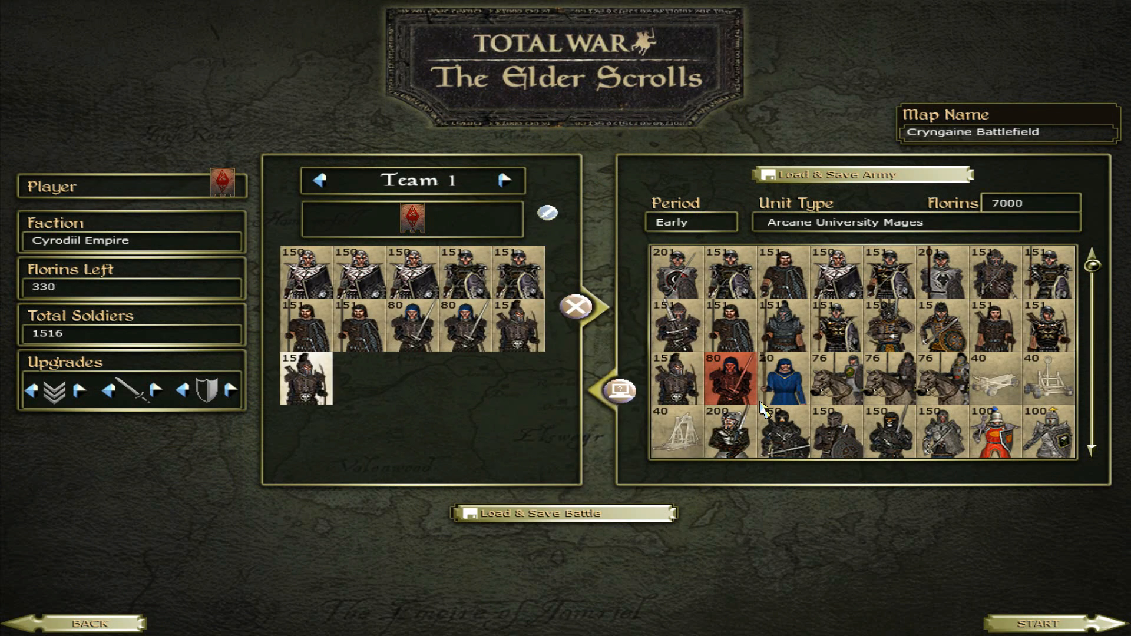
Fill the Cyrodiil Empire army to twenty units, including two Arcane University Mages and two Fighters Swordsmen.
{"action": "left_click", "coordinate": [784, 377]}
{"action": "left_click", "coordinate": [783, 377]}
{"action": "left_click", "coordinate": [766, 442]}
{"action": "left_click", "coordinate": [766, 442]}
{"action": "left_click", "coordinate": [730, 433]}
{"action": "left_click", "coordinate": [890, 433]}
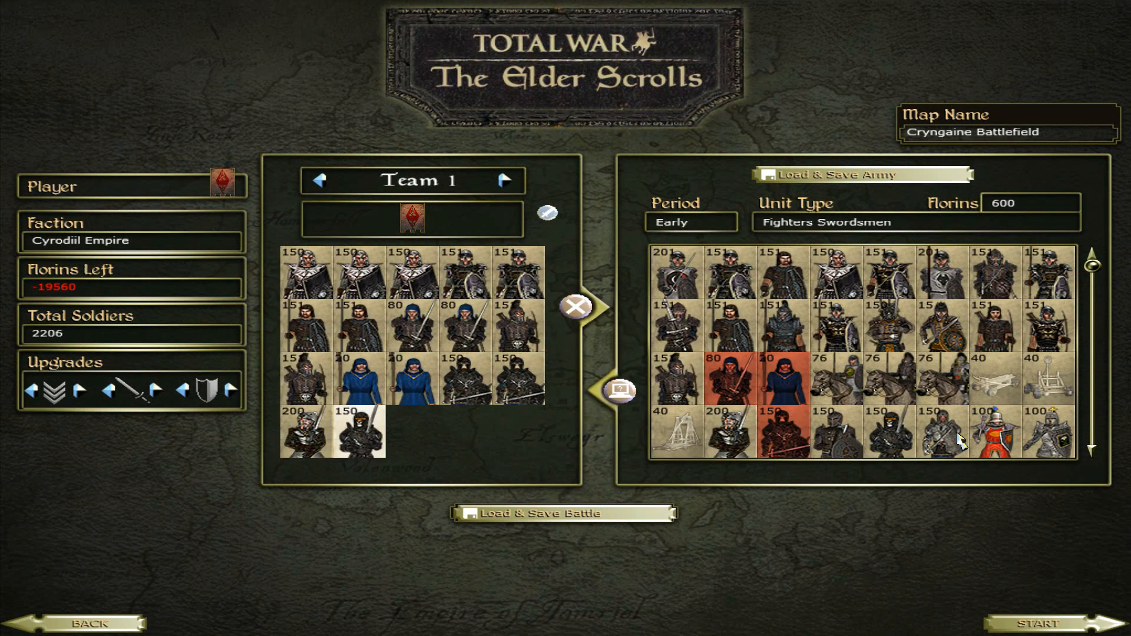
{"action": "left_click", "coordinate": [943, 433]}
{"action": "left_click", "coordinate": [942, 433]}
{"action": "left_click", "coordinate": [996, 433]}
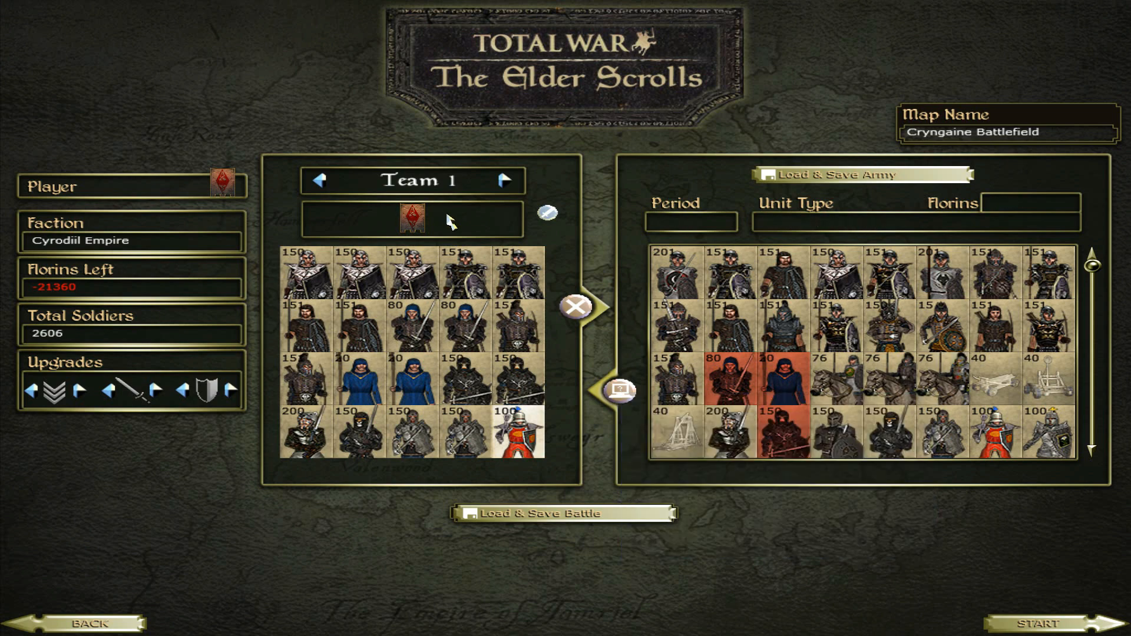
Switch to Team 2 and give the Kingdom of Skyrim army infantry, two Town Guard Archers and one siege engine.
{"action": "left_click", "coordinate": [505, 182]}
{"action": "left_click", "coordinate": [783, 271]}
{"action": "left_click", "coordinate": [784, 271]}
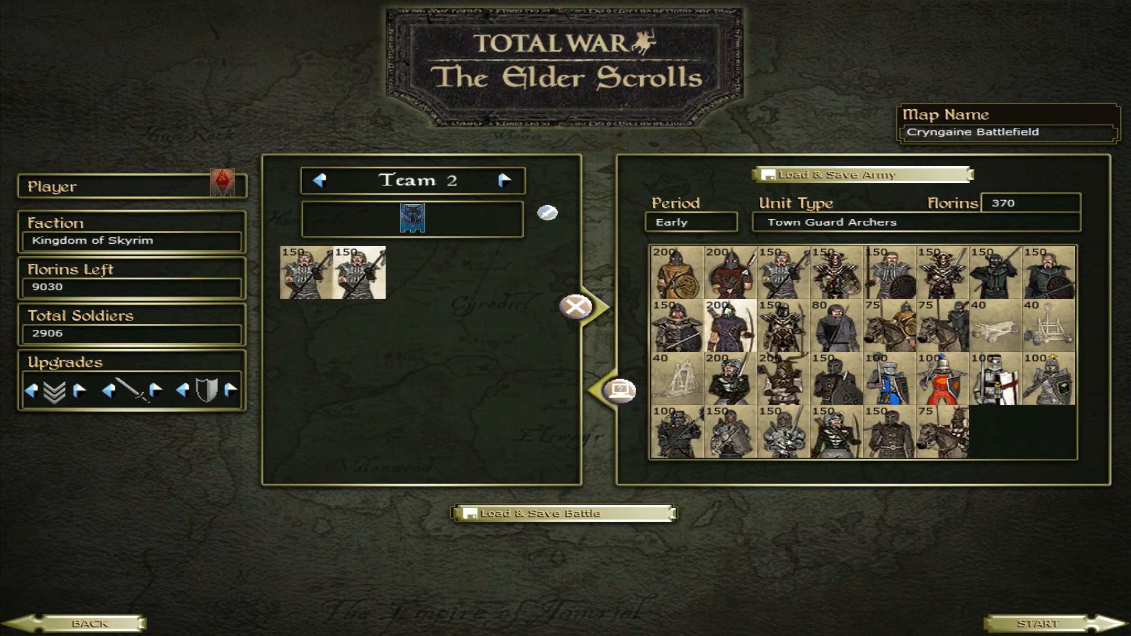
{"action": "left_click", "coordinate": [730, 324]}
{"action": "left_click", "coordinate": [731, 324]}
{"action": "left_click", "coordinate": [677, 379]}
{"action": "left_click", "coordinate": [784, 378]}
{"action": "left_click", "coordinate": [890, 379]}
{"action": "left_click", "coordinate": [1049, 379]}
{"action": "left_click", "coordinate": [1049, 379]}
Add two Skyrim Housecarls, two cavalry units and one unit of The Crusaders to the Kingdom of Skyrim army.
{"action": "left_click", "coordinate": [1049, 273]}
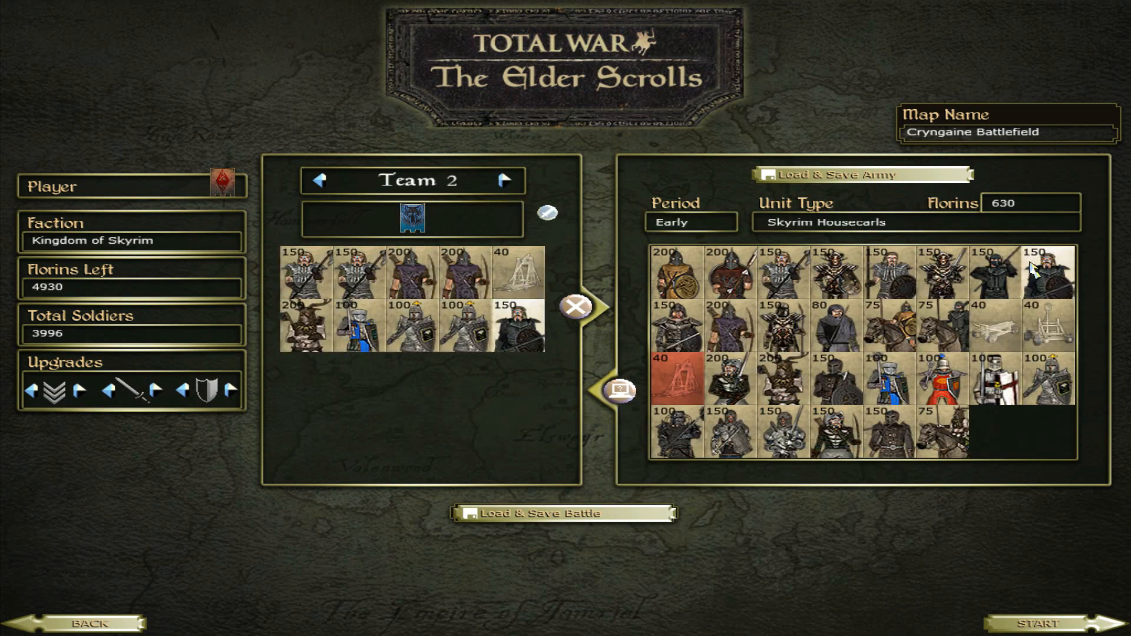
{"action": "left_click", "coordinate": [1049, 272]}
{"action": "left_click", "coordinate": [568, 364]}
{"action": "left_click", "coordinate": [942, 326]}
{"action": "left_click", "coordinate": [943, 326]}
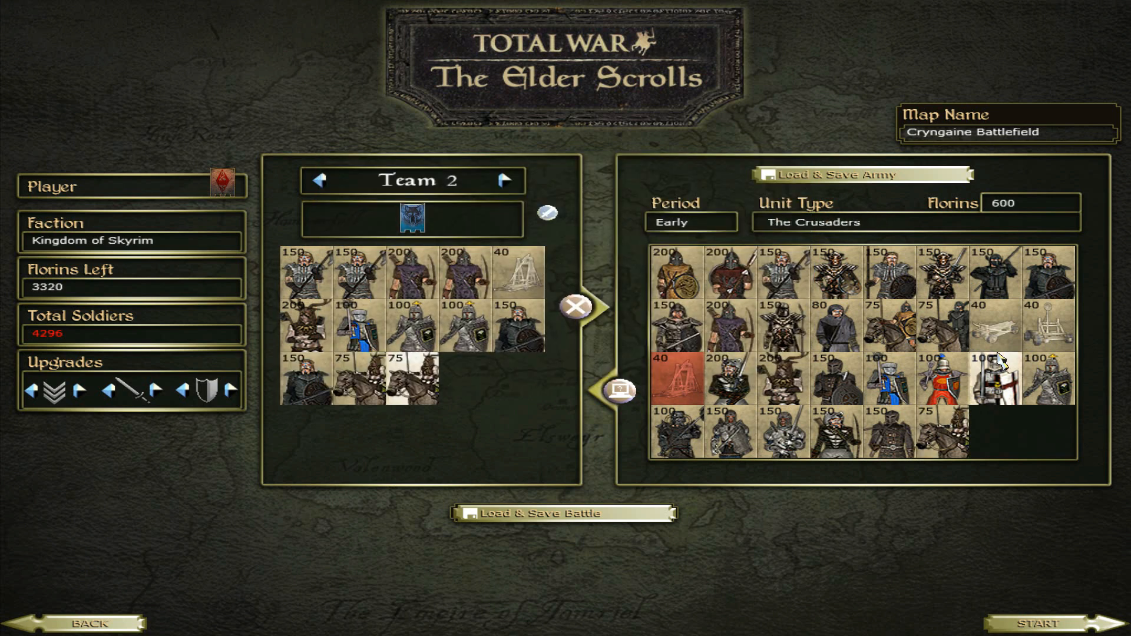
{"action": "left_click", "coordinate": [995, 379]}
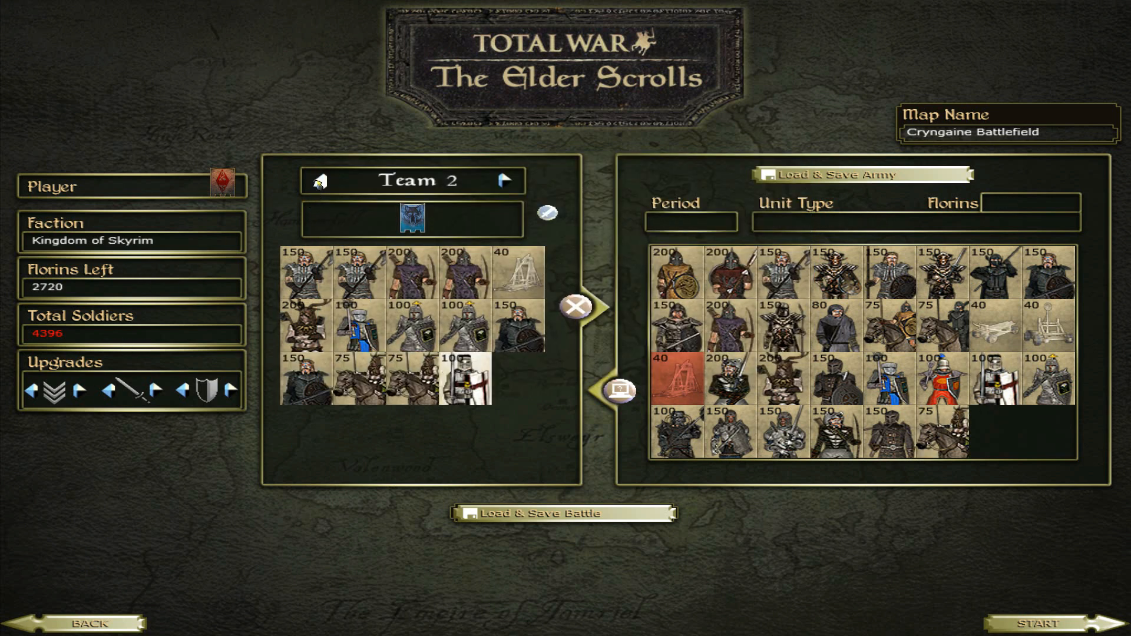
Return to the faction setup, set Team 1's florins to 100000, reopen army selection and acknowledge the battle size warning.
{"action": "left_click", "coordinate": [320, 181]}
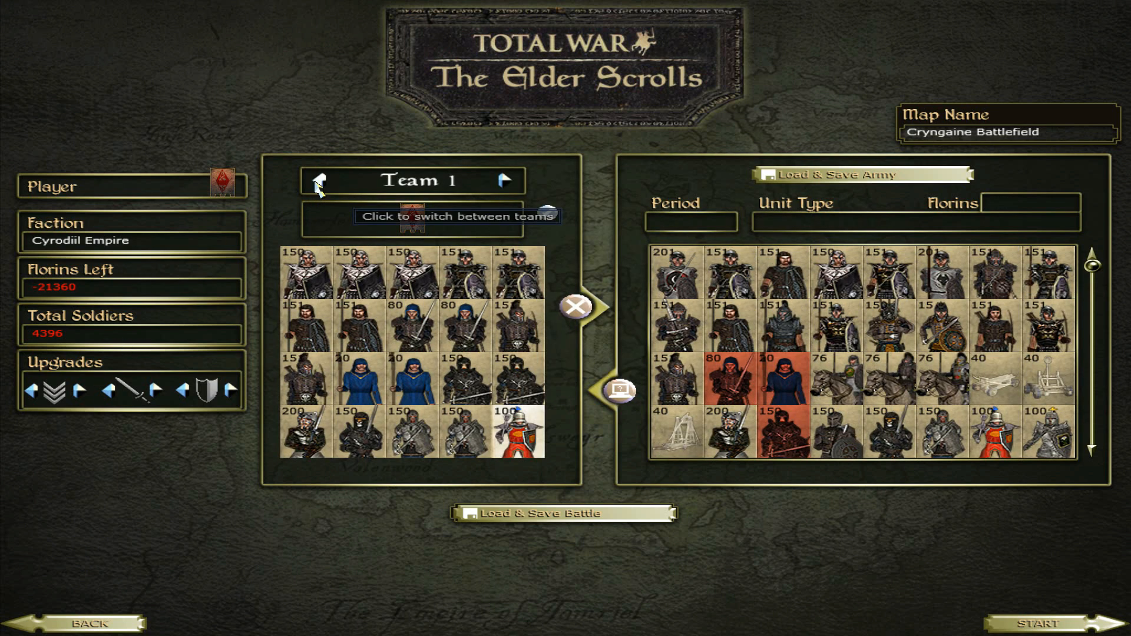
{"action": "left_click", "coordinate": [99, 629]}
{"action": "left_click", "coordinate": [179, 192]}
{"action": "type", "text": "00000"}
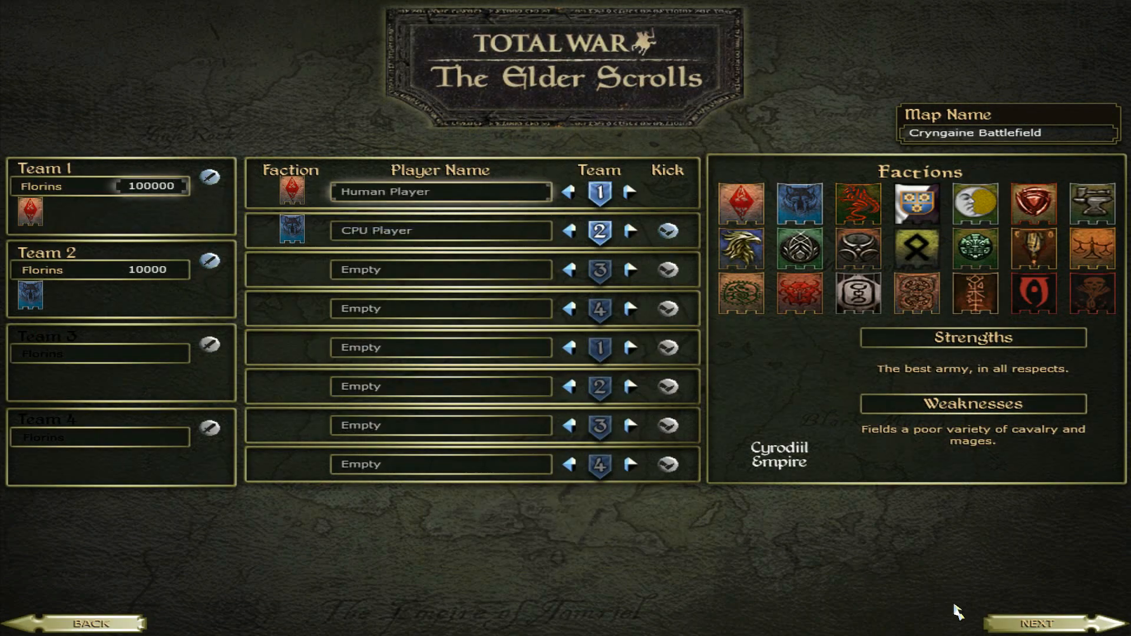
{"action": "left_click", "coordinate": [1001, 622]}
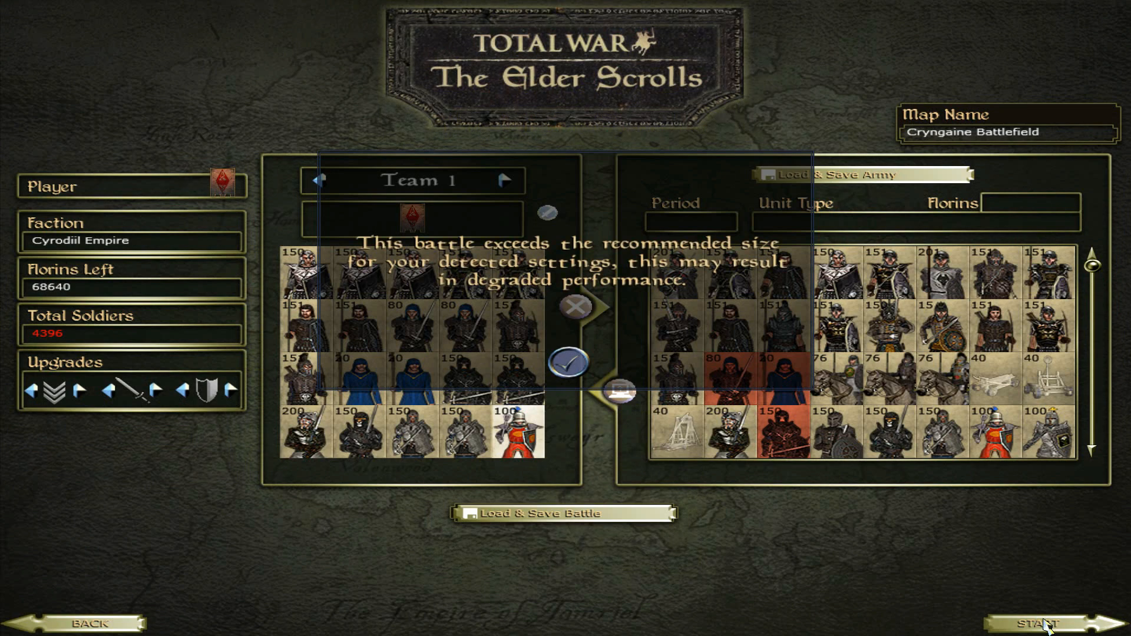
{"action": "left_click", "coordinate": [582, 380]}
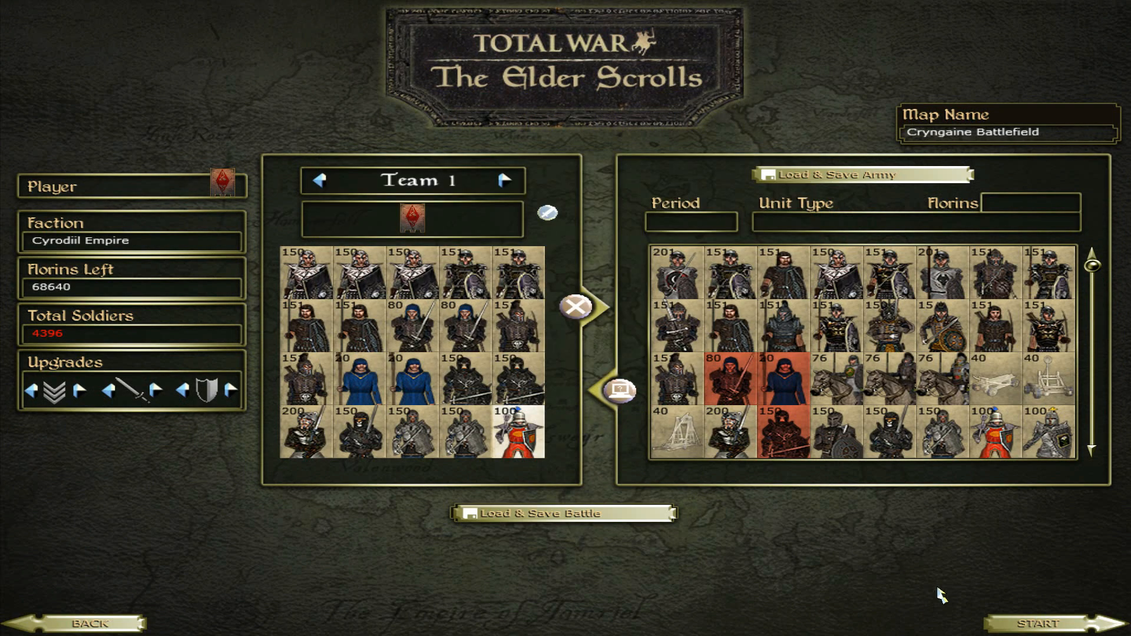
Launch the custom battle on Cryngaine Battlefield, enter deployment and begin the fighting.
{"action": "left_click", "coordinate": [1032, 626]}
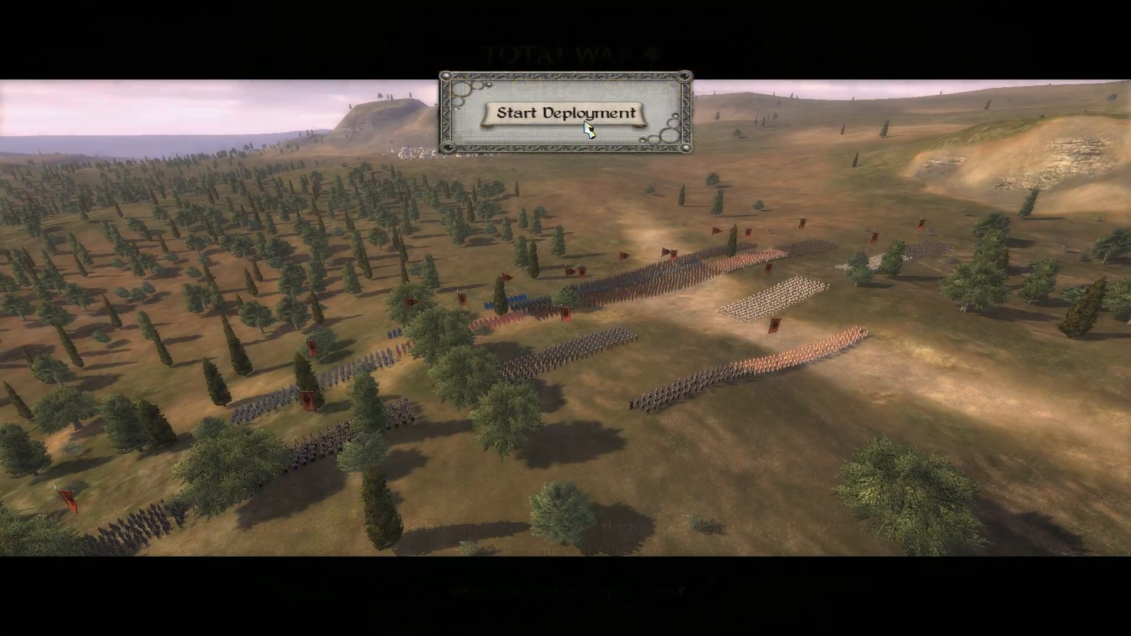
{"action": "left_click", "coordinate": [588, 130]}
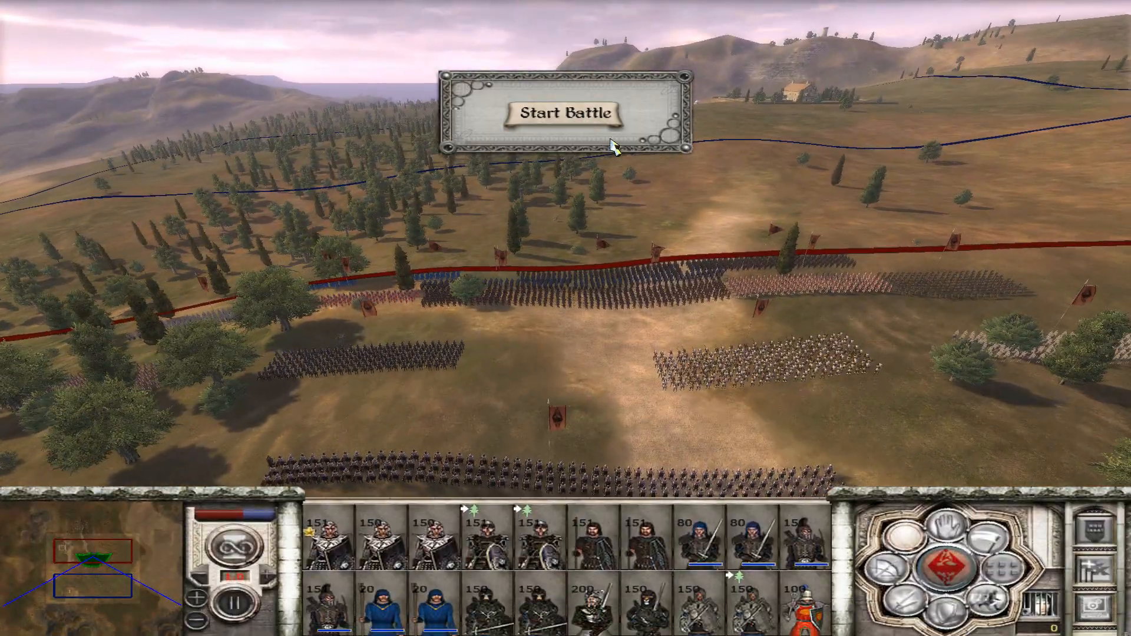
{"action": "left_click", "coordinate": [596, 125]}
Send the front-line archers and the Arcane University Mages forward against the Kingdom of Skyrim army.
{"action": "key", "text": "d"}
{"action": "key", "text": "s"}
{"action": "left_click_drag", "start_coordinate": [96, 216], "coordinate": [1035, 454]}
{"action": "left_click", "coordinate": [747, 254]}
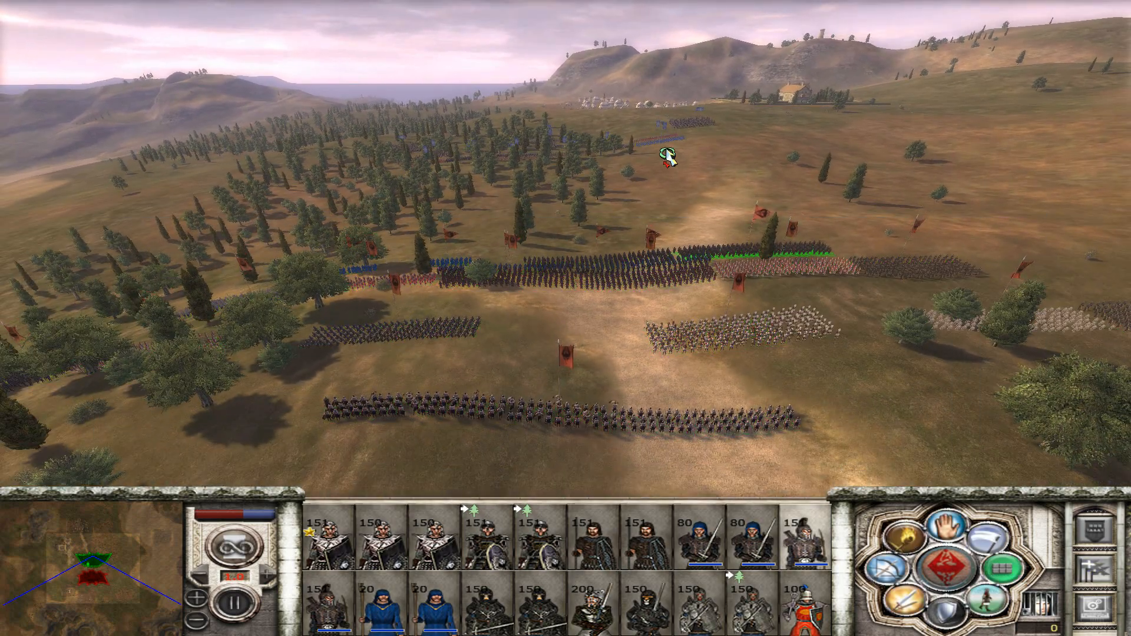
{"action": "right_click", "coordinate": [661, 143]}
{"action": "right_click", "coordinate": [661, 144]}
{"action": "left_click", "coordinate": [616, 261]}
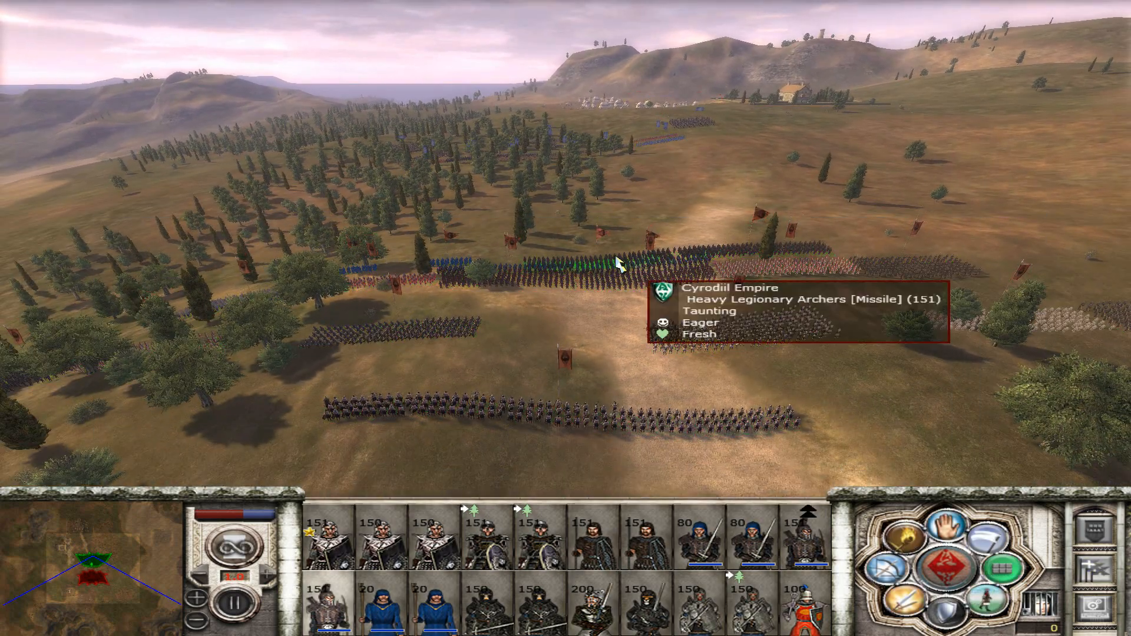
{"action": "left_click", "coordinate": [483, 260]}
{"action": "right_click", "coordinate": [495, 171]}
{"action": "left_click", "coordinate": [362, 270]}
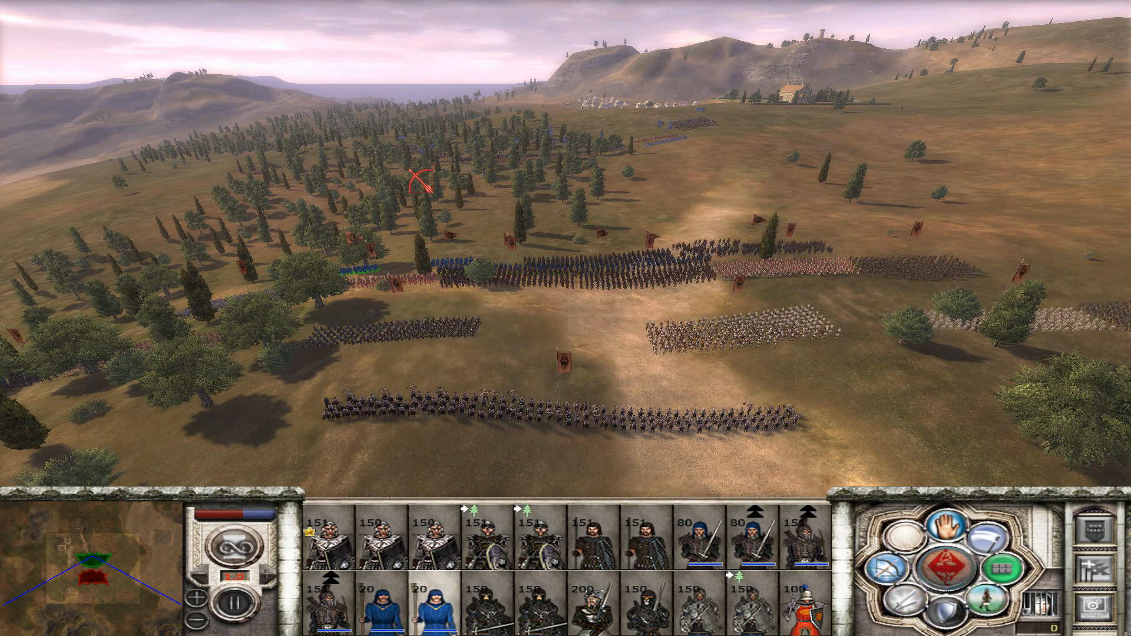
Order the Legionnaire Spearmen and the other infantry in the main line to charge the Skyrim troops.
{"action": "left_click", "coordinate": [312, 327]}
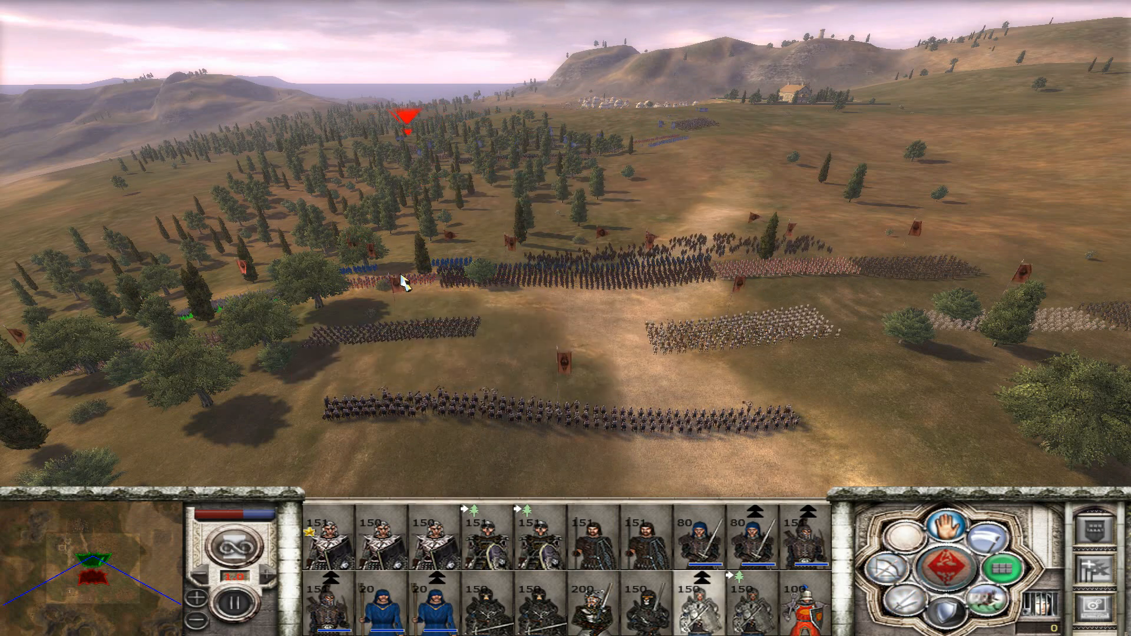
{"action": "left_click", "coordinate": [522, 283]}
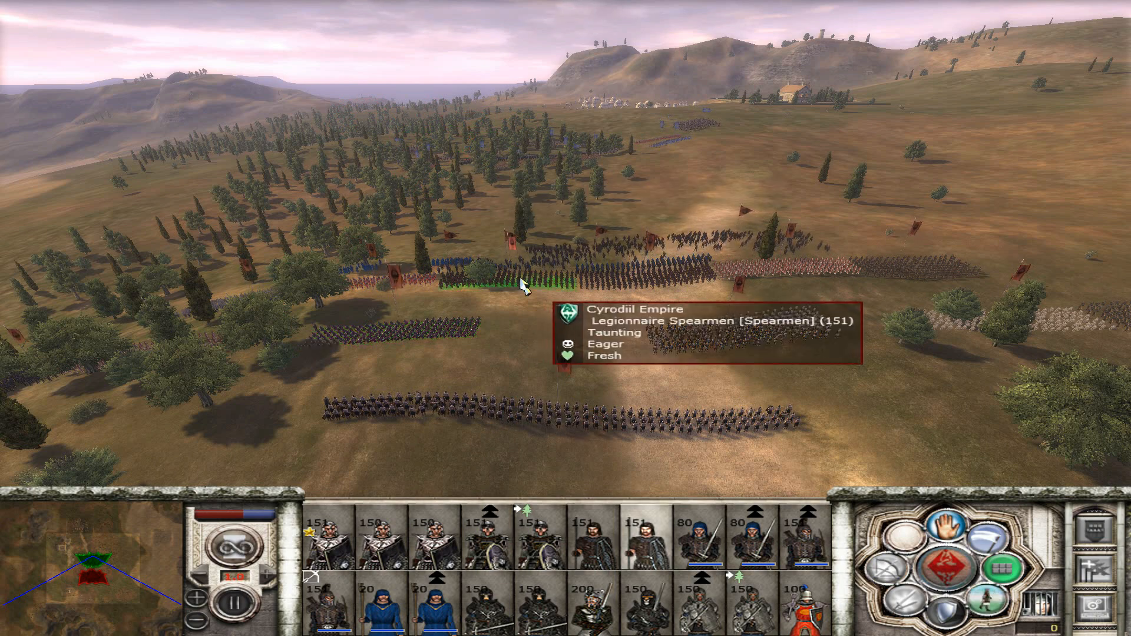
{"action": "left_click", "coordinate": [645, 280]}
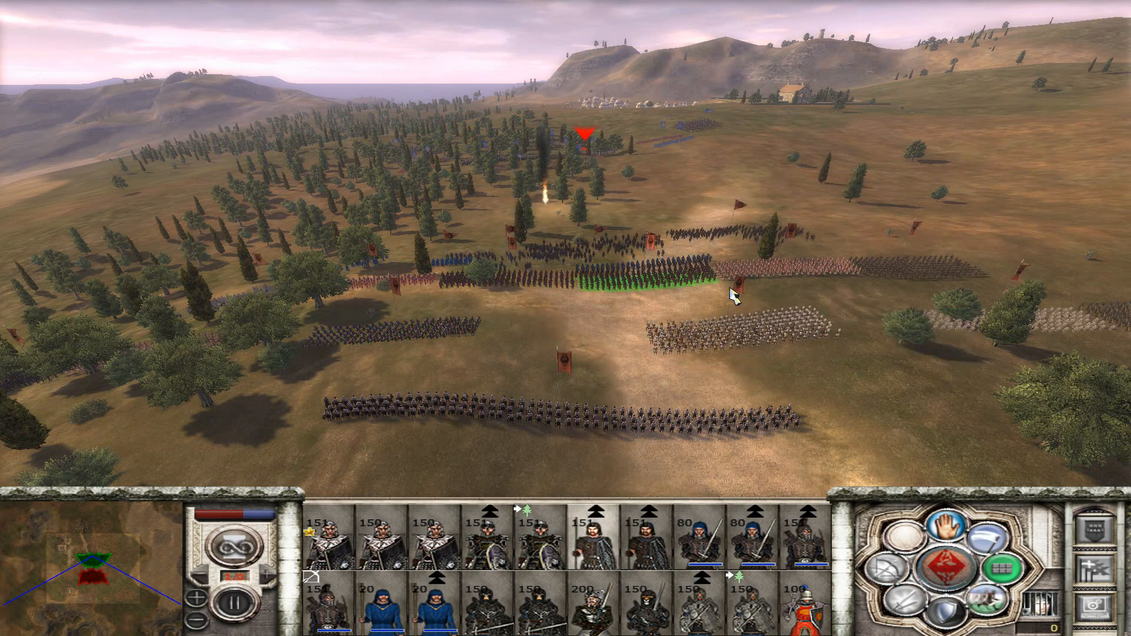
{"action": "left_click", "coordinate": [766, 268]}
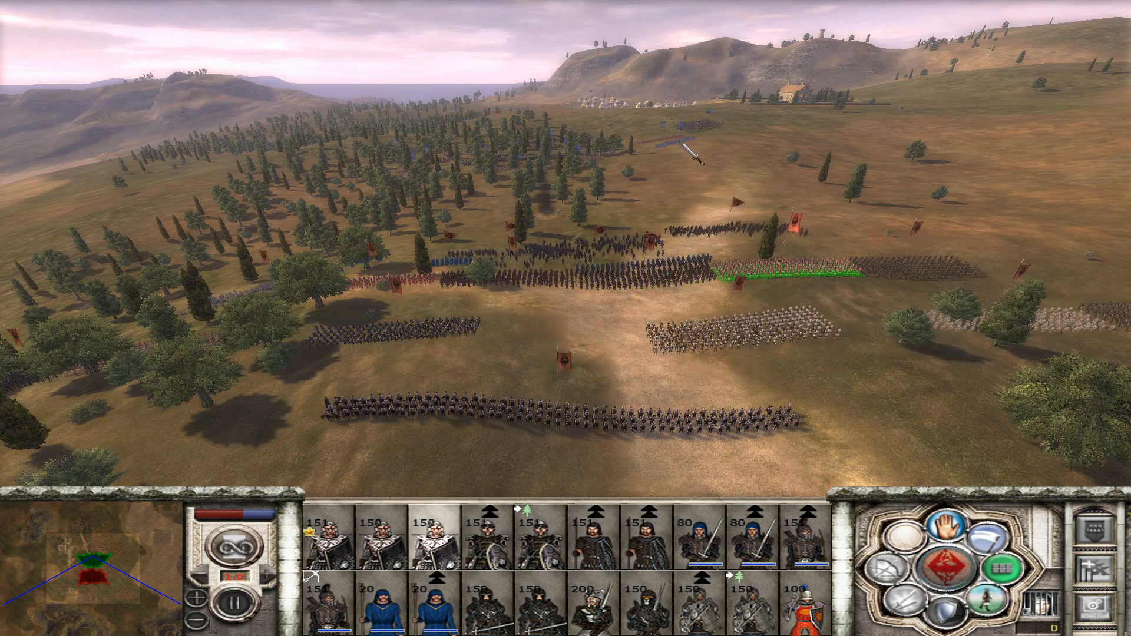
{"action": "left_click", "coordinate": [913, 277]}
{"action": "right_click", "coordinate": [715, 131]}
{"action": "right_click", "coordinate": [715, 130]}
Commit the reserve units behind the main line and the troops on both flanks to the attack.
{"action": "key", "text": "s"}
{"action": "left_click_drag", "start_coordinate": [327, 298], "coordinate": [802, 400]}
{"action": "right_click", "coordinate": [598, 141]}
{"action": "key", "text": "a"}
{"action": "left_click_drag", "start_coordinate": [80, 293], "coordinate": [346, 369]}
{"action": "right_click", "coordinate": [460, 151]}
{"action": "right_click", "coordinate": [459, 151]}
{"action": "key", "text": "d"}
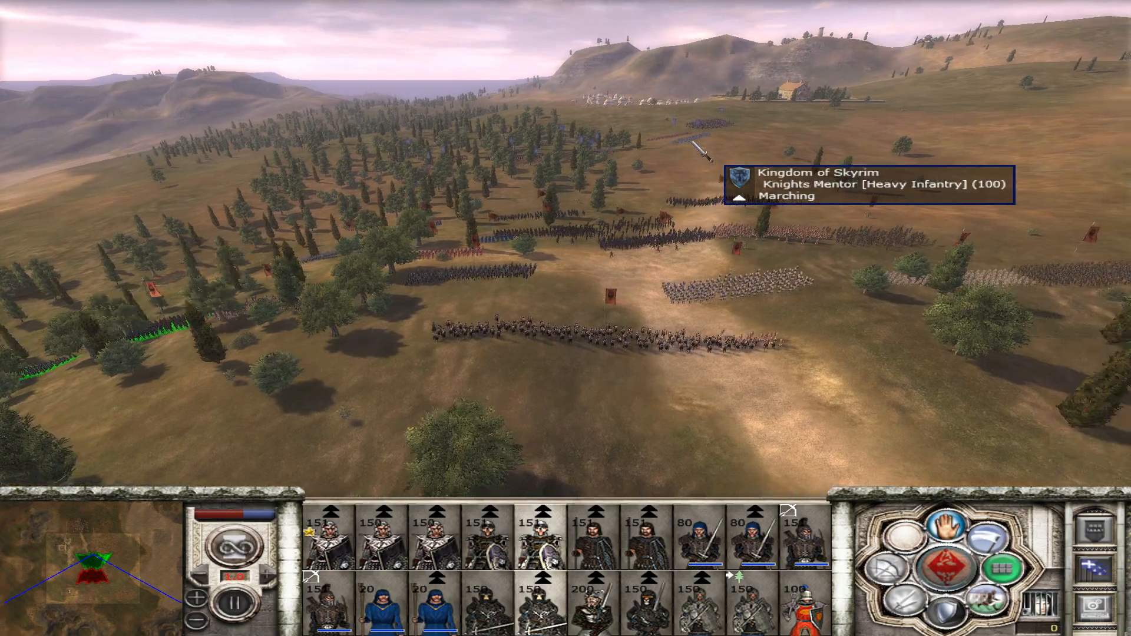
{"action": "key", "text": "w"}
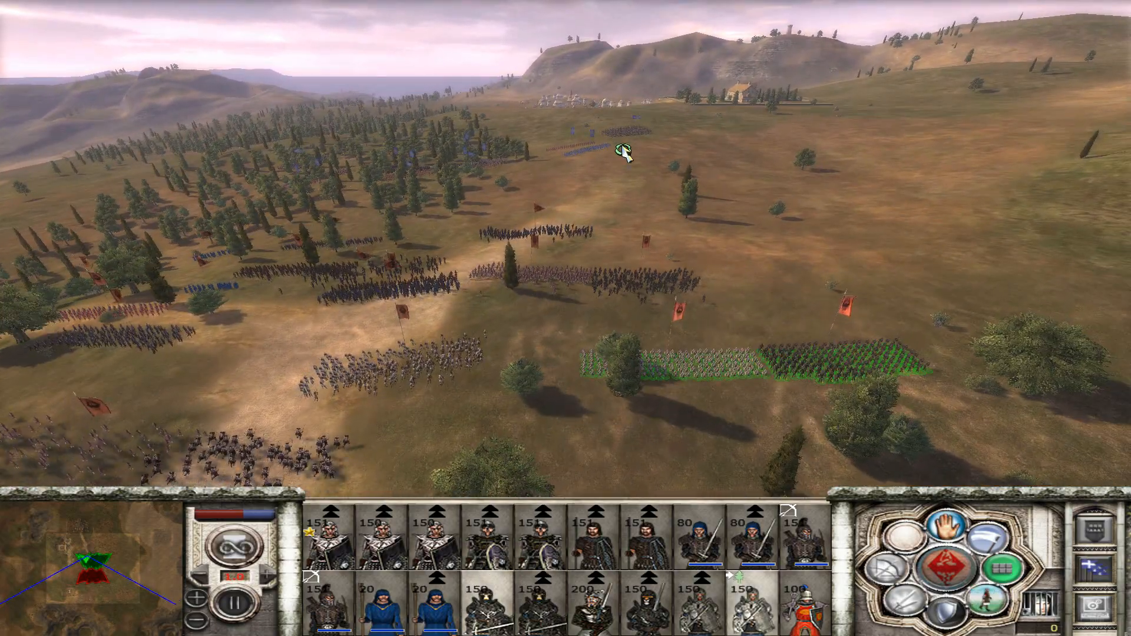
{"action": "key", "text": "w"}
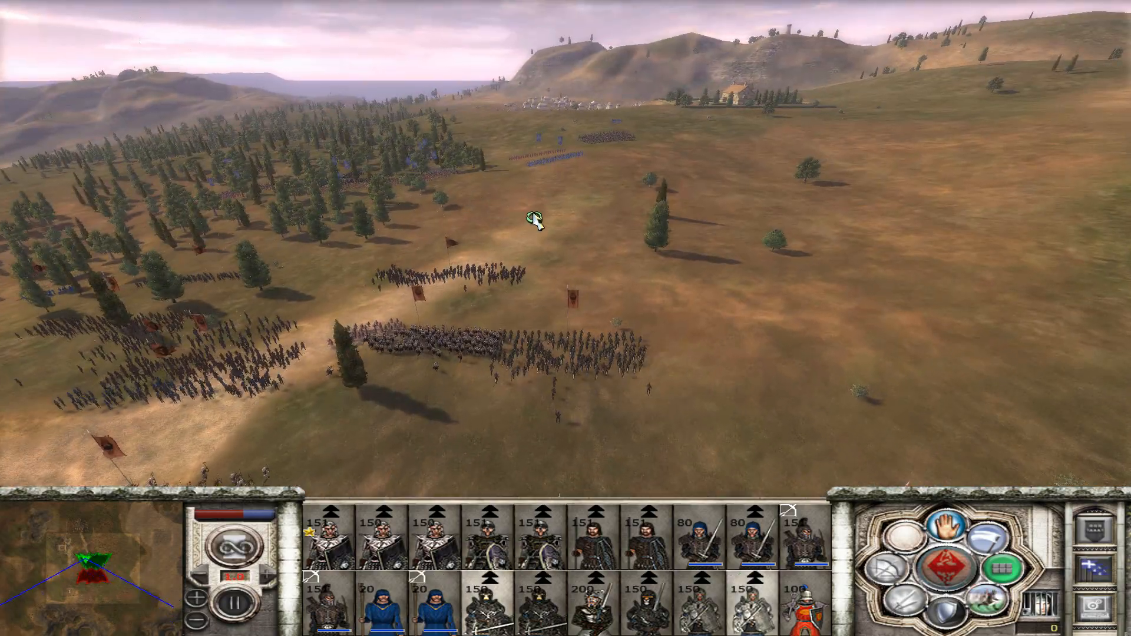
Examine the advancing Cyrodiil Empire formations up close along the whole line.
{"action": "key", "text": "d"}
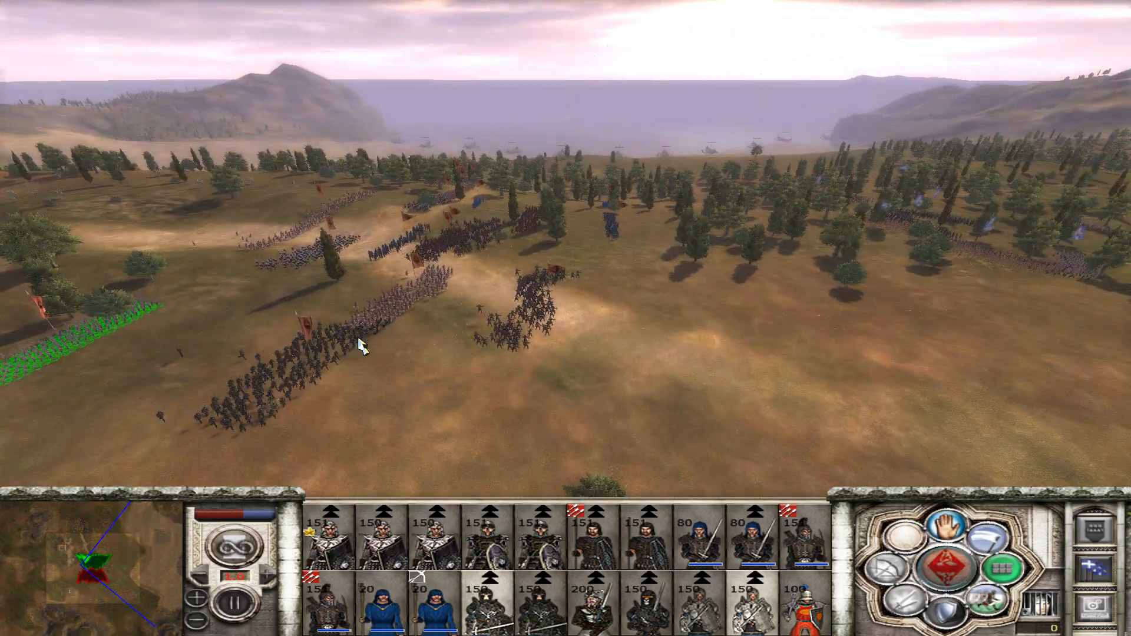
{"action": "scroll", "coordinate": [472, 324], "scroll_direction": "up", "scroll_amount": 8}
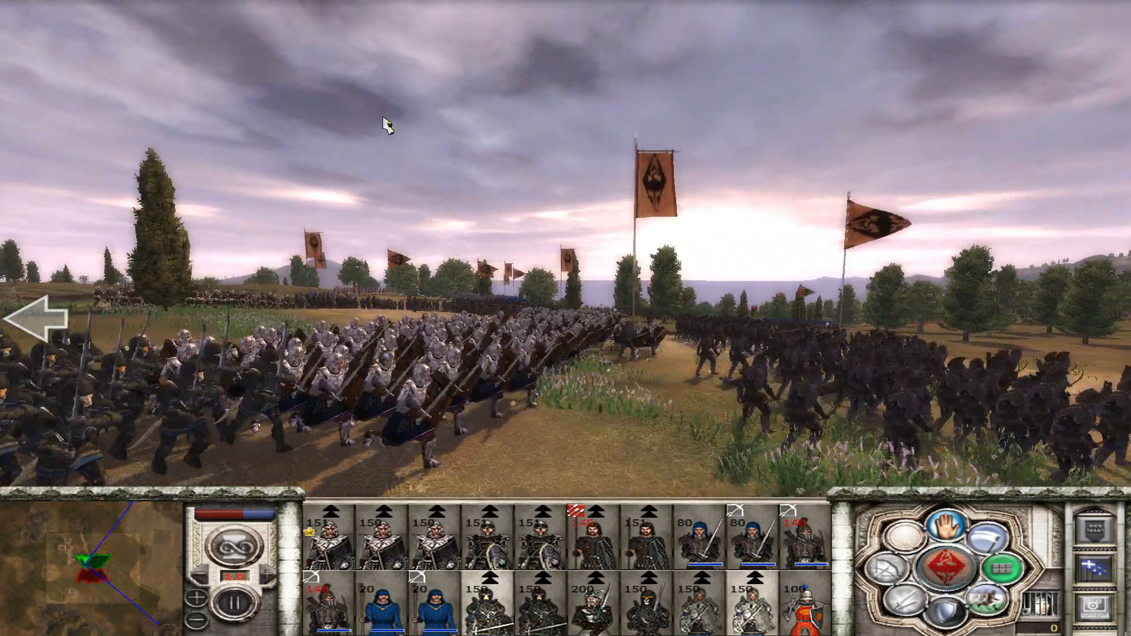
{"action": "key", "text": "s"}
{"action": "key", "text": "s"}
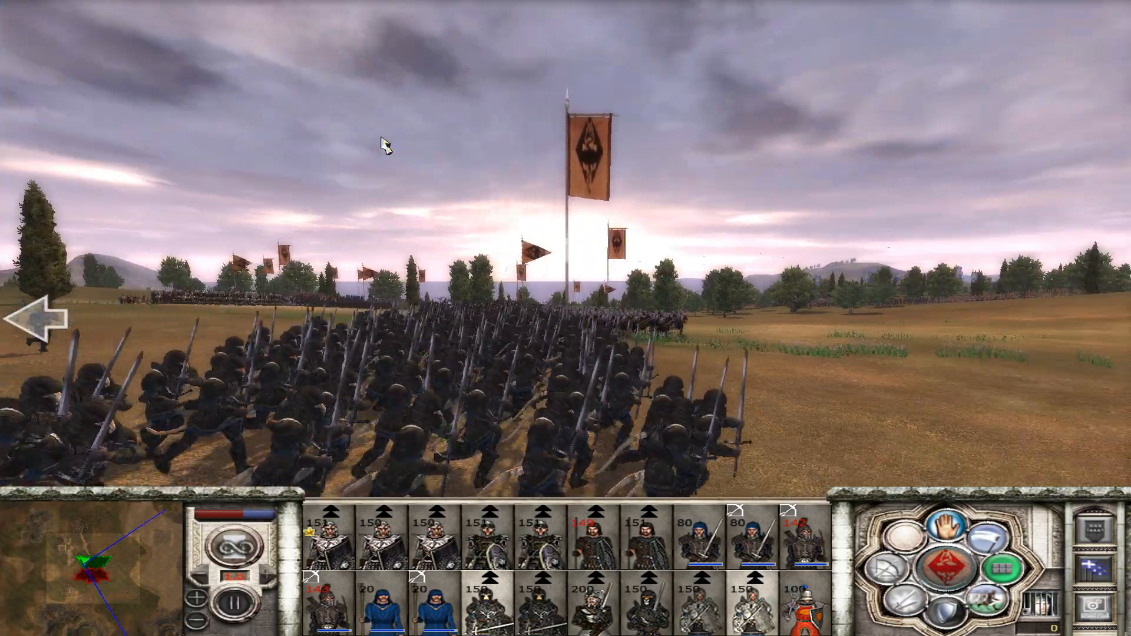
{"action": "key", "text": "w"}
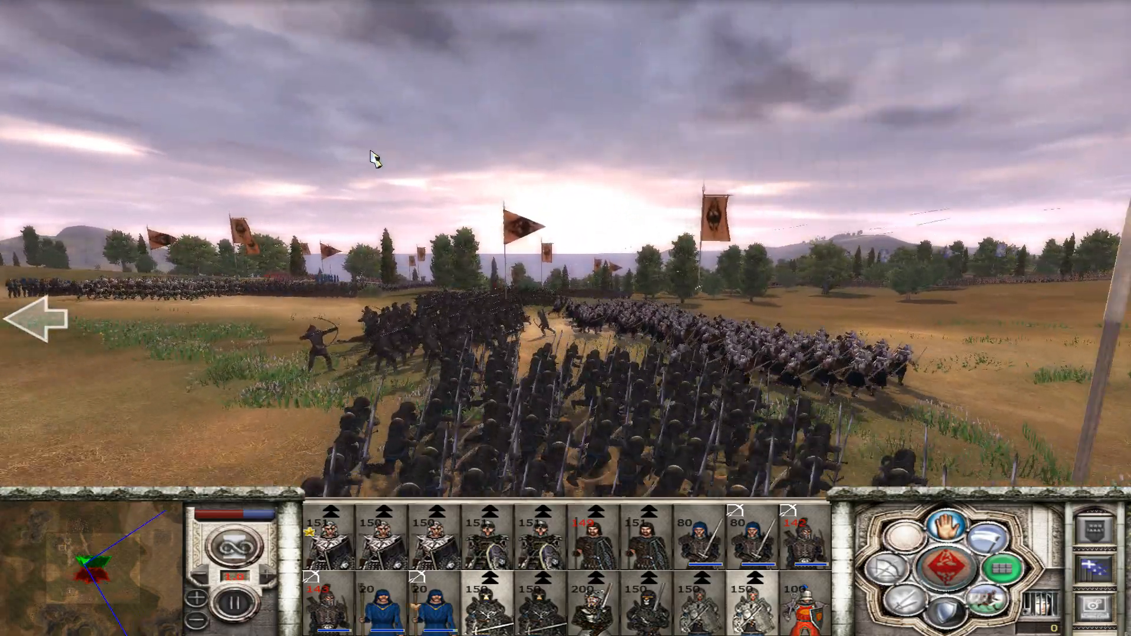
{"action": "key", "text": "w"}
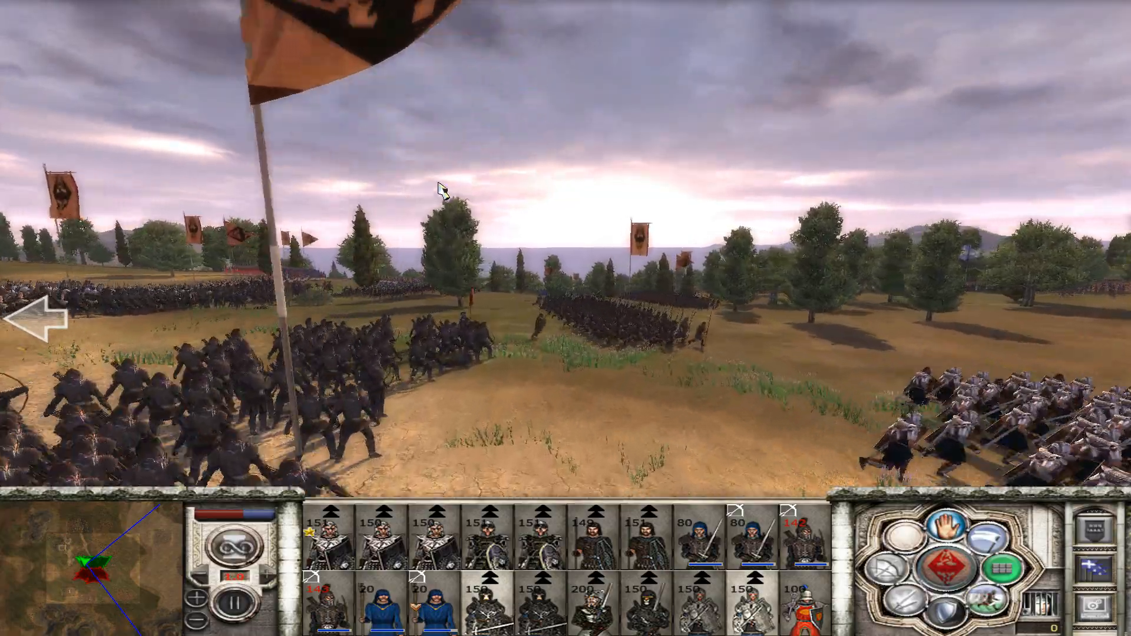
{"action": "key", "text": "w"}
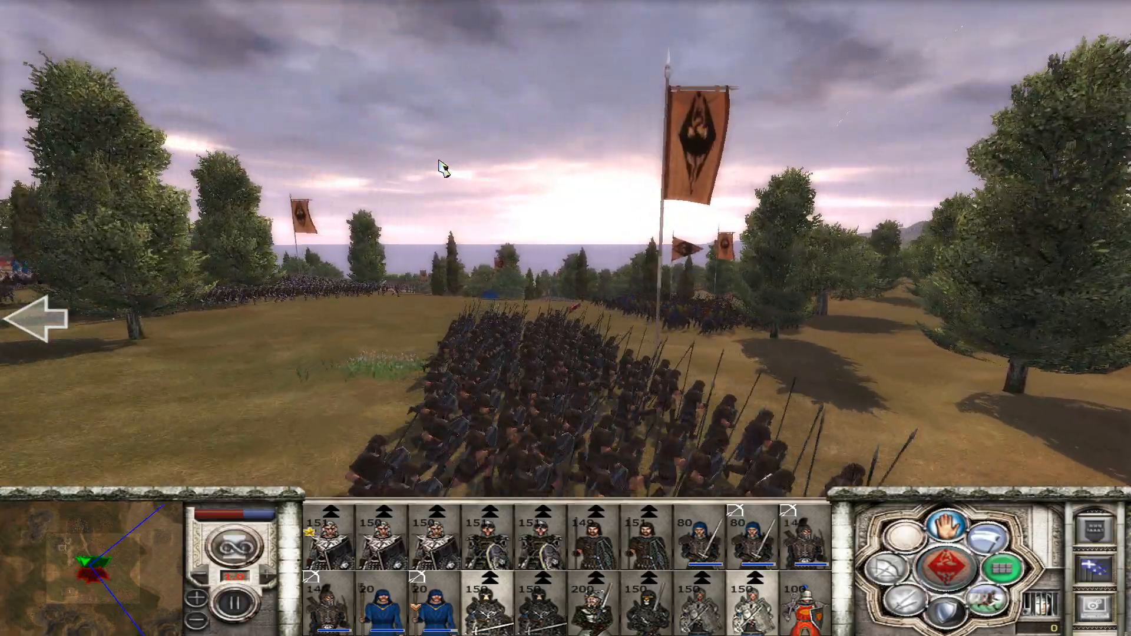
{"action": "key", "text": "w"}
{"action": "key", "text": "a"}
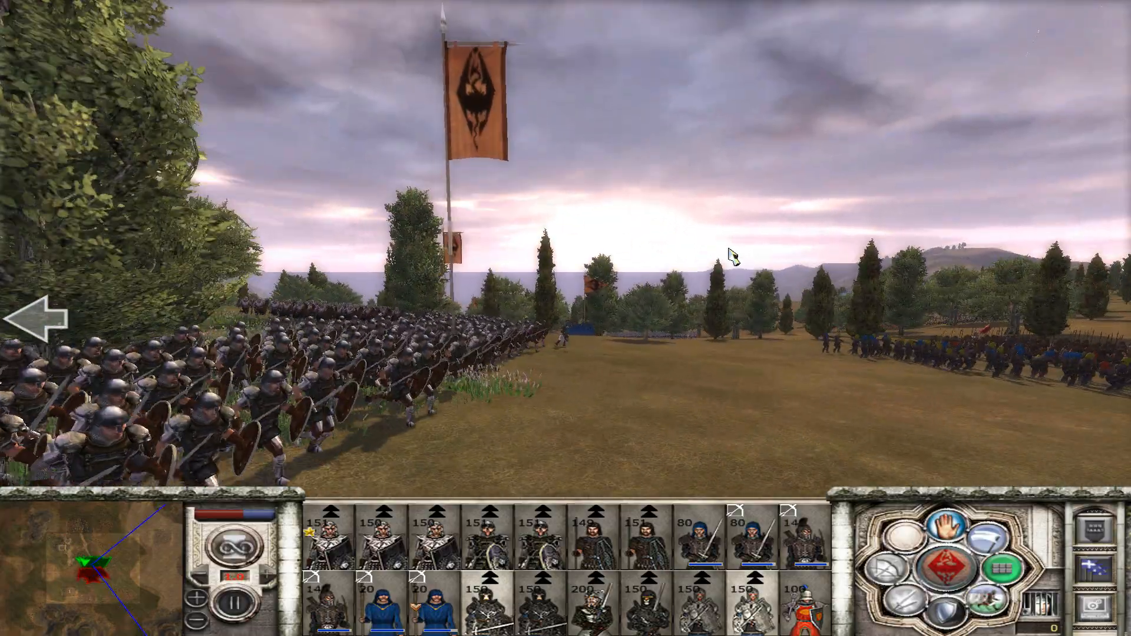
{"action": "key", "text": "a"}
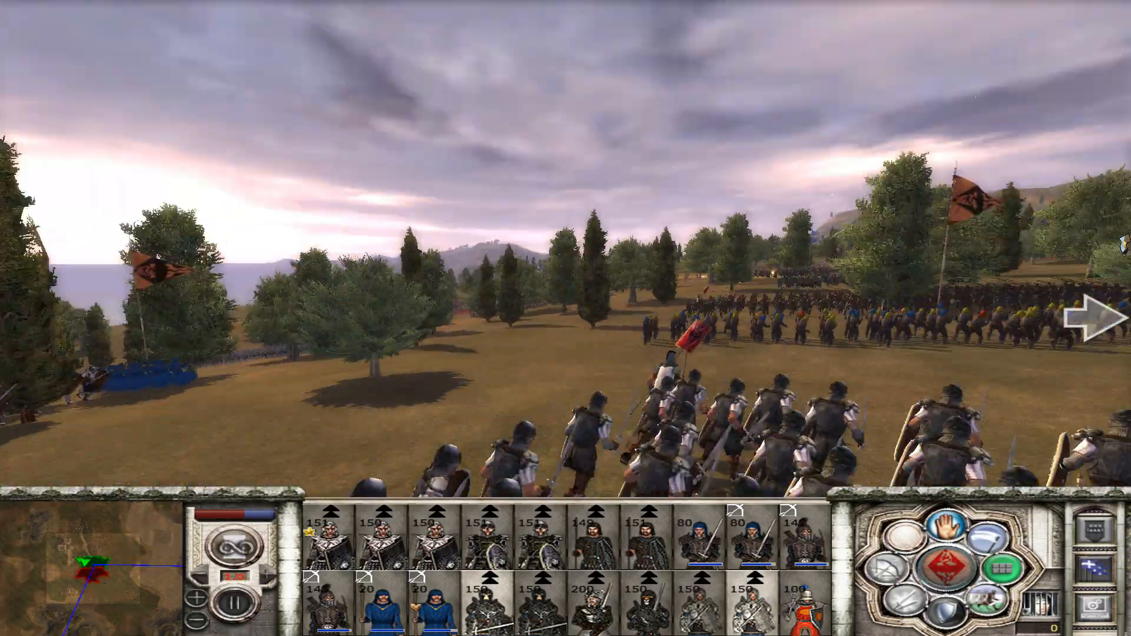
{"action": "key", "text": "w"}
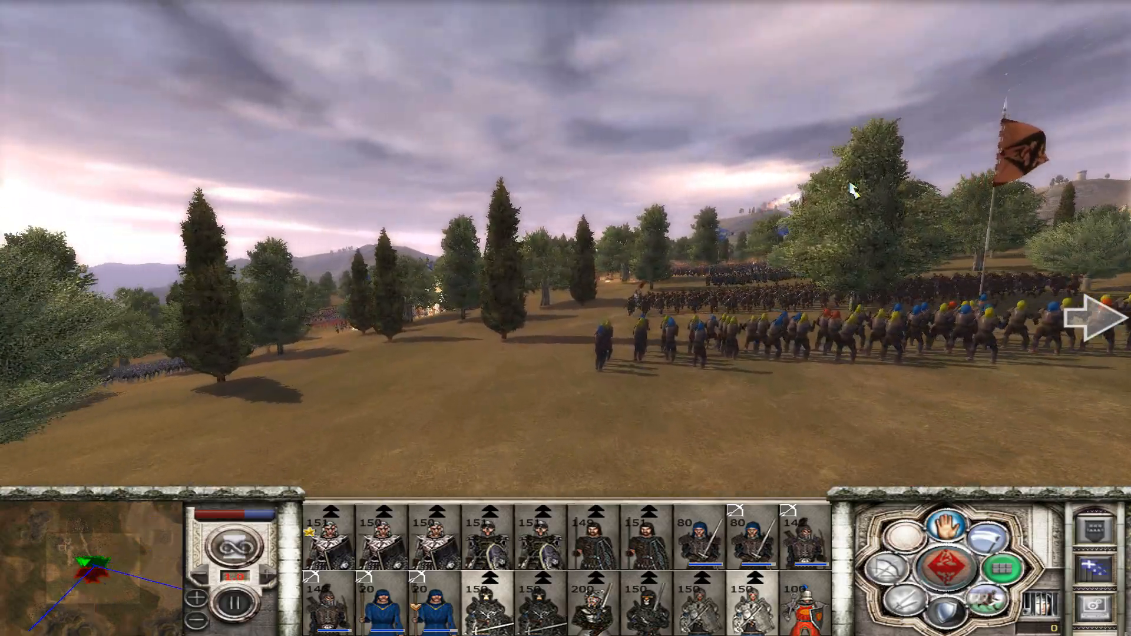
Follow the clash between the Cyrodiil Empire and Kingdom of Skyrim infantry among the trees at close range.
{"action": "key", "text": "w"}
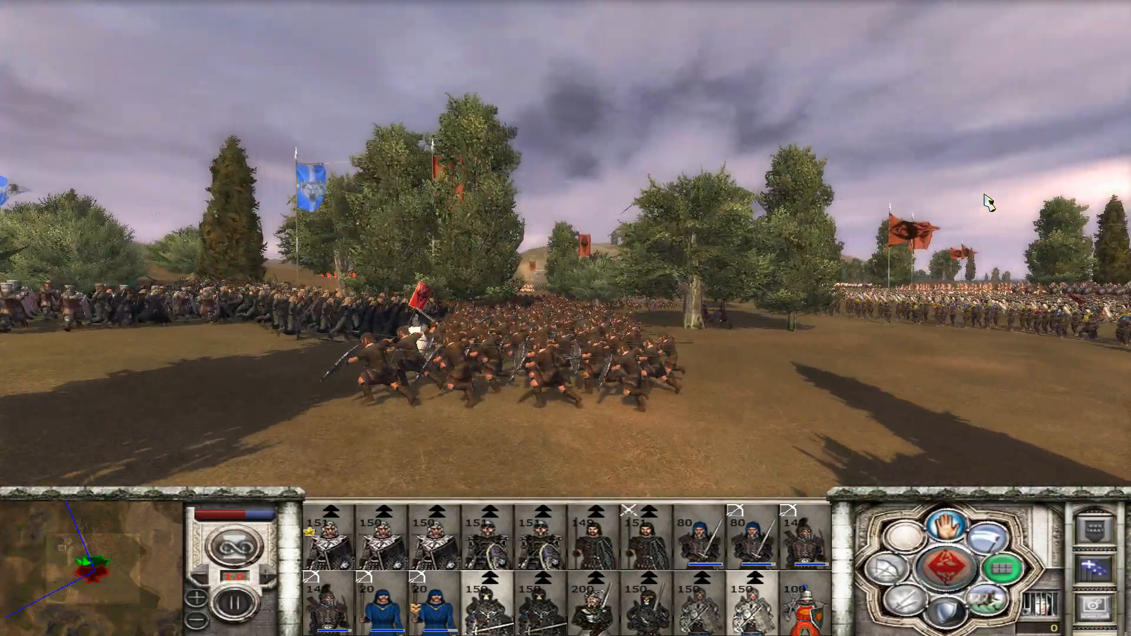
{"action": "key", "text": "w"}
{"action": "key", "text": "a"}
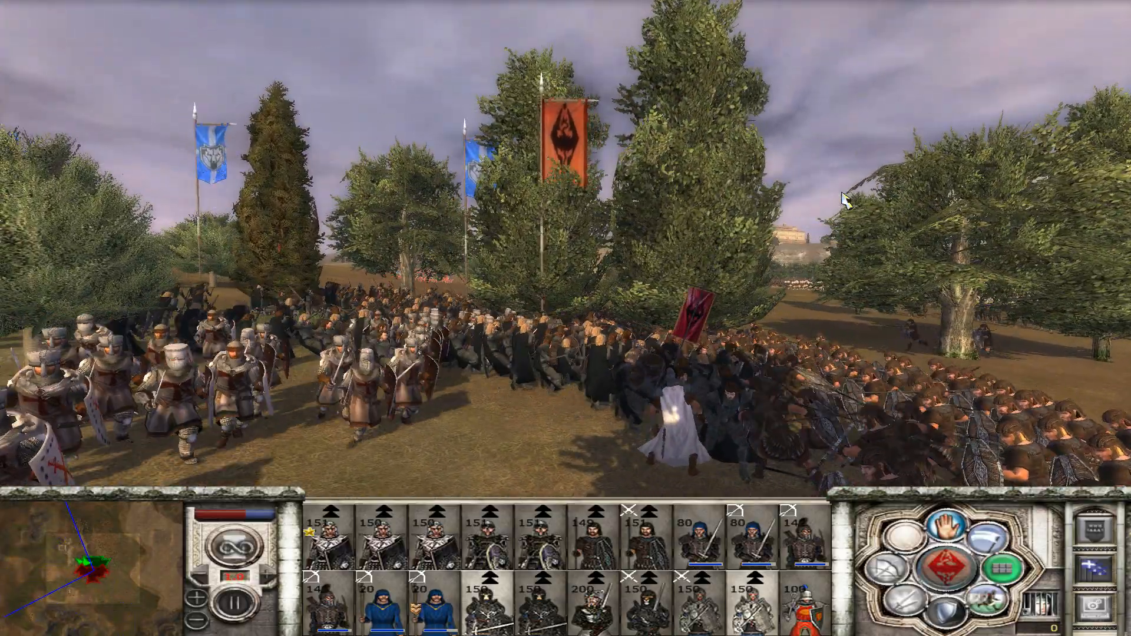
{"action": "key", "text": "s"}
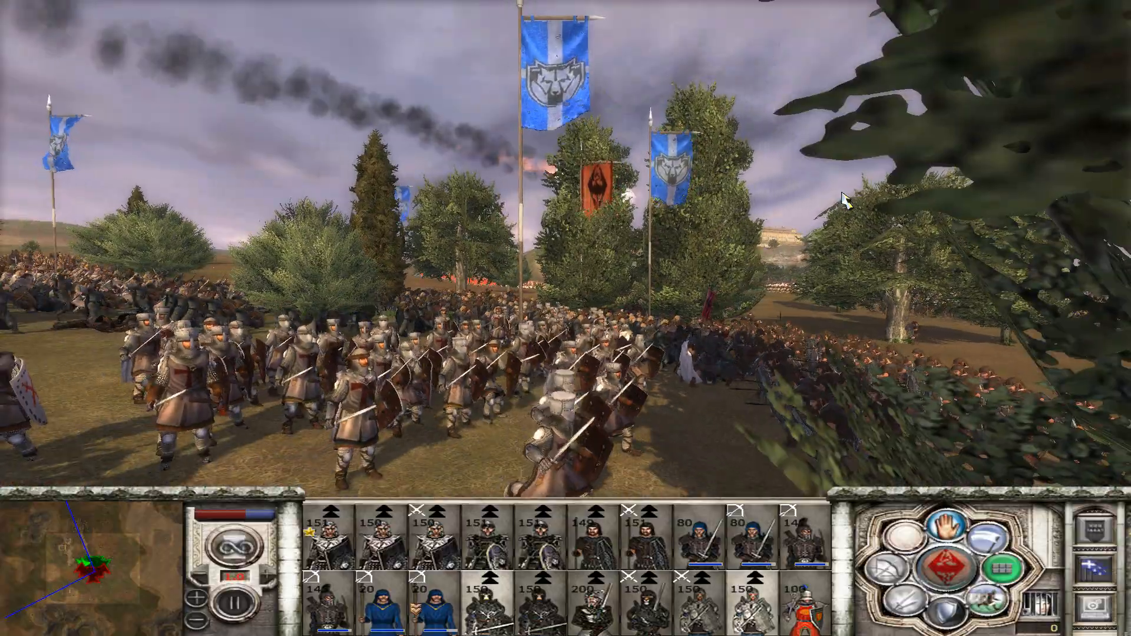
{"action": "key", "text": "s"}
{"action": "key", "text": "w"}
{"action": "key", "text": "a"}
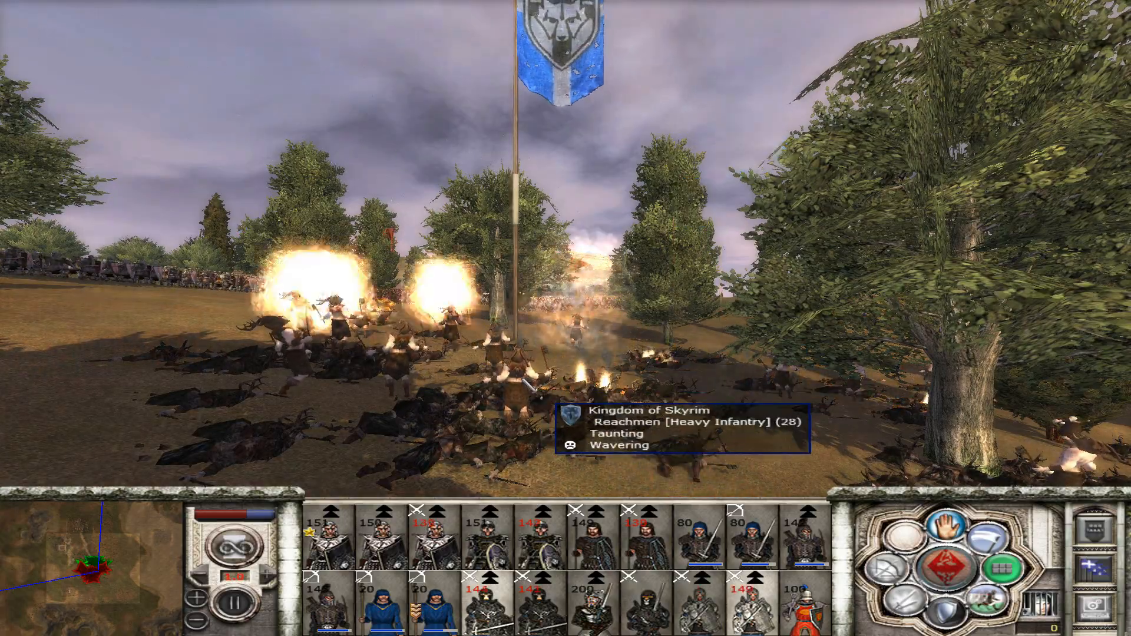
Inspect the Arcane University Mages up close and survey the entire battlefield from above.
{"action": "scroll", "coordinate": [513, 380], "scroll_direction": "down", "scroll_amount": 8}
{"action": "key", "text": "d"}
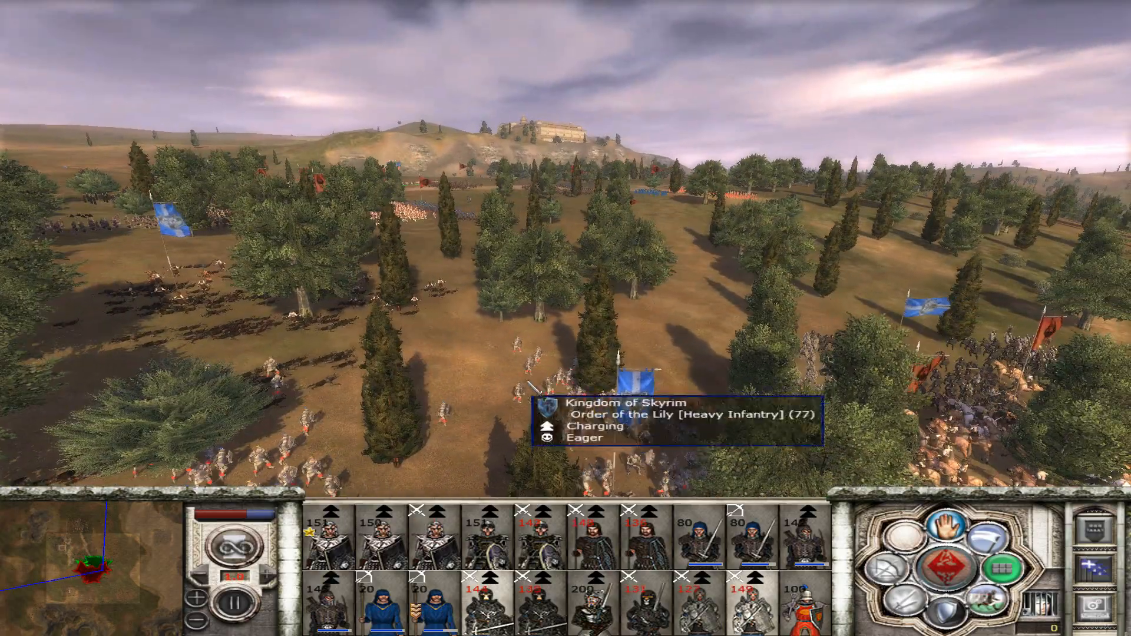
{"action": "key", "text": "w"}
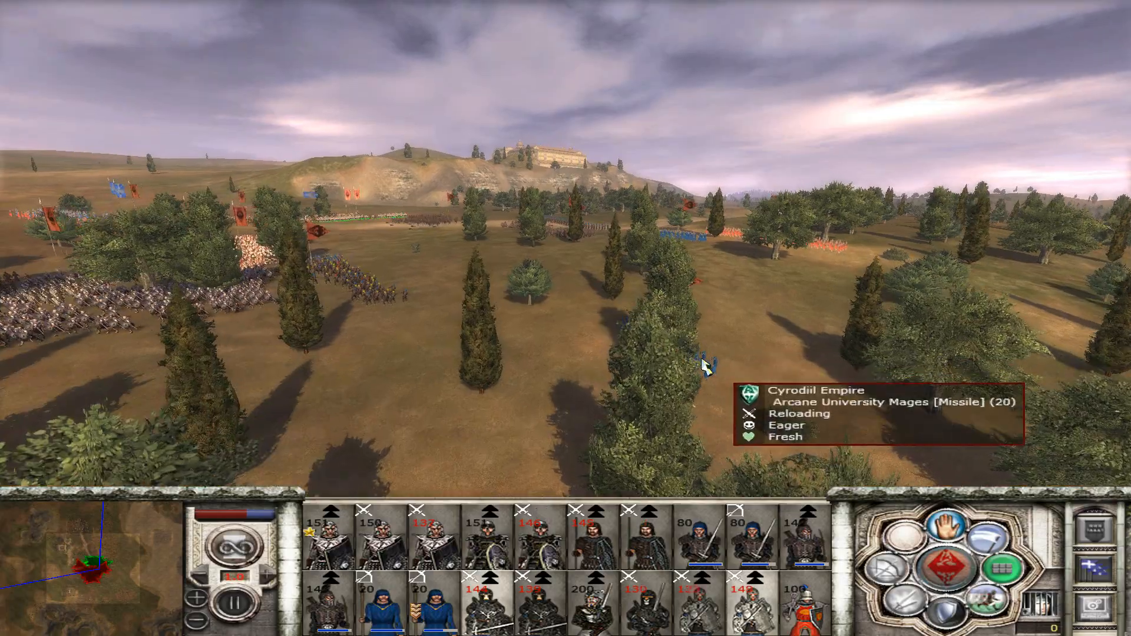
{"action": "key", "text": "d"}
{"action": "key", "text": "a"}
{"action": "scroll", "coordinate": [529, 306], "scroll_direction": "up", "scroll_amount": 6}
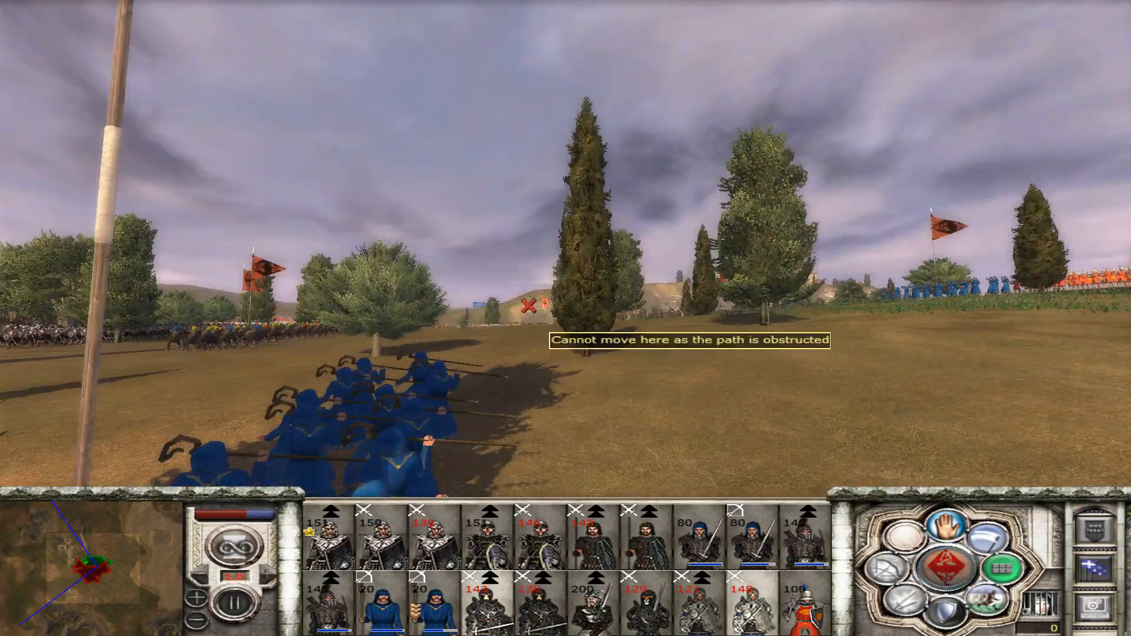
{"action": "key", "text": "a"}
{"action": "key", "text": "s"}
{"action": "key", "text": "s"}
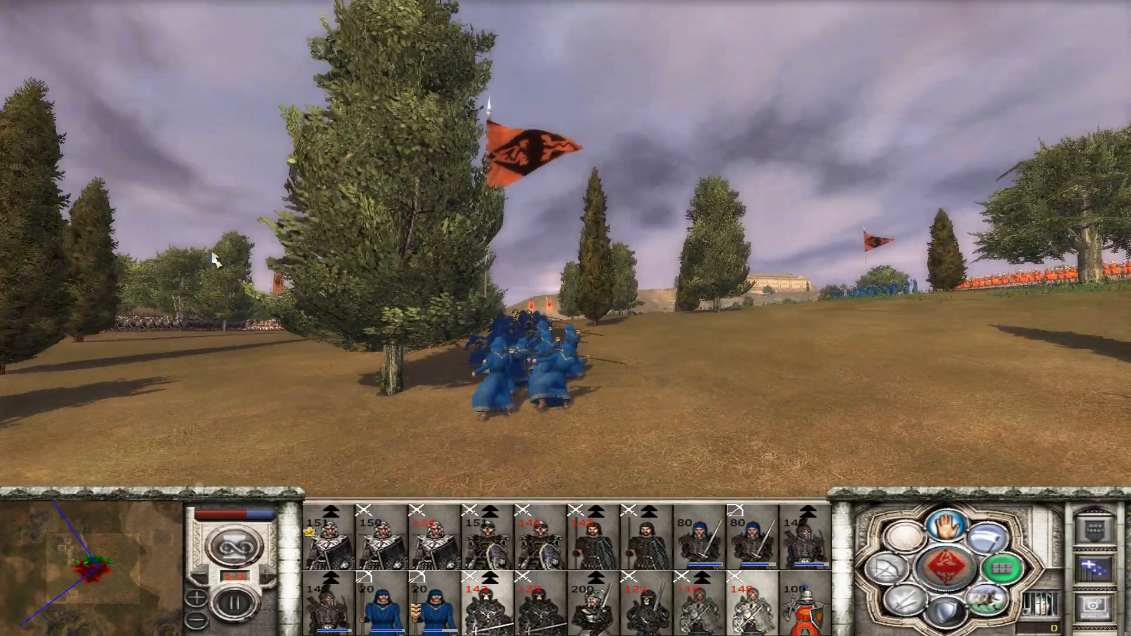
{"action": "scroll", "coordinate": [487, 310], "scroll_direction": "down", "scroll_amount": 8}
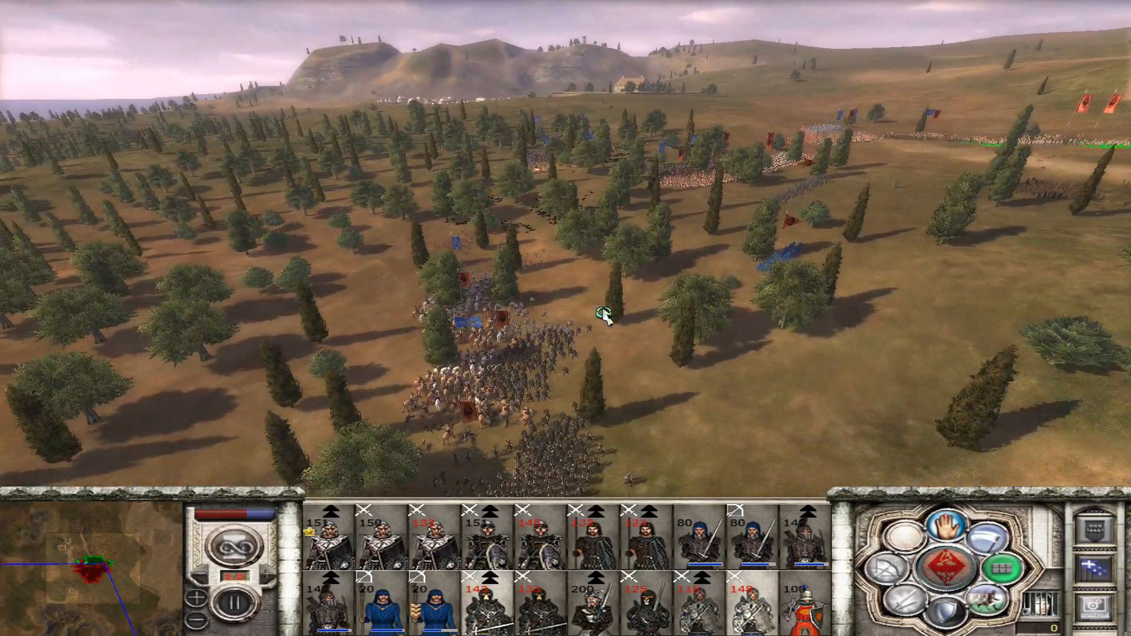
{"action": "key", "text": "a"}
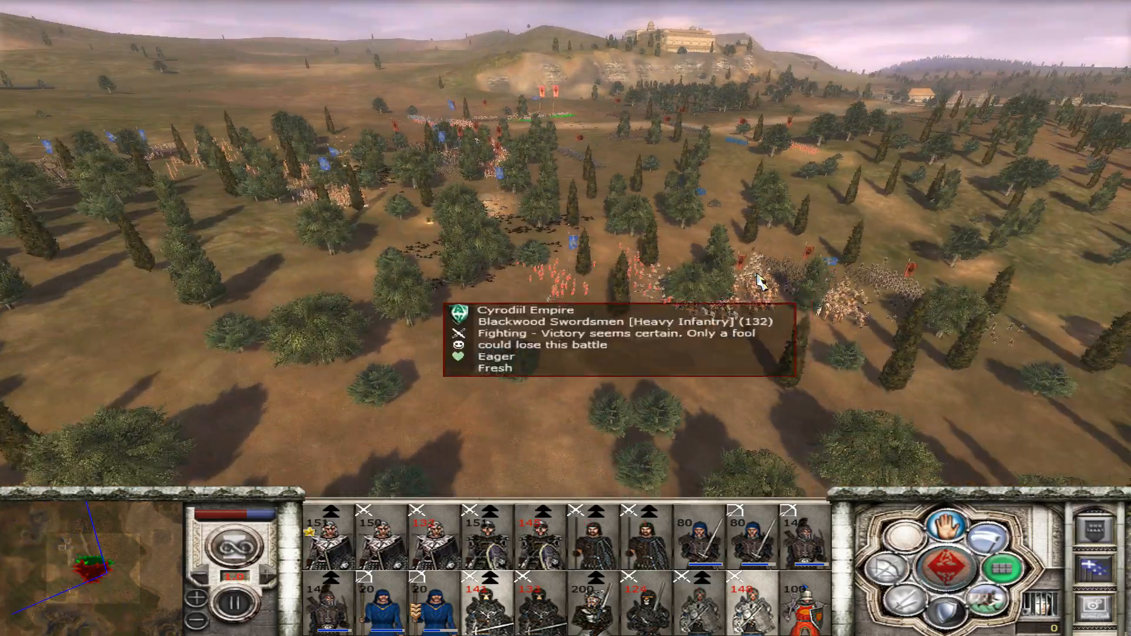
{"action": "key", "text": "a"}
{"action": "key", "text": "w"}
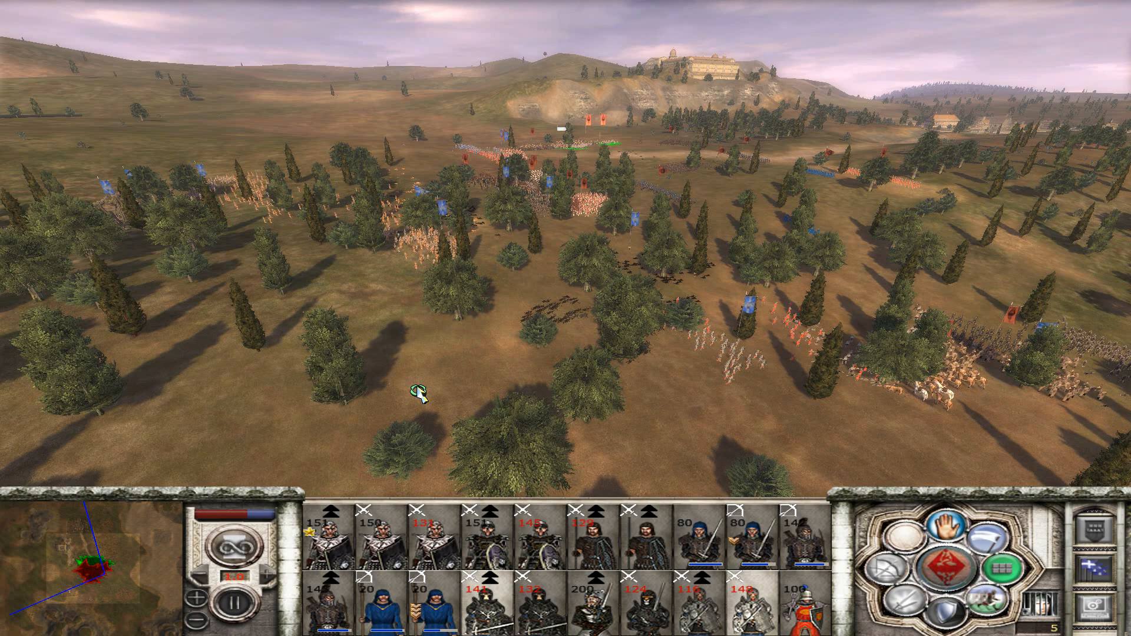